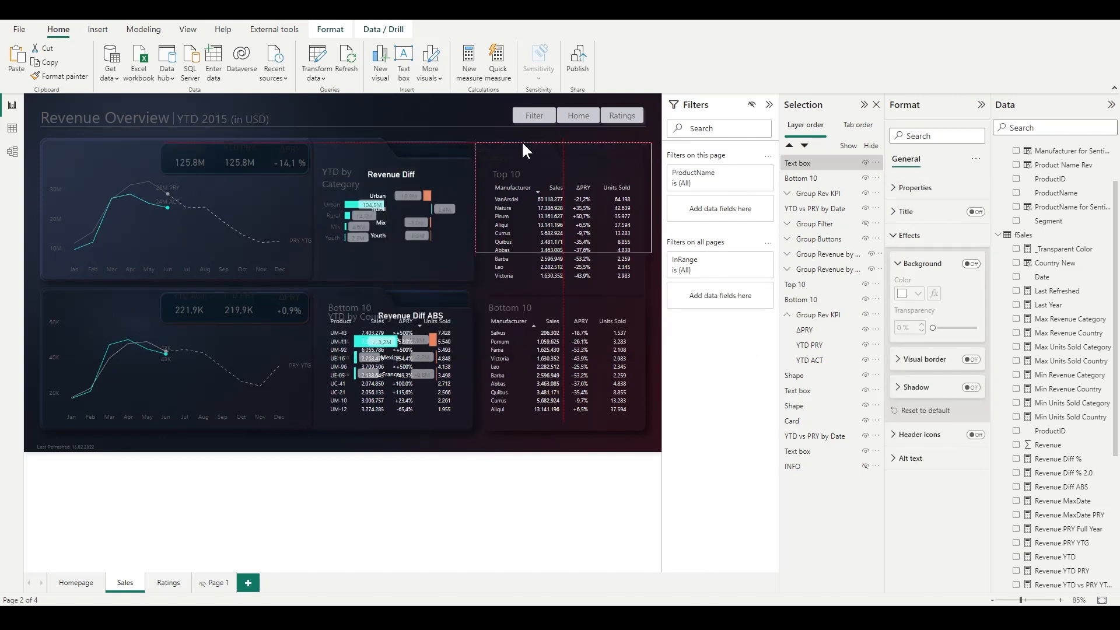
double_click(484, 149)
left_click(164, 161)
left_click(152, 243)
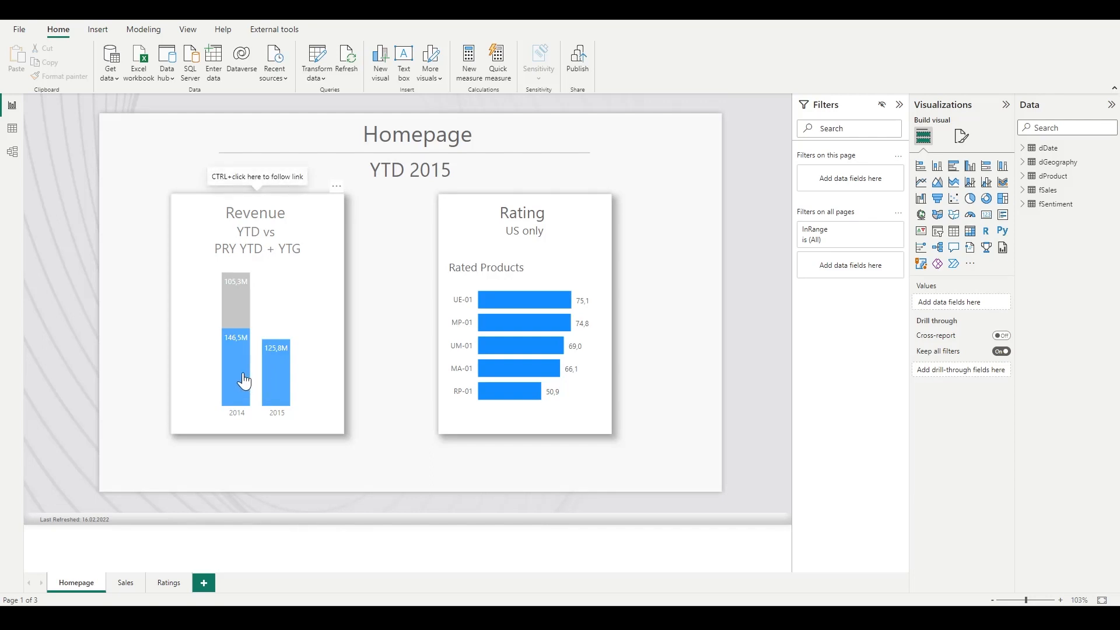
Step: Review the report's Sales and Ratings pages
left_click(119, 583)
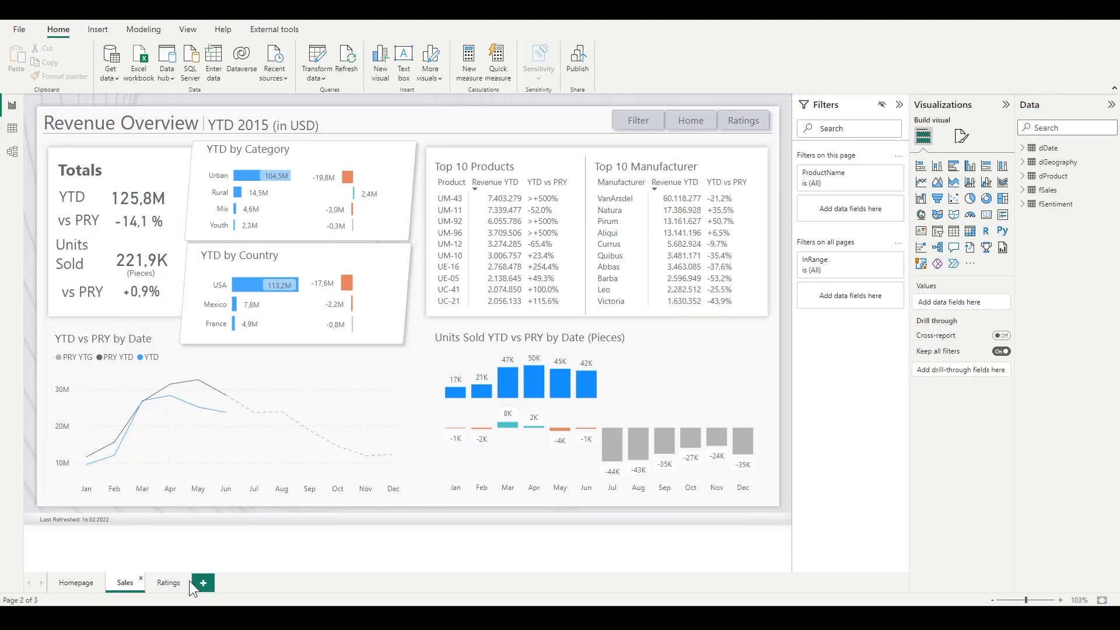
left_click(167, 582)
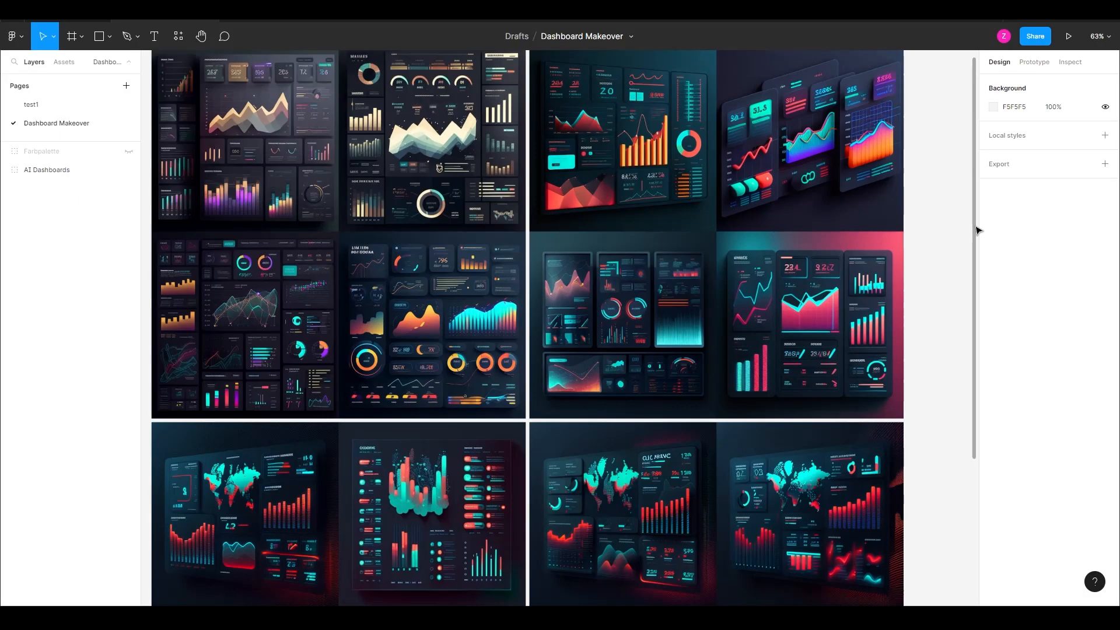
Step: Examine the AI-generated dashboard images and the colour palette beside the Homepage frame for design inspiration
left_click_drag(978, 231, 984, 343)
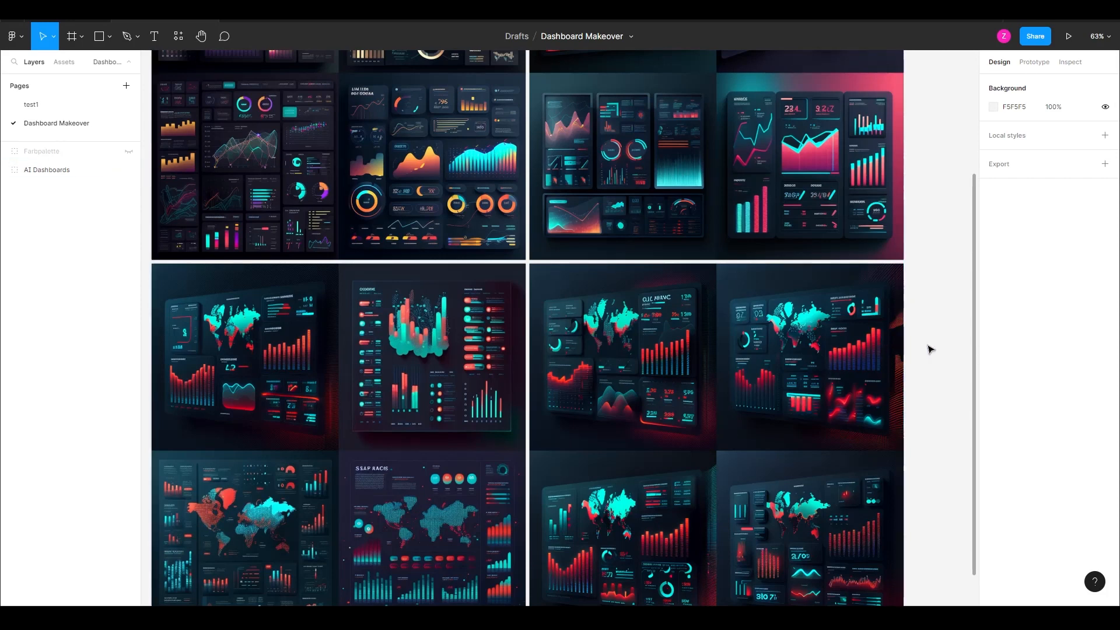
scroll(350, 382, "up", 5)
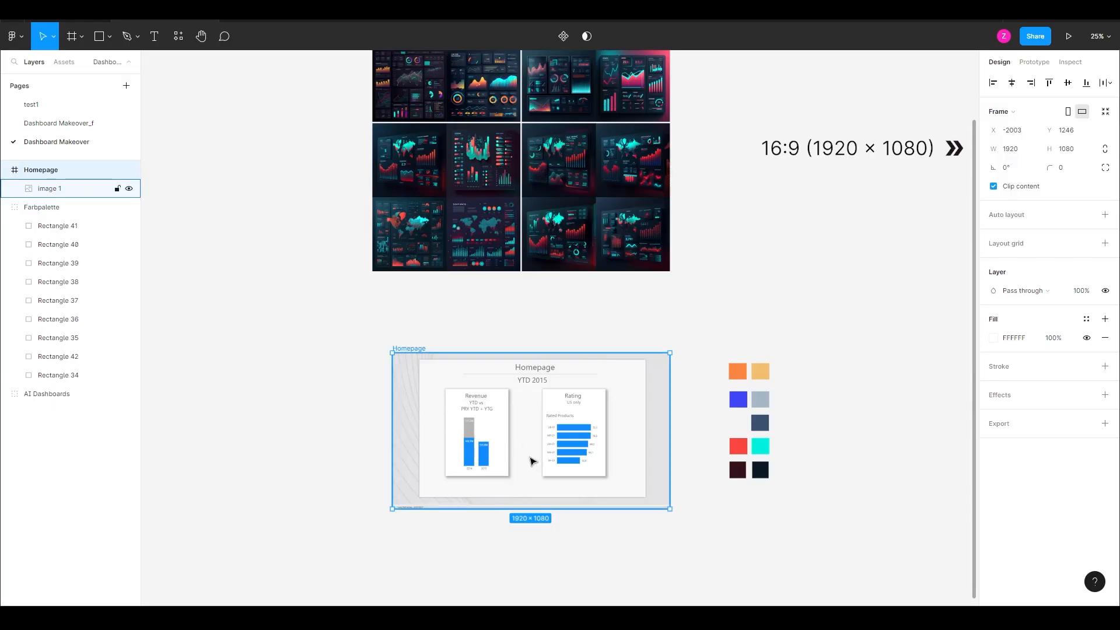
scroll(537, 466, "up", 2)
scroll(539, 487, "up", 2)
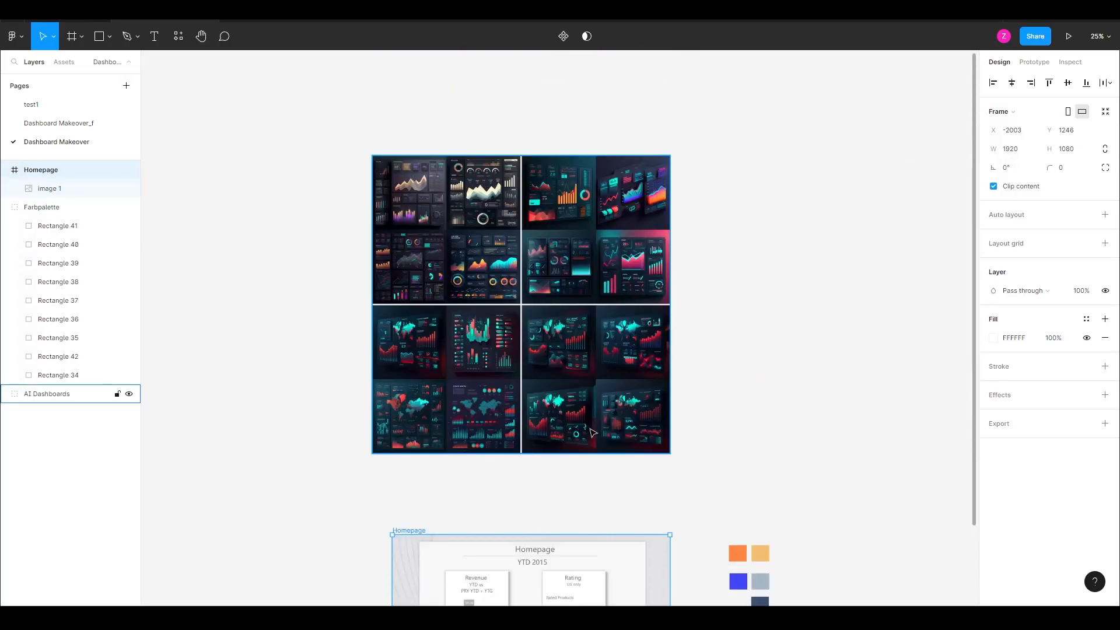
scroll(583, 432, "up", 5, "ctrl")
scroll(615, 426, "up", 2, "ctrl")
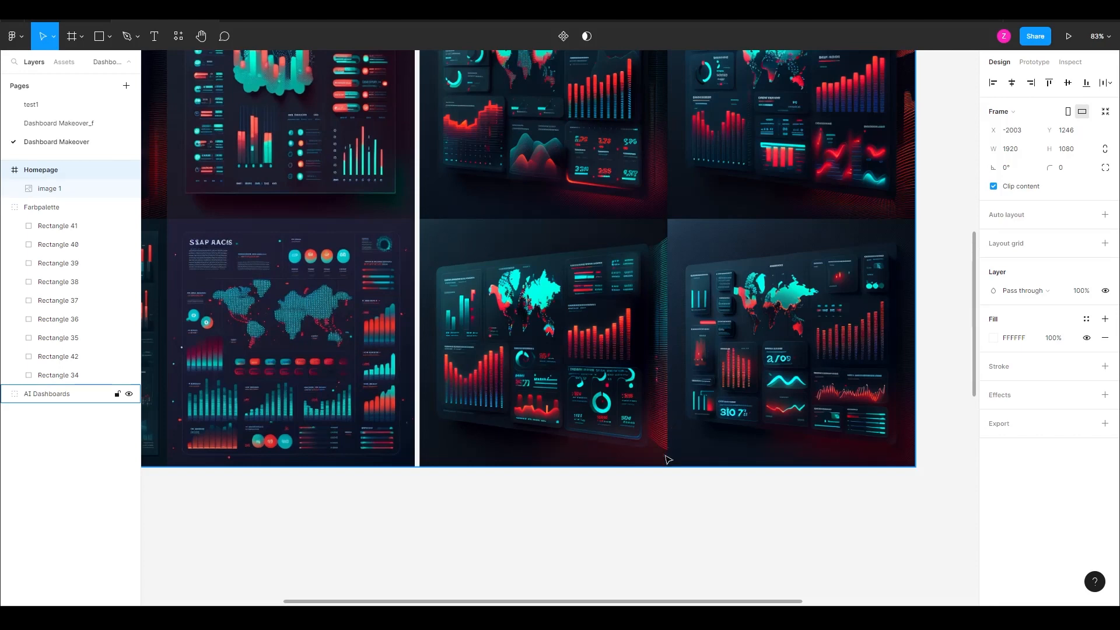
scroll(560, 492, "down", 4, "ctrl")
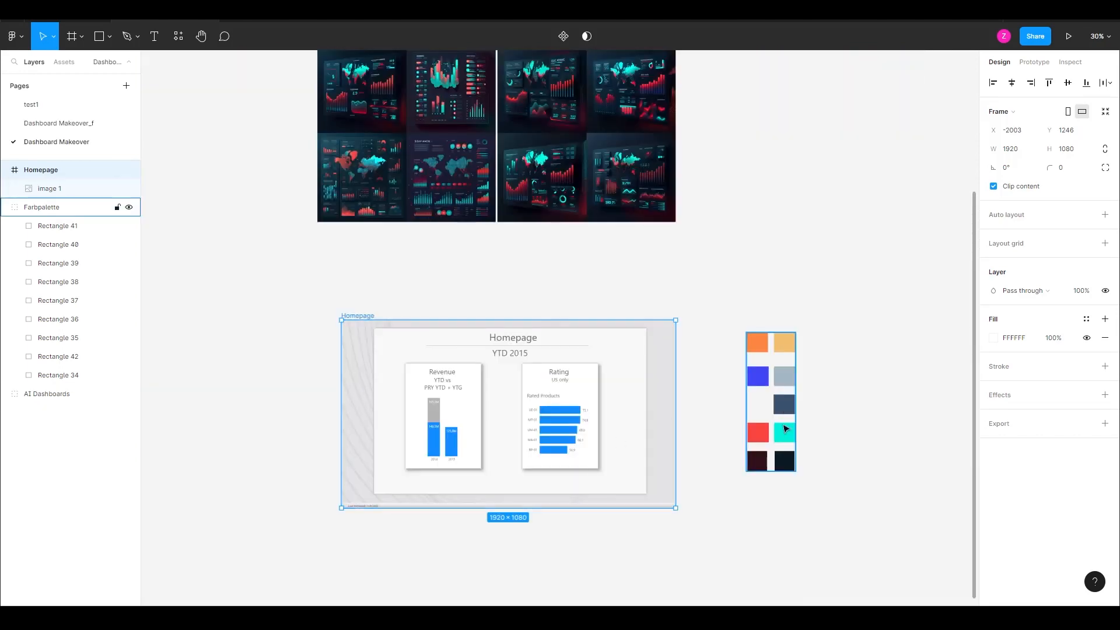
scroll(753, 471, "up", 2, "ctrl")
scroll(749, 466, "down", 2, "ctrl")
scroll(732, 390, "up", 2, "ctrl")
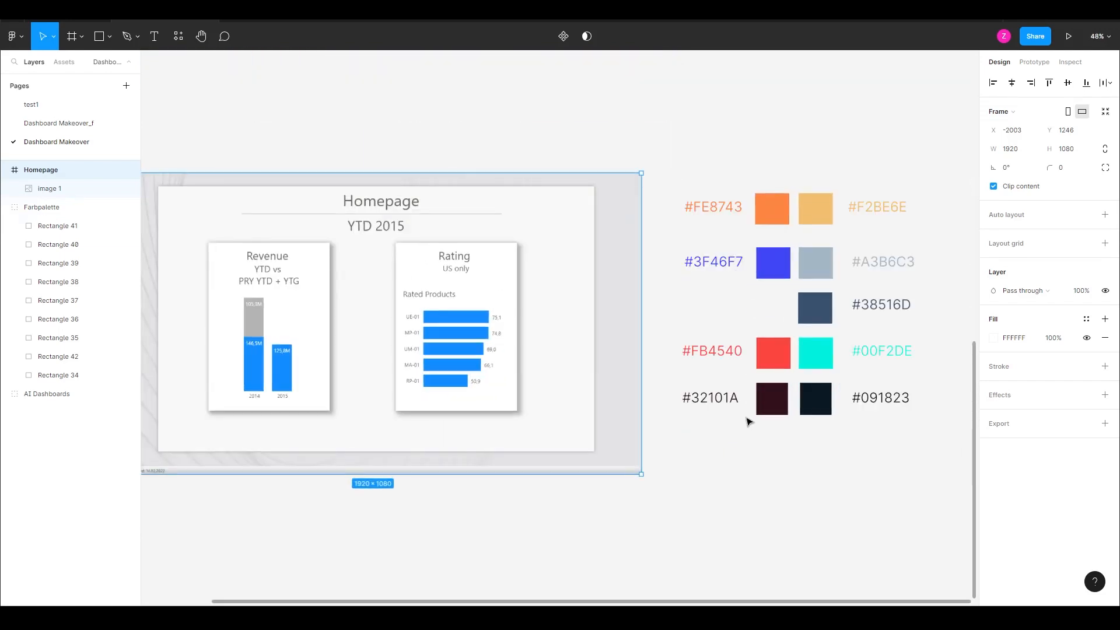
scroll(694, 422, "down", 1)
scroll(685, 421, "down", 1, "ctrl")
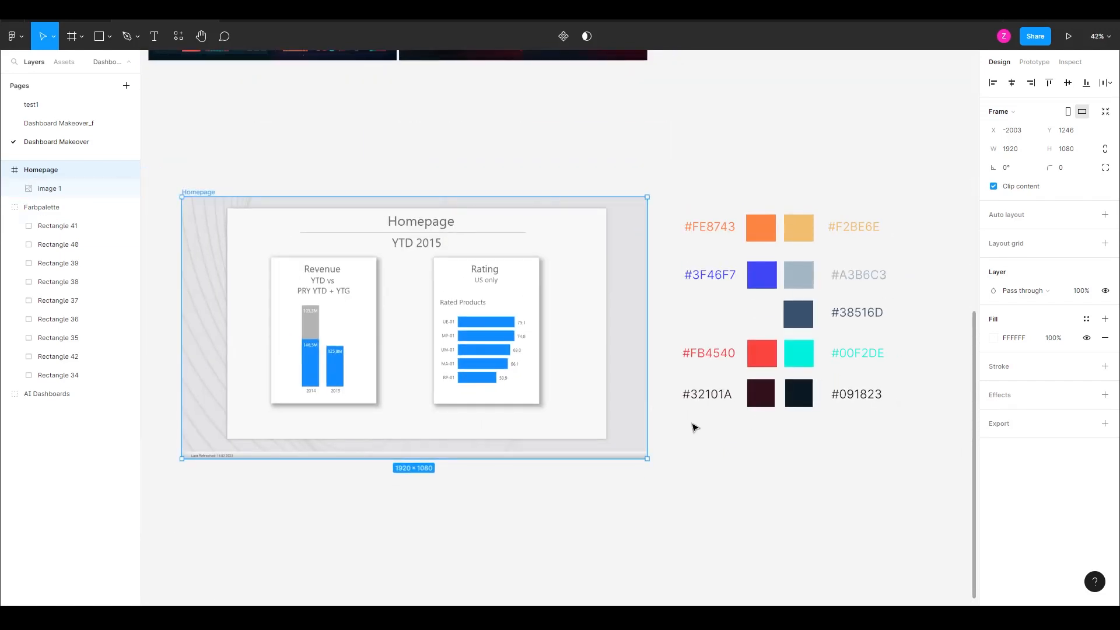
Step: Draw a 1920 × 1080 rectangle covering the Homepage frame and fill it with the palette's dark navy 091823
left_click(694, 427)
key("r")
mouse_move(182, 196)
left_mouse_down()
mouse_move(425, 358)
mouse_move(647, 459)
left_mouse_up()
key("i")
left_click(799, 393)
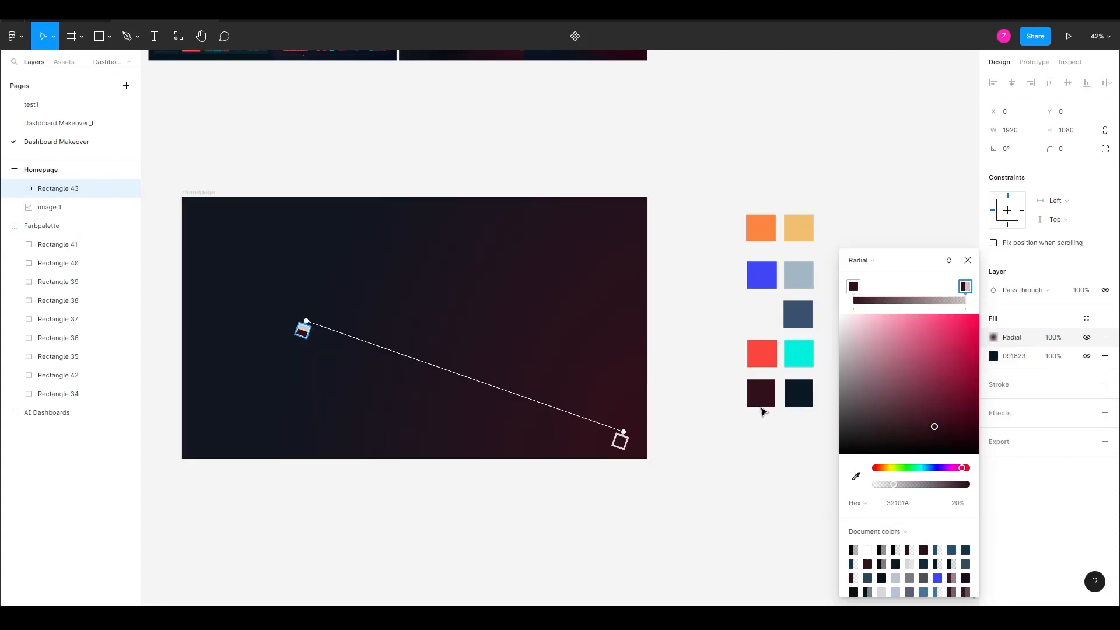
Step: Fill the ellipse over the frame's upper-left corner with an angular gradient in blue 506187, with a 0% opacity stop in the middle
scroll(620, 356, "up", 4)
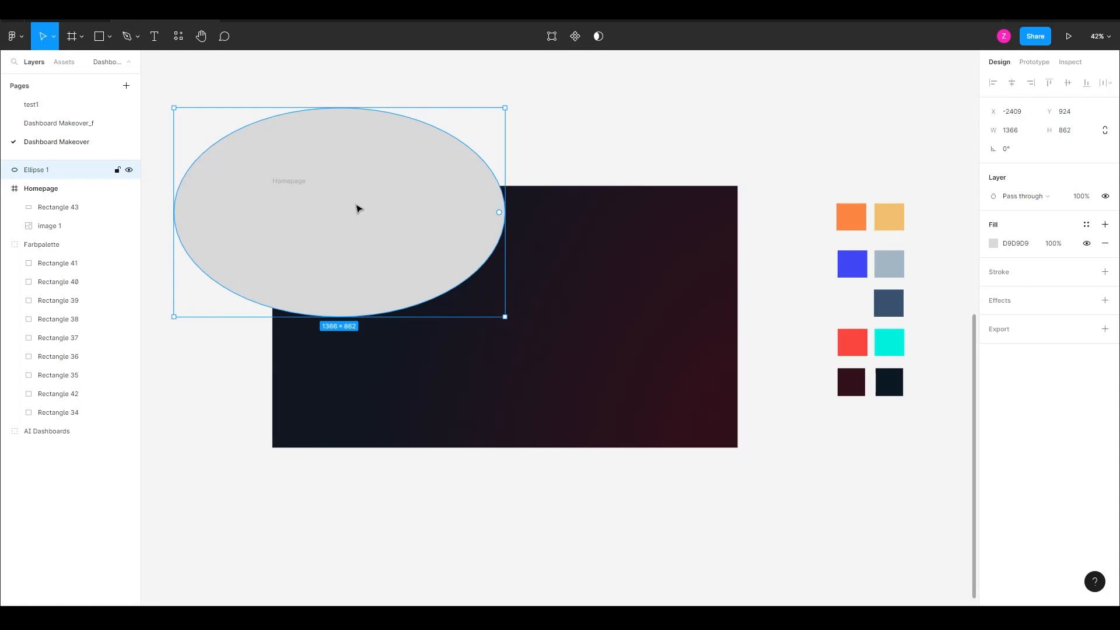
left_click(993, 243)
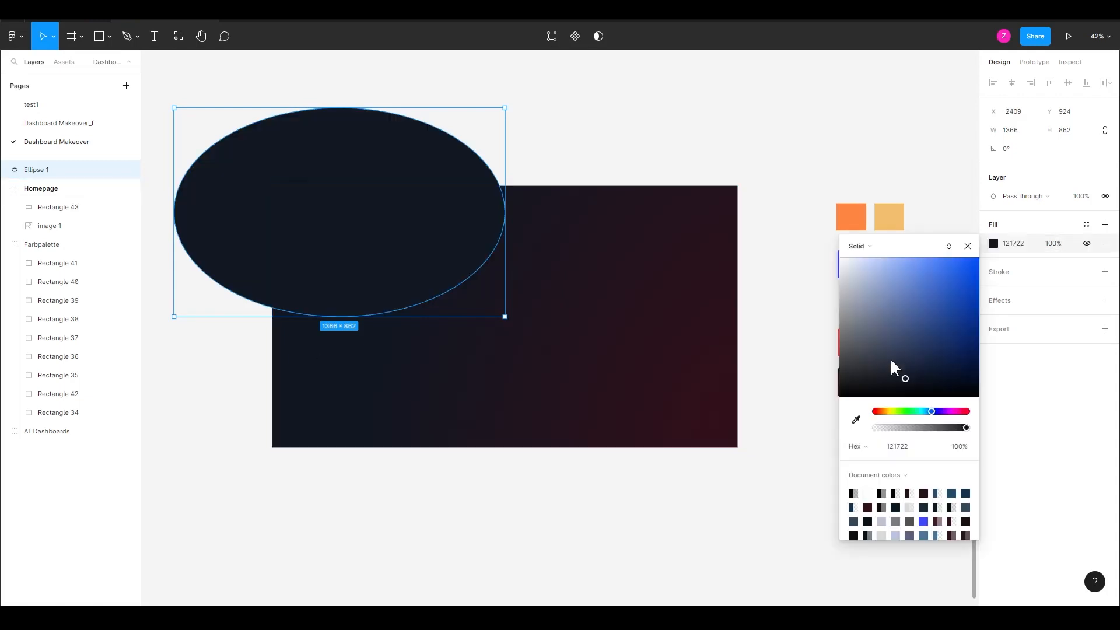
left_click_drag(904, 377, 897, 329)
left_click(859, 246)
left_click(863, 288)
left_click(908, 273)
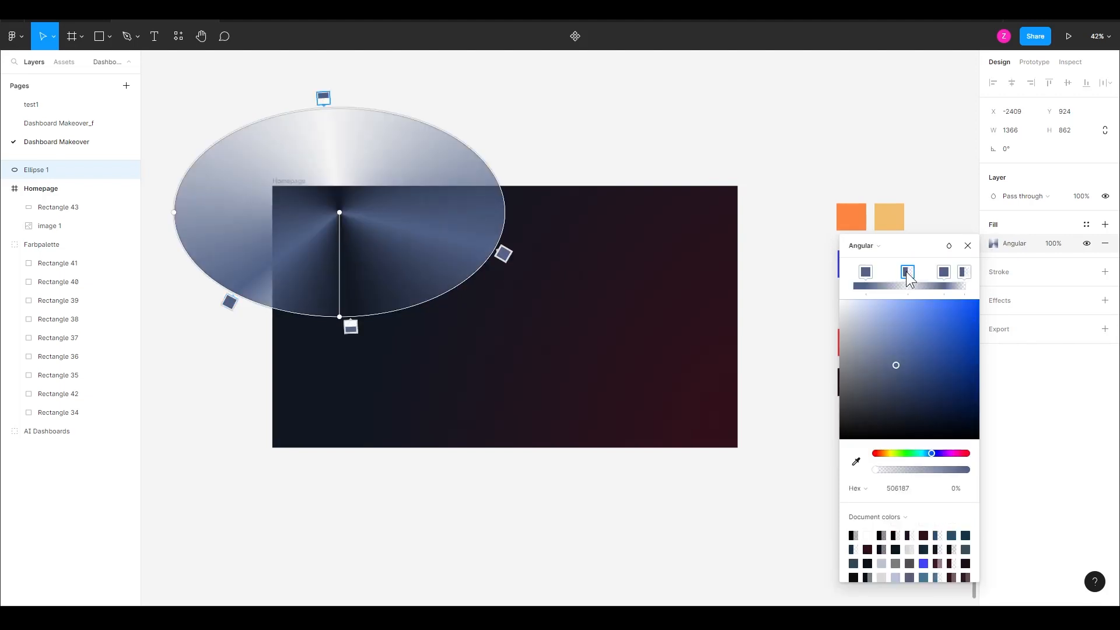
Step: Set the ellipse's gradient fill to 80% opacity and add an effect to the ellipse
left_click(1052, 243)
type("80")
key("Return")
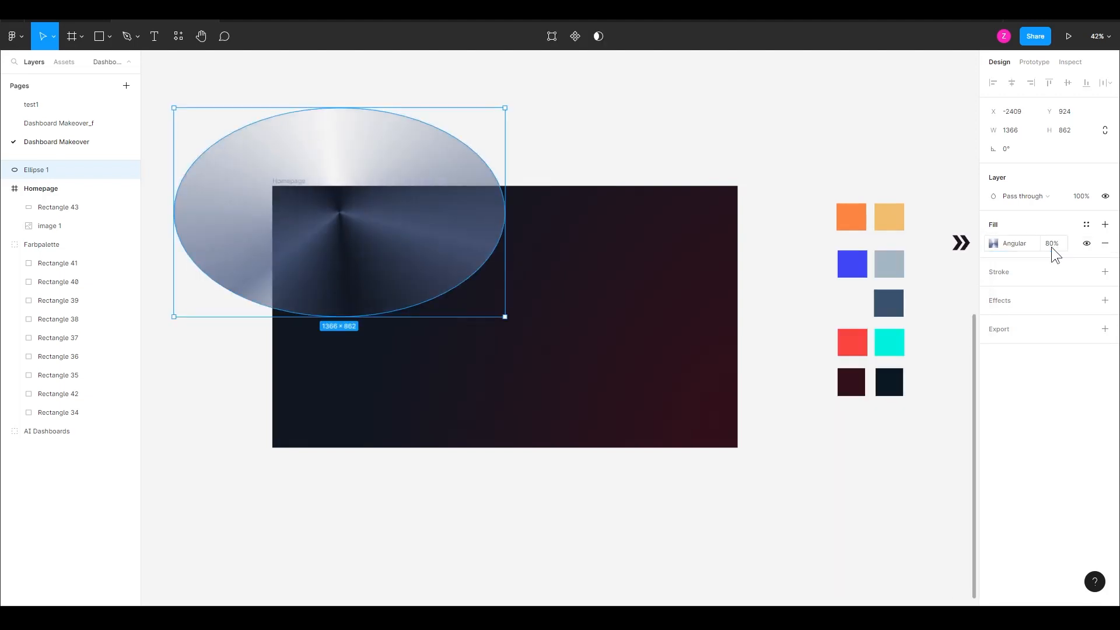
left_click(1104, 300)
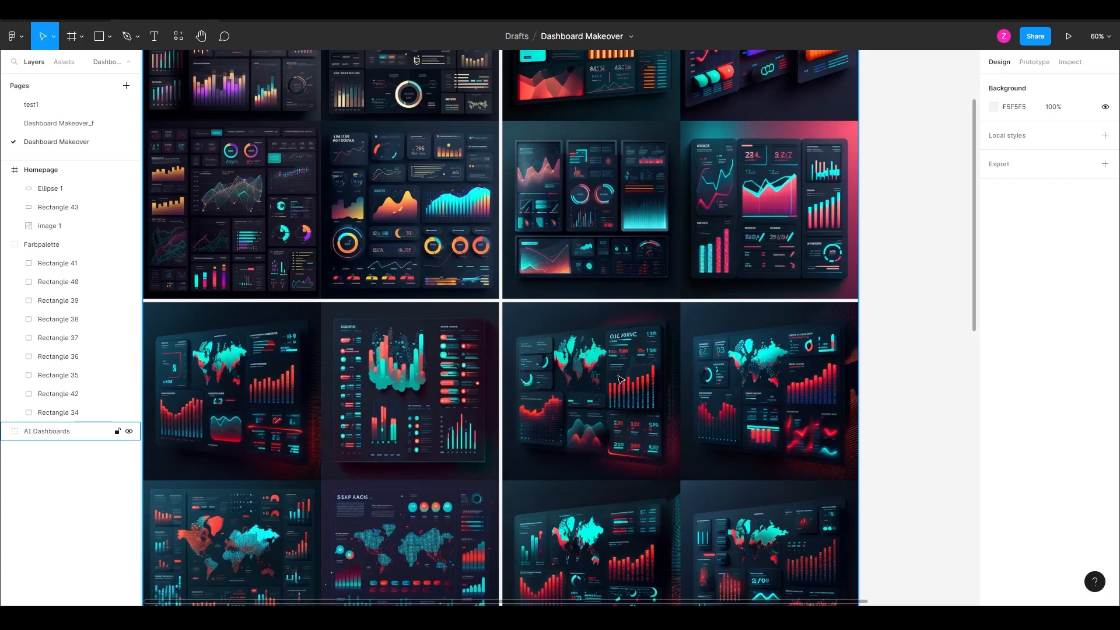
Step: Draw a rectangle about 434 × 601 over the Revenue card on the Homepage mockup and give it a corner radius of 20
scroll(620, 380, "down", 10)
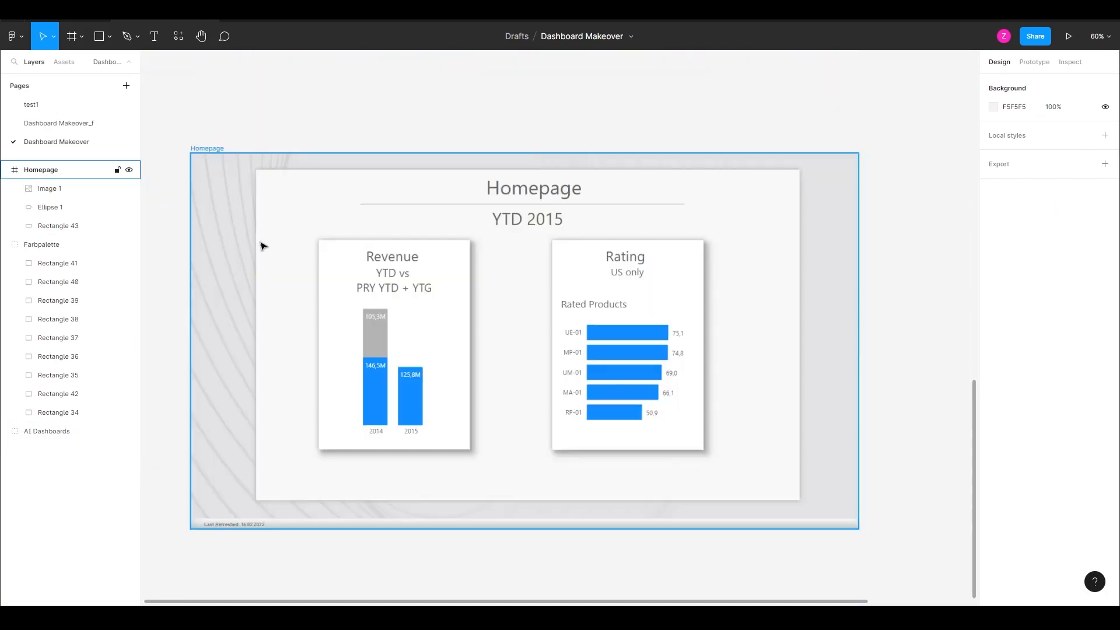
key("r")
left_click_drag(319, 240, 470, 449)
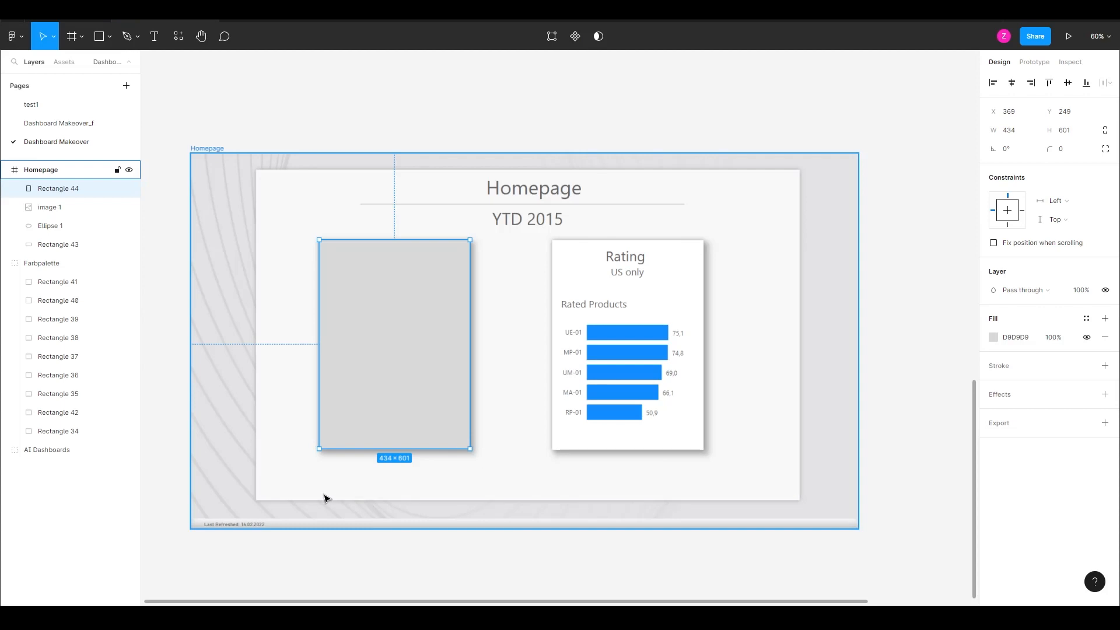
left_click(1061, 148)
type("20")
key("Return")
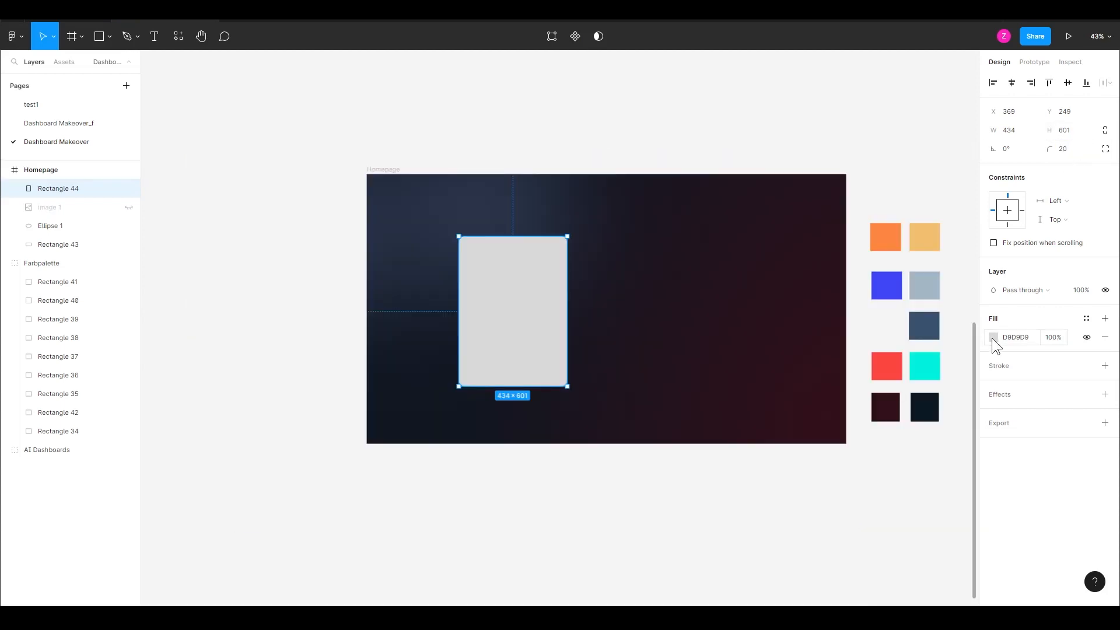
Step: Fill the rounded card with the dark colour 121722 sampled from the frame's lower-left background
left_click(992, 337)
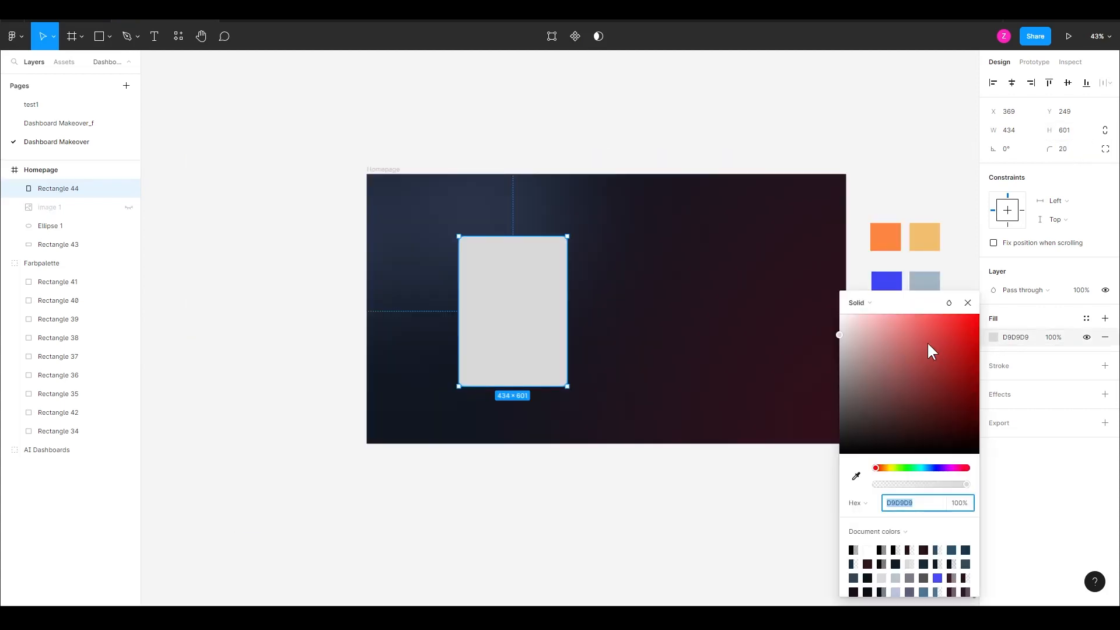
left_click_drag(898, 359, 864, 365)
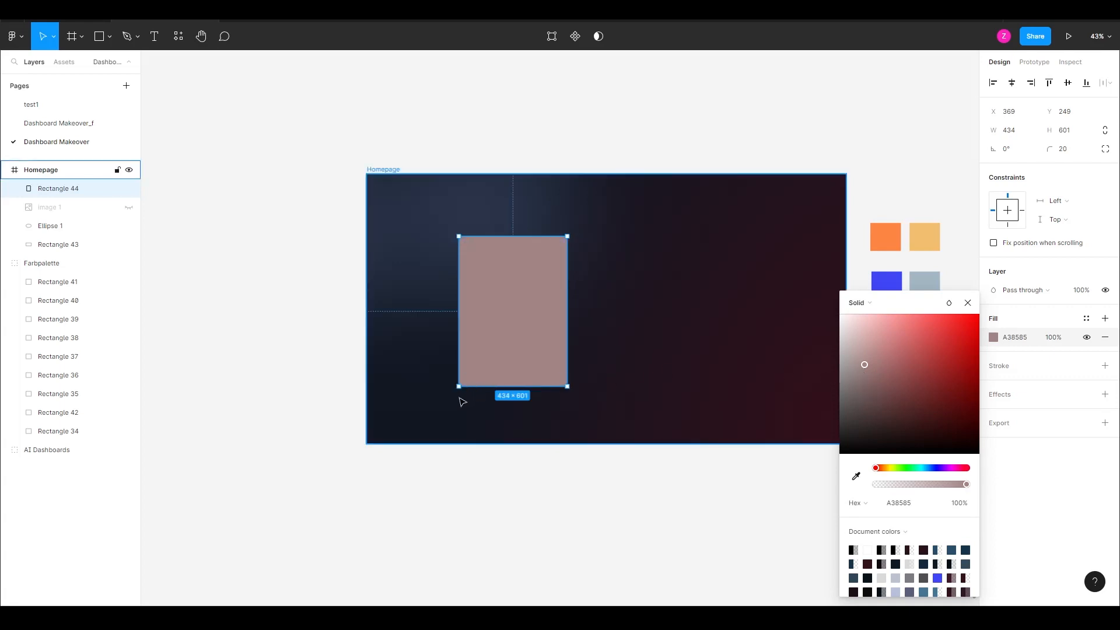
key("i")
left_click(410, 399)
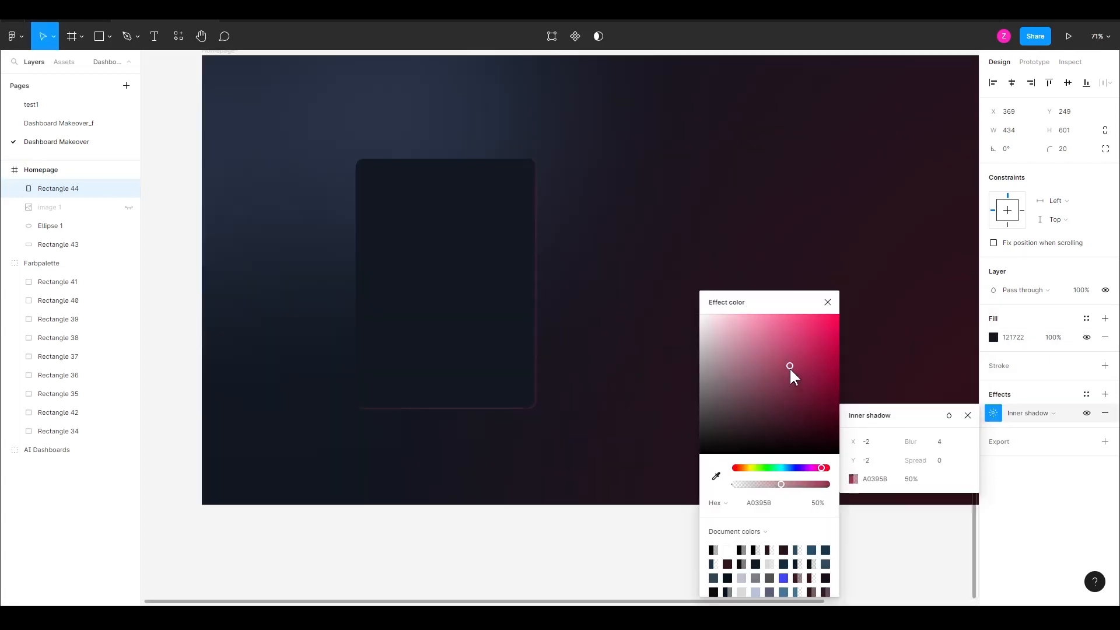
Step: Darken the colours of the card's pink and blue inner shadows
left_click_drag(789, 366, 796, 418)
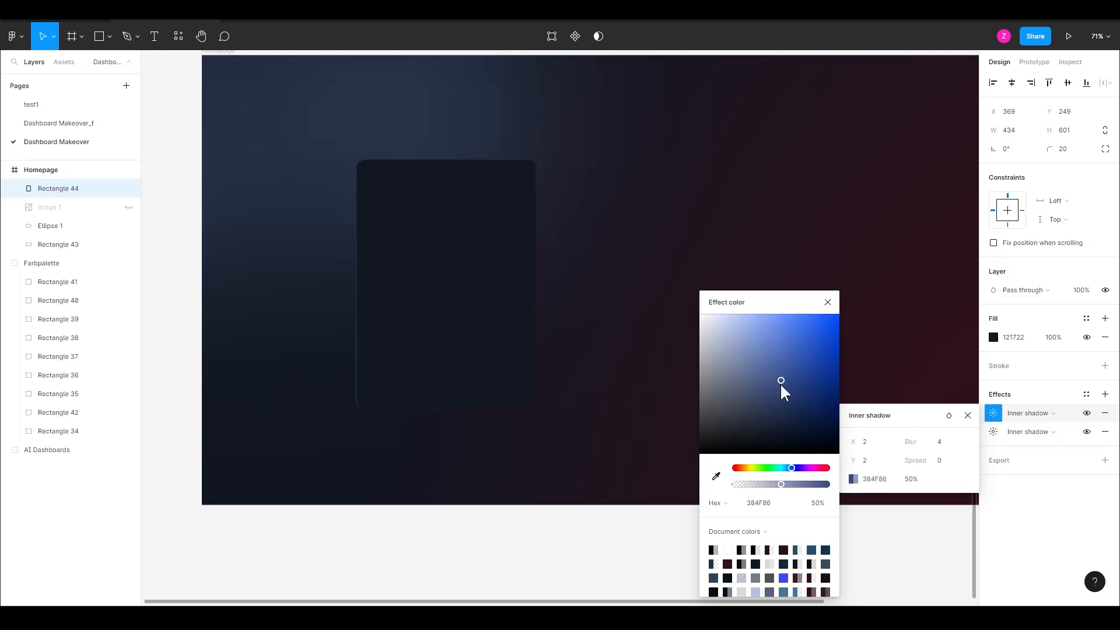
mouse_move(781, 385)
left_mouse_down()
mouse_move(782, 362)
mouse_move(782, 394)
left_mouse_up()
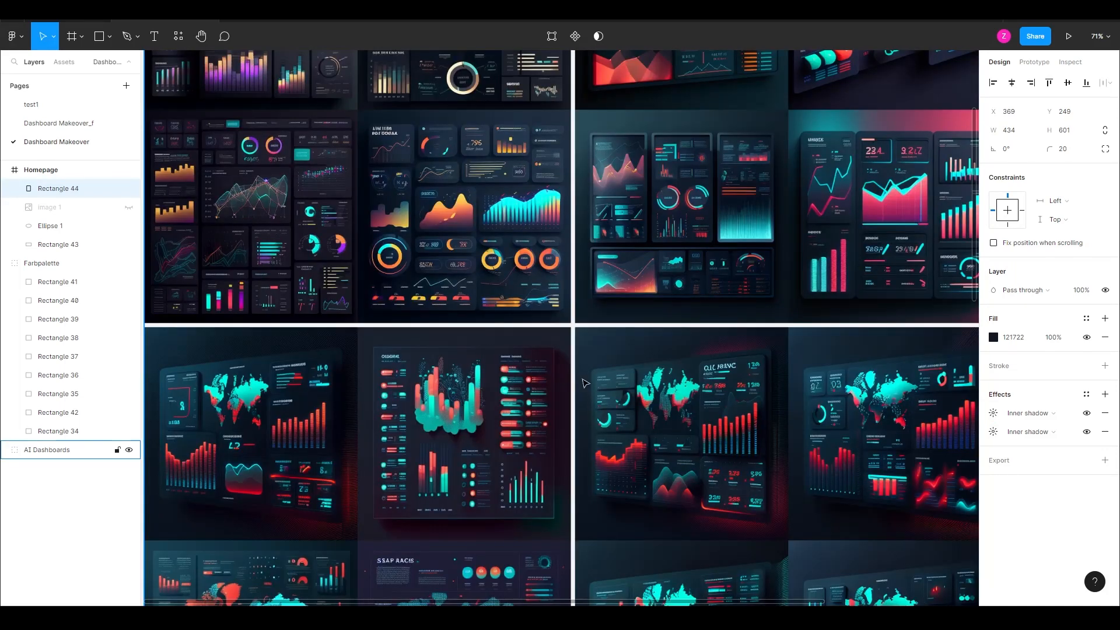
Step: Give the card a dark drop shadow with X and Y offsets of 10 and a blur of 25
scroll(585, 383, "up", 1)
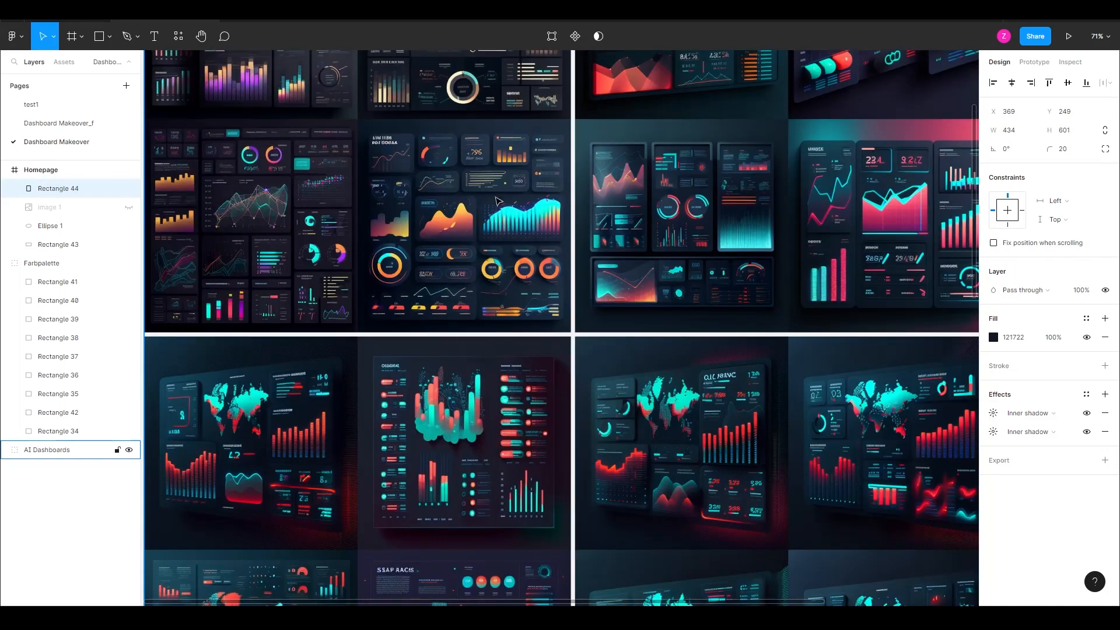
scroll(527, 281, "down", 10)
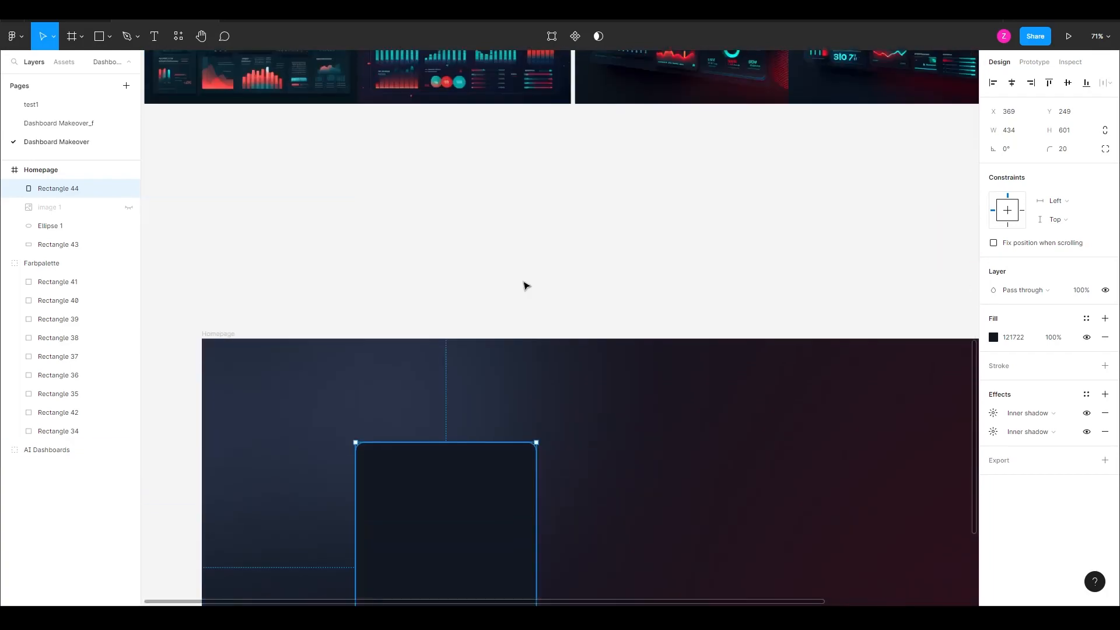
scroll(527, 285, "down", 5)
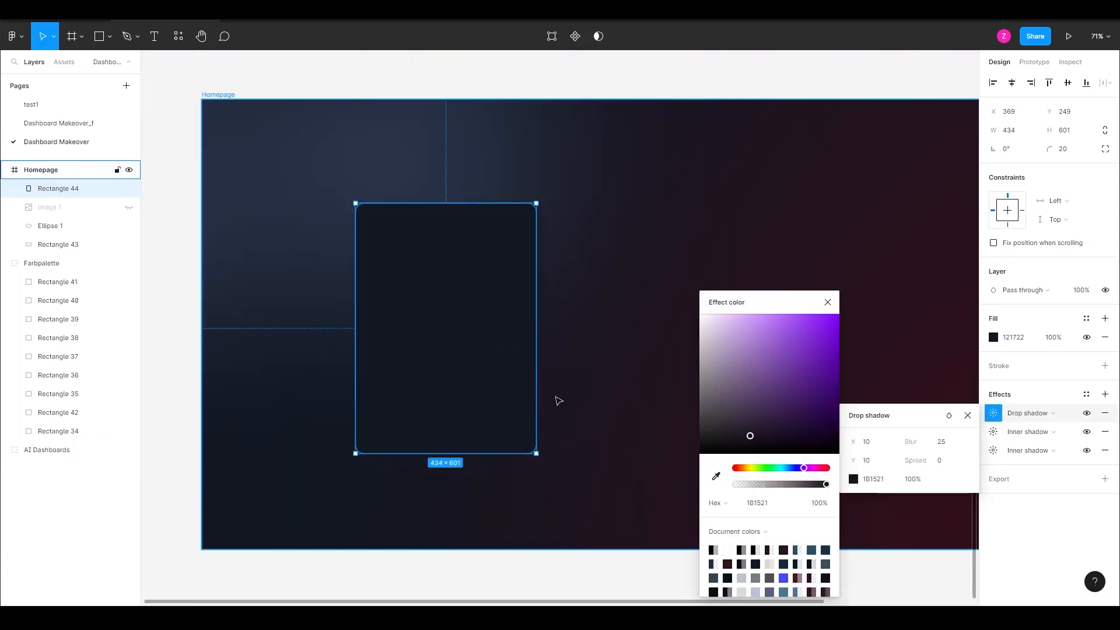
left_click_drag(756, 432, 749, 450)
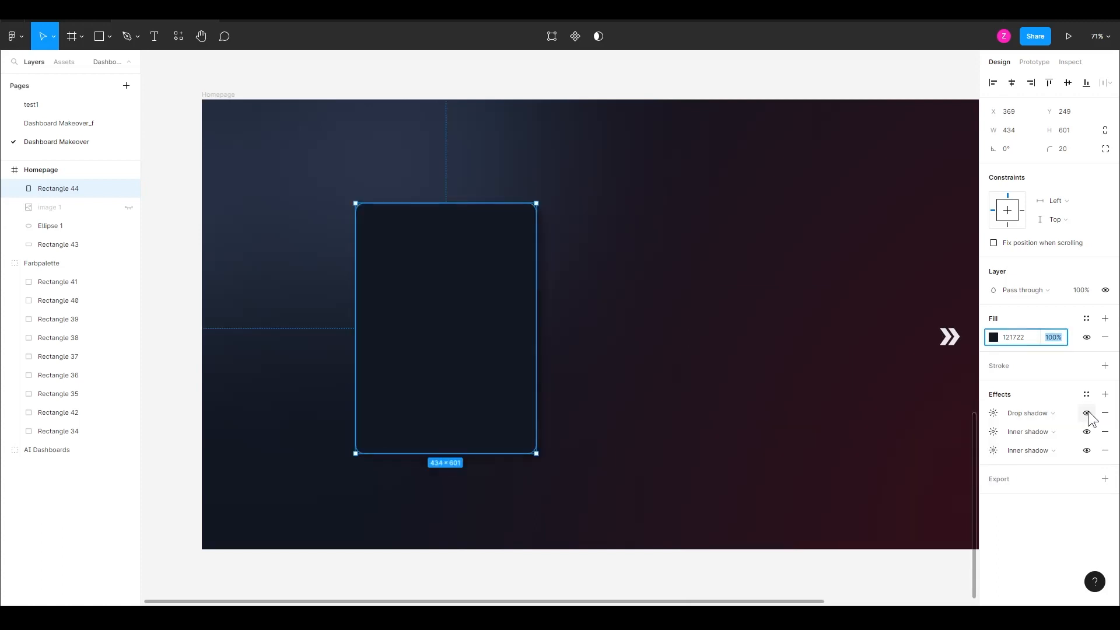
Step: Set the card's 121722 fill to 10% opacity and compare the card with the fill hidden and shown
type("10")
key("Return")
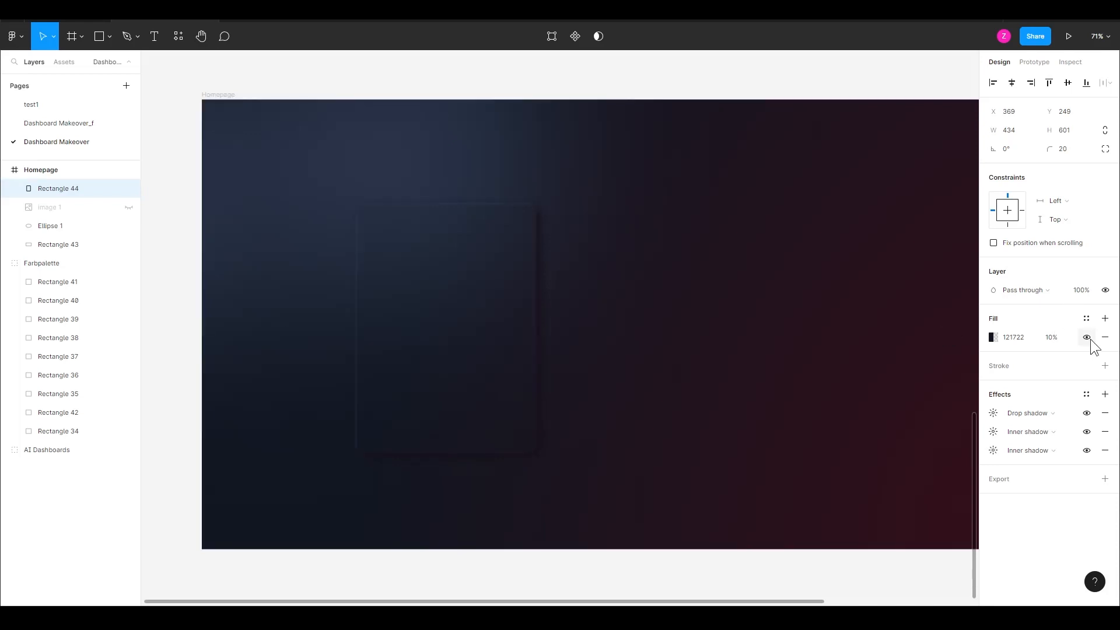
left_click(1088, 338)
left_click(1088, 339)
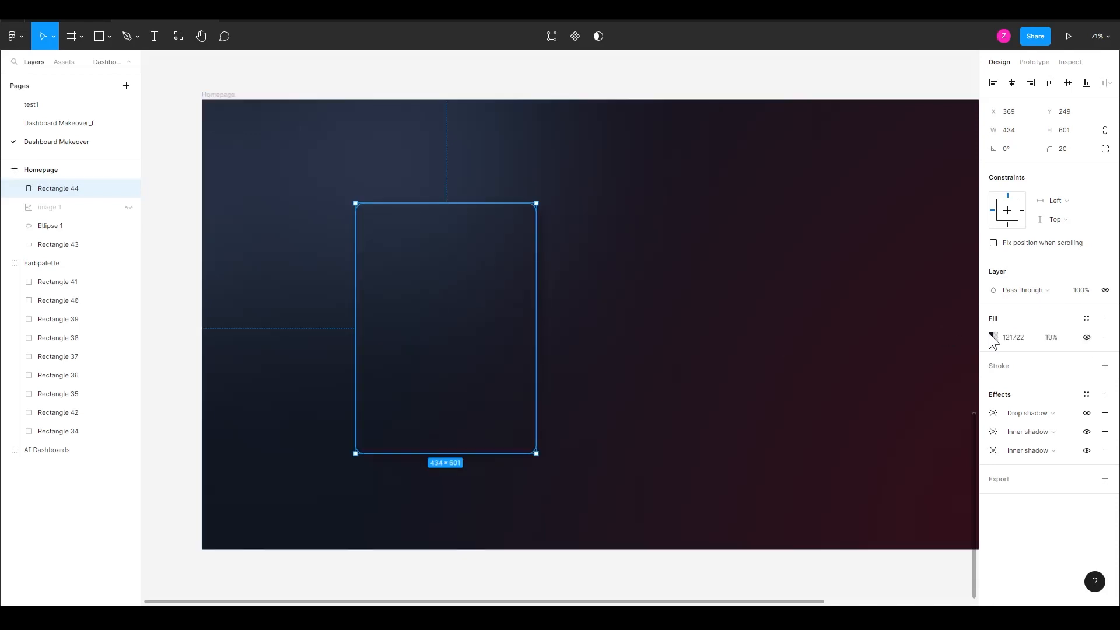
Step: Add a linear gradient fill in 29121C at 10% opacity to the card, plus a radial gradient at 20% with a lightened blue centre
left_click(1104, 318)
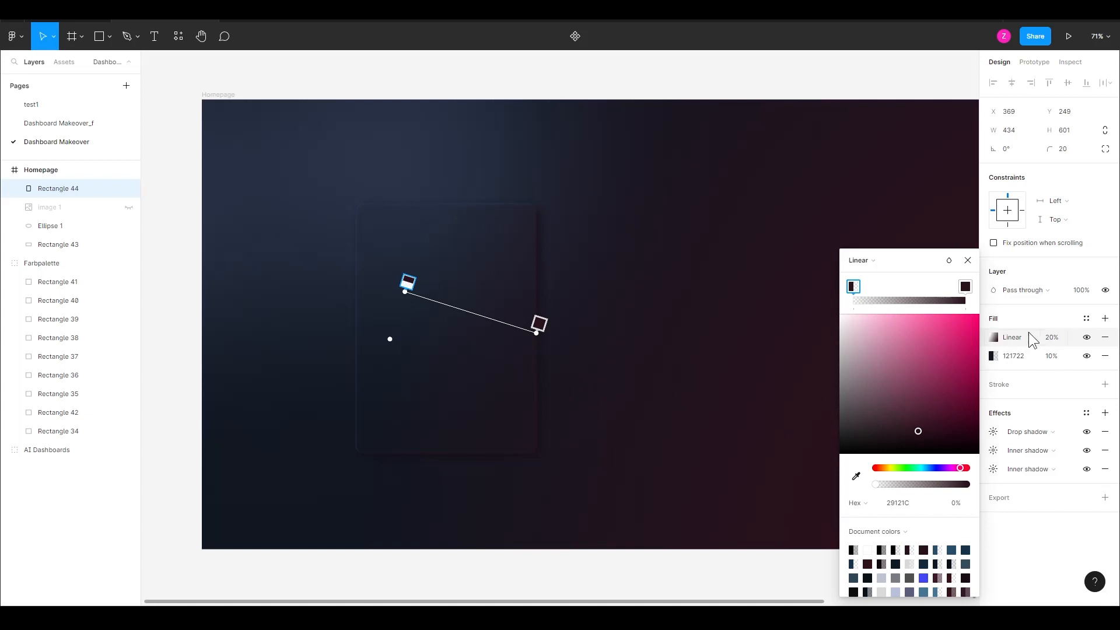
left_click(1048, 337)
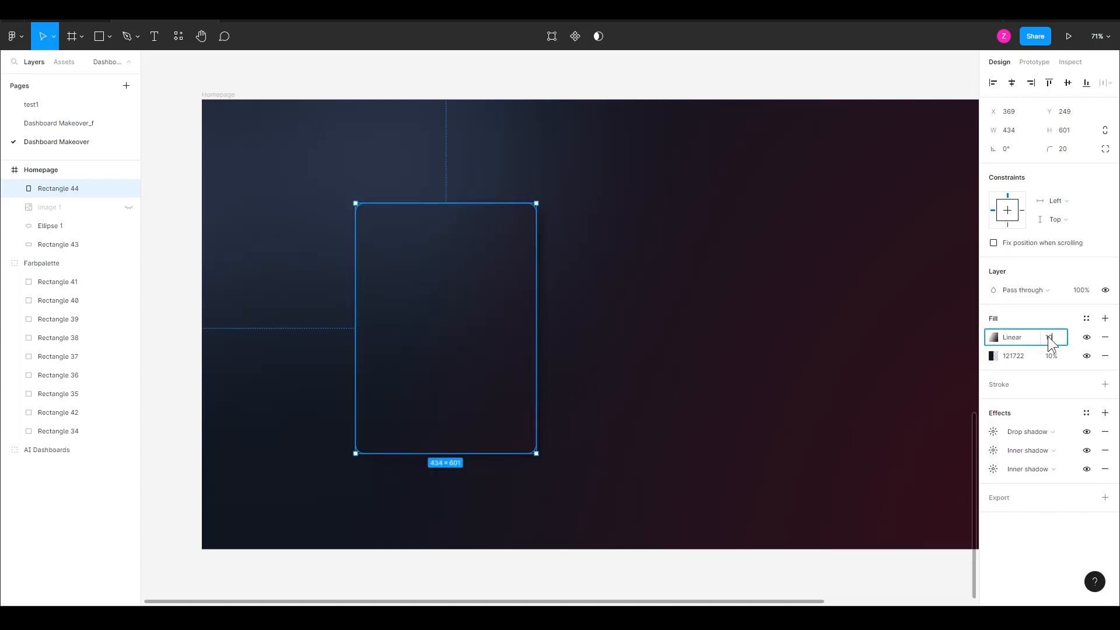
type("10")
key("Return")
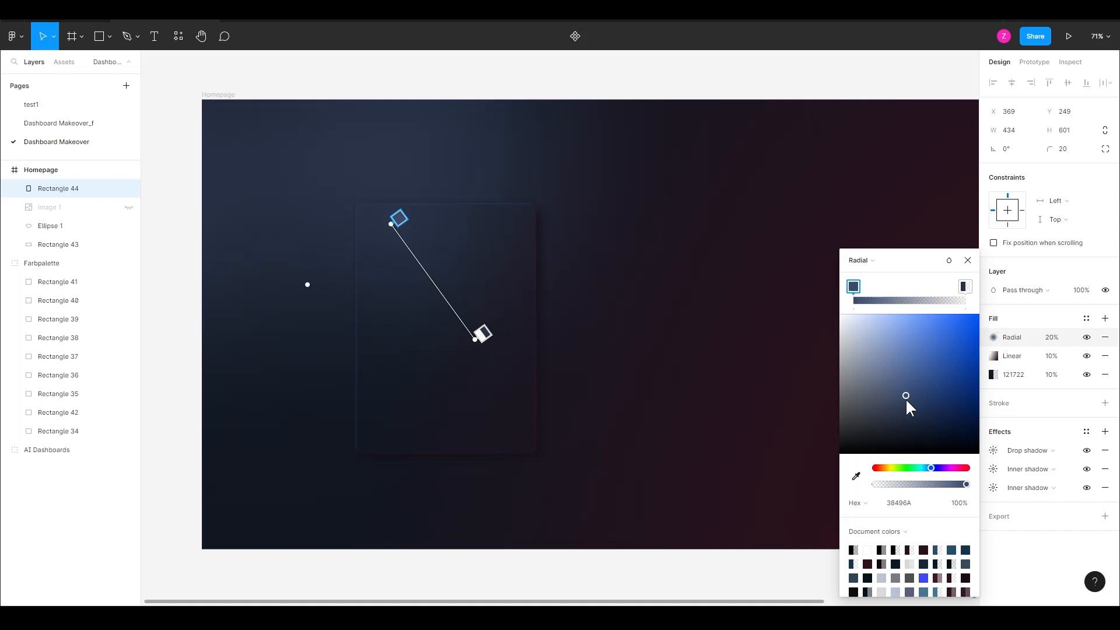
left_click_drag(905, 398, 902, 377)
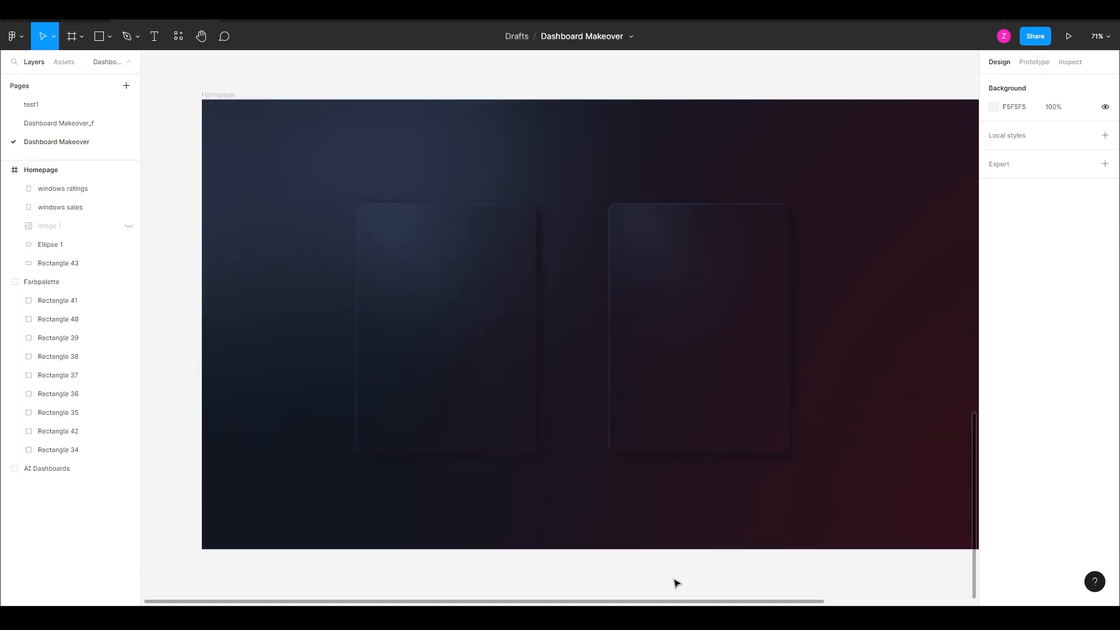
Step: Set the right card's radial fill to 10% opacity and adjust the colours of its inner shadows
left_click(698, 421)
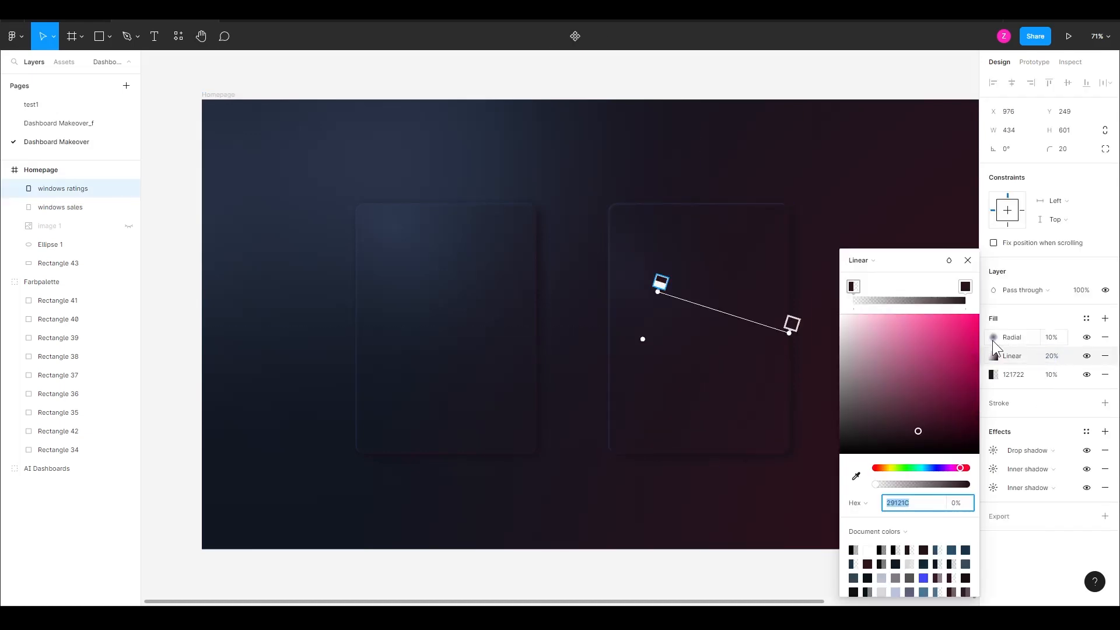
left_click(1050, 338)
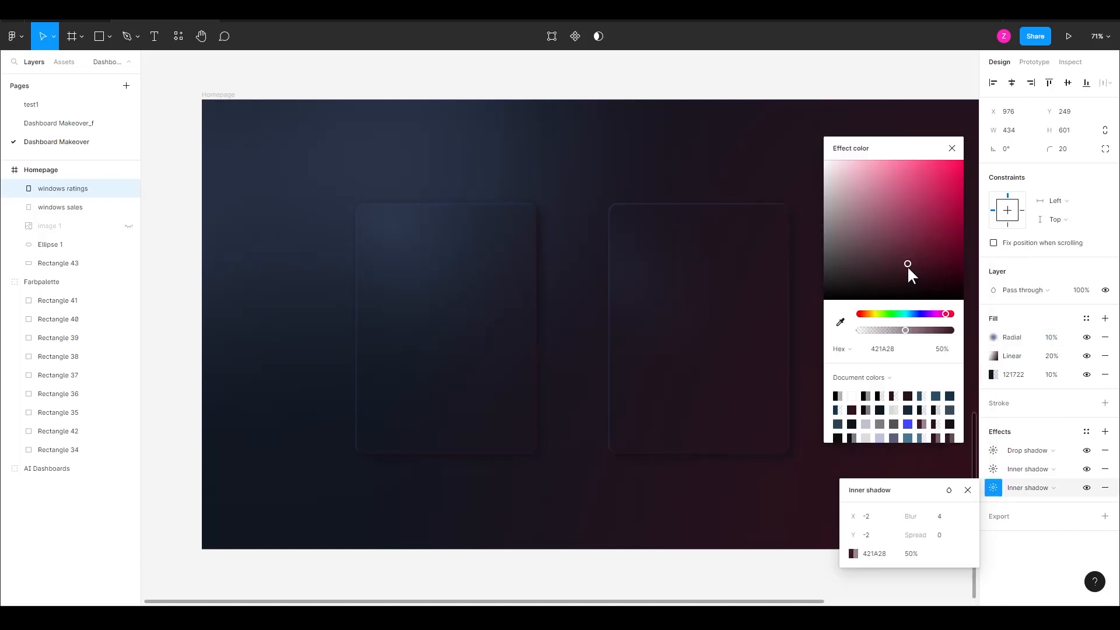
mouse_move(907, 265)
left_mouse_down()
mouse_move(935, 268)
mouse_move(899, 260)
left_mouse_up()
left_click(992, 469)
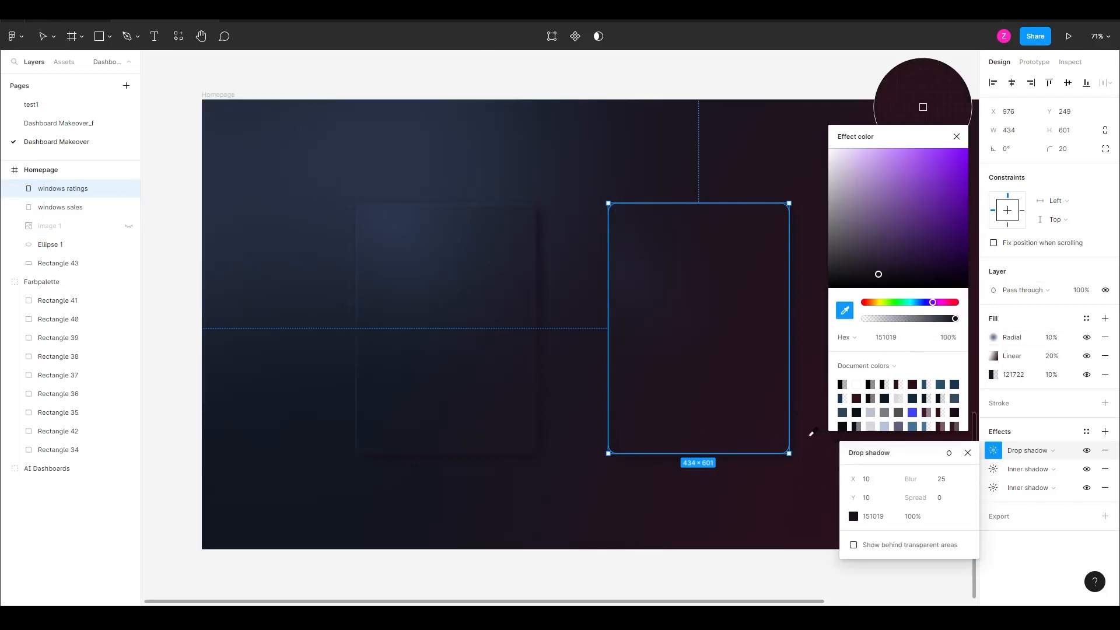
Step: Sample the dark red background colour 29121C for the right card's drop shadow and darken it
left_click(810, 434)
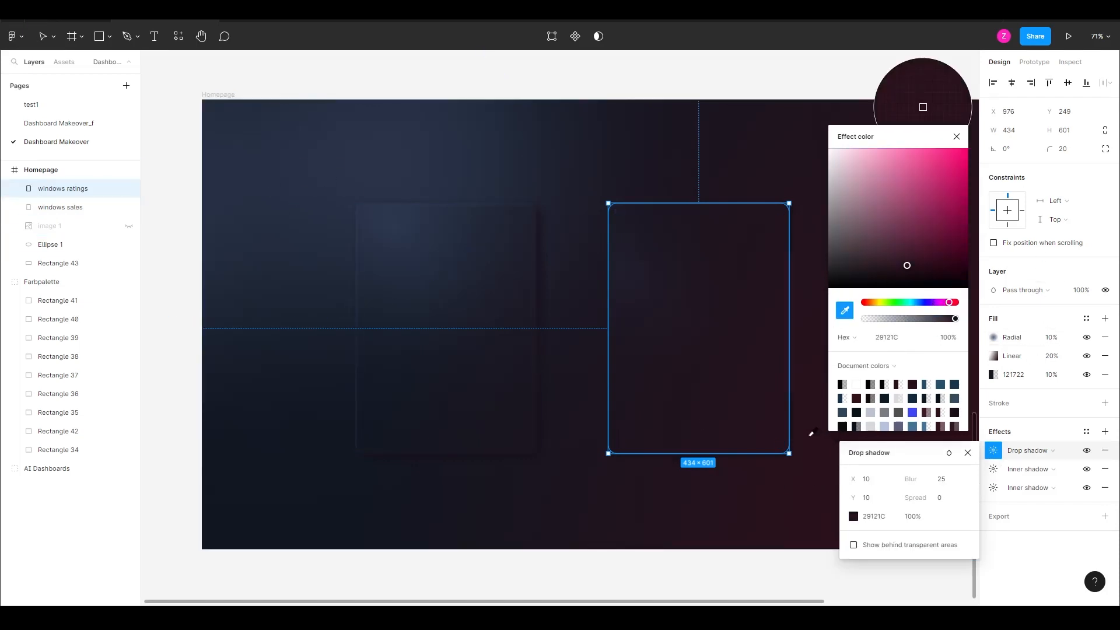
left_click_drag(904, 268, 906, 279)
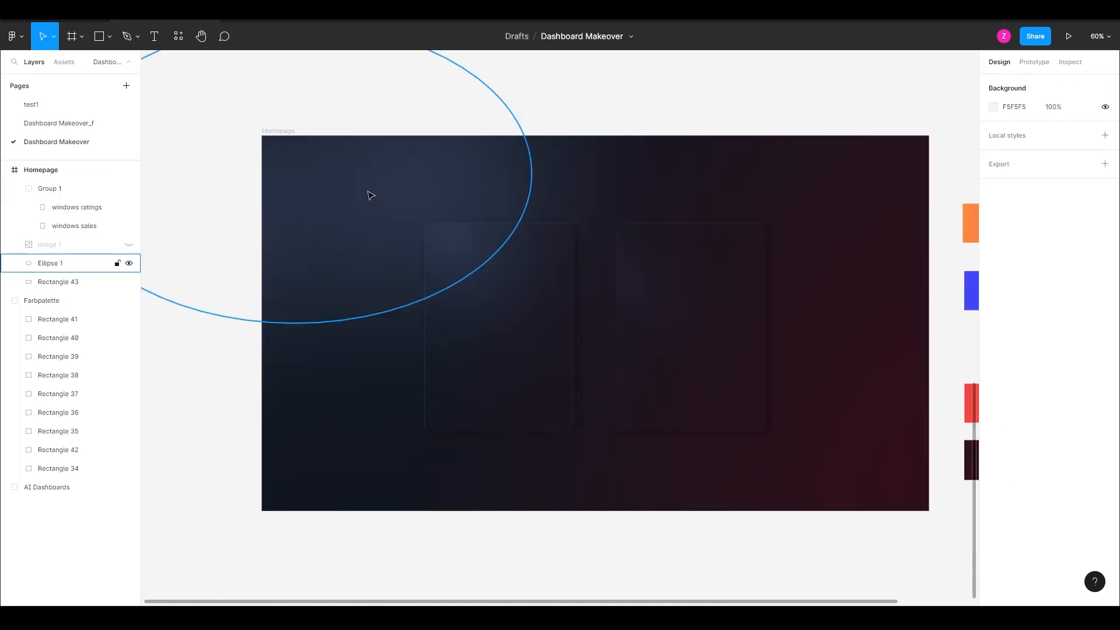
Step: Stretch the blurred background ellipse toward the Homepage's centre, to about 1573 px wide
left_click(371, 195)
left_click_drag(529, 196, 603, 195)
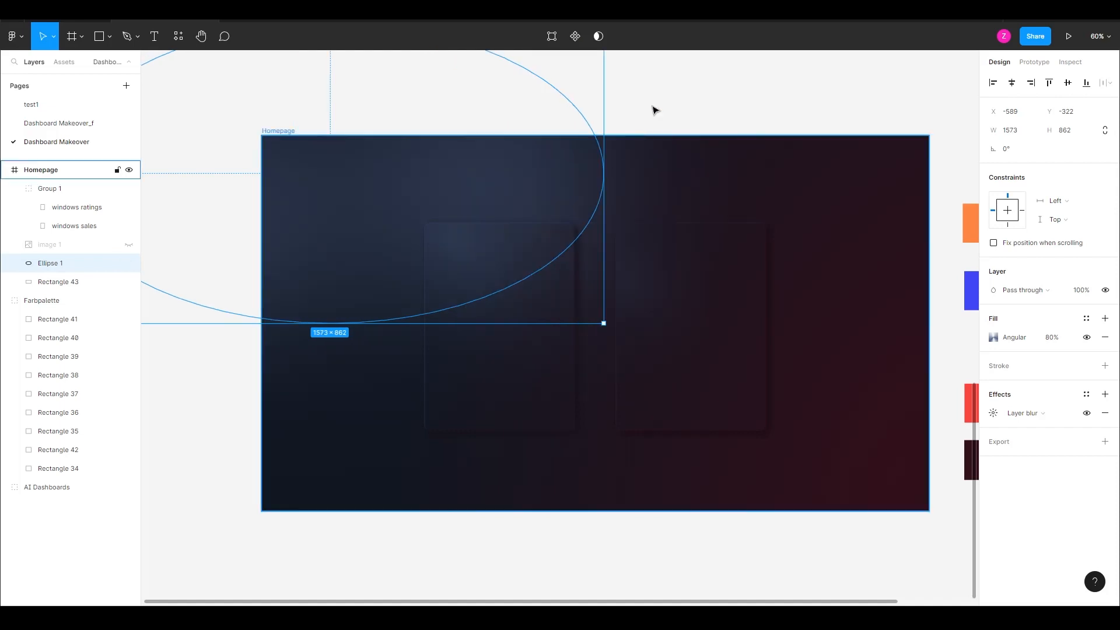
left_click(593, 353)
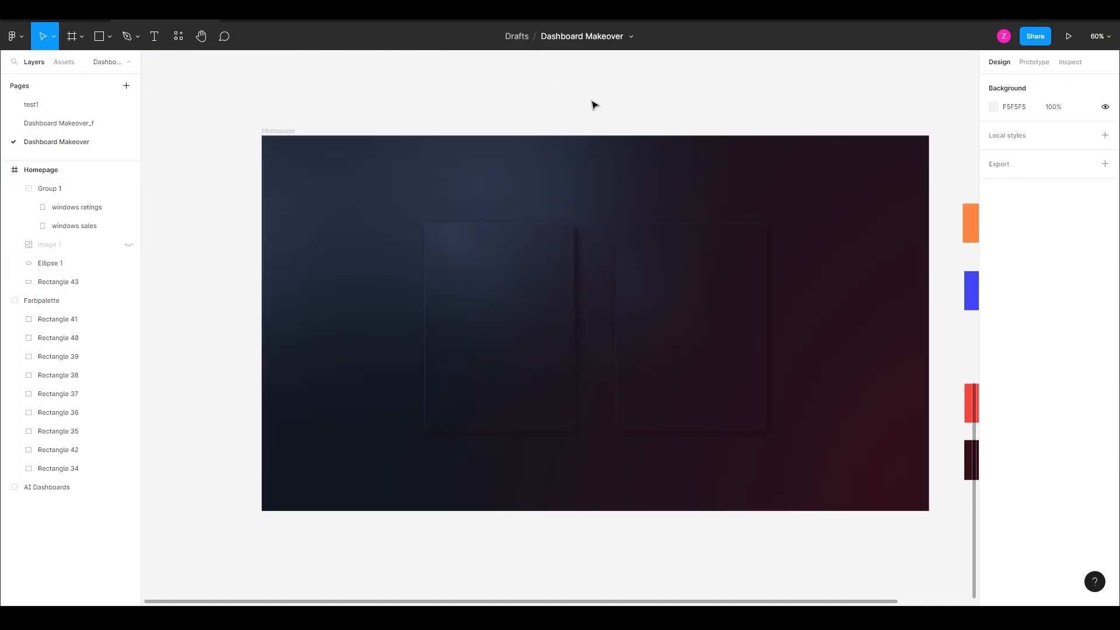
scroll(593, 105, "up", 1)
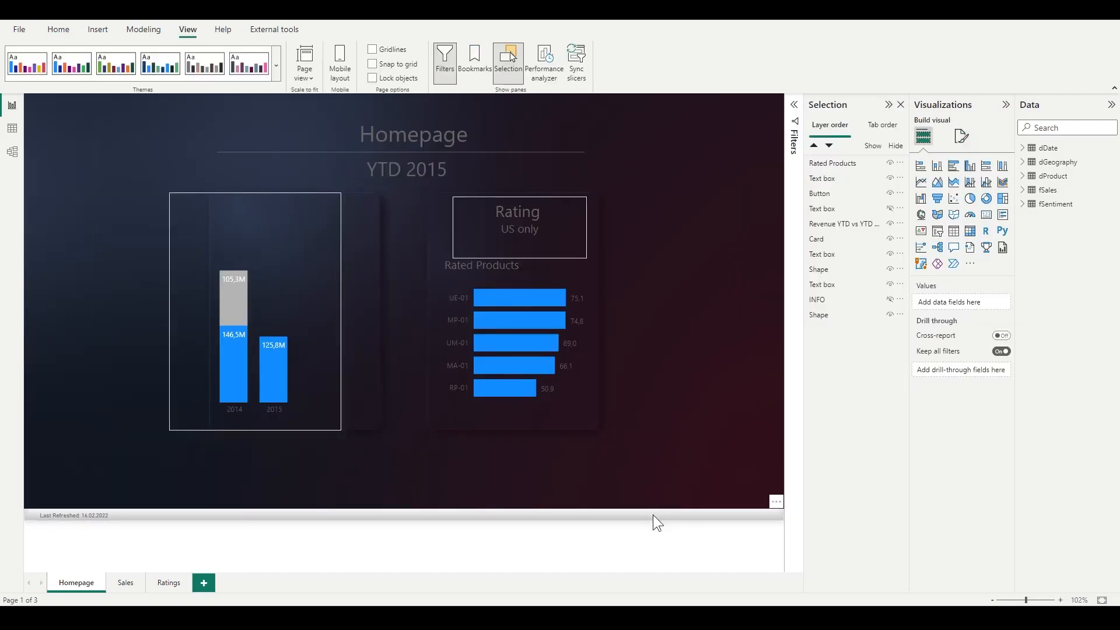
Step: Switch to the Power BI report and delete the footer bar shape across the bottom of the Homepage
left_click(653, 514)
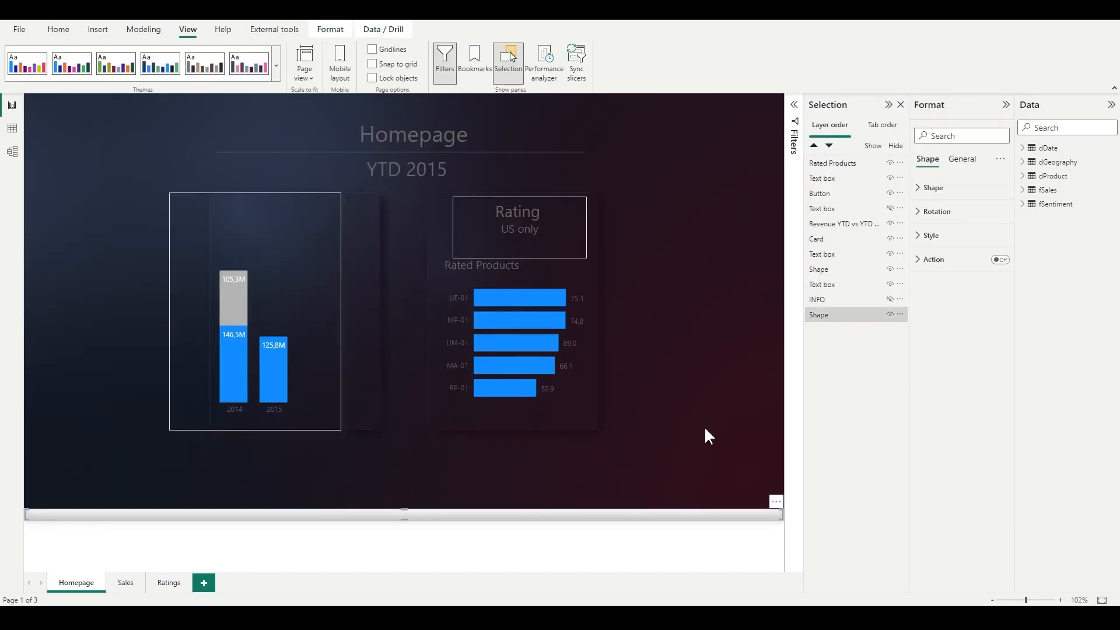
key("Delete")
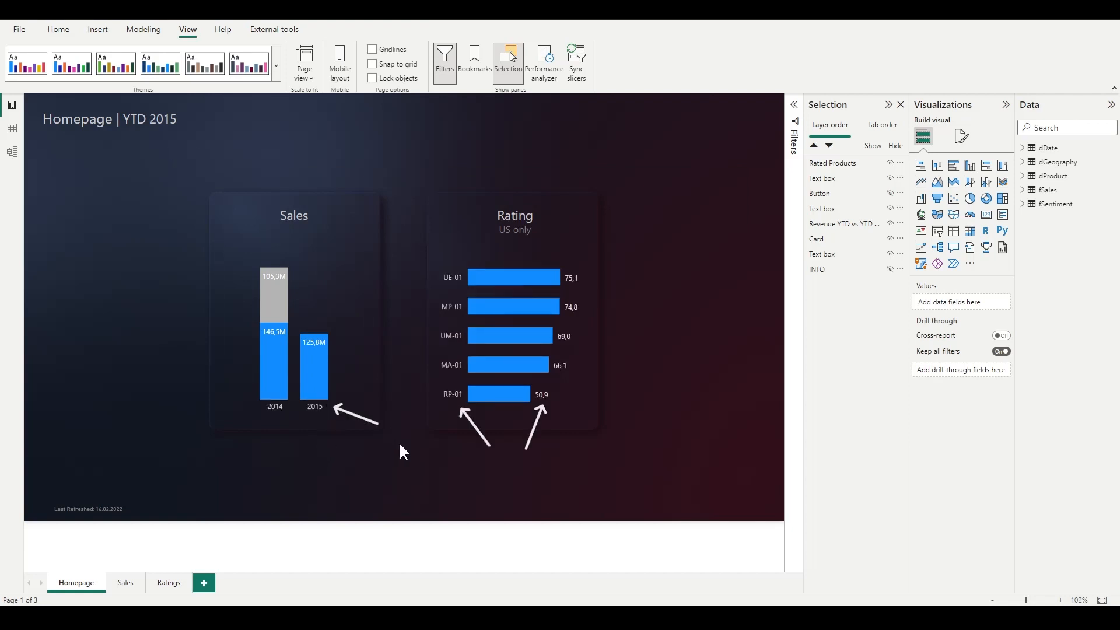
Step: Examine the rotation, fill and text settings of the vertical "Top 5 Products" label shape beside the rating chart
left_click(444, 326)
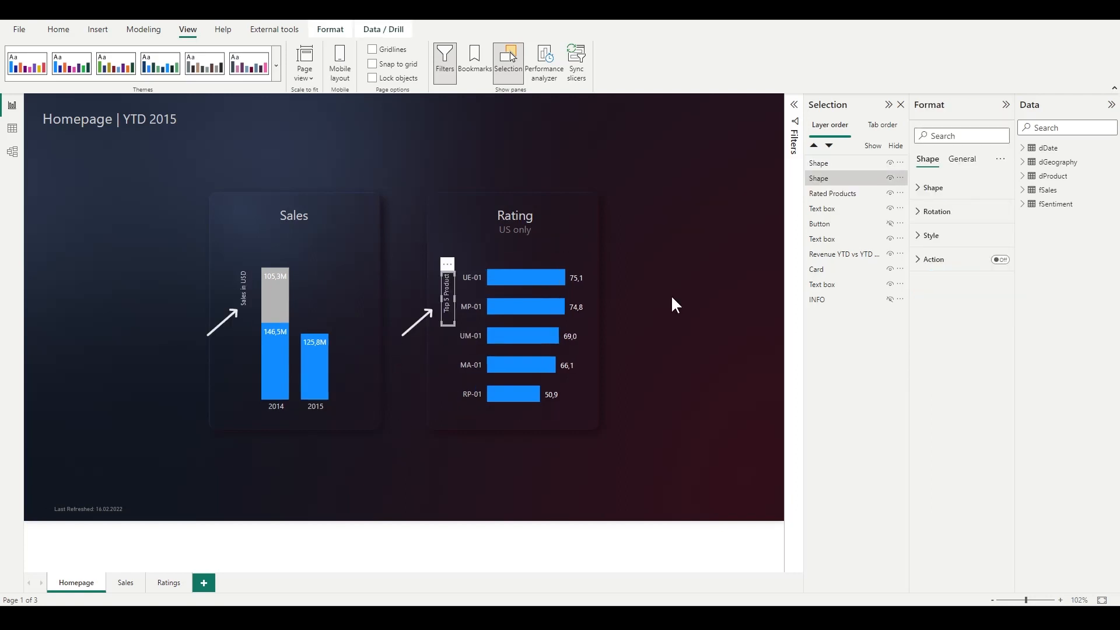
left_click(672, 296)
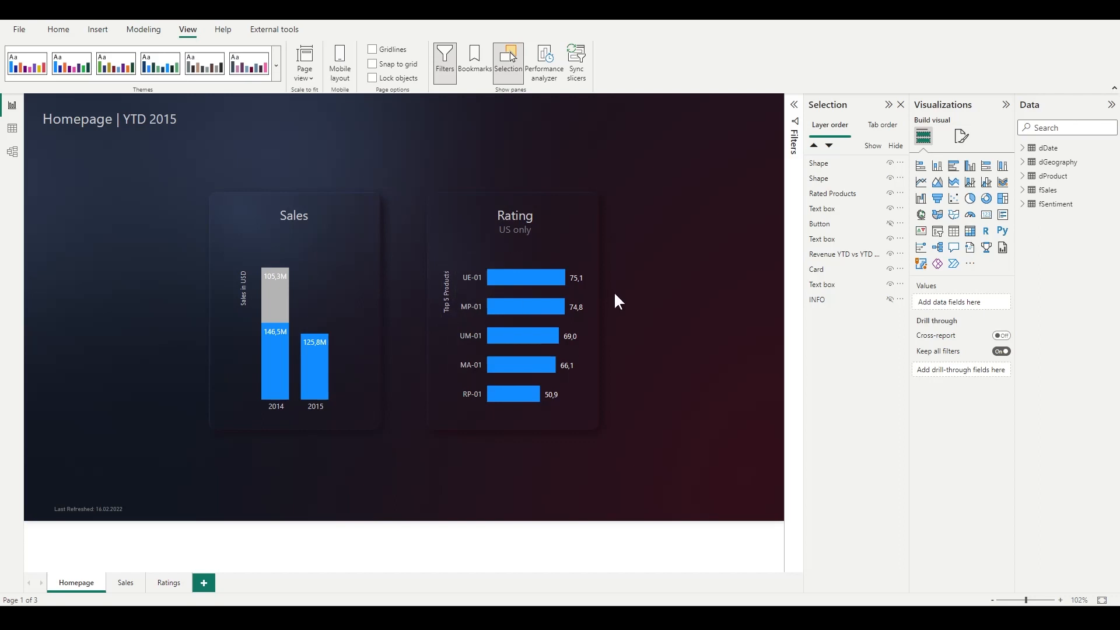
left_click(445, 314)
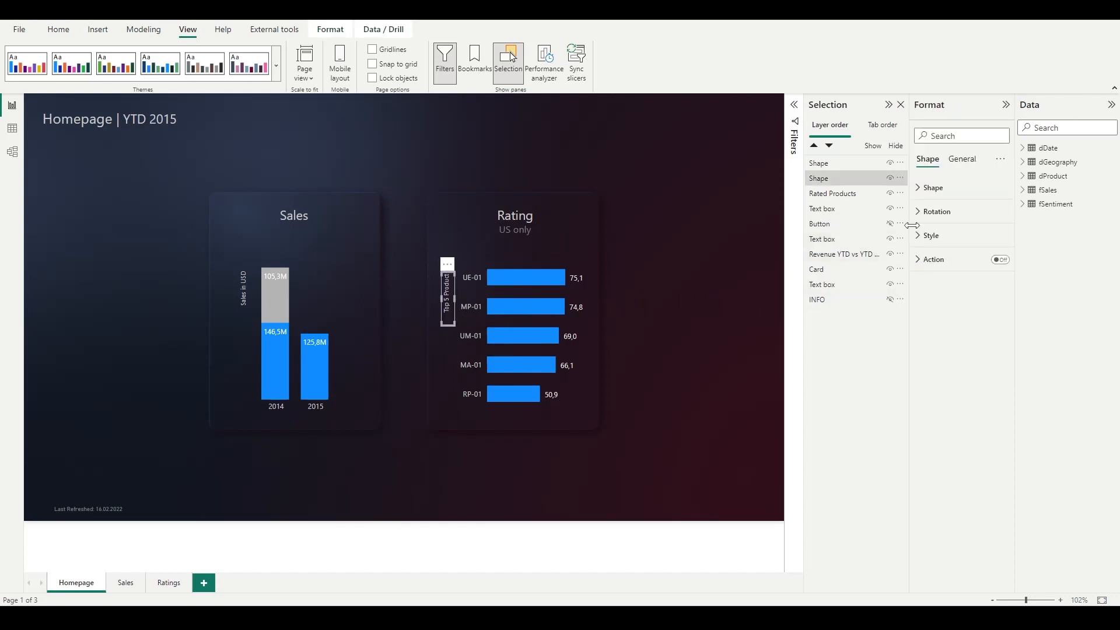
left_click(936, 211)
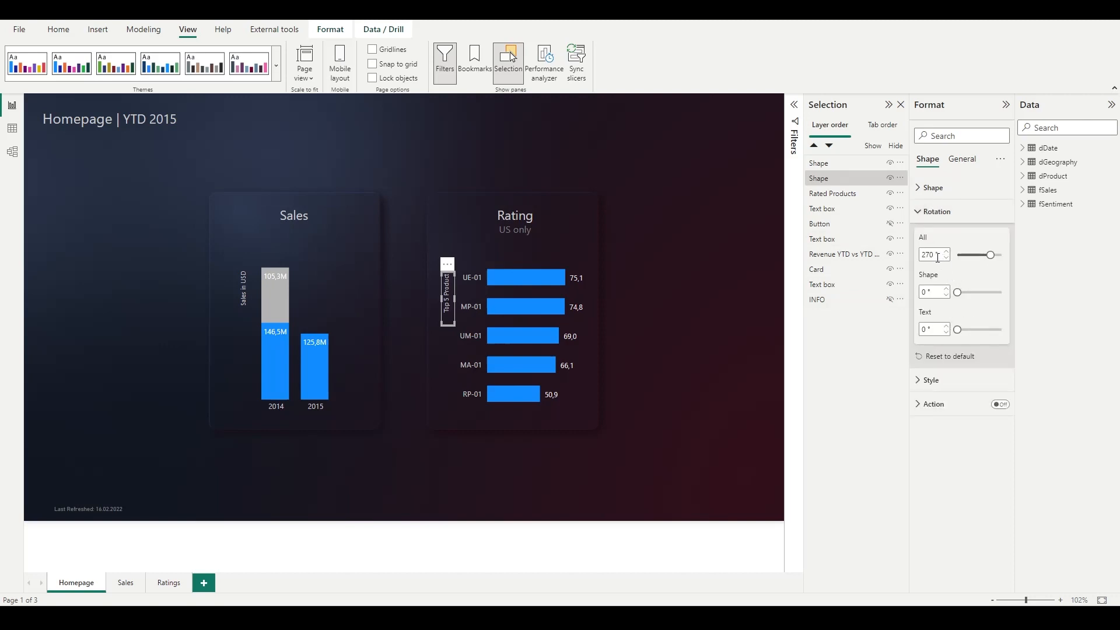
left_click(928, 380)
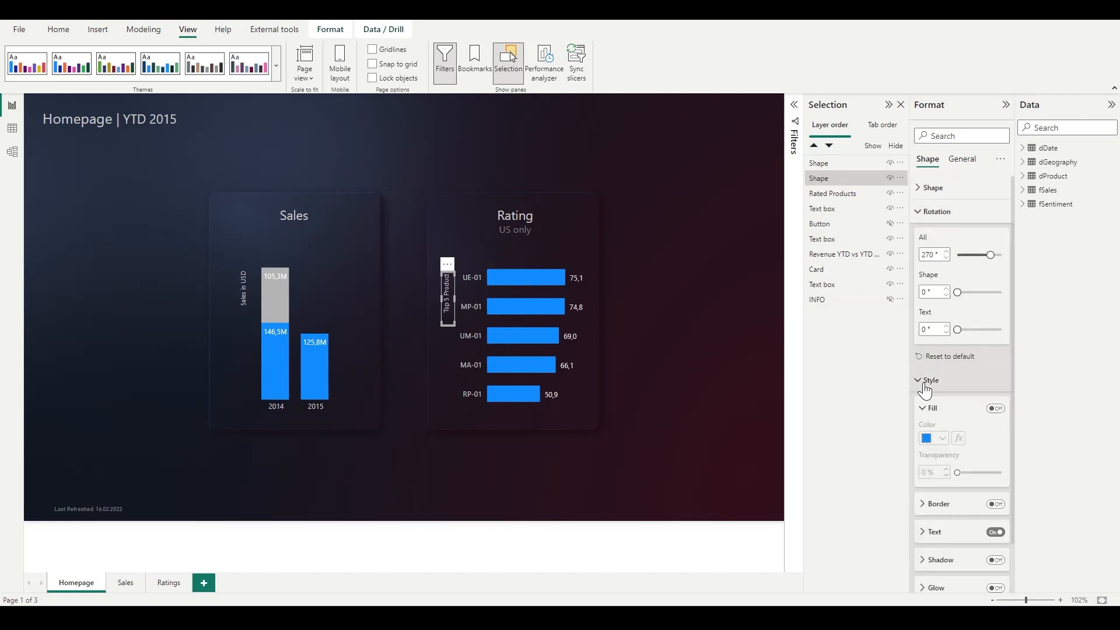
scroll(944, 466, "down", 2)
left_click(935, 477)
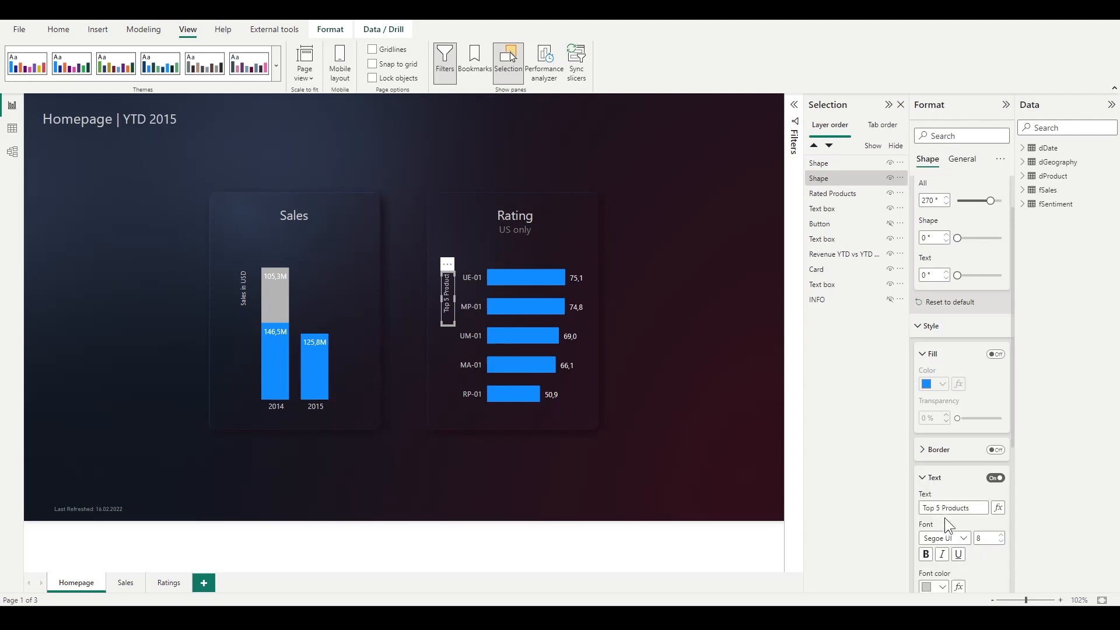
left_click(324, 123)
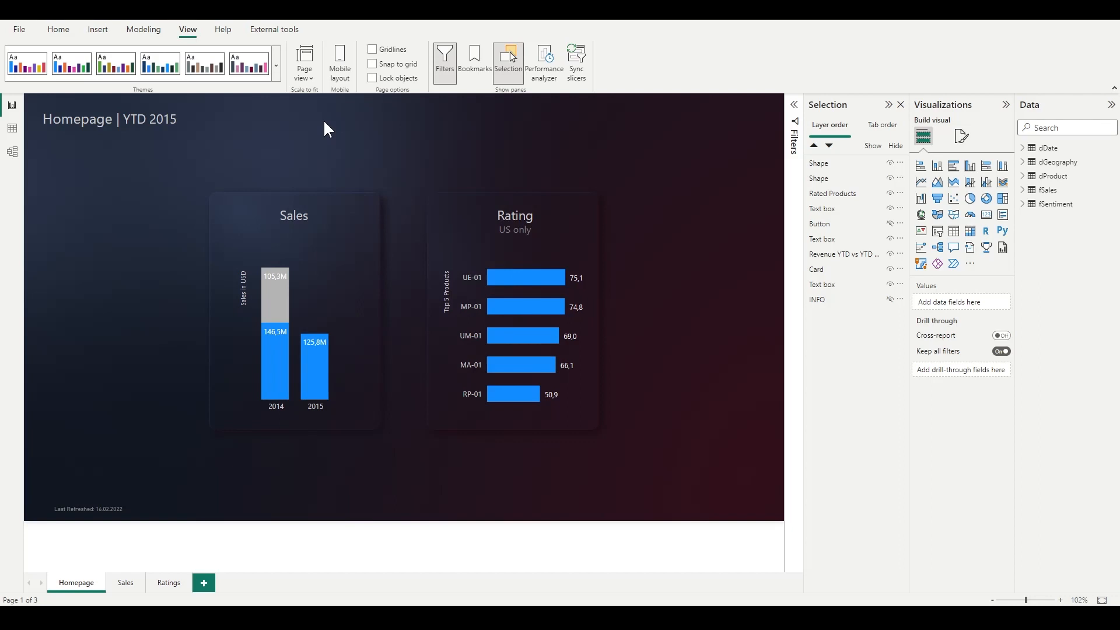
Step: Customize the current theme with the palette's turquoise, red, slate blue, orange, sand, blue, near-black and dark maroon as colours 1 to 8
left_click(278, 66)
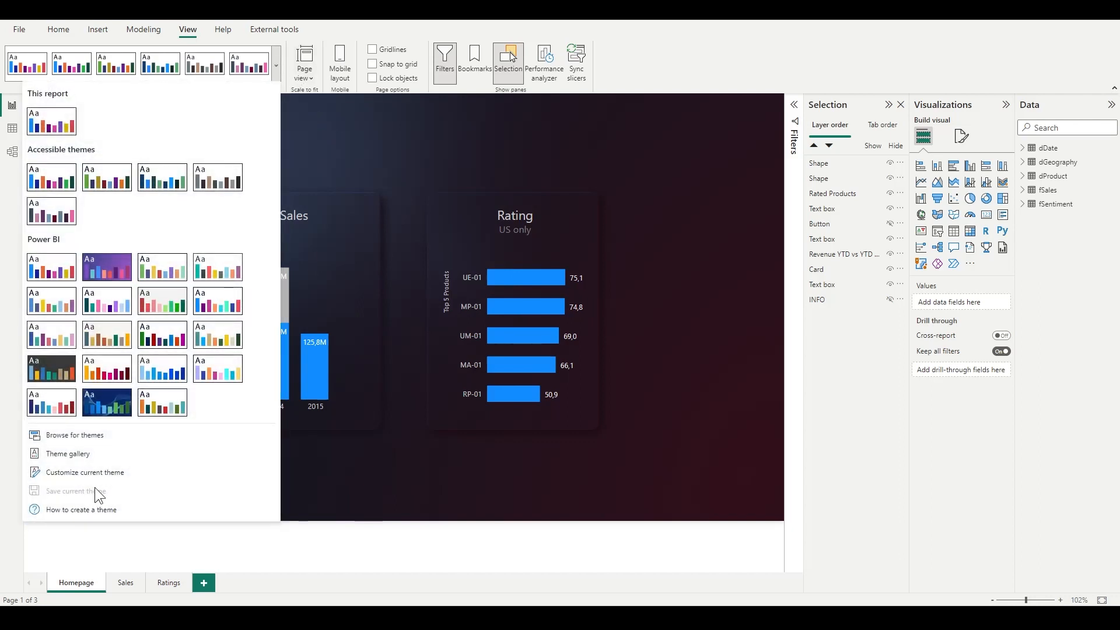
left_click(93, 472)
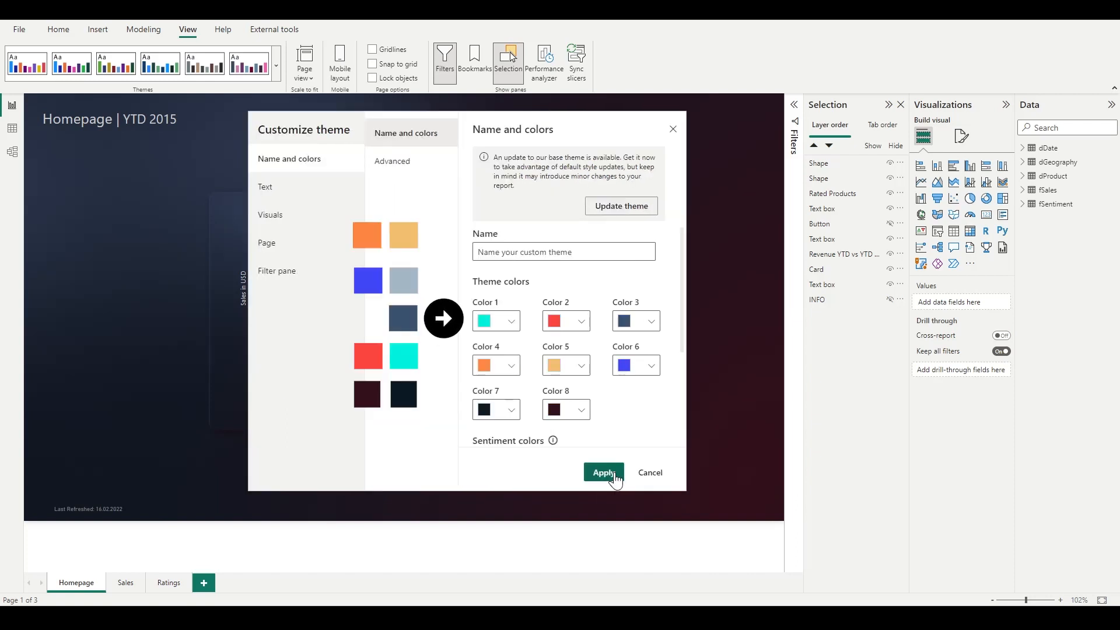
left_click(604, 472)
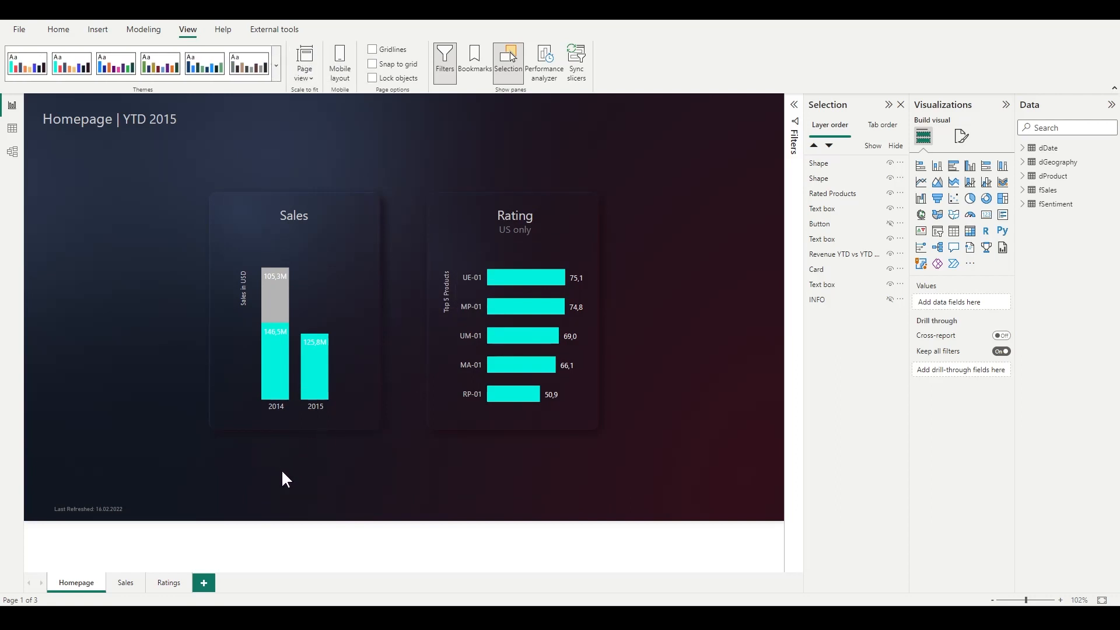
Step: Apply a gradient bar colour to the rating chart based on Score Average, from dark maroon at 50 to blue at 80
left_click(229, 362)
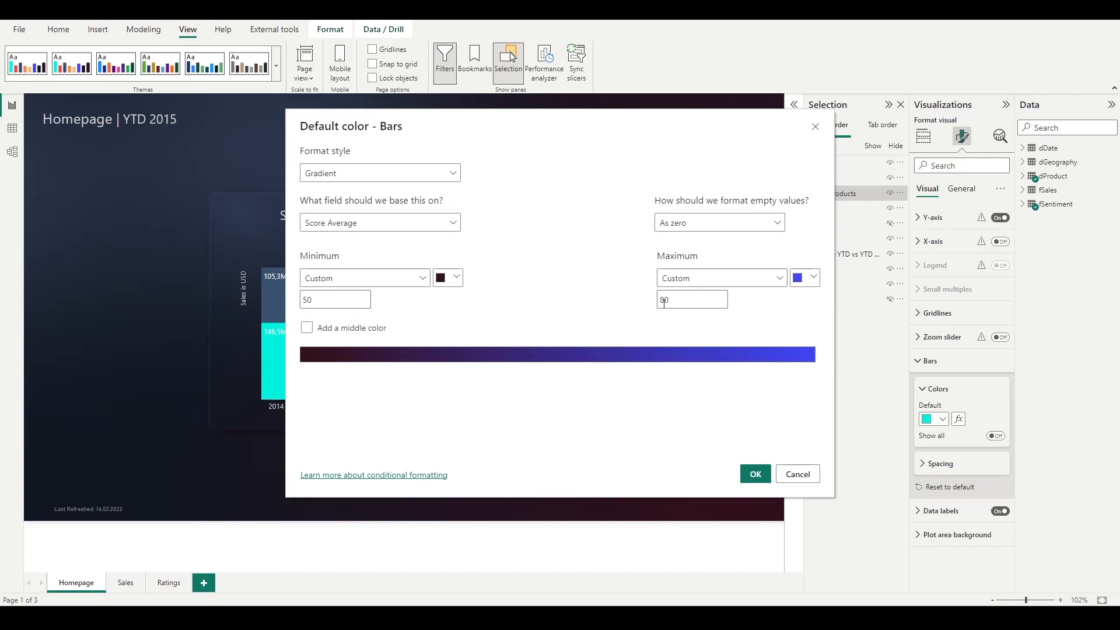
left_click(756, 474)
left_click(715, 308)
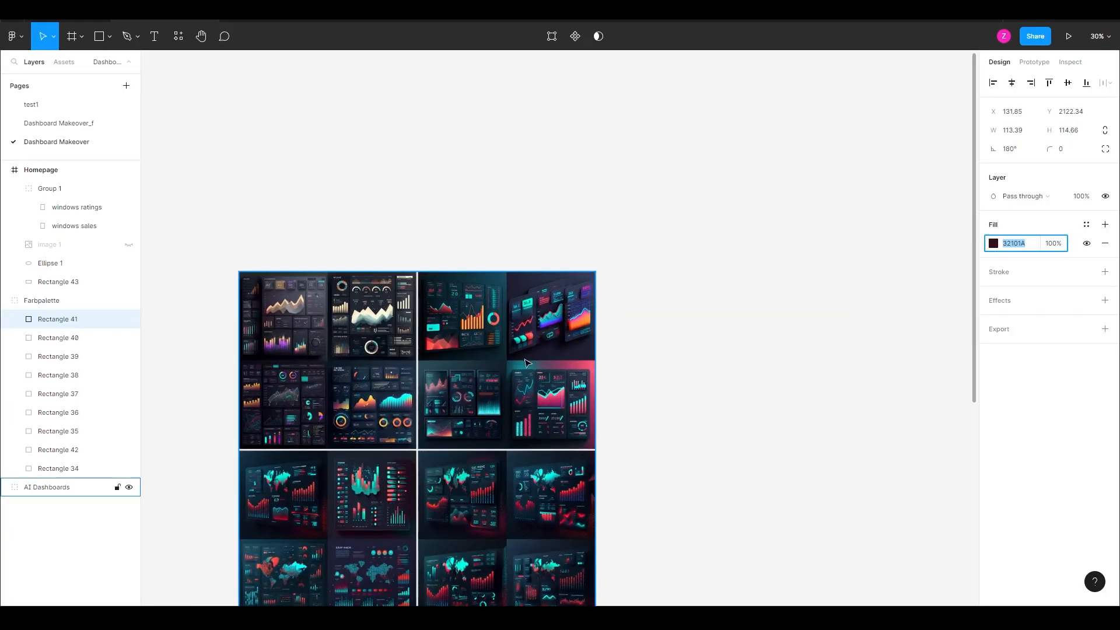
Step: Switch to Figma and draw a rectangle about 1098 × 550 below the Homepage frame, filled with 000000
scroll(529, 364, "up", 5)
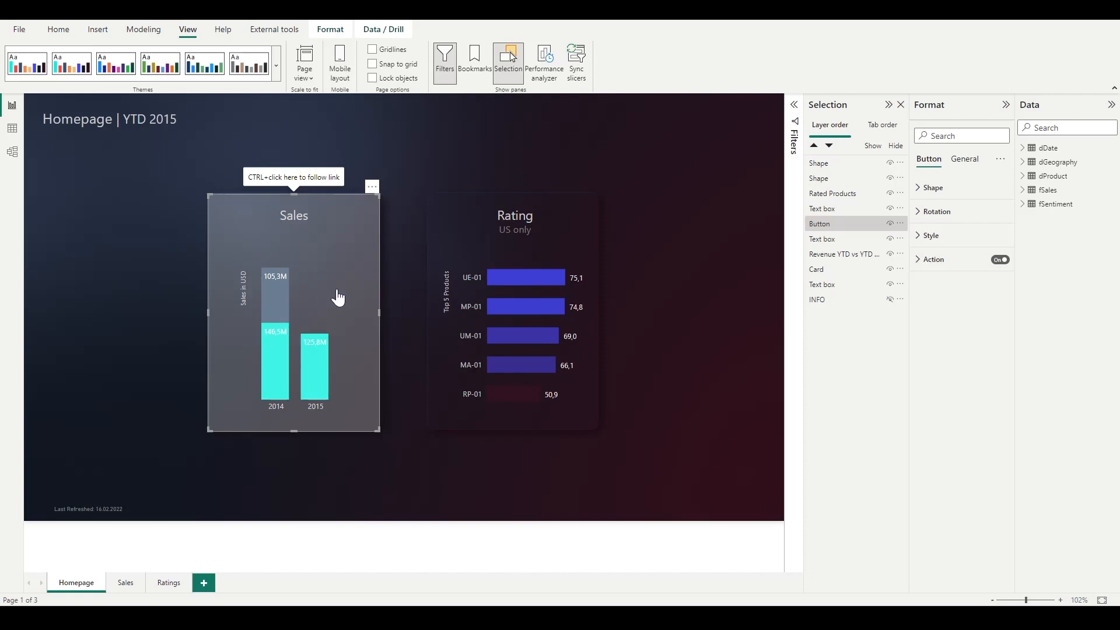
key("r")
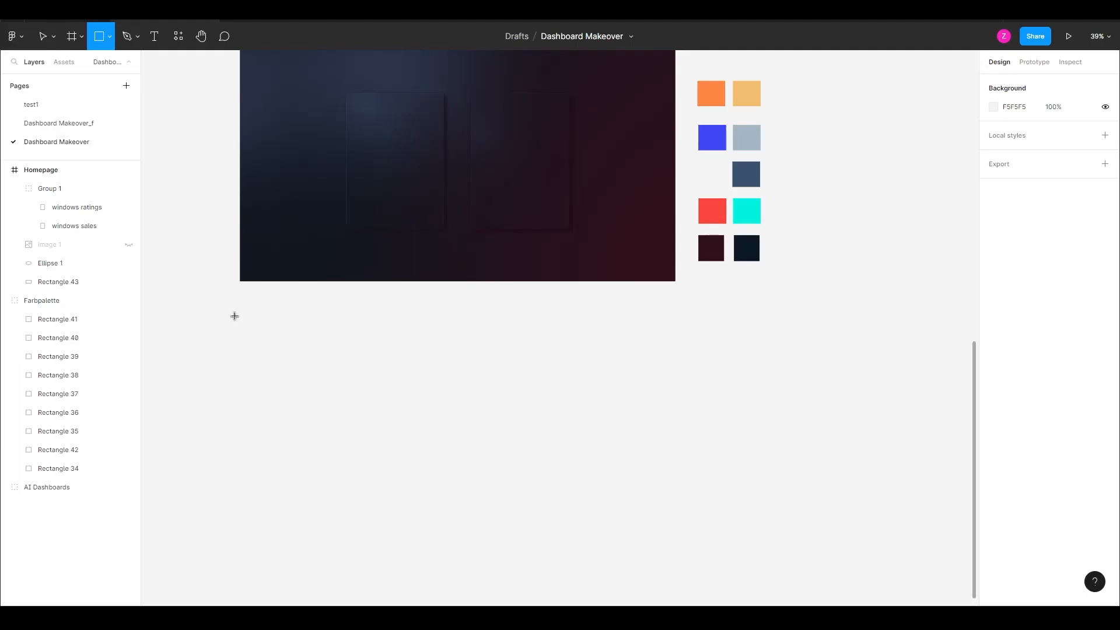
left_click_drag(240, 312, 488, 436)
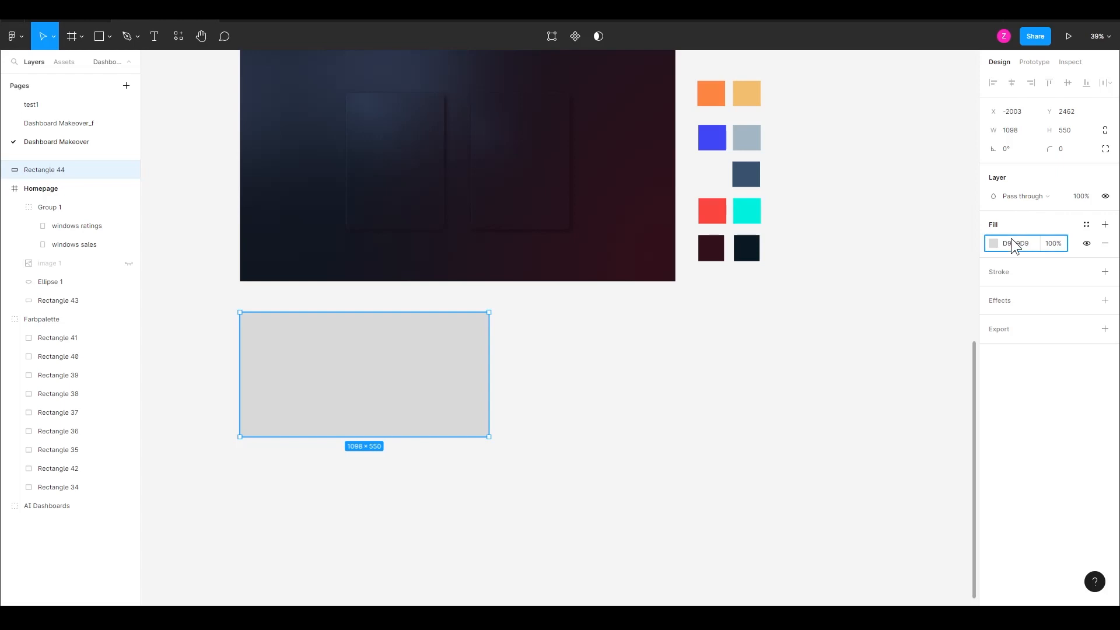
type("000000")
key("Return")
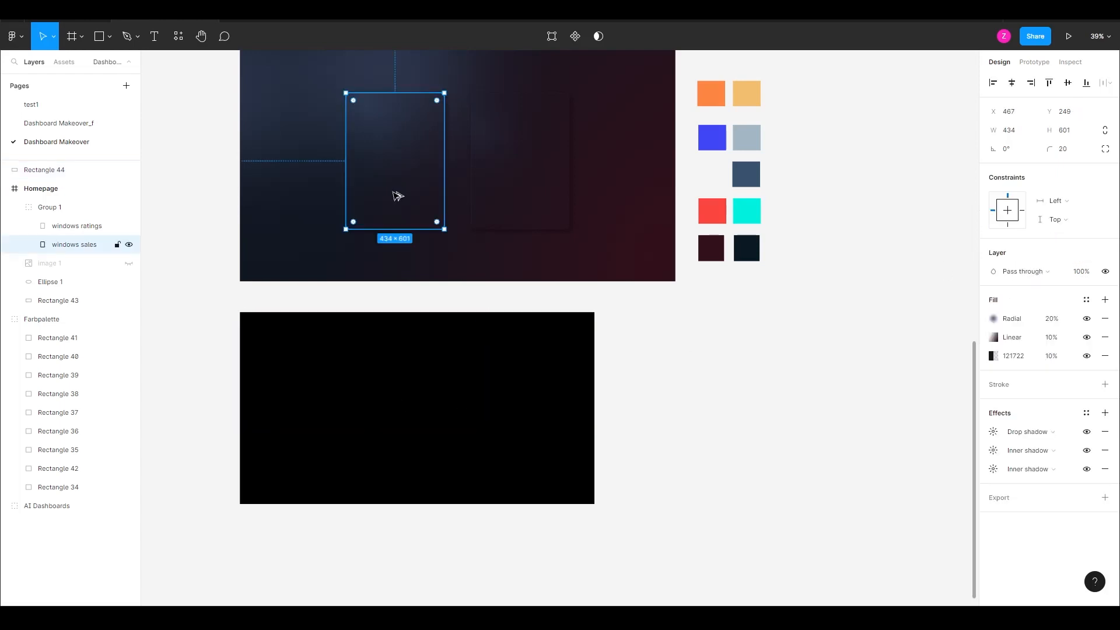
Step: Copy the windows sales card onto the black rectangle and move the copy above Rectangle 44 in the layer order
left_click_drag(395, 192, 396, 448)
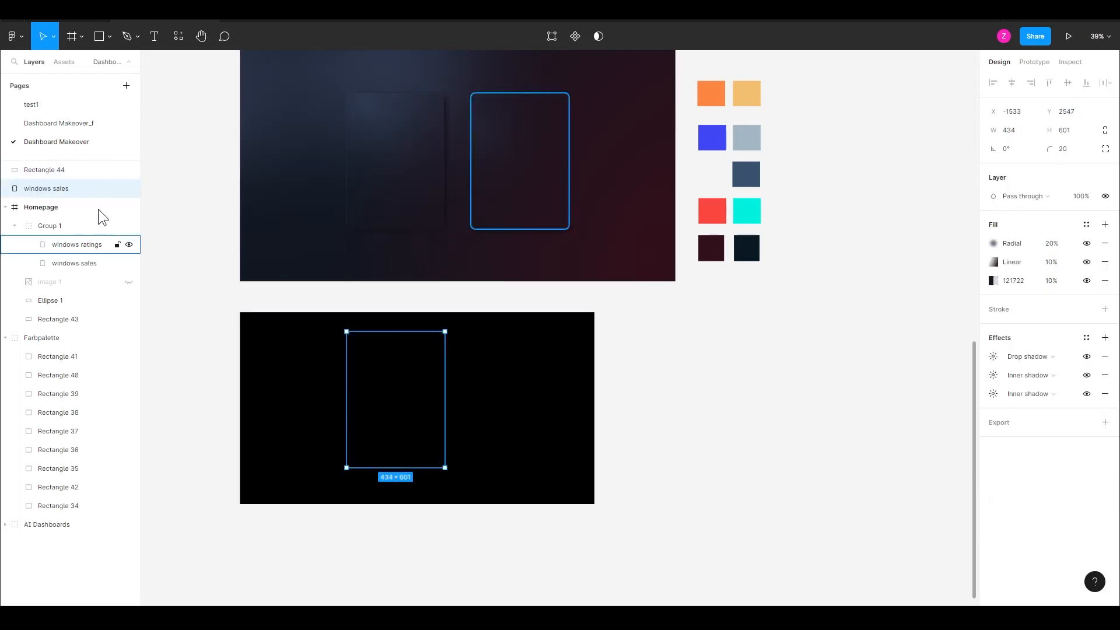
left_click_drag(72, 190, 65, 164)
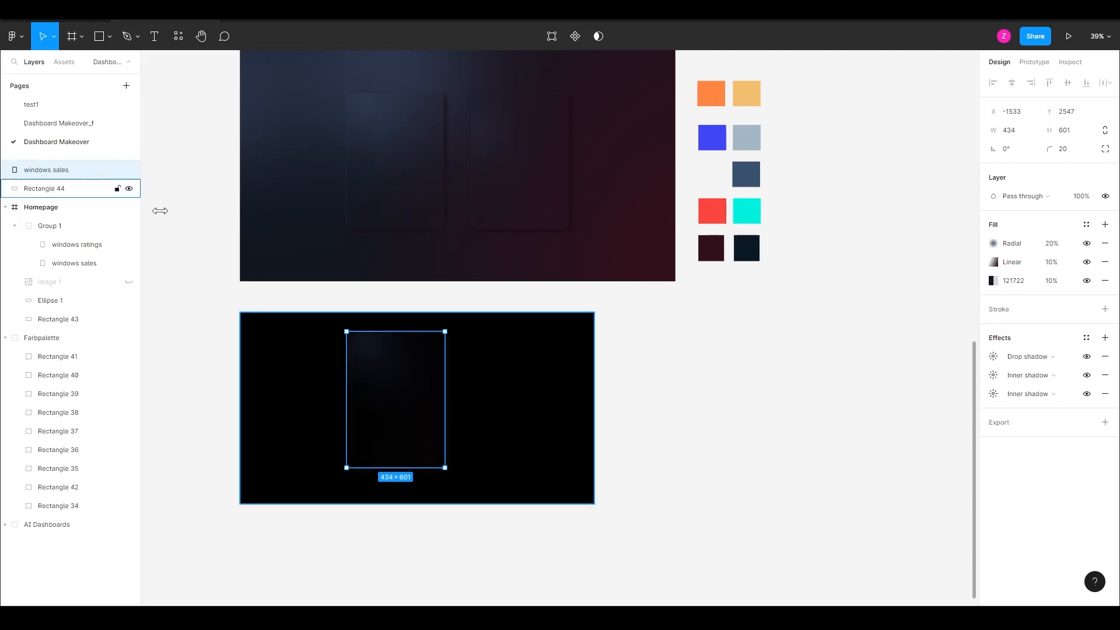
Step: Remove the copied card's radial and linear fills and set its 121722 fill to 1% opacity
left_click(1105, 244)
left_click(1105, 244)
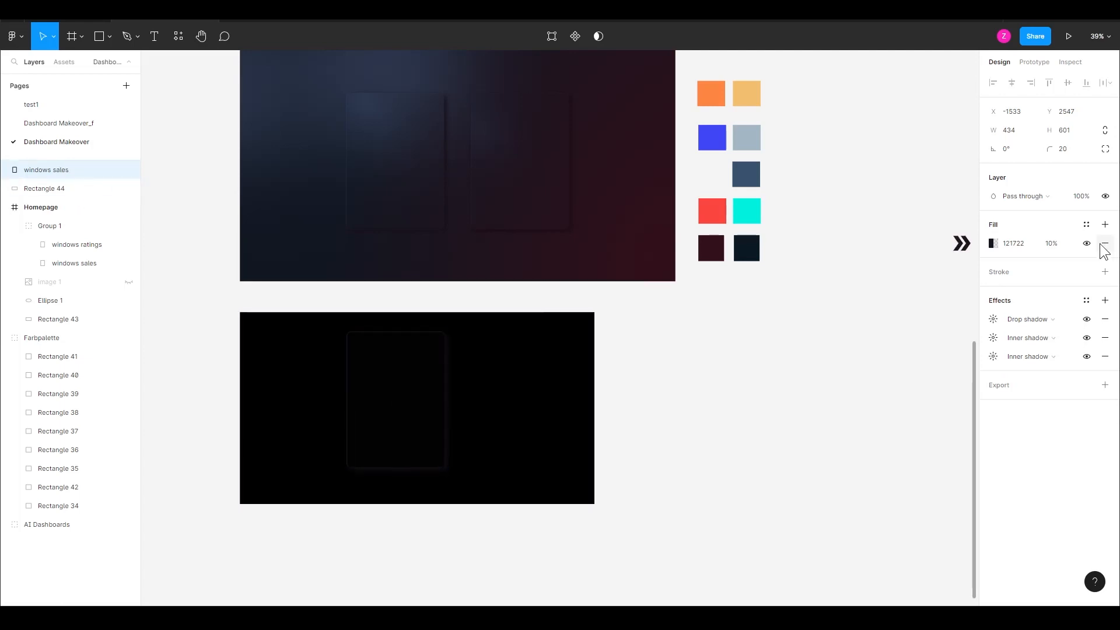
left_click(1051, 243)
type("1")
key("Return")
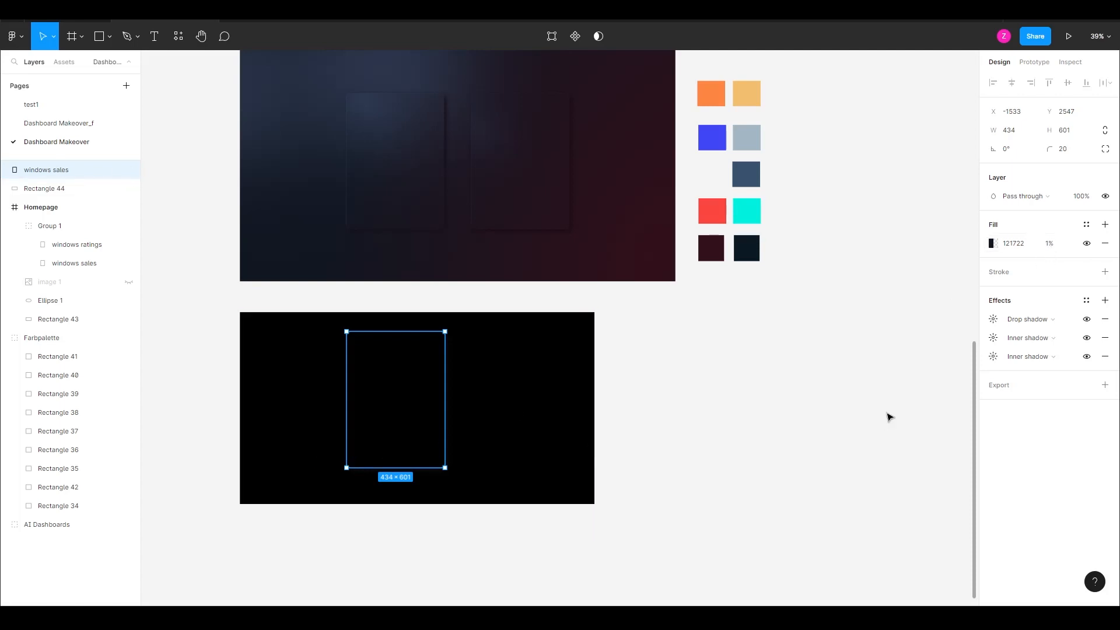
Step: Remove the drop shadow and both inner shadows from the copied card
left_click(1105, 319)
left_click(1105, 319)
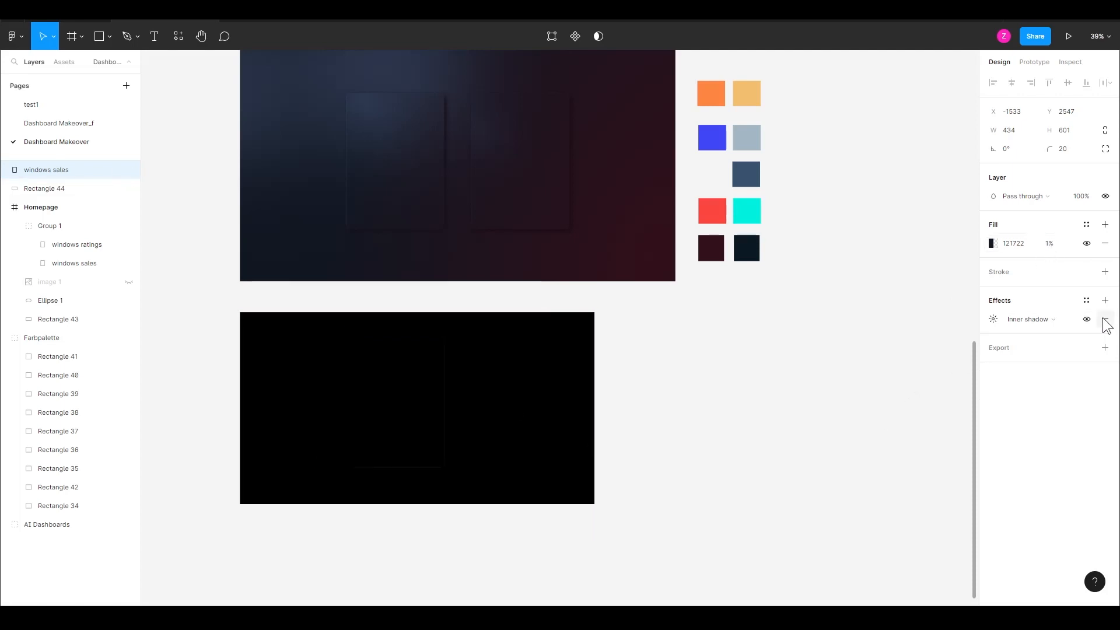
left_click(1105, 319)
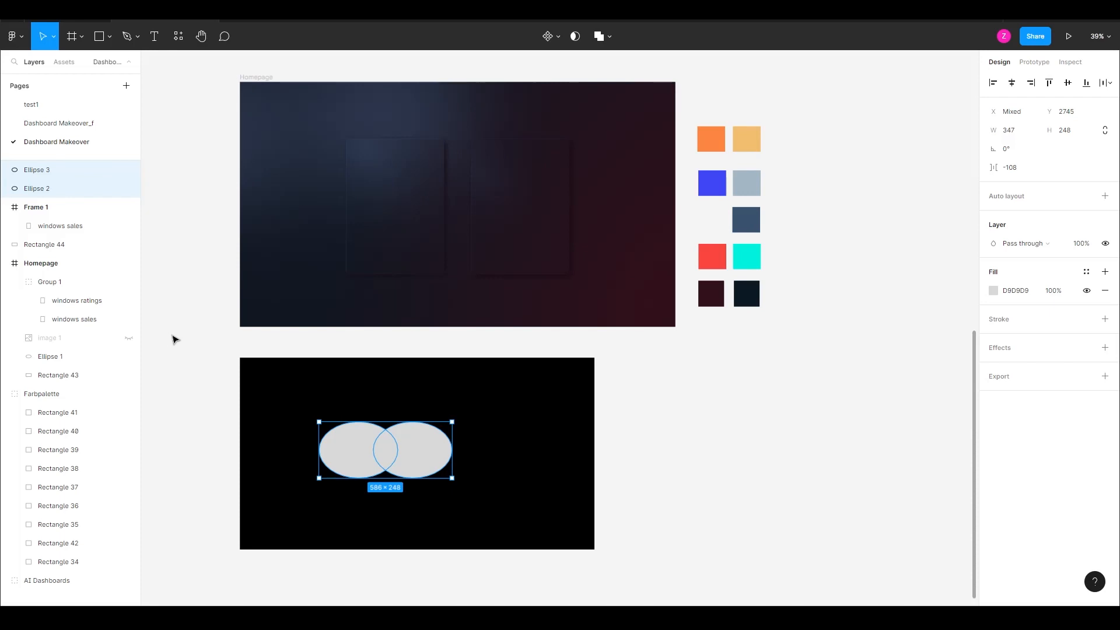
Step: Move Ellipse 2 and Ellipse 3 into Frame 1 and fill them with 425680 at 40% opacity
left_click_drag(59, 174, 68, 213)
left_click(993, 384)
left_click(906, 384)
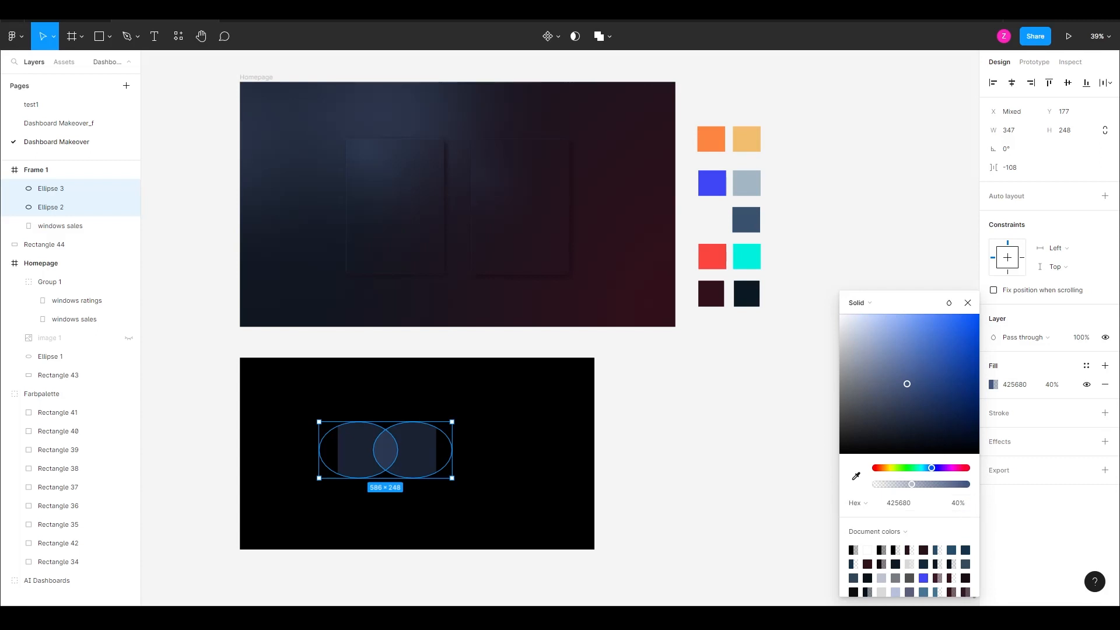
Step: Add a layer blur of 200 to the two ellipses in Frame 1
left_click(1104, 442)
left_click(992, 460)
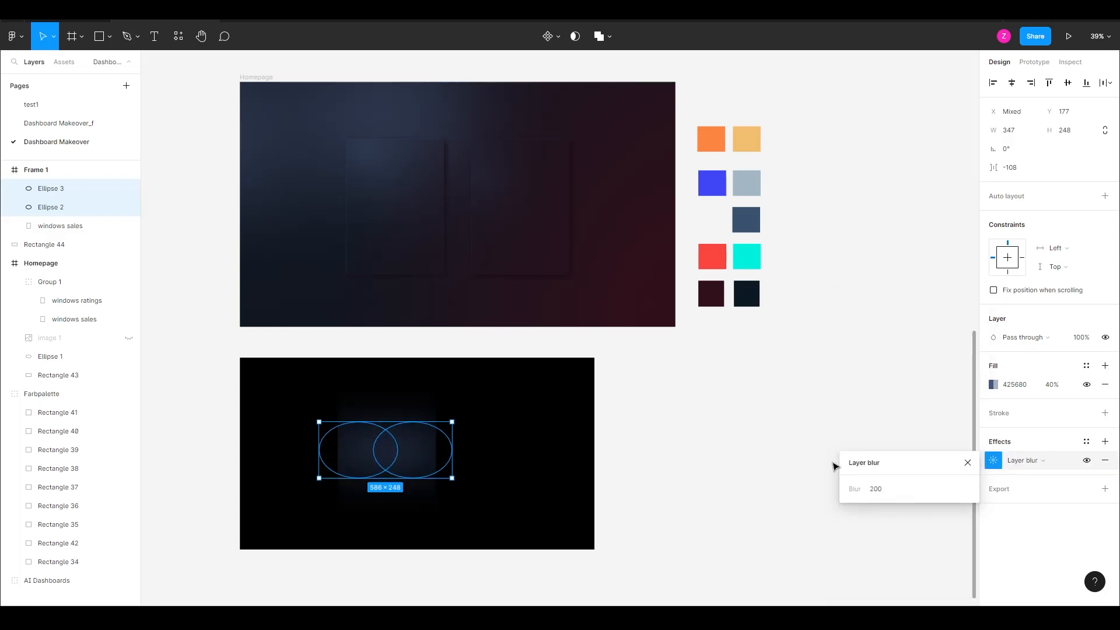
left_click(815, 478)
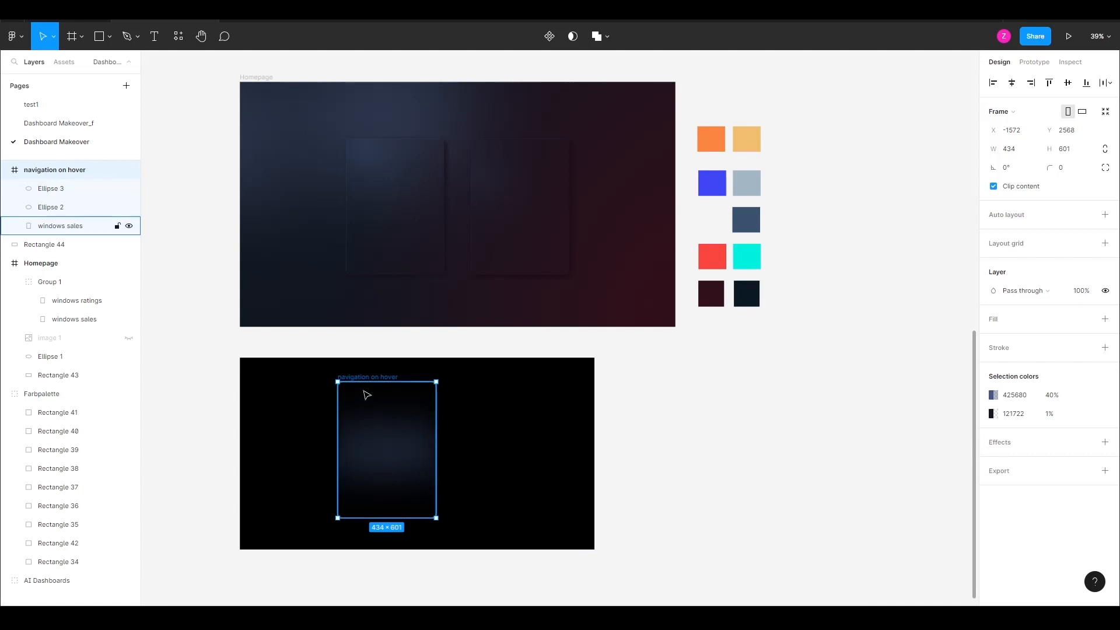
Step: Duplicate the navigation on hover frame alongside and give the copy's two ellipses 80% fill opacity and a layer blur of 300
left_click_drag(367, 395, 496, 394)
left_click(494, 466)
left_click(536, 458, "shift")
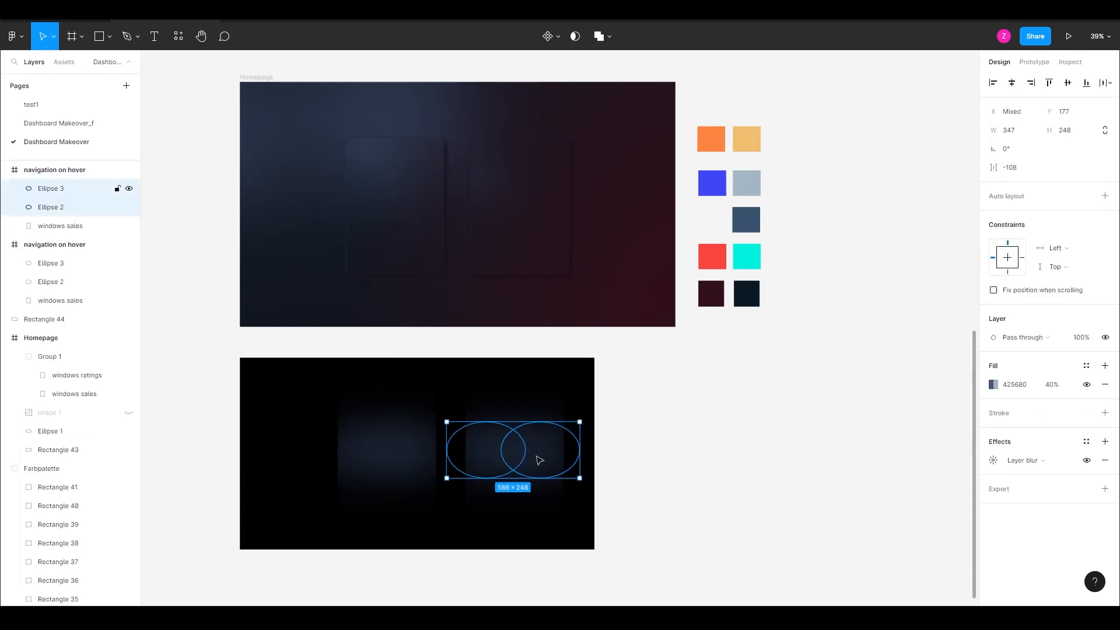
left_click(1051, 388)
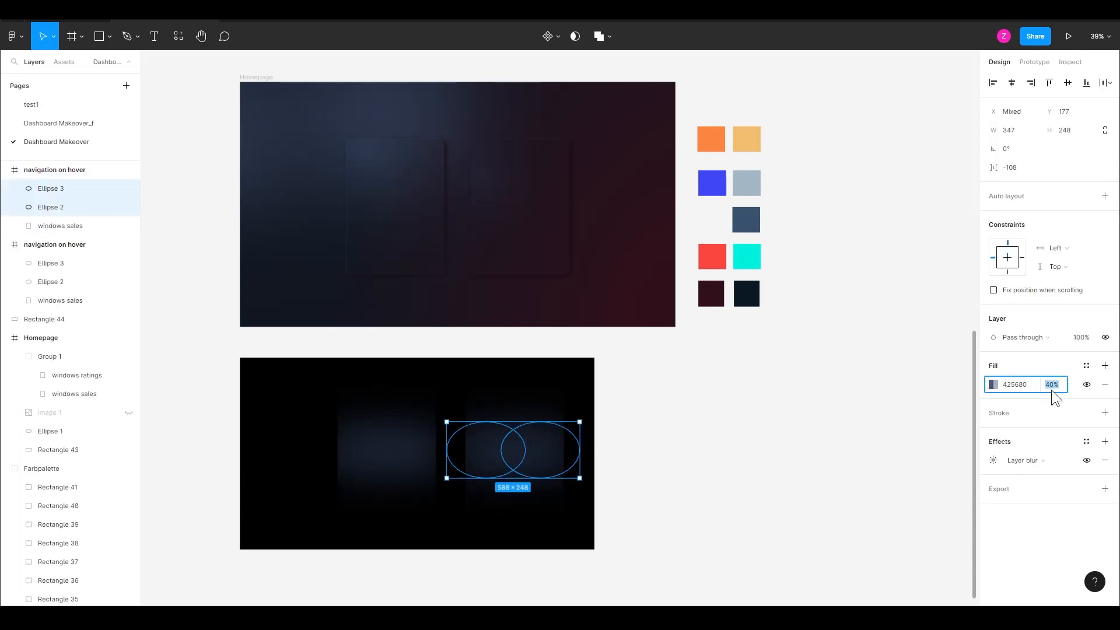
type("80")
key("Return")
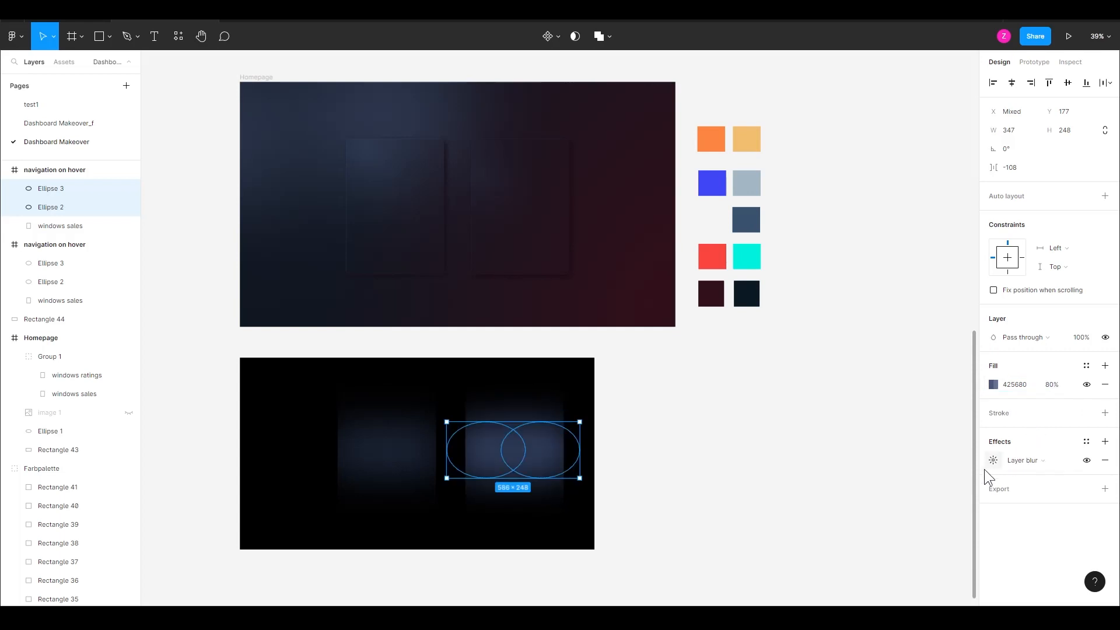
left_click(992, 460)
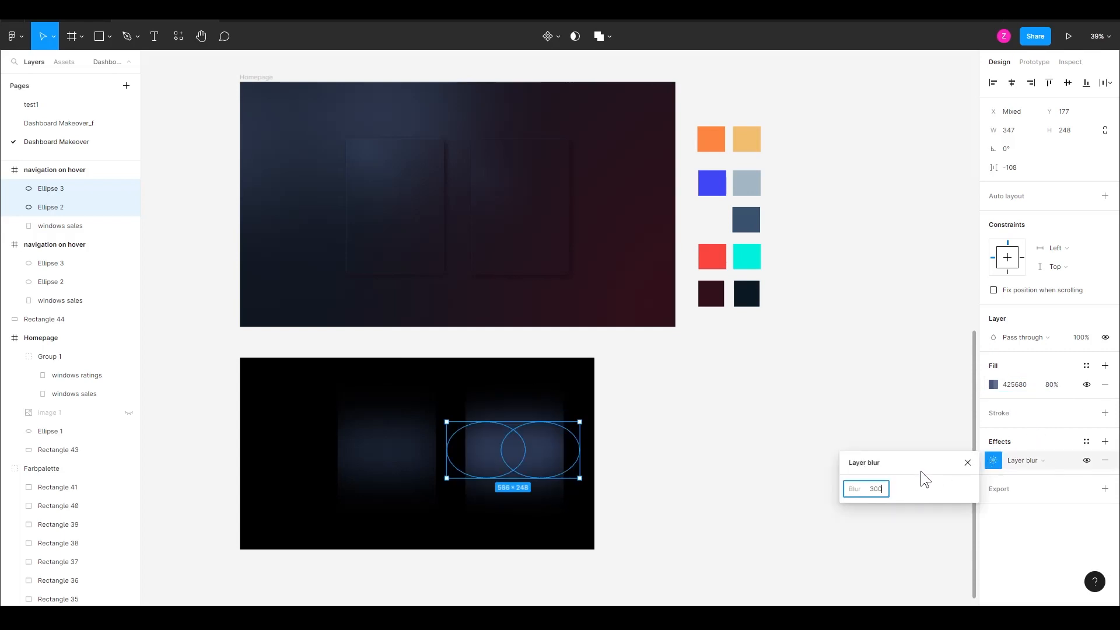
left_click(741, 449)
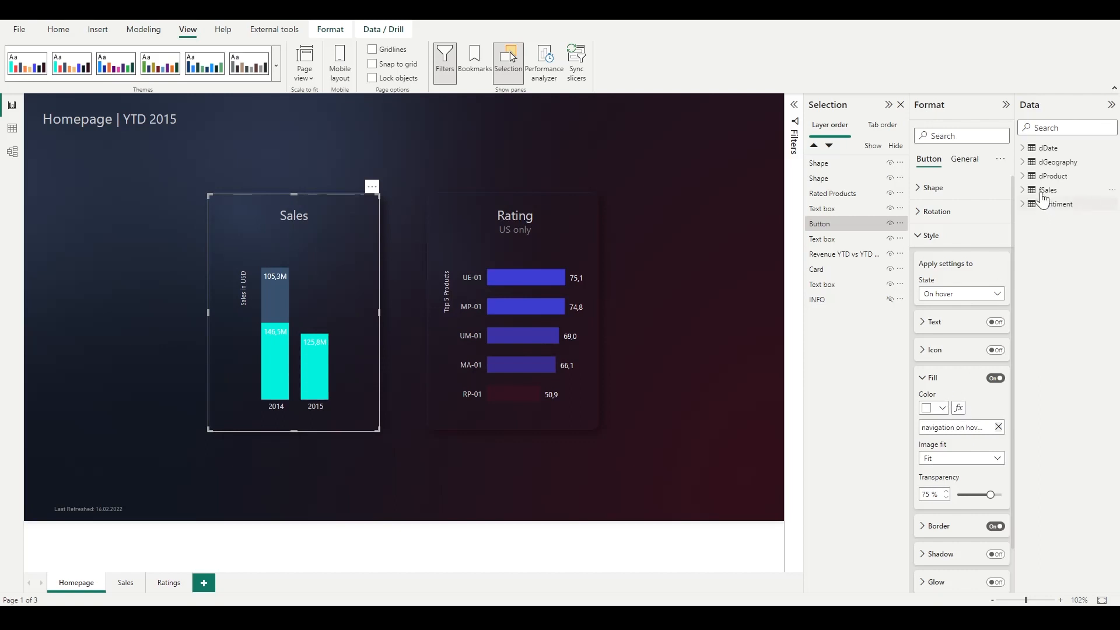
Step: In Power BI, open the _Transparent Color measure in fSales and examine the hex colour code in its formula
left_click(1022, 190)
left_click(1022, 190)
left_click(1048, 190)
left_click(1022, 190)
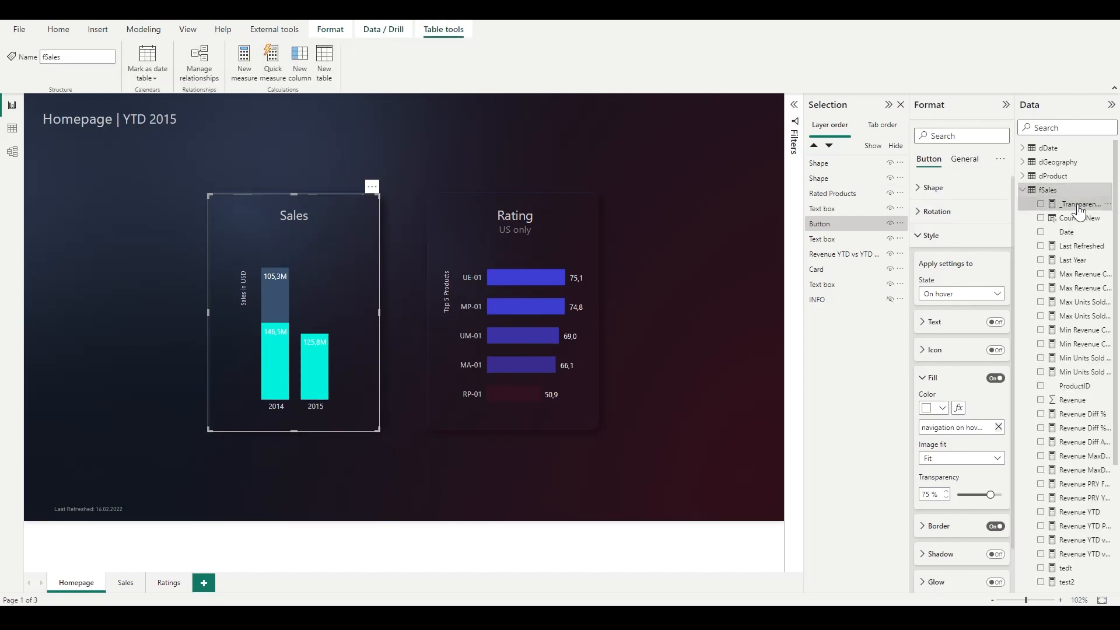
left_click(1077, 204)
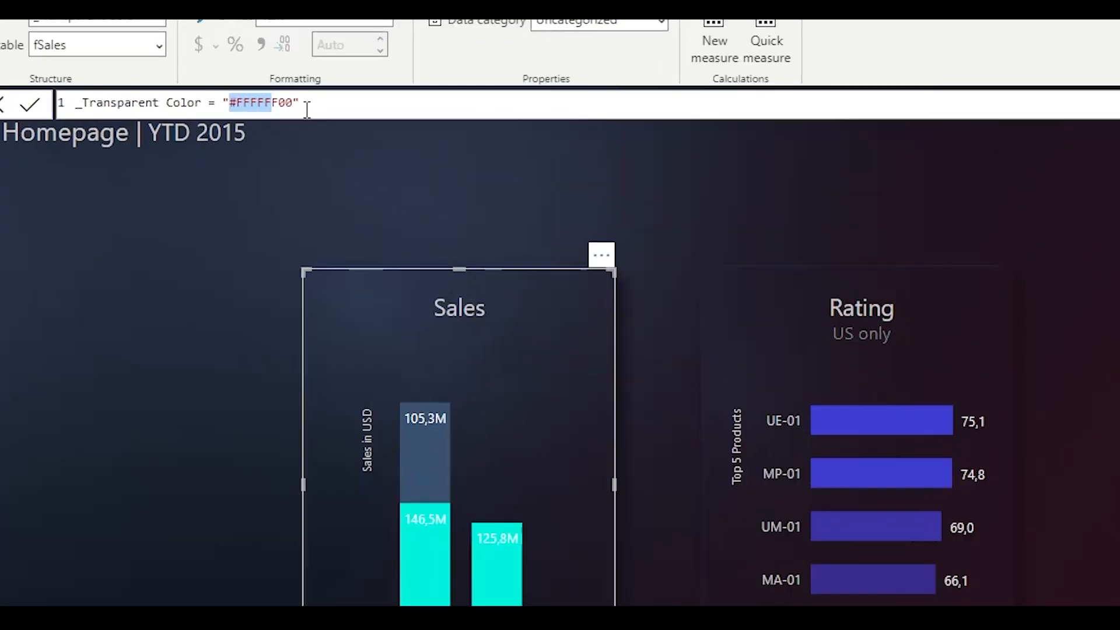
left_click(208, 104)
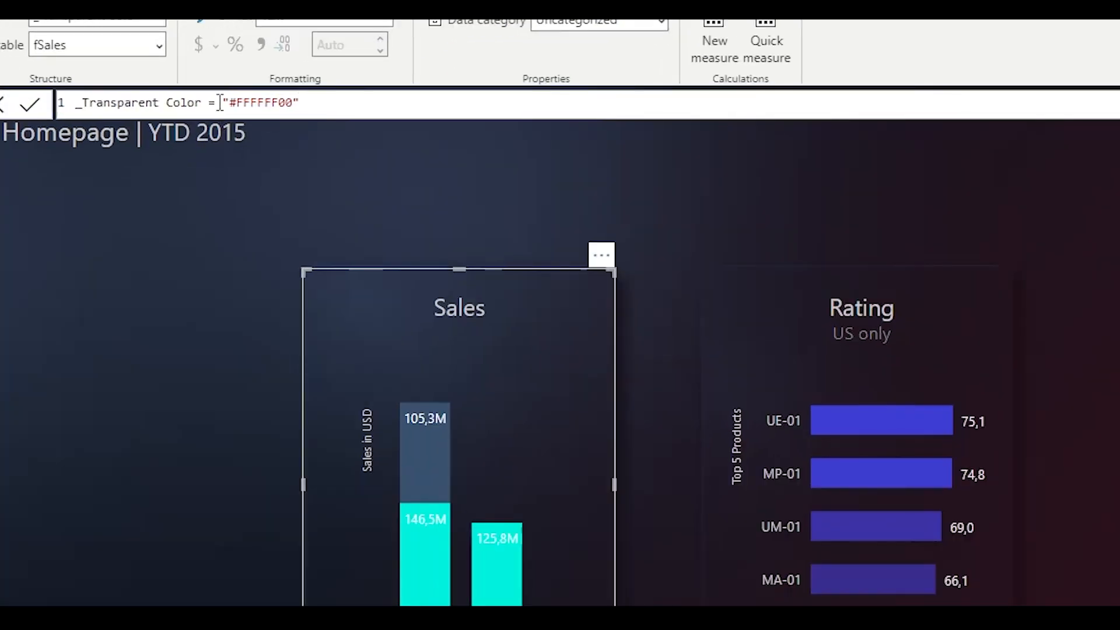
left_click_drag(231, 102, 277, 103)
left_click(28, 105)
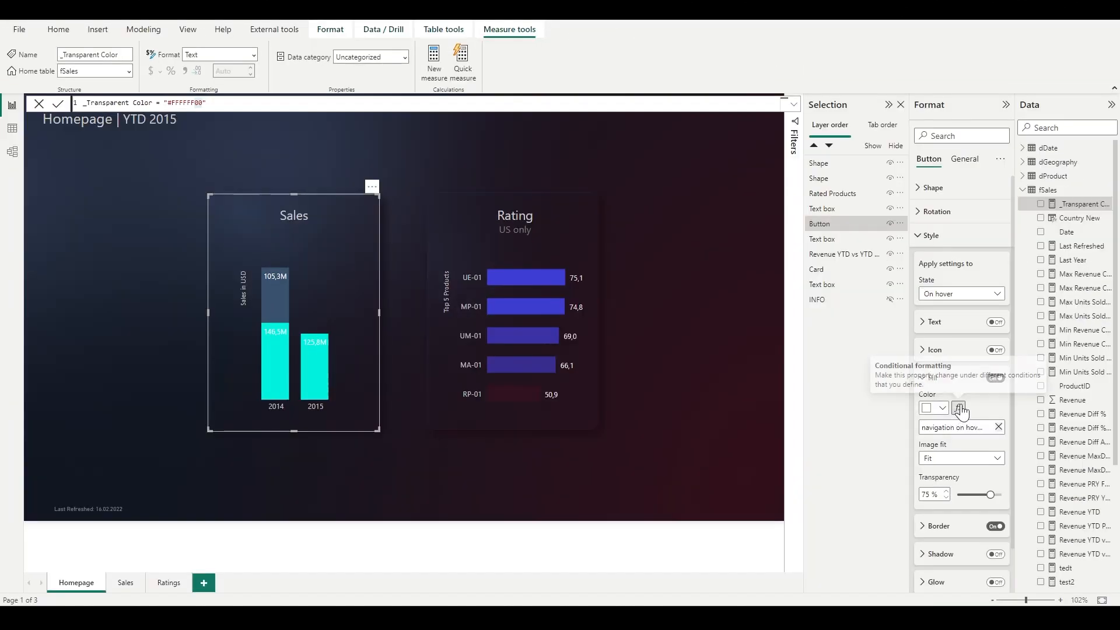
Step: Base the Sales button's hover fill colour on the field value of the _Transparent Color measure
left_click(959, 408)
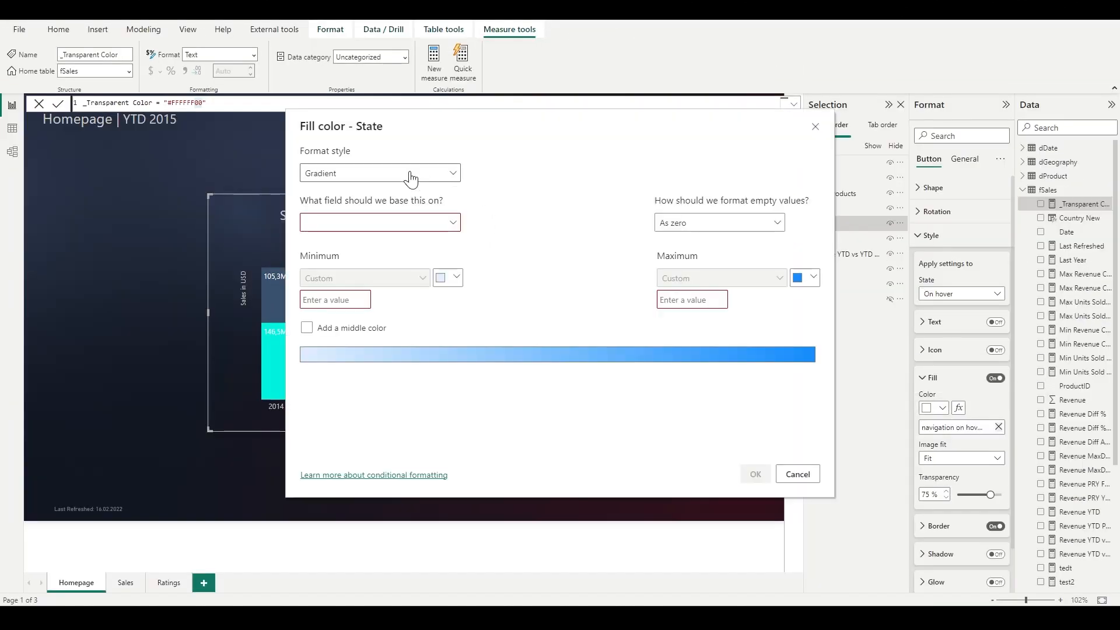
left_click(338, 173)
left_click(370, 229)
left_click(369, 225)
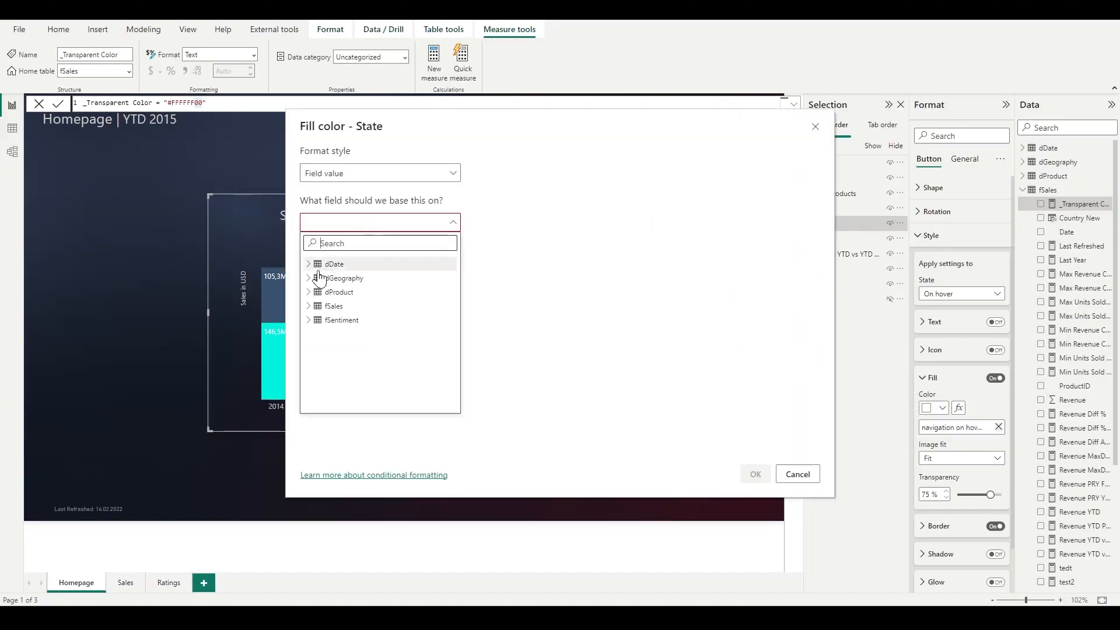
left_click(313, 306)
left_click(347, 320)
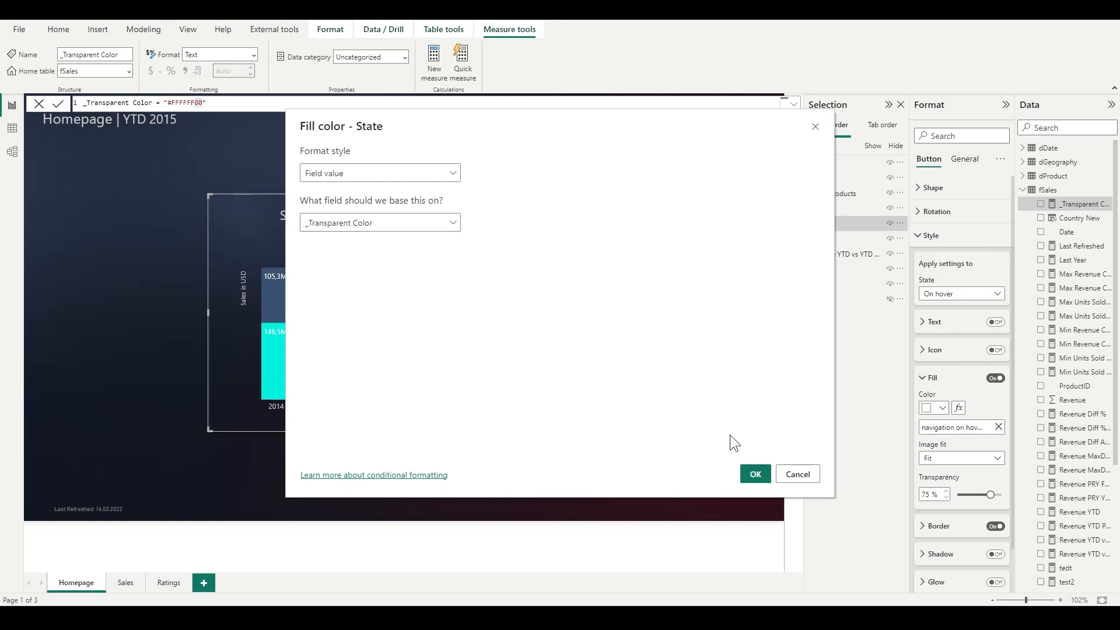
left_click(754, 474)
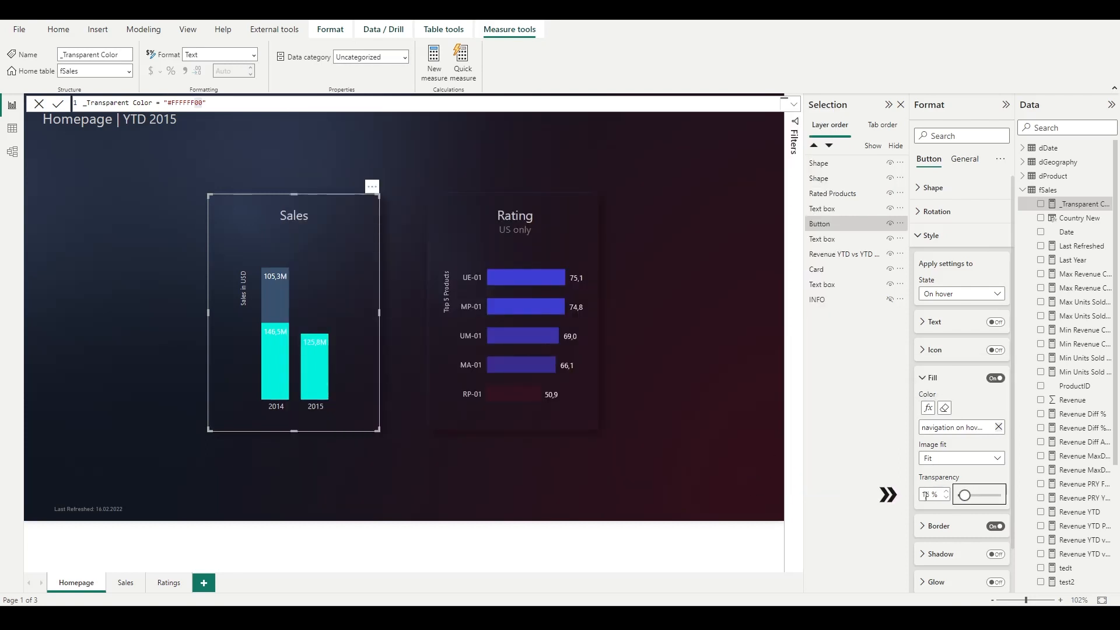
Step: Try out the hover and press effects of the Sales and Rating card buttons
left_click(302, 319)
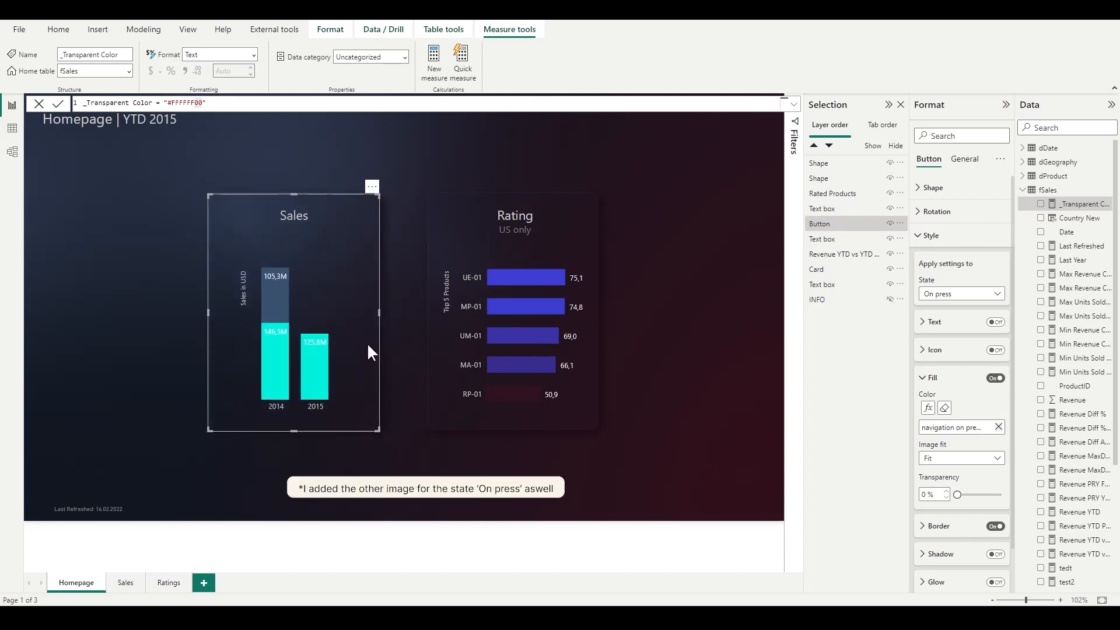
left_click(318, 325)
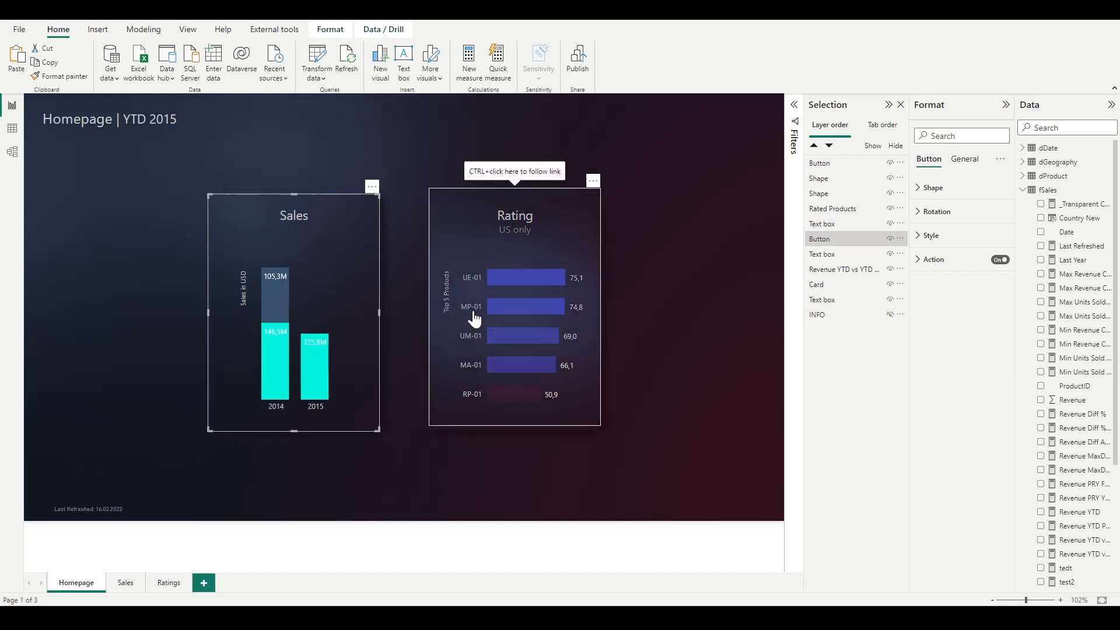
left_click(474, 319)
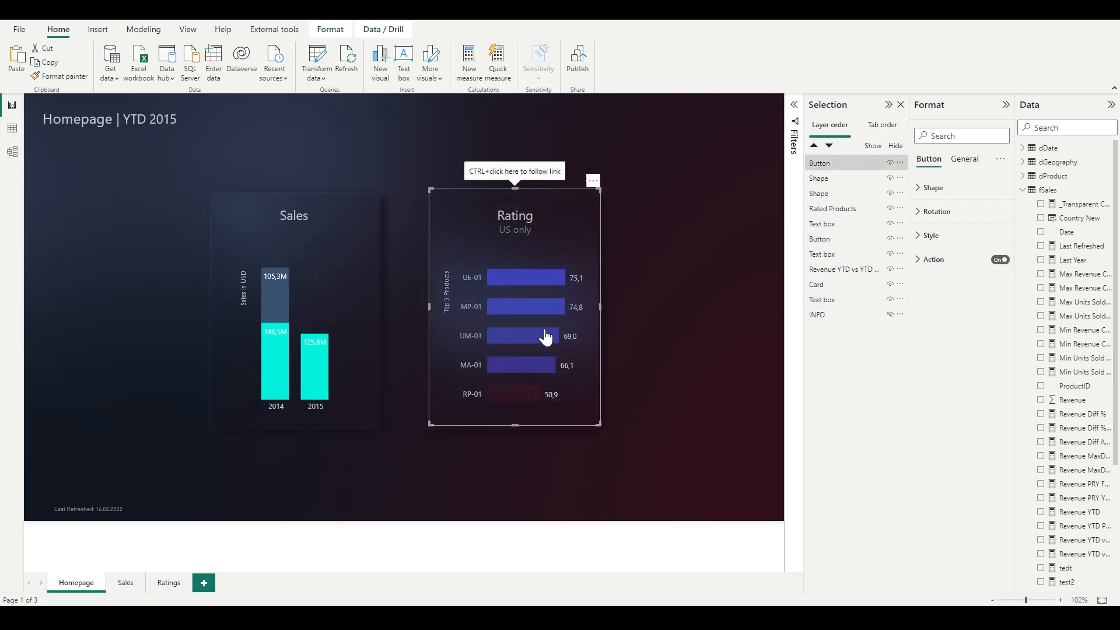
Step: Change the Rating card's title to Ratings and toggle the visibility of the two text boxes layered directly below the buttons
left_click(532, 216)
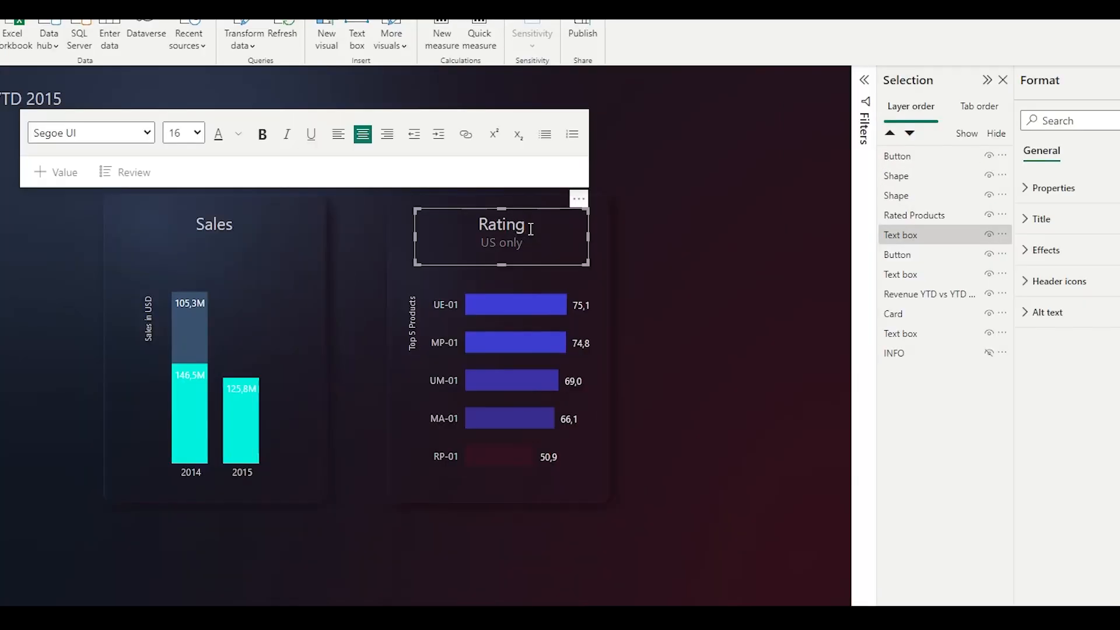
type("s")
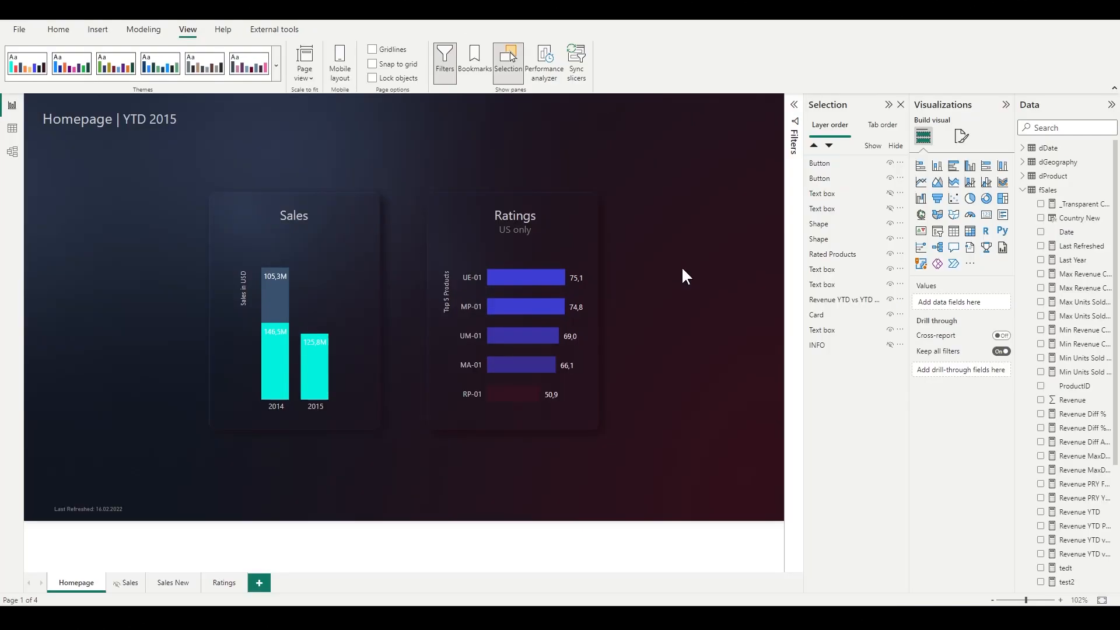
left_click(890, 193)
left_click(889, 208)
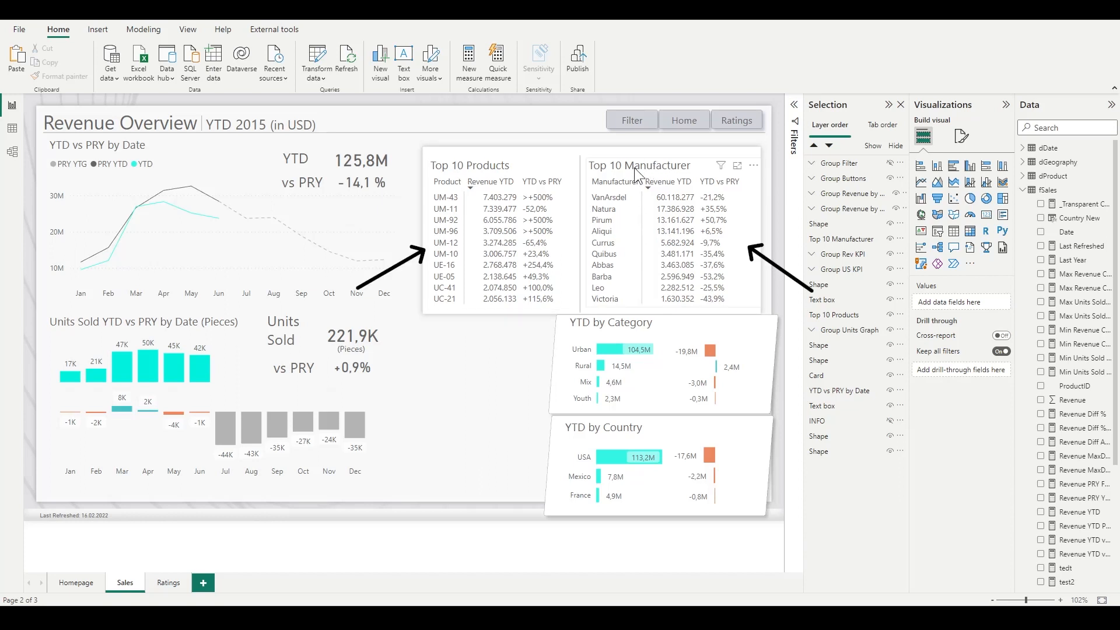
Step: Select the YTD by Category group on the Sales page and inspect the members of the revenue groups in the layer order
left_click(557, 364)
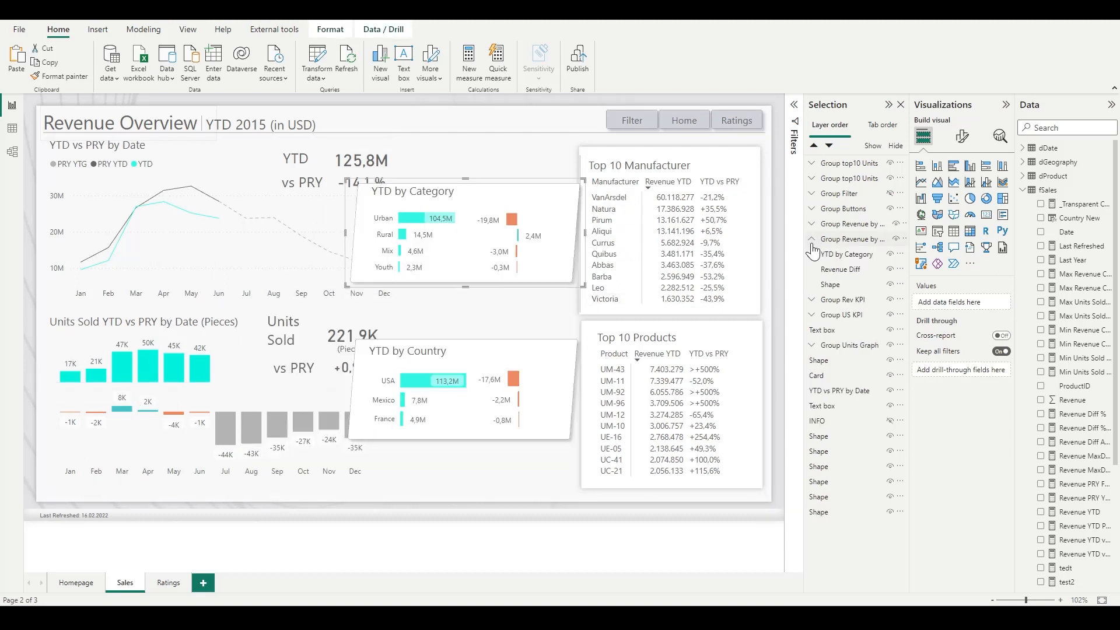
left_click(811, 240)
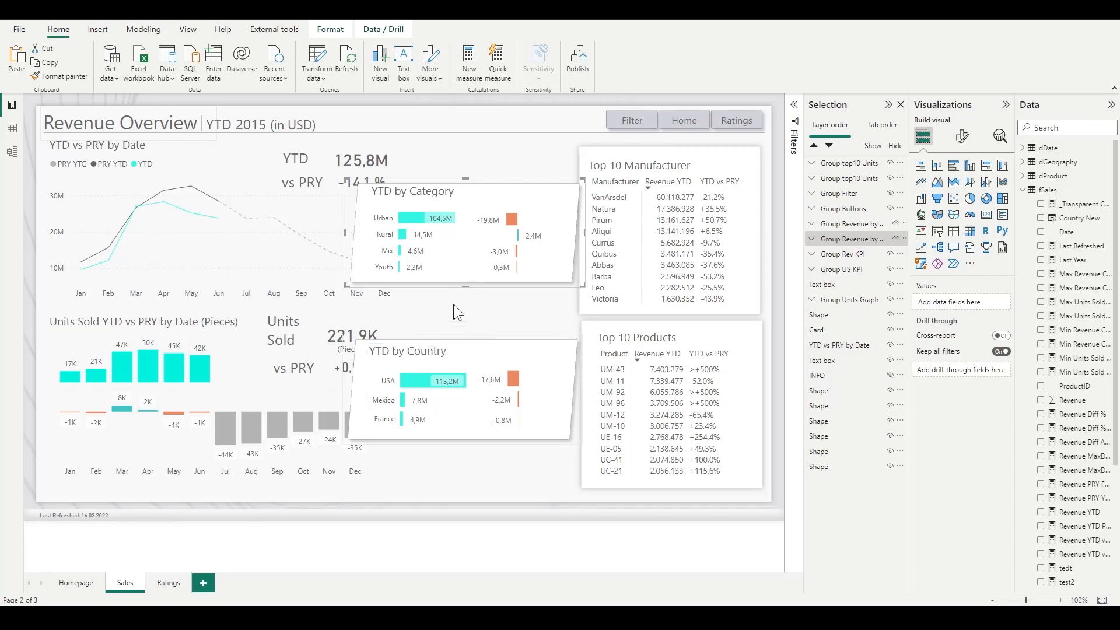
left_click(811, 239)
left_click(811, 224)
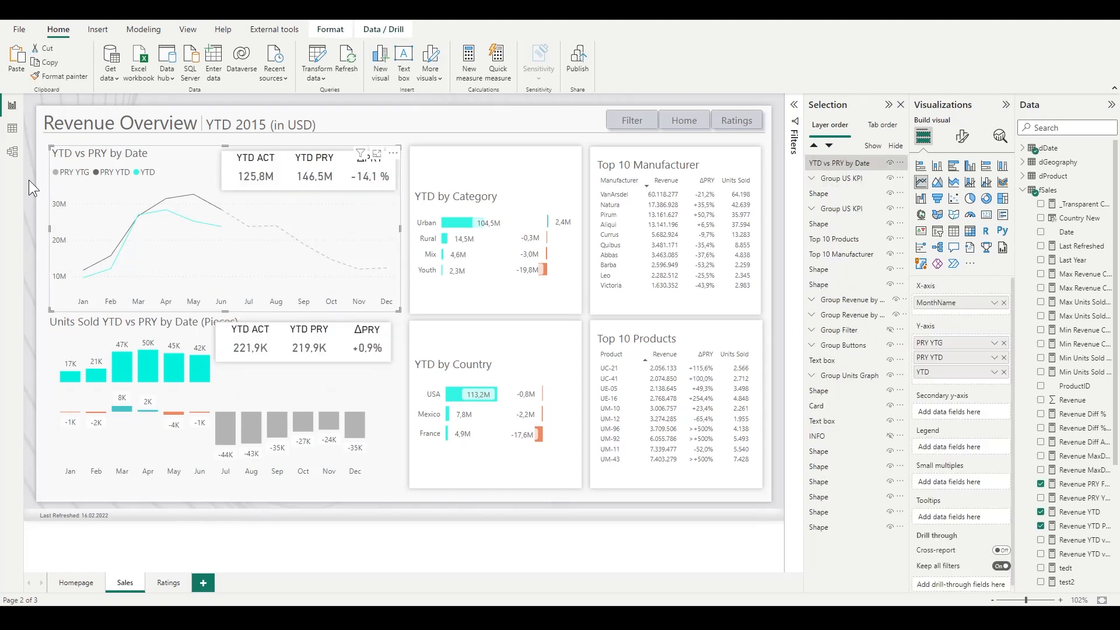
Step: Turn off the legend, horizontal gridlines and title of the YTD vs PRY by Date line chart
left_click(962, 136)
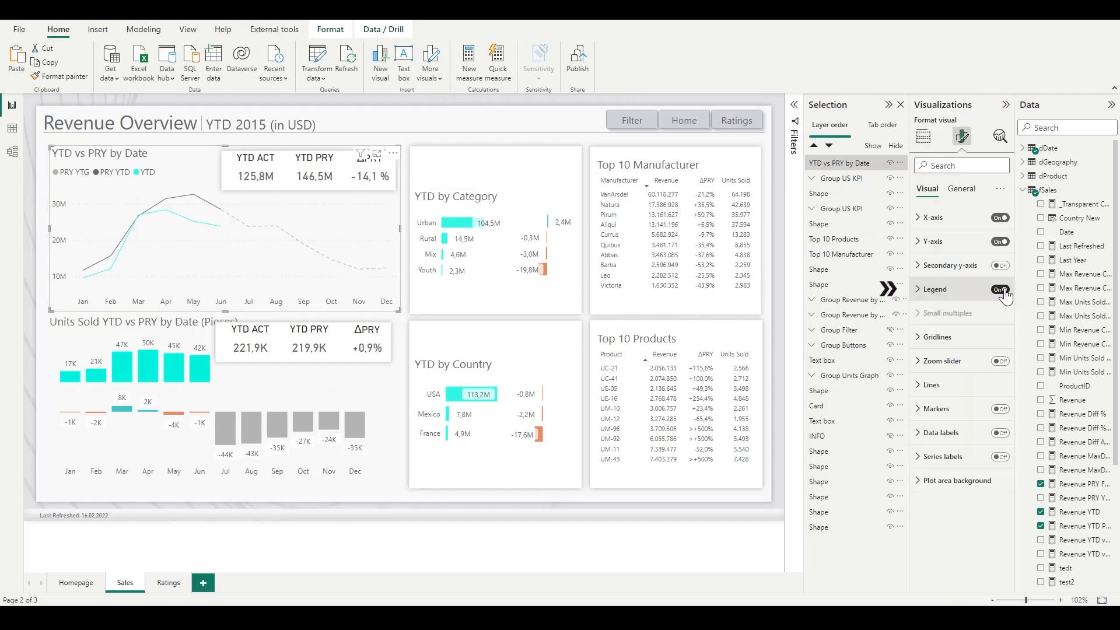
left_click(1001, 289)
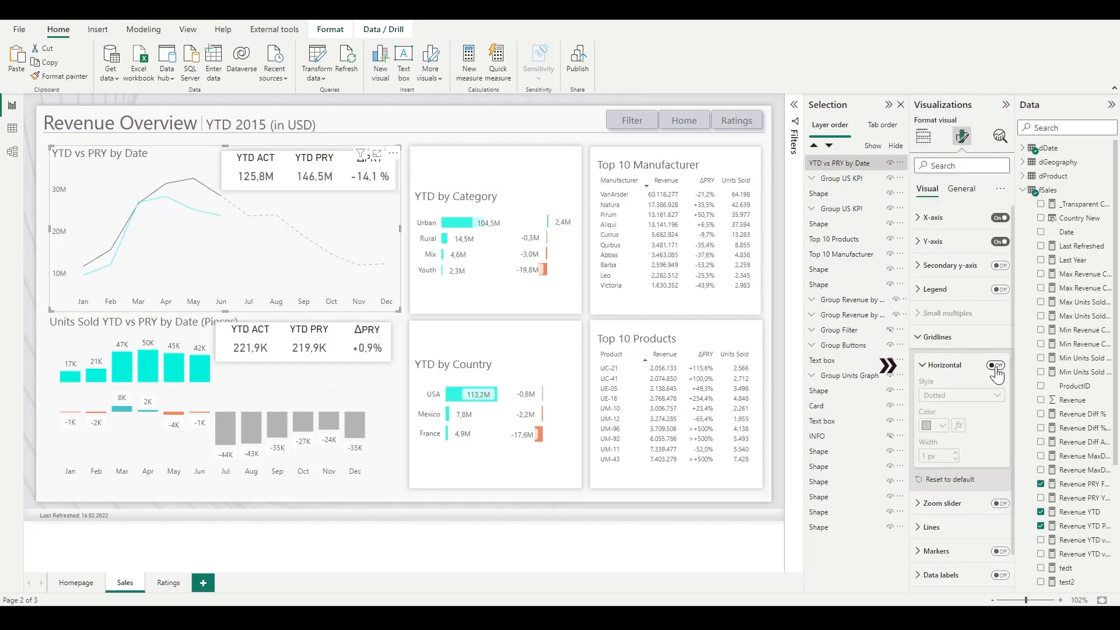
left_click(961, 188)
left_click(1000, 245)
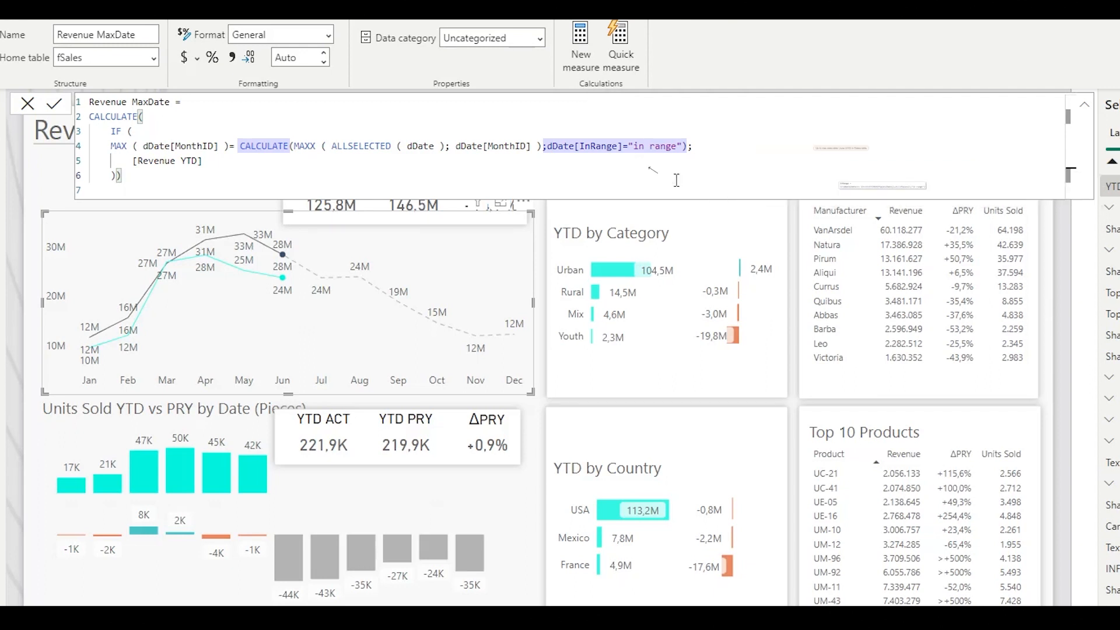
Step: Examine both sides of the IF condition in the Revenue MaxDate measure against the months in the line chart
left_click_drag(688, 146, 110, 145)
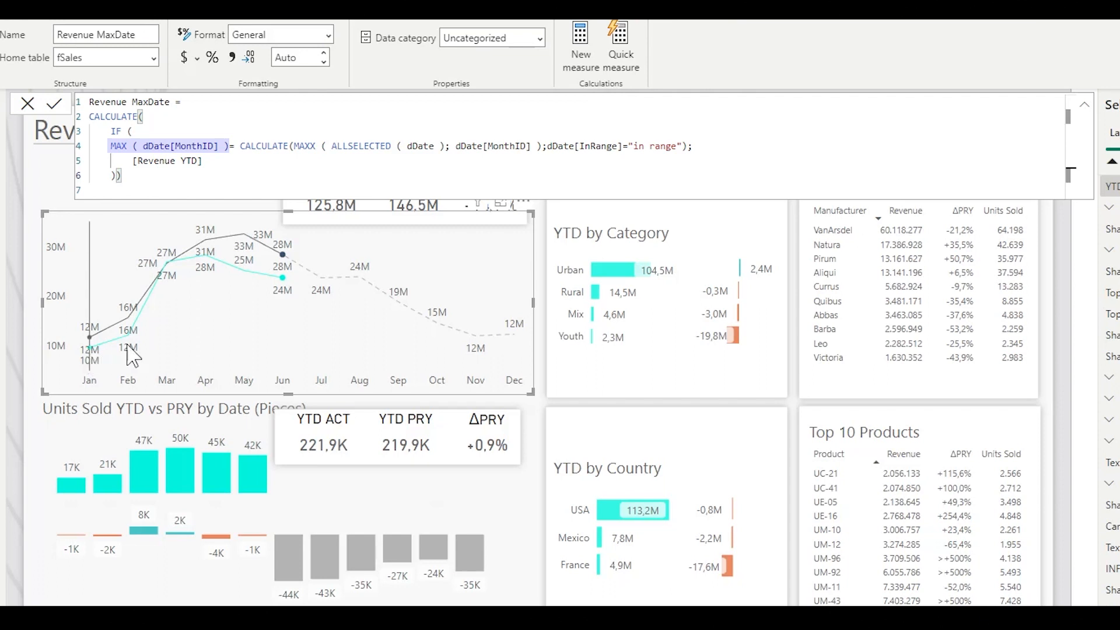
mouse_move(136, 353)
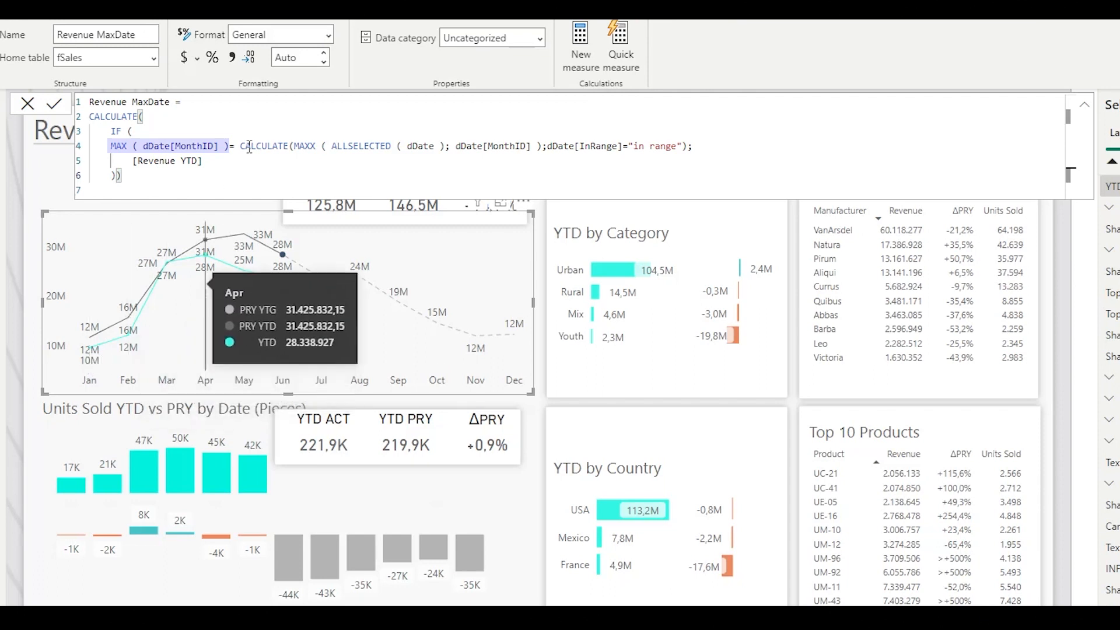
left_click_drag(241, 146, 687, 145)
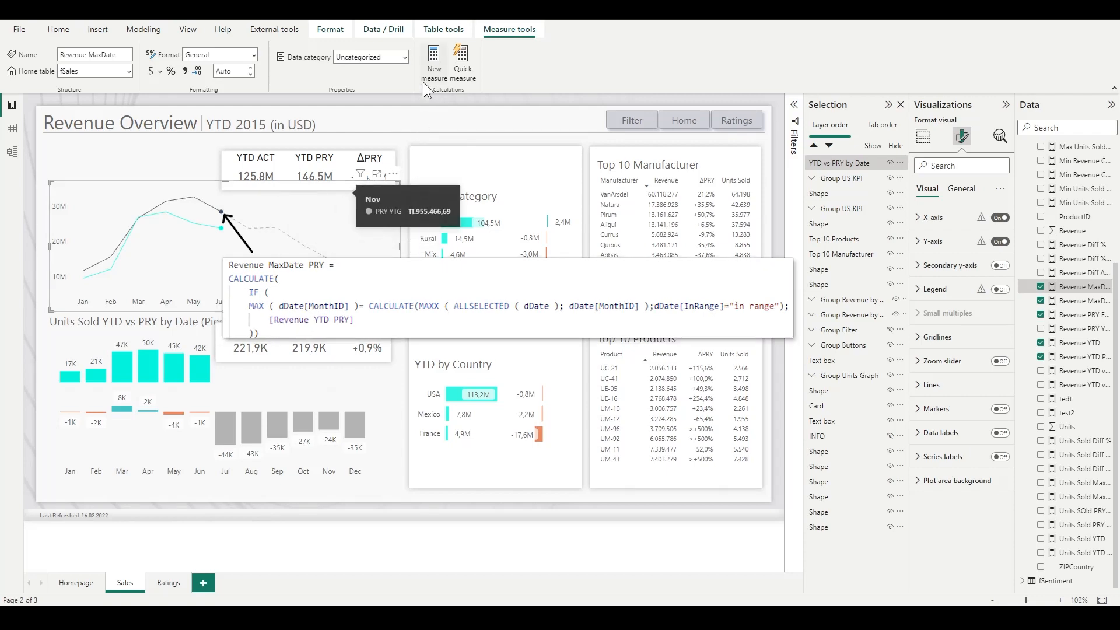
Step: Turn on series labels for the revenue line chart on the Sales page
left_click(22, 188)
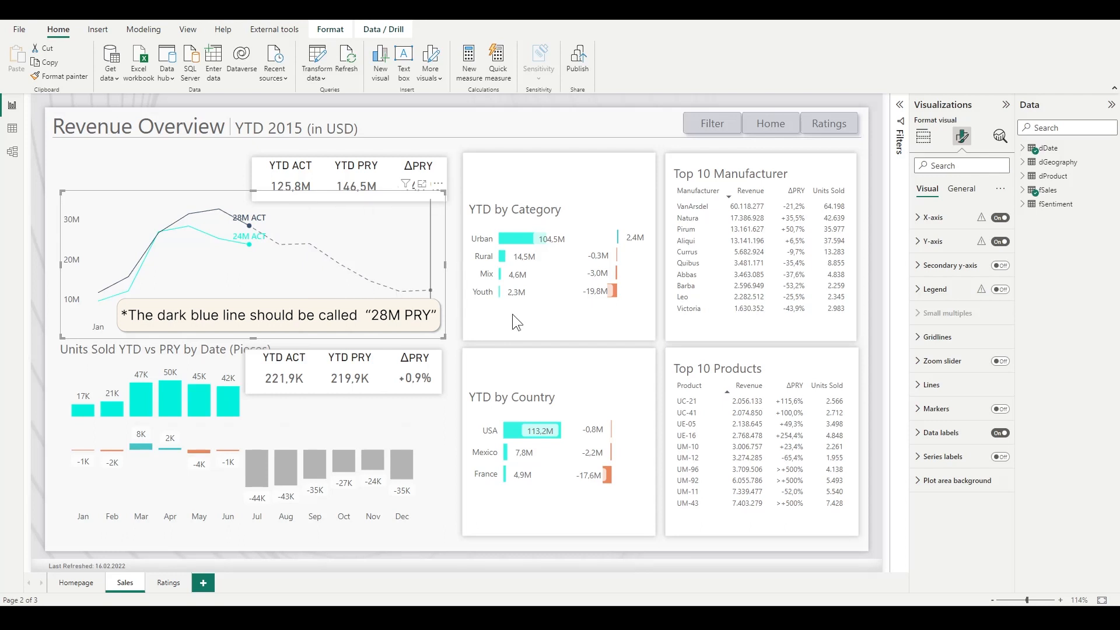
left_click(1010, 461)
left_click(53, 219)
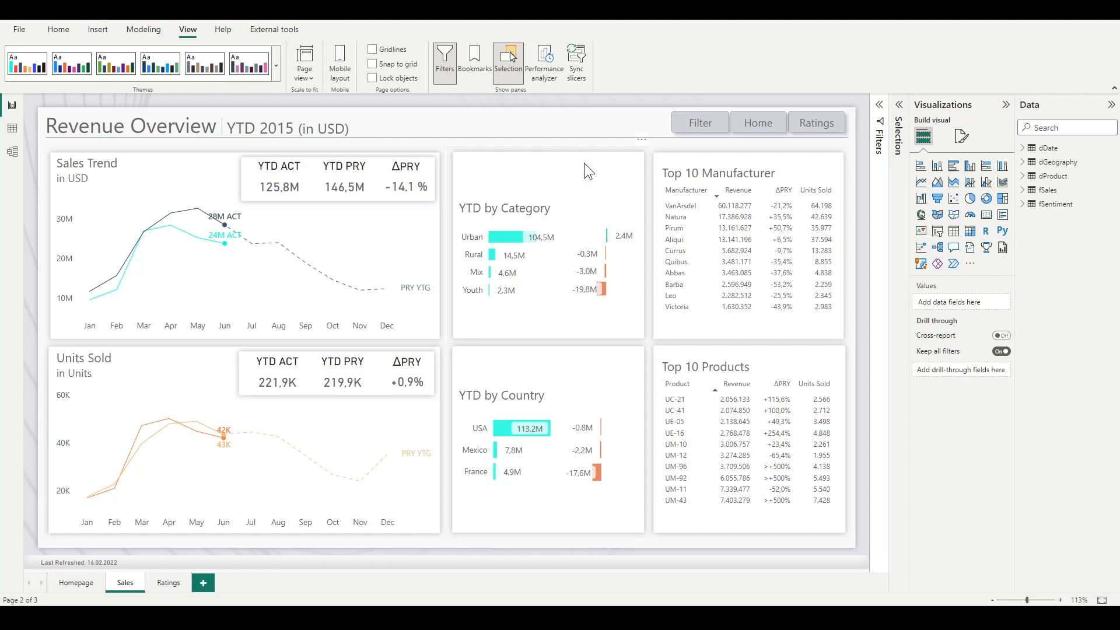
Step: Capture a screenshot of the Sales report page and paste it into Figma, aligned over the Sales Page frame
key("alt+n")
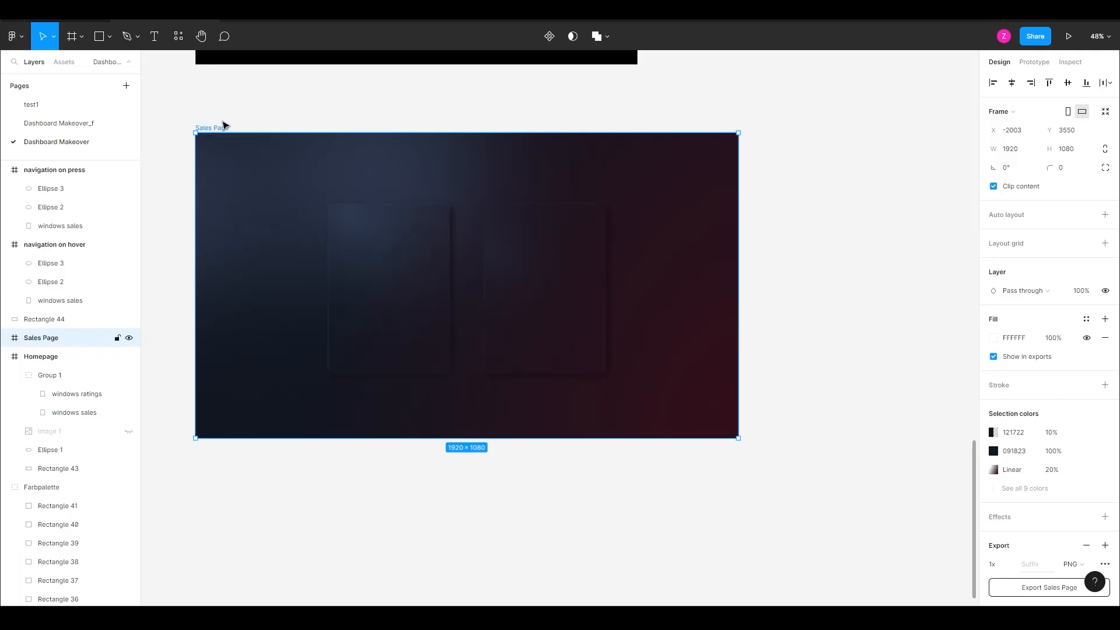
left_click(250, 115)
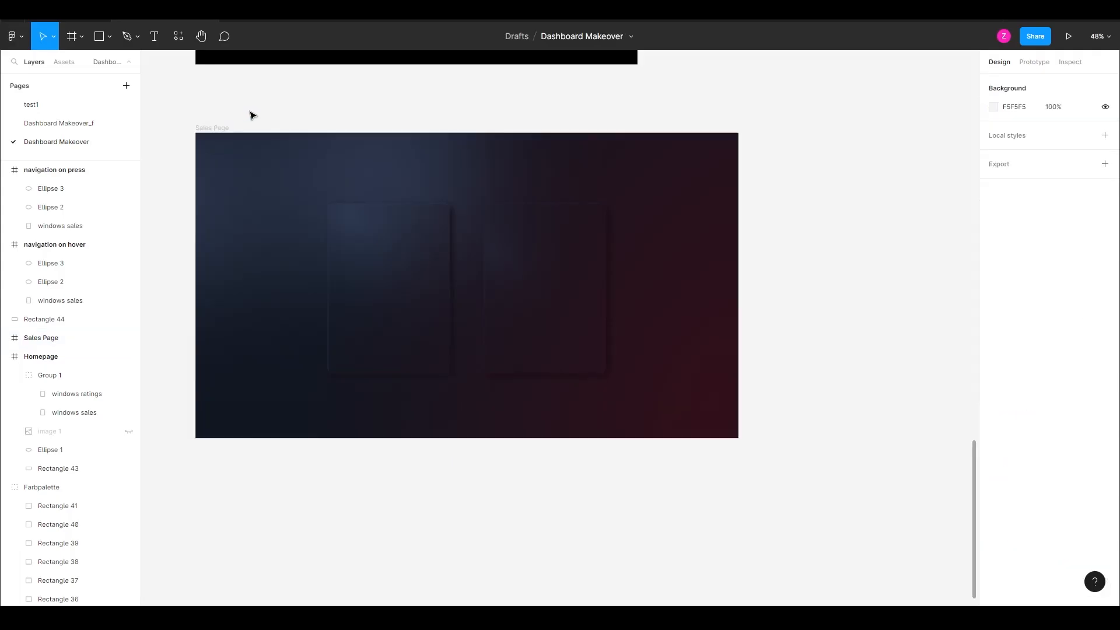
left_click(467, 217)
left_click(541, 111)
key("ctrl+v")
left_click_drag(415, 265, 250, 183)
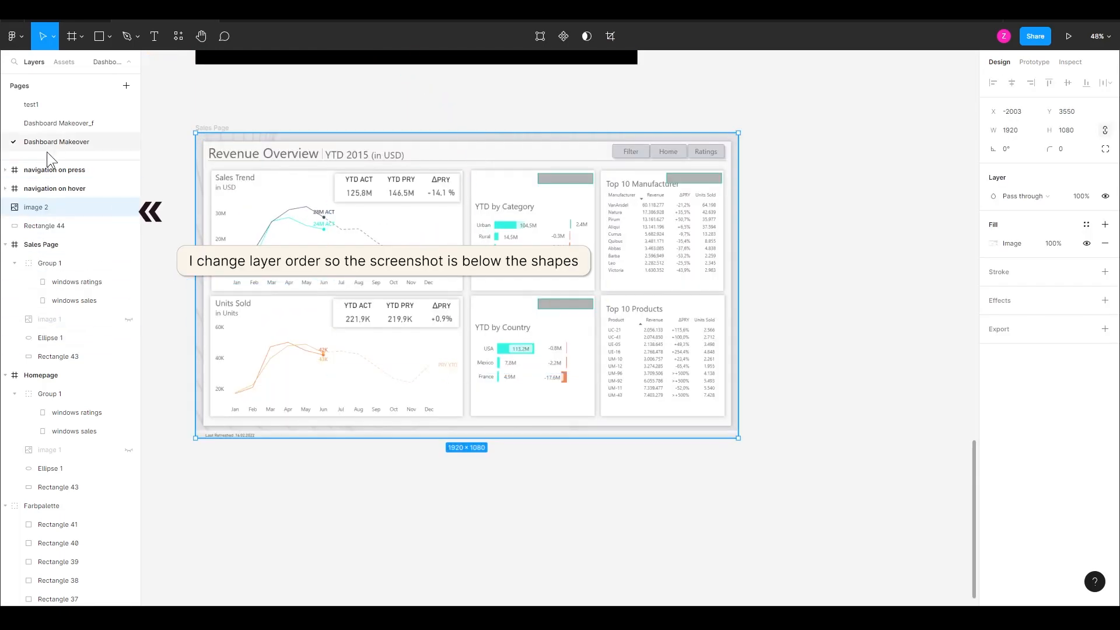
Step: Move image 2 into the Sales Page frame beneath the card shapes and hide it
left_click_drag(32, 214, 42, 319)
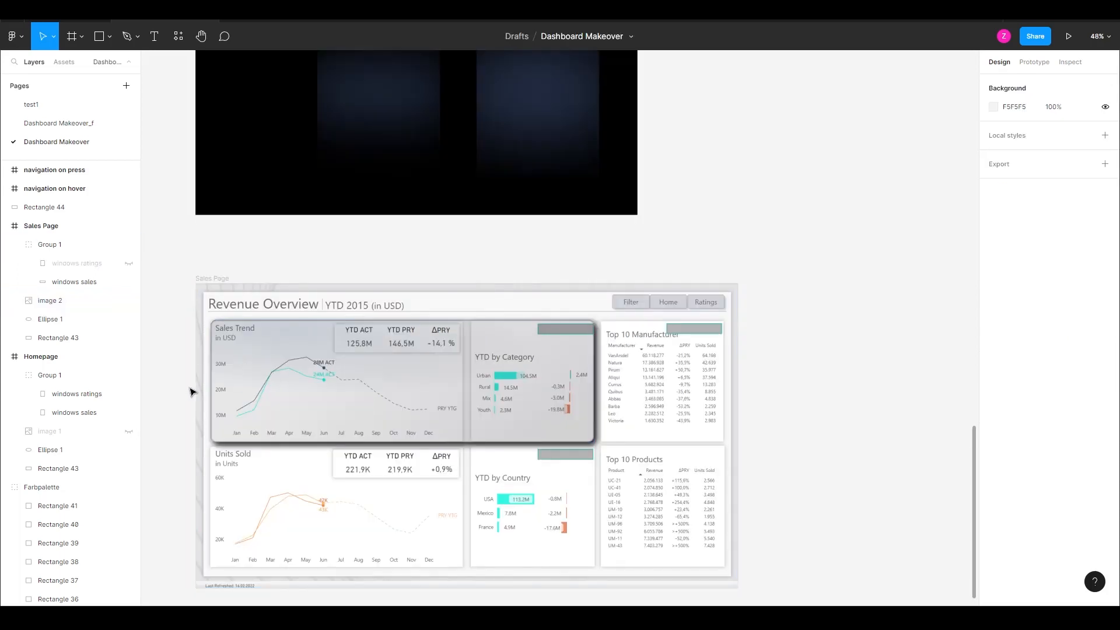
left_click(128, 301)
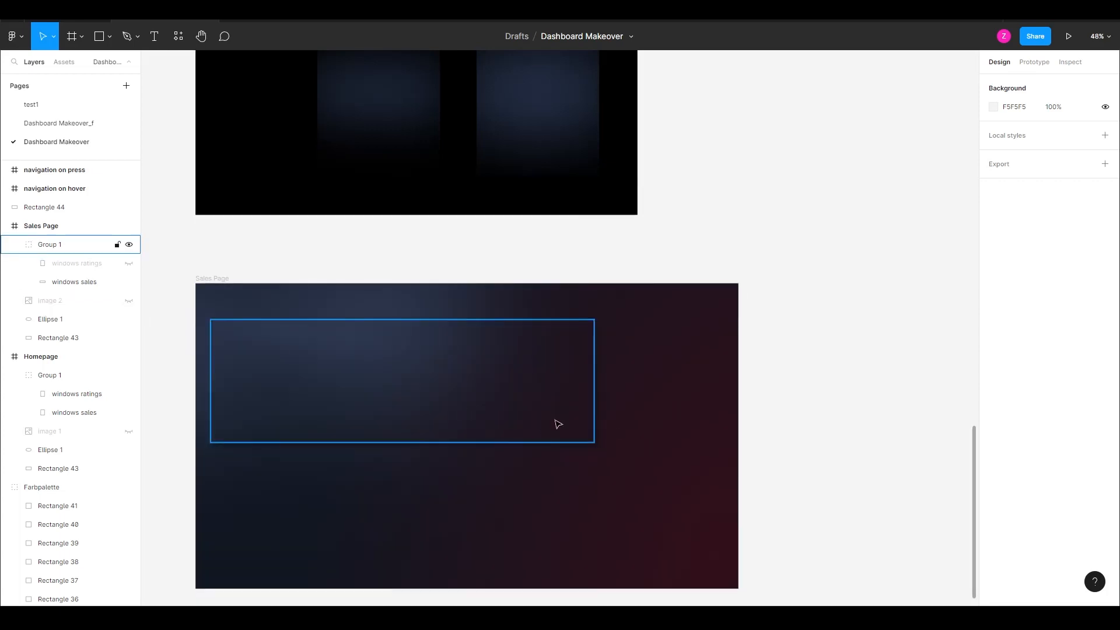
Step: Show the hidden image 2 in the Sales Page frame as a layout reference behind the card shapes
left_click(558, 424)
left_click(128, 301)
left_click(129, 300)
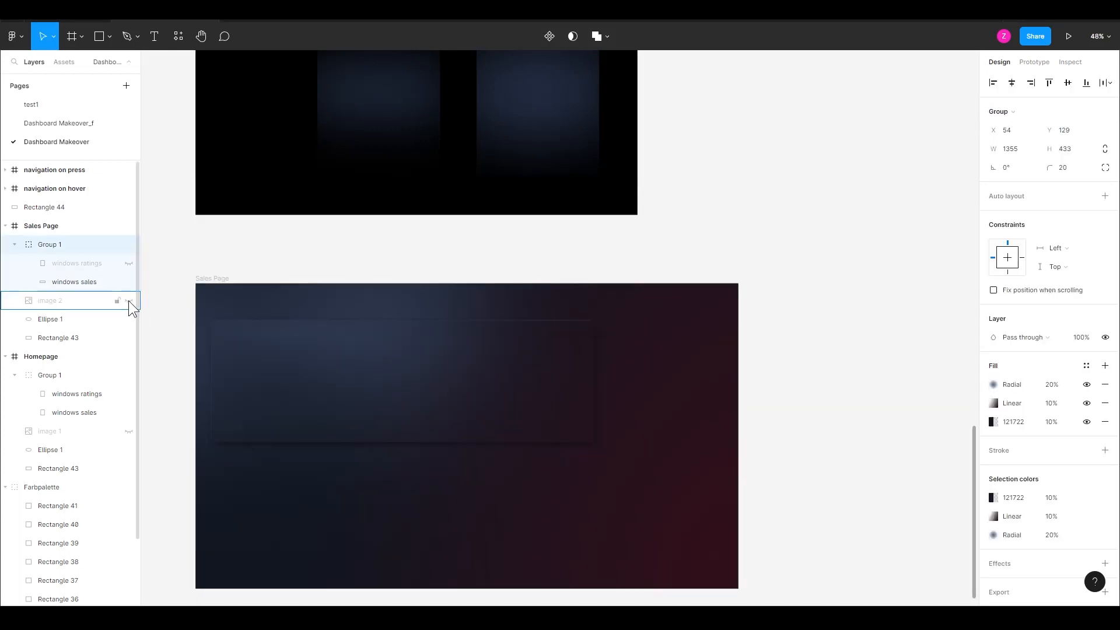
left_click(128, 300)
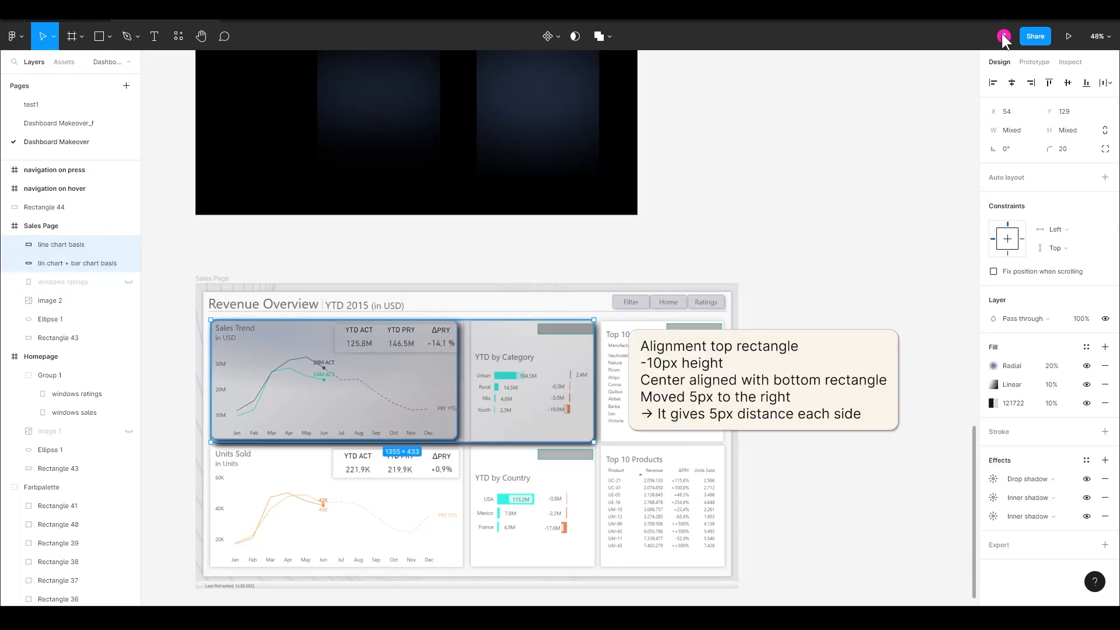
Step: Center the line chart basis rectangle vertically on the wide base rectangle, shift it 5 px to the right, and hide image 2
left_click(1067, 85)
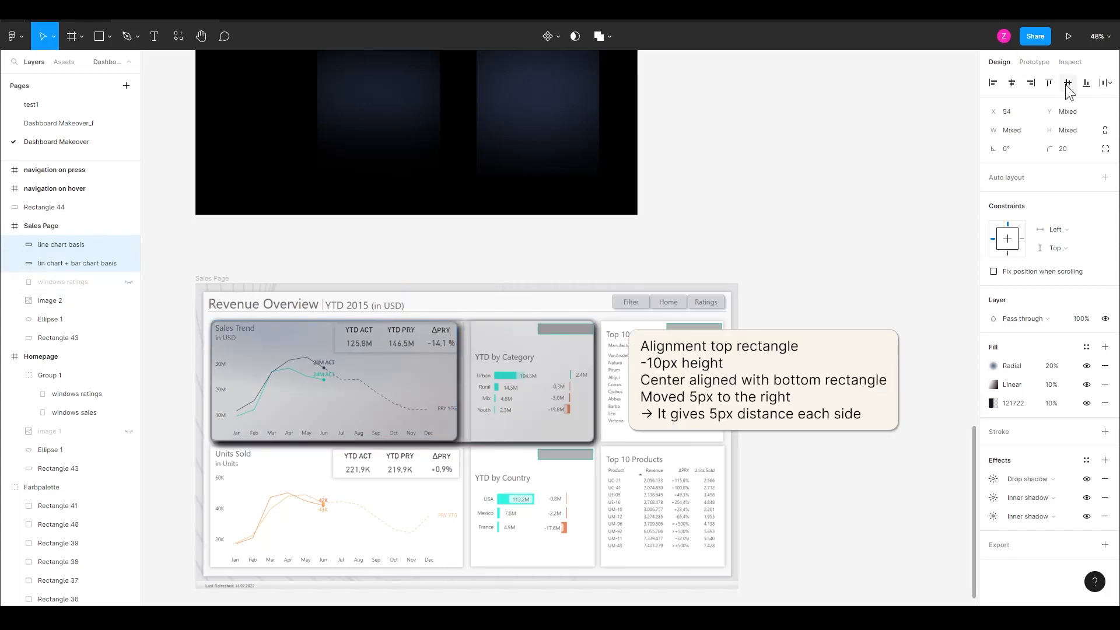
left_click(325, 388)
key("Right")
key("Right")
key("Right")
key("Right")
key("Right")
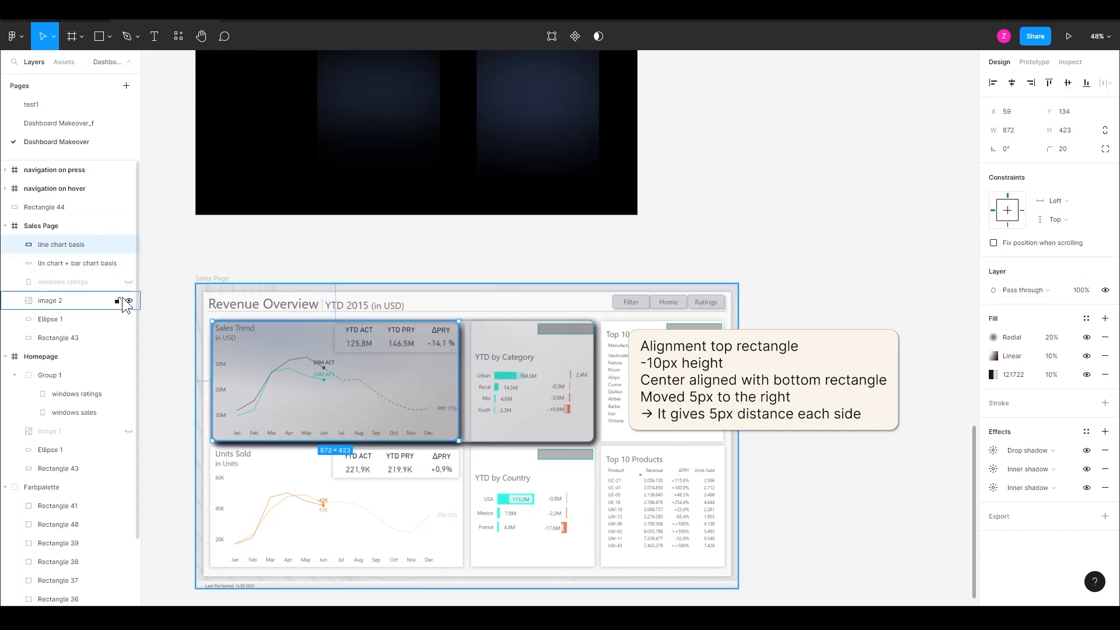
left_click(129, 301)
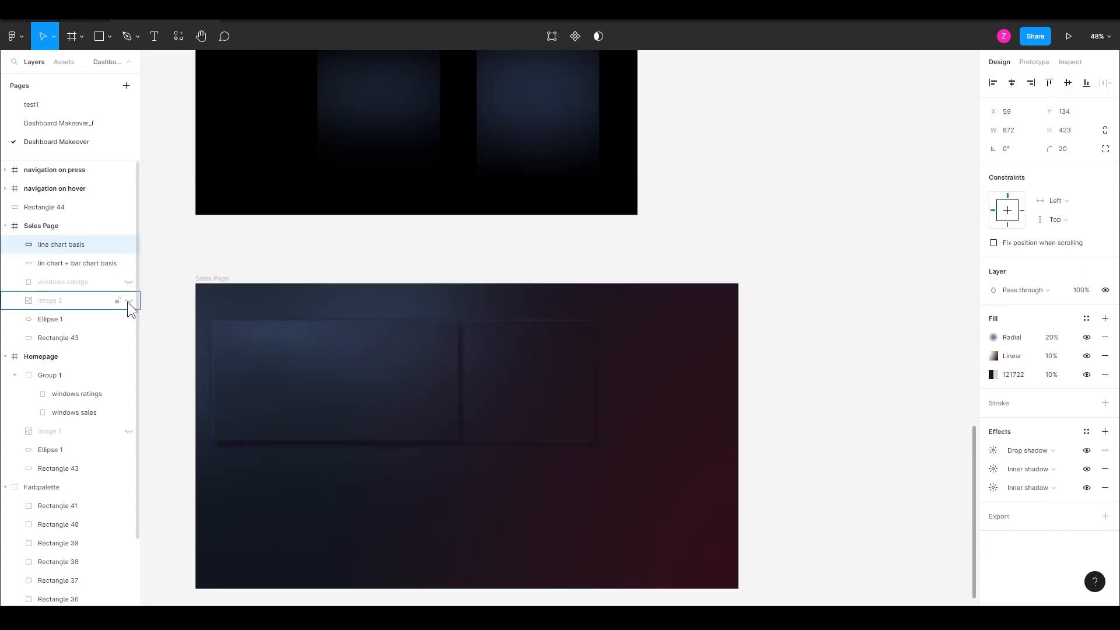
Step: Change the line chart basis's drop shadow to an inner shadow with X 0, Y 1, blur 250 and 7% opacity
left_click(1037, 450)
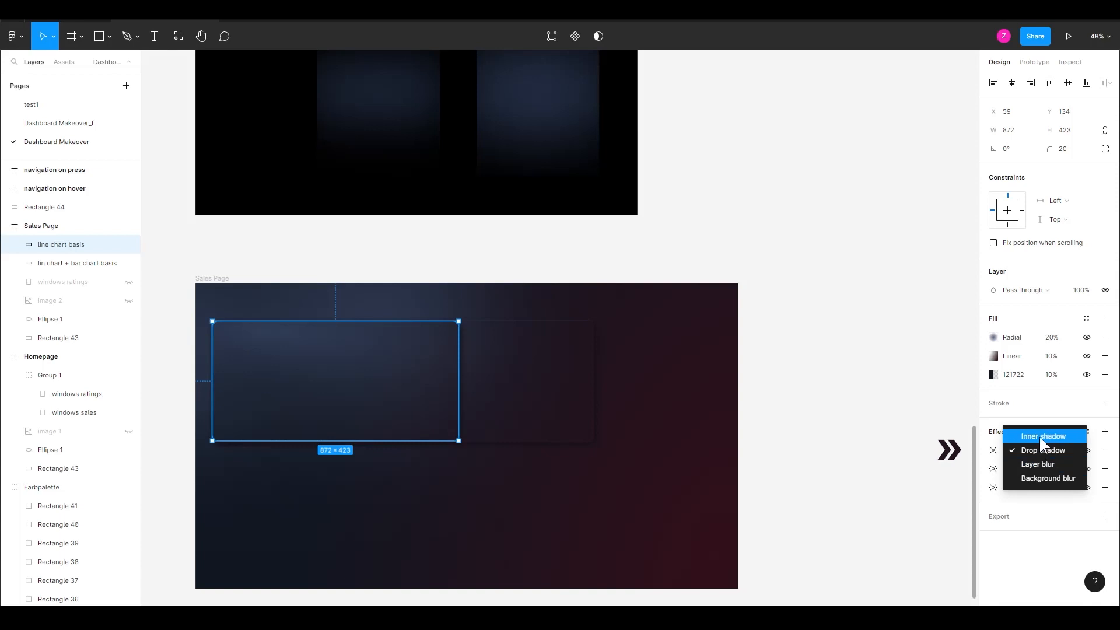
left_click(1039, 436)
left_click(985, 450)
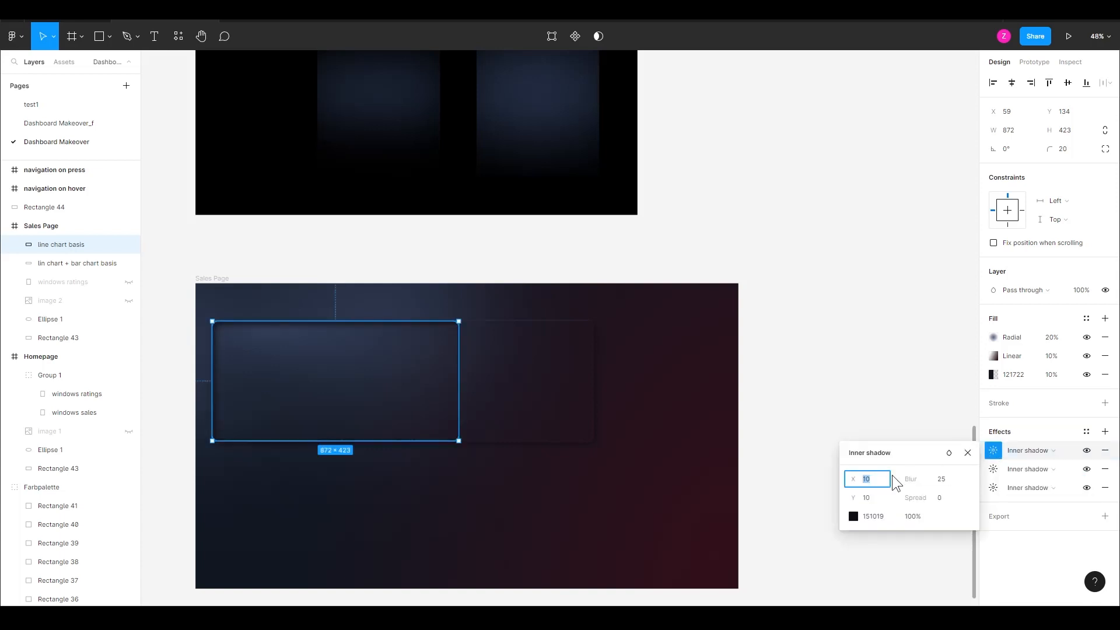
left_click(908, 515)
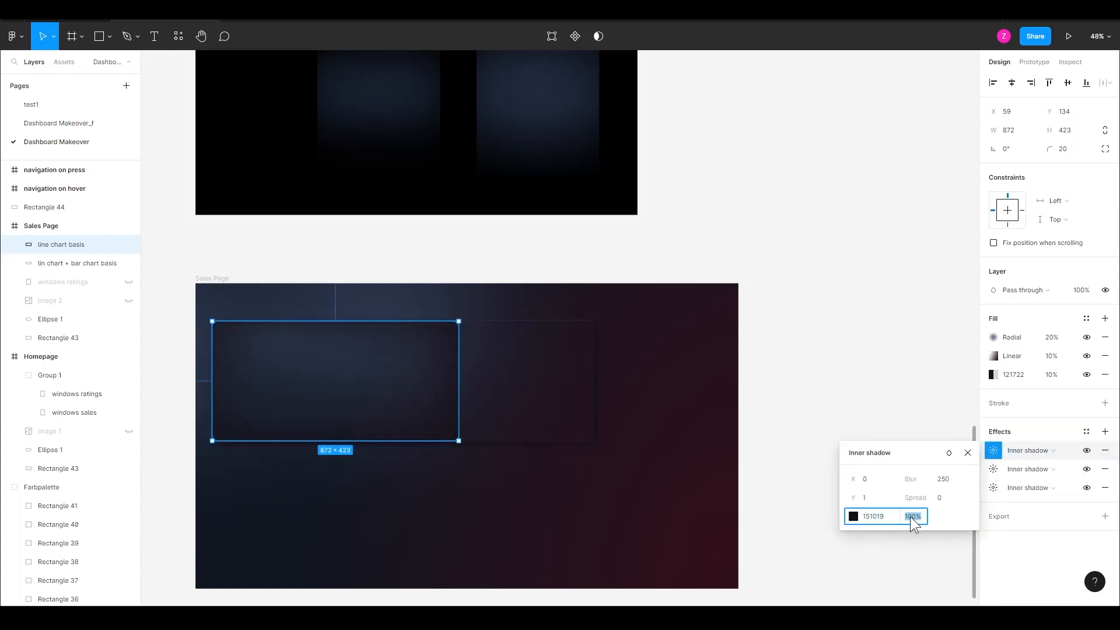
type("7")
key("Return")
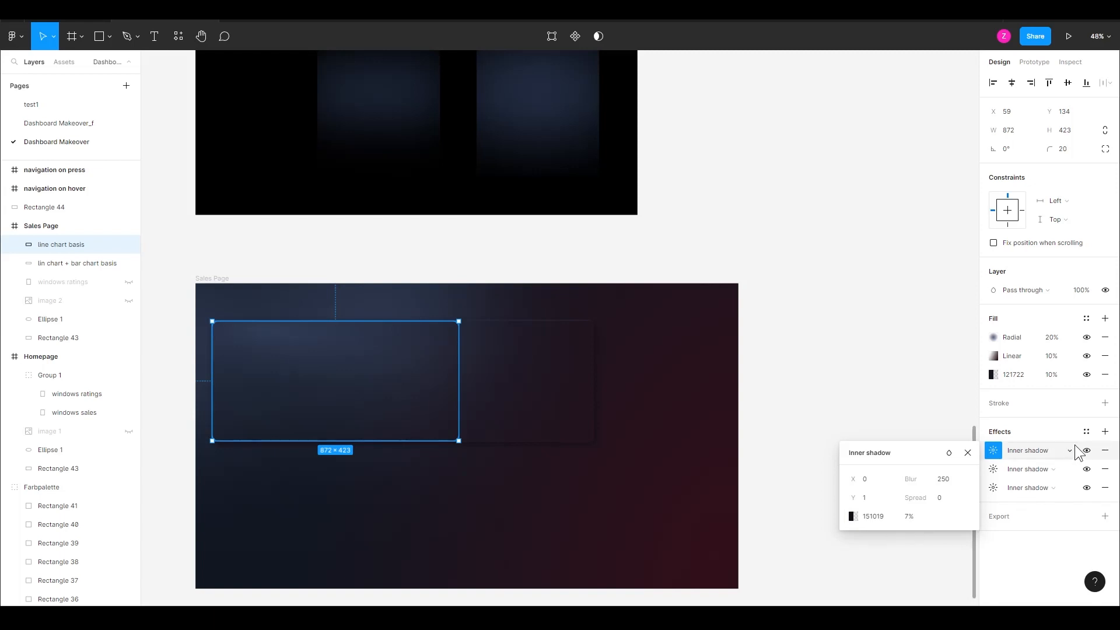
left_click(1087, 459)
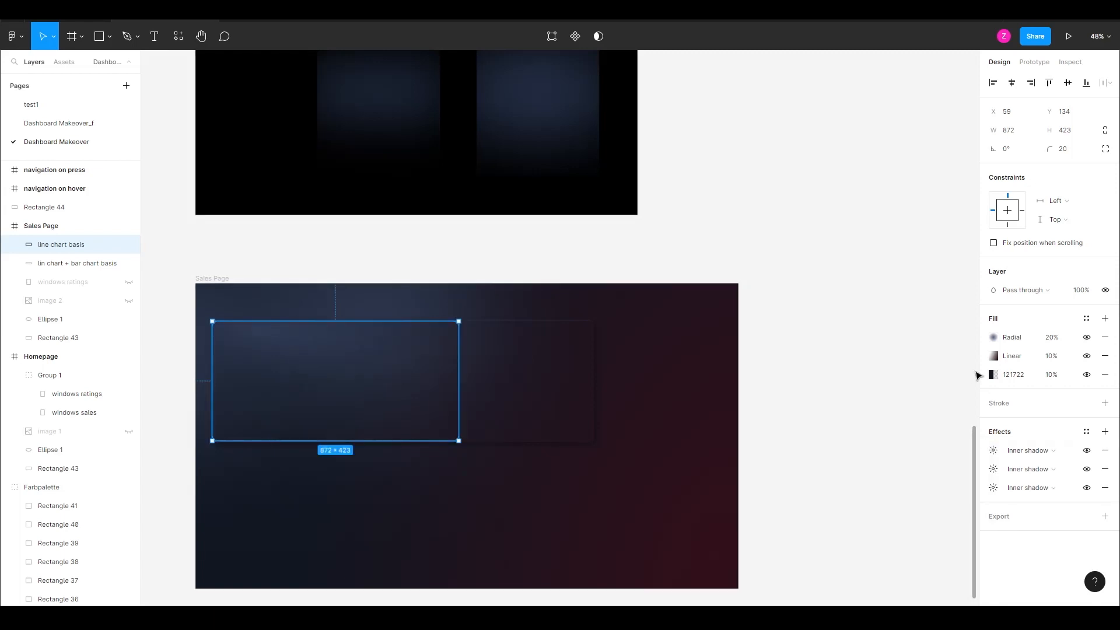
Step: Hide the line chart basis's linear fill and set its 121722 fill opacity to 5%
left_click(1085, 356)
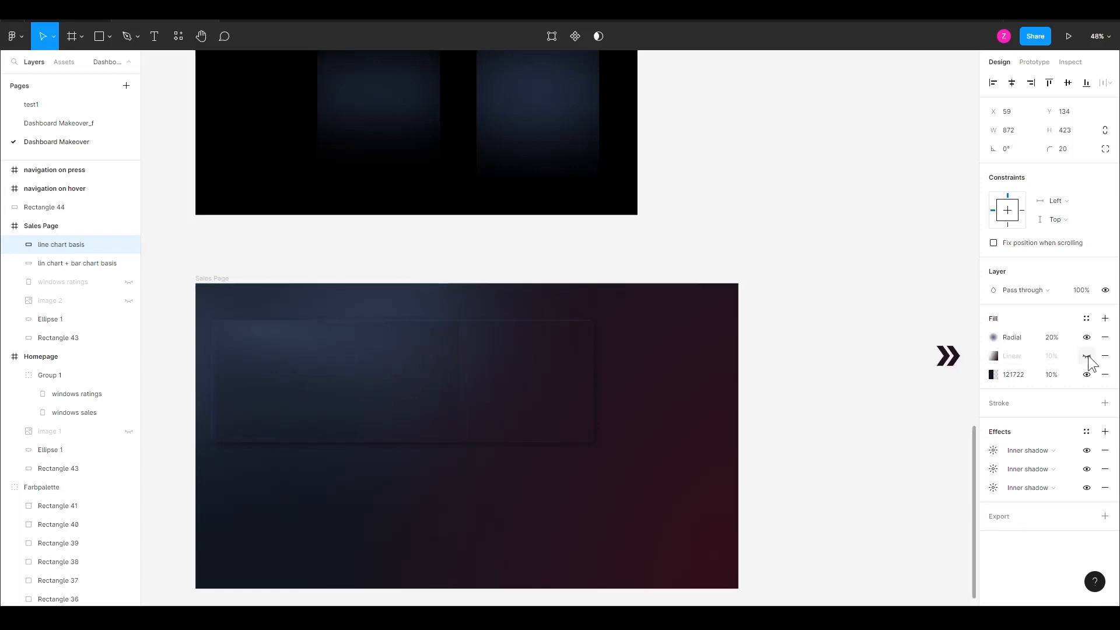
left_click(1049, 379)
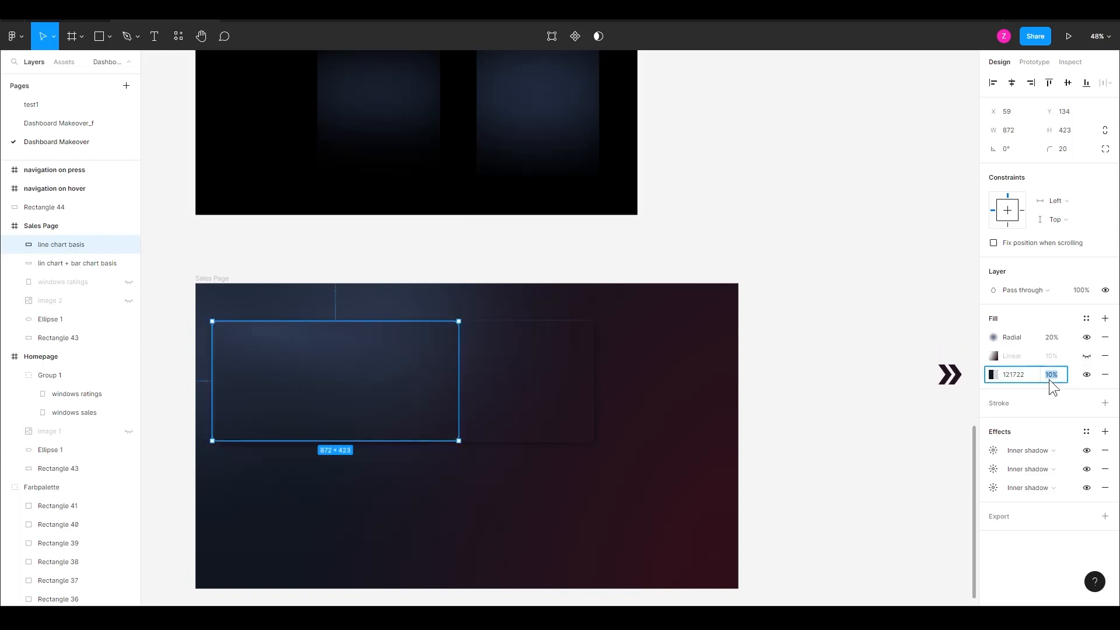
type("5")
key("Return")
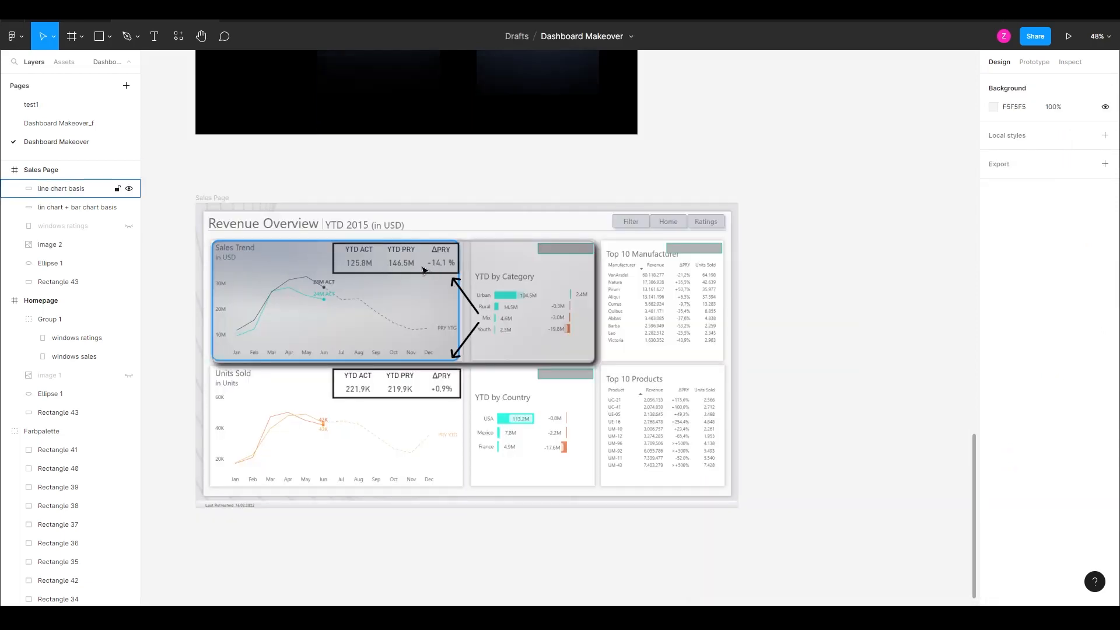
Step: Duplicate line chart basis as a 446 × 108 kpi slots rectangle over the upper KPI values at X 477, Y 142, then hide image 2
left_click(355, 293)
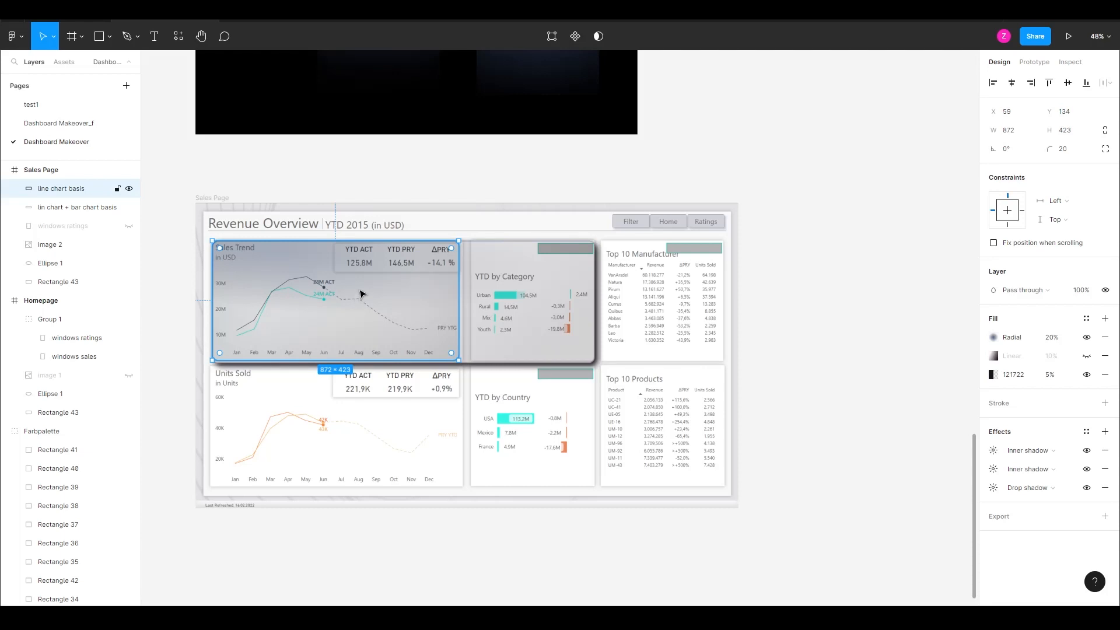
key("ctrl+v")
left_click_drag(212, 304, 332, 307)
left_click_drag(408, 360, 408, 272)
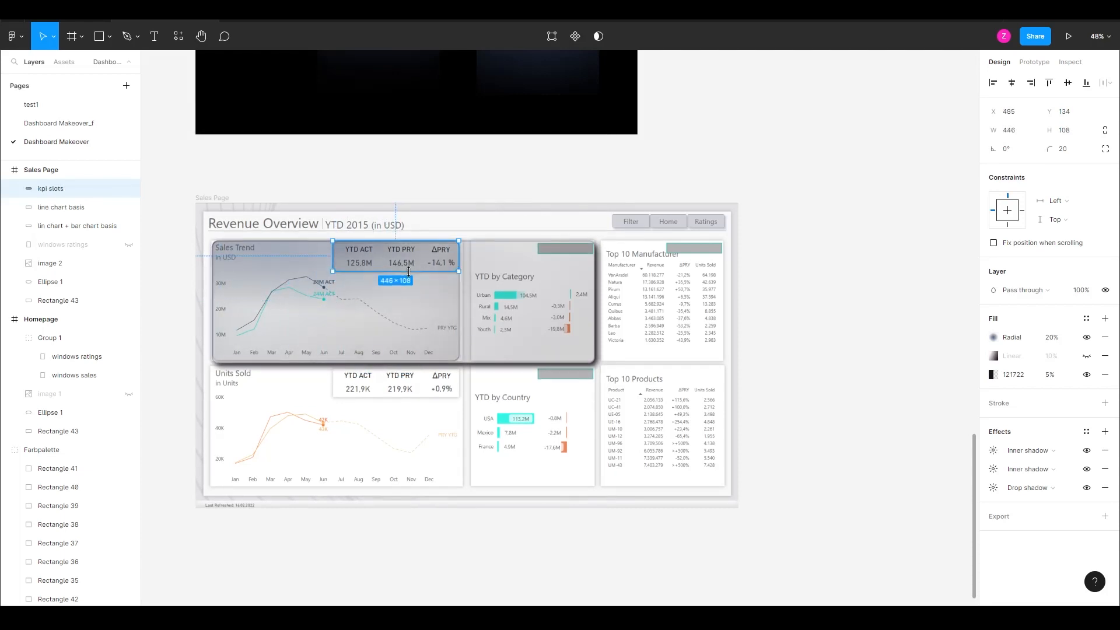
scroll(410, 253, "up", 5)
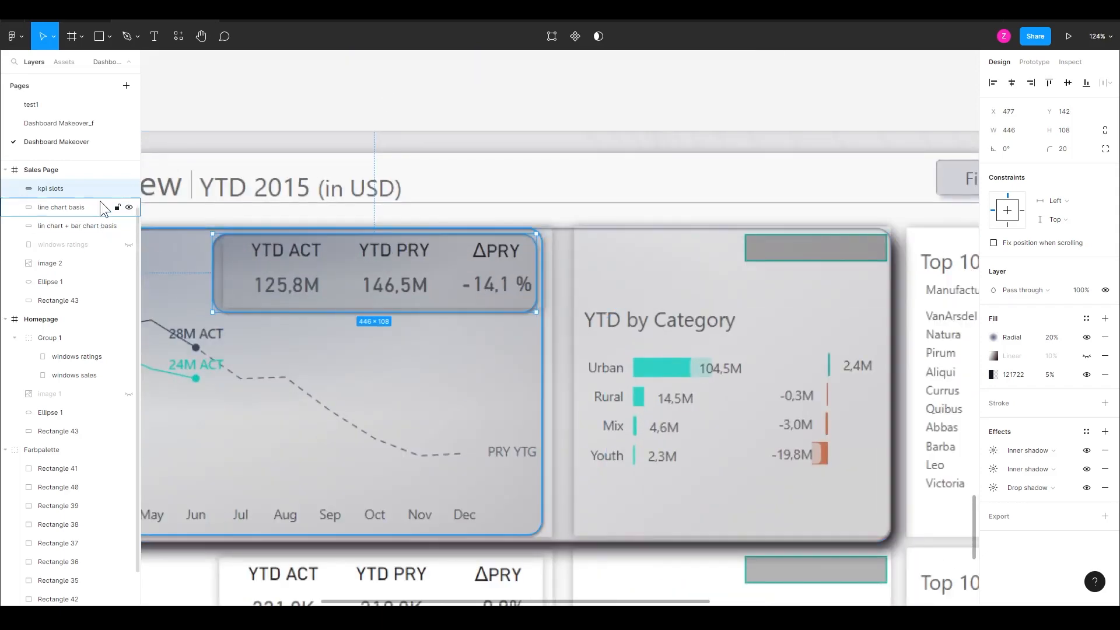
left_click(129, 263)
scroll(575, 333, "down", 3)
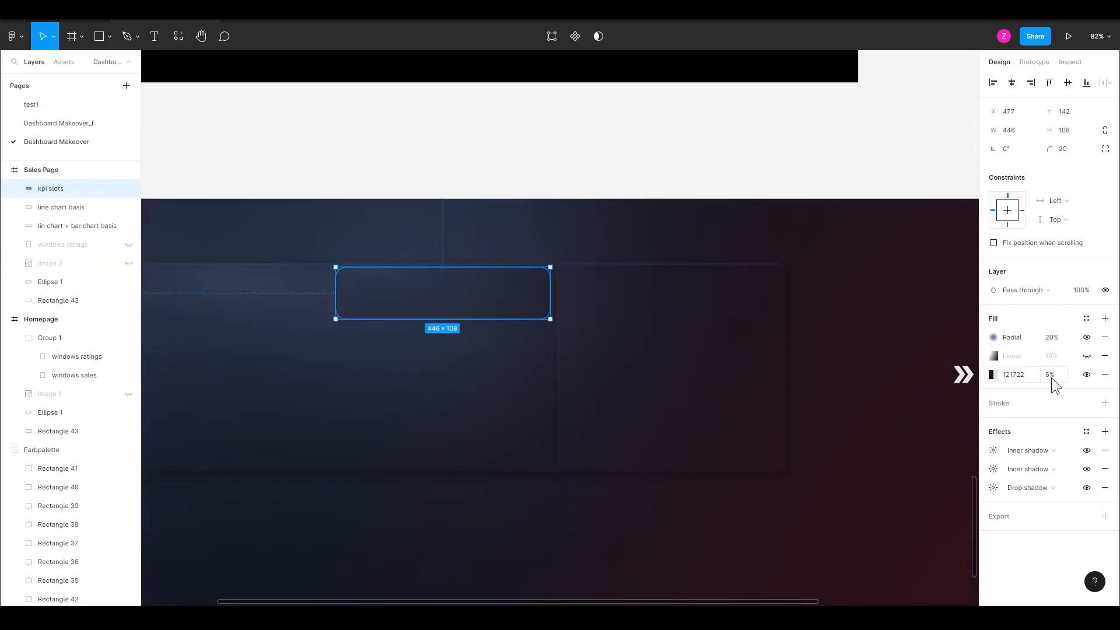
Step: Set the kpi slots rectangle's 121722 fill opacity to 100% and hide its radial fill
left_click(1051, 376)
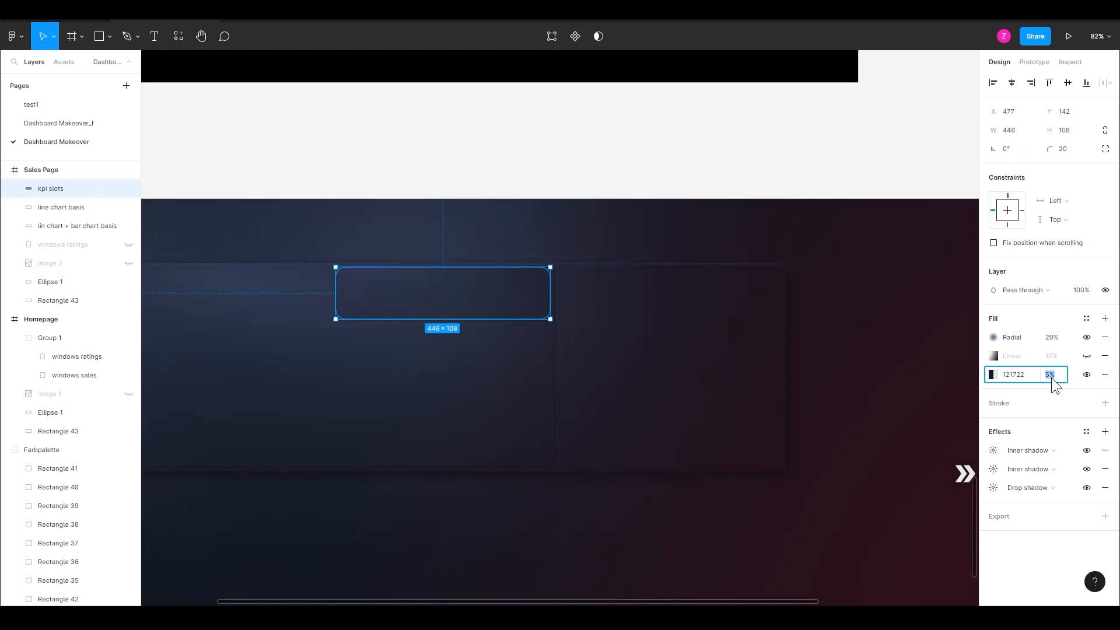
type("100")
key("Return")
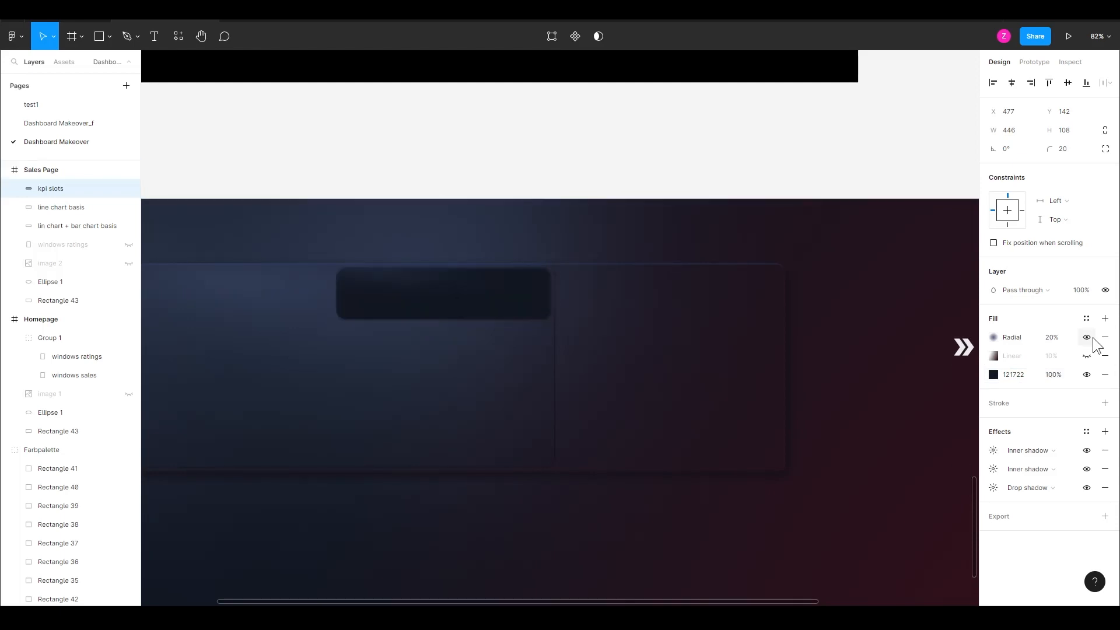
left_click(1086, 337)
Step: Adjust the color of the second inner shadow on the kpi slots rectangle
left_click(993, 469)
left_click(854, 534)
left_click_drag(749, 373, 754, 366)
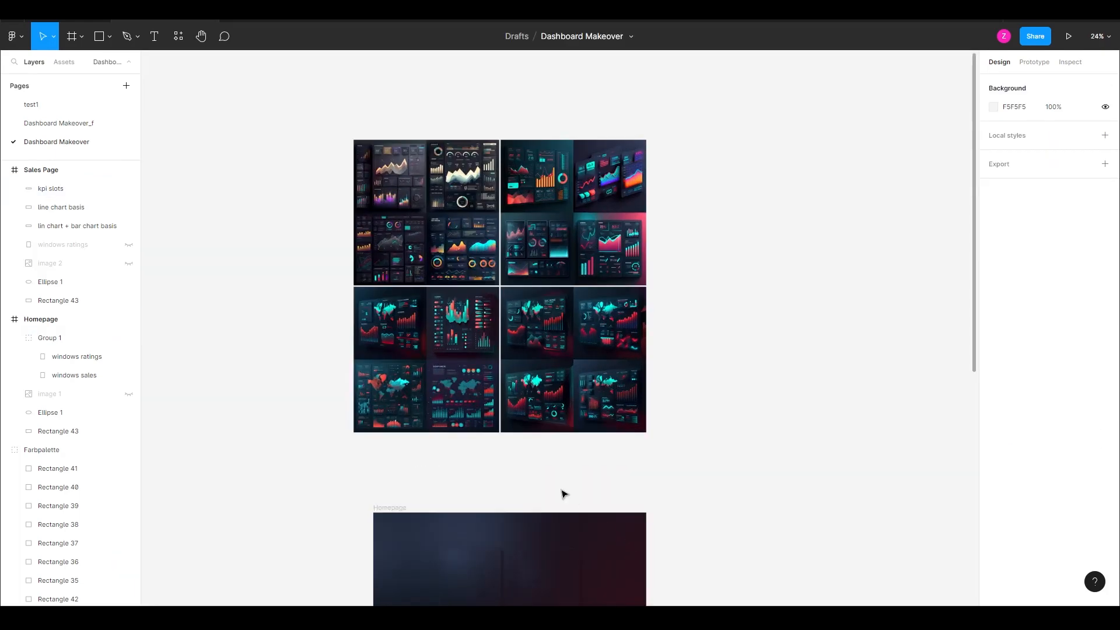
Step: Examine the AI-generated dashboard images for how their cards, shadows and glowing accents are styled
scroll(564, 494, "up", 10)
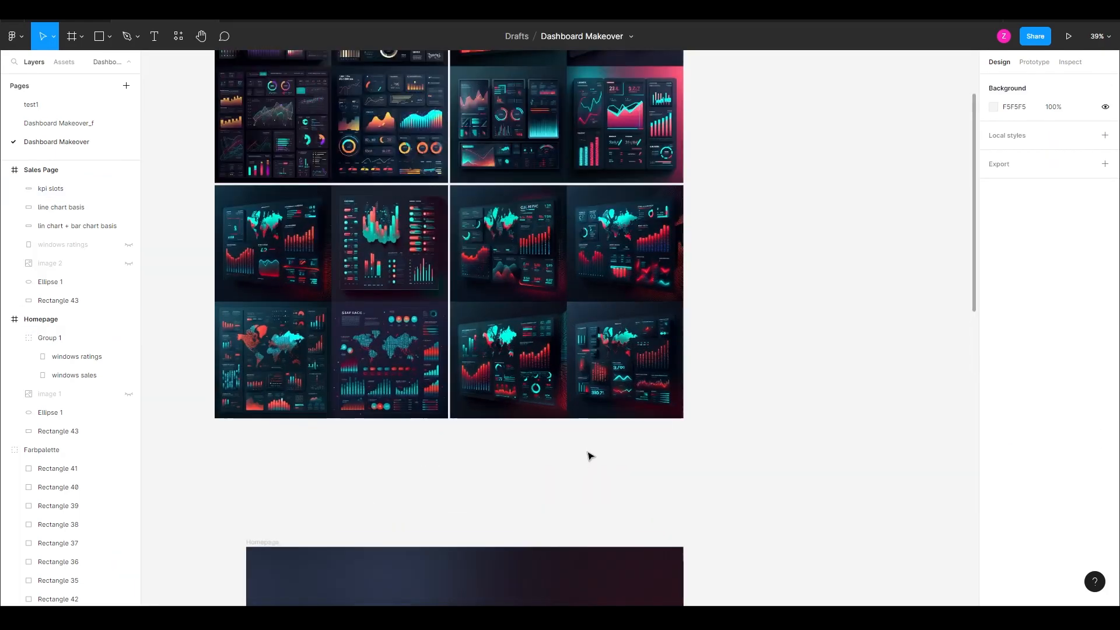
scroll(567, 453, "up", 5)
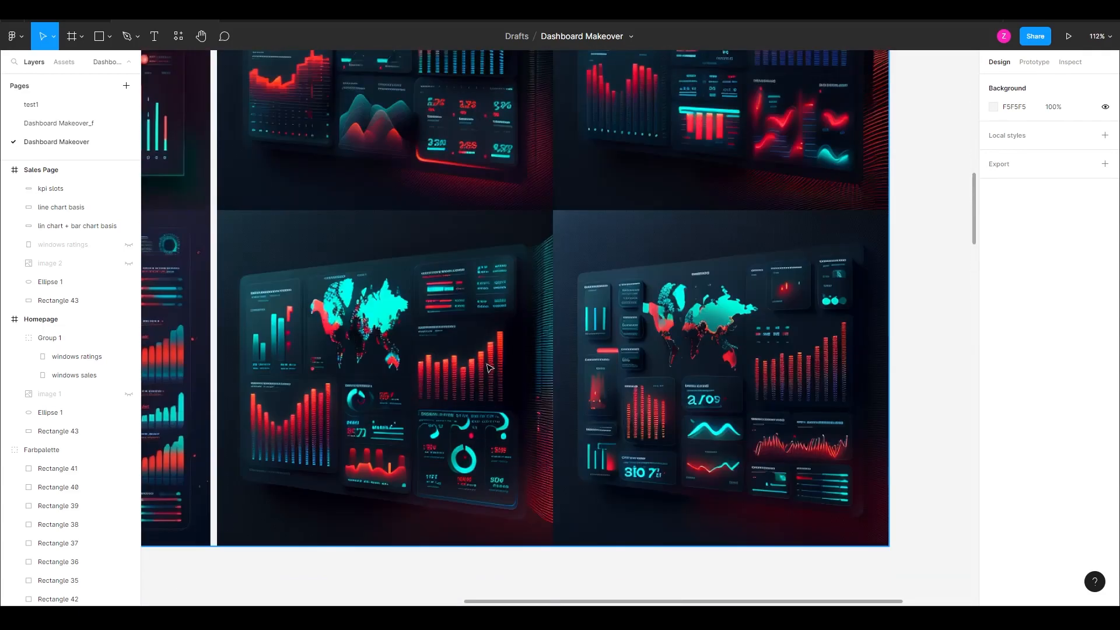
scroll(443, 479, "up", 5)
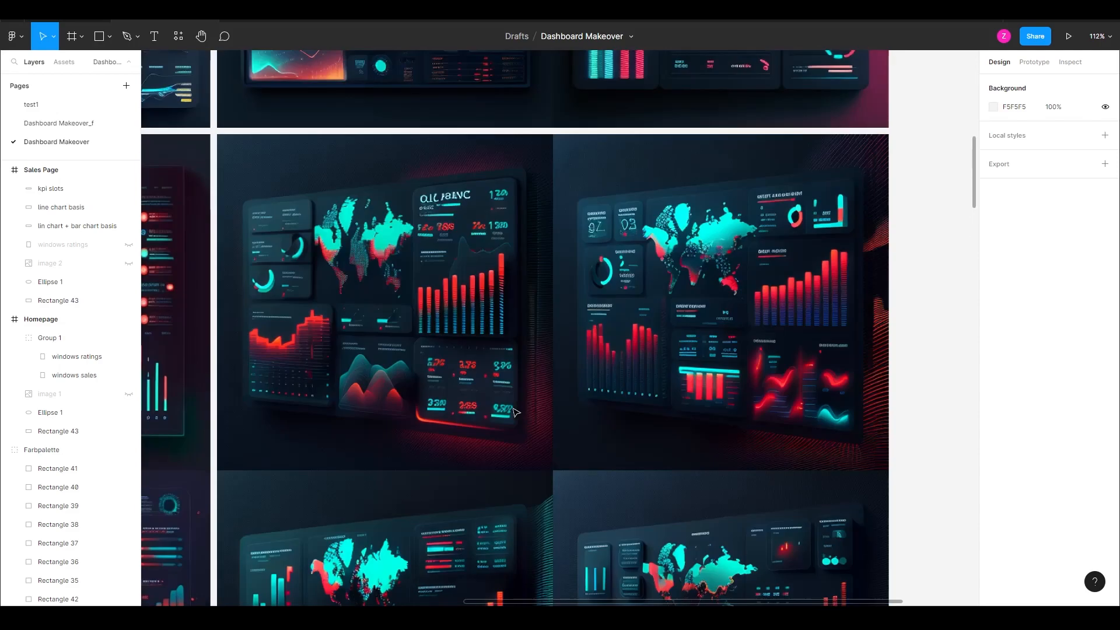
scroll(465, 417, "up", 10)
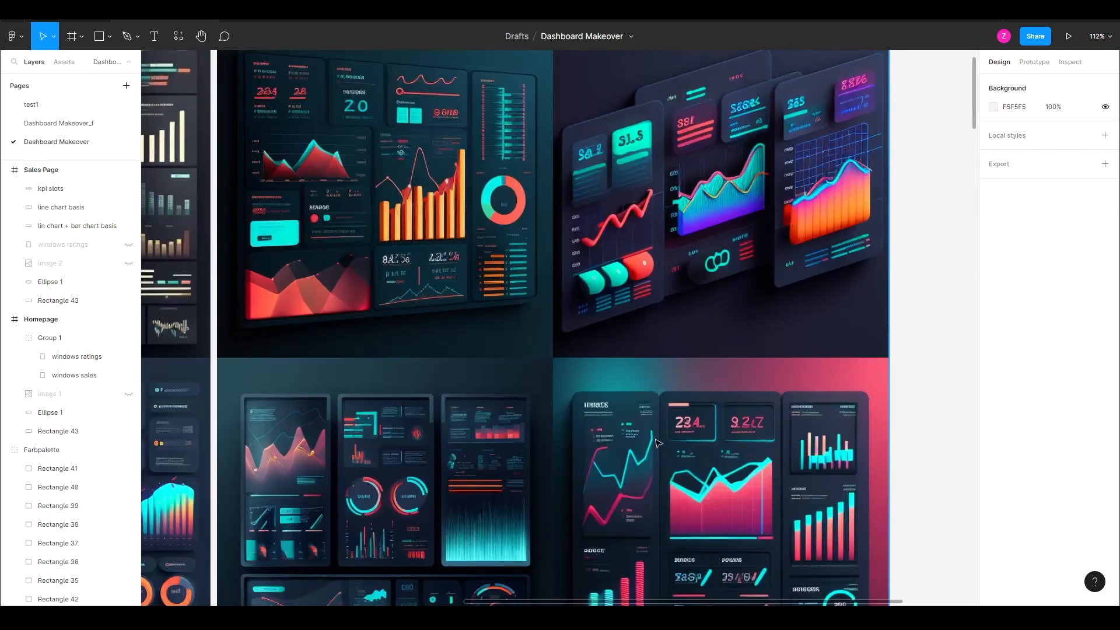
scroll(256, 400, "down", 5)
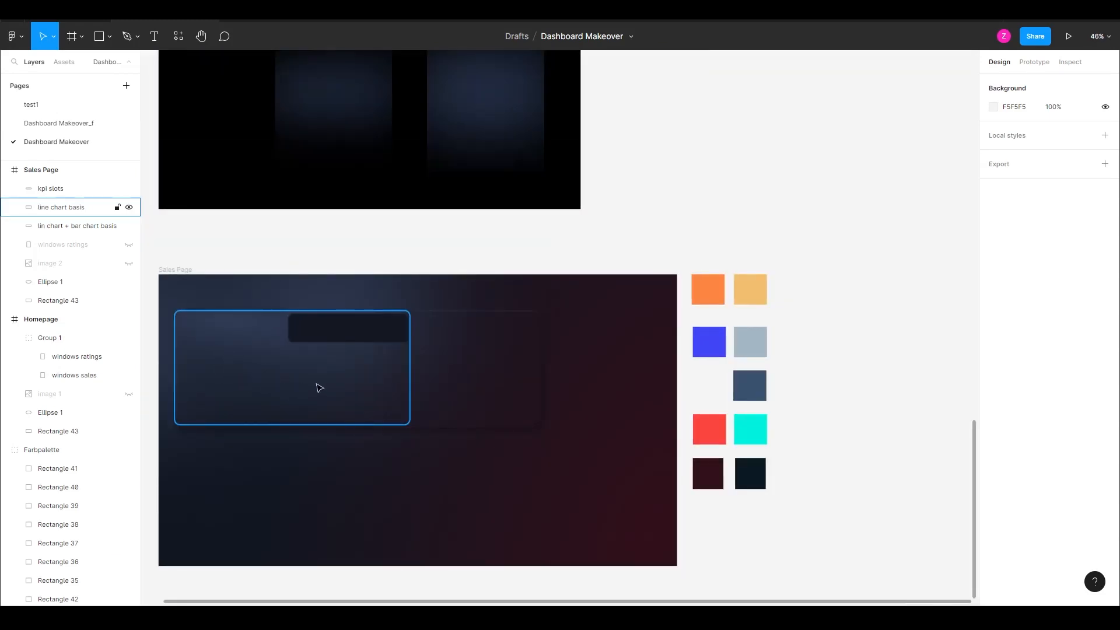
Step: Try a turquoise 00F2DE color sampled from the palette and a negative X offset on the kpi slots rectangle's first inner shadow
left_click(340, 338)
left_click(993, 450)
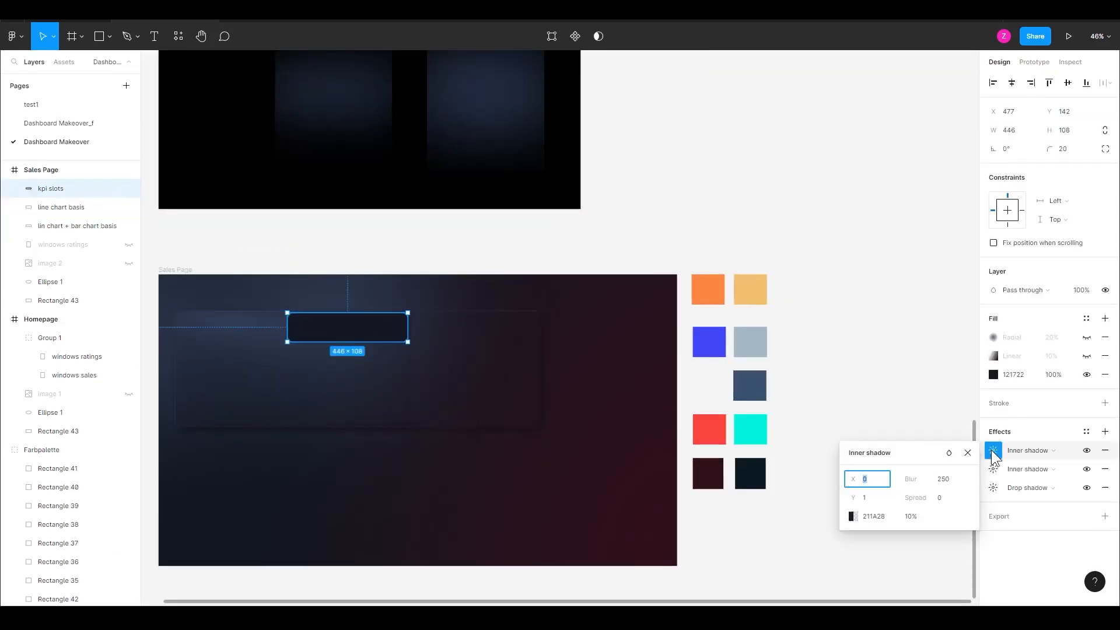
left_click(851, 516)
left_click(787, 405)
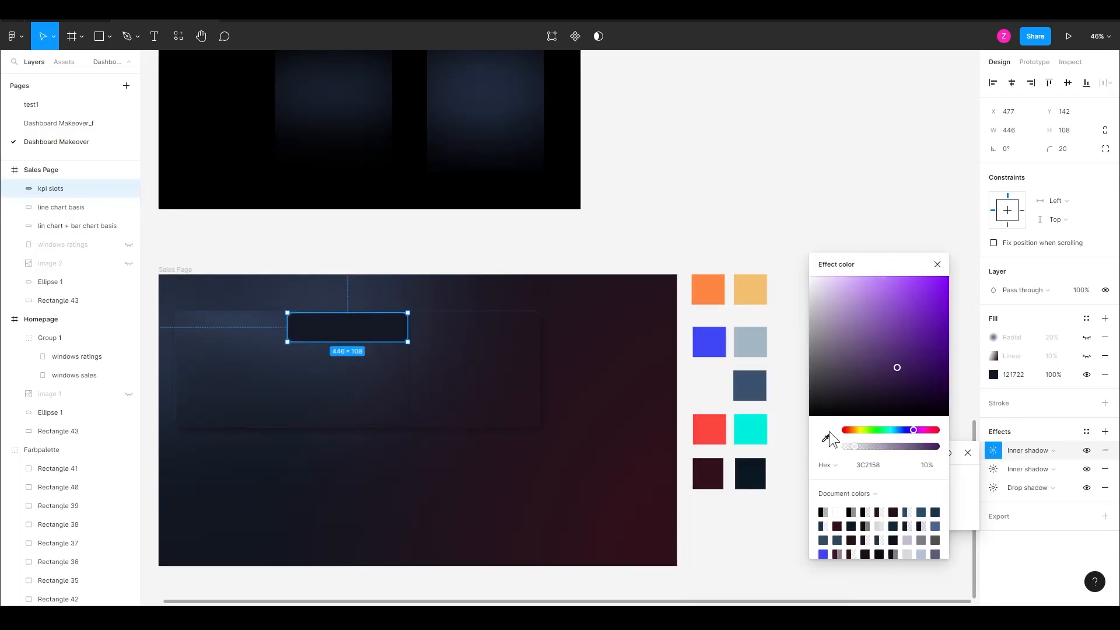
left_click(826, 437)
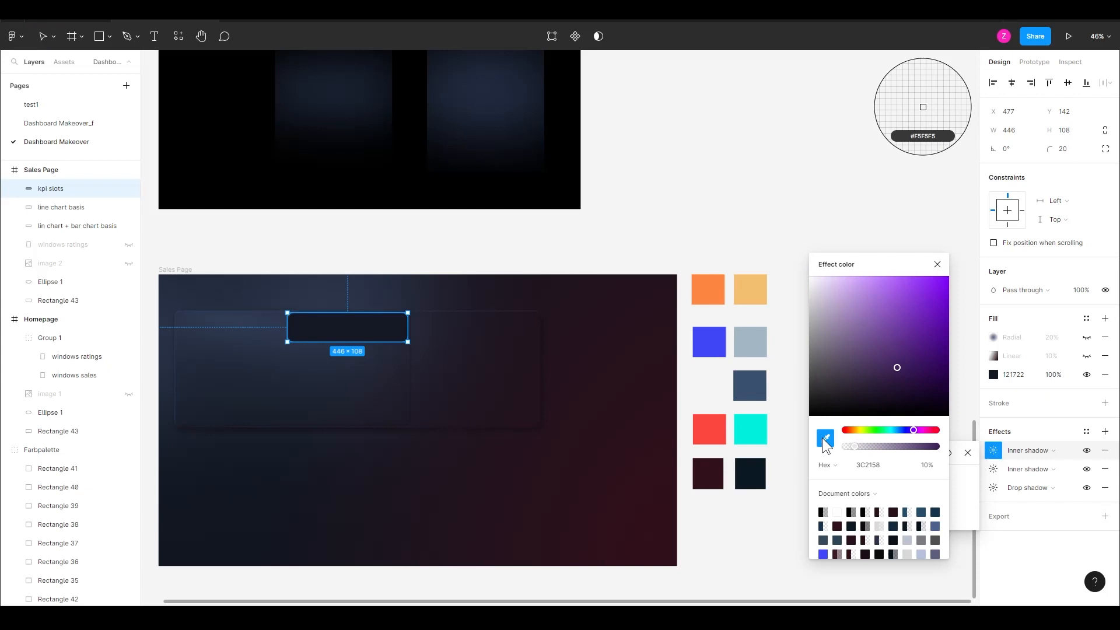
left_click(750, 428)
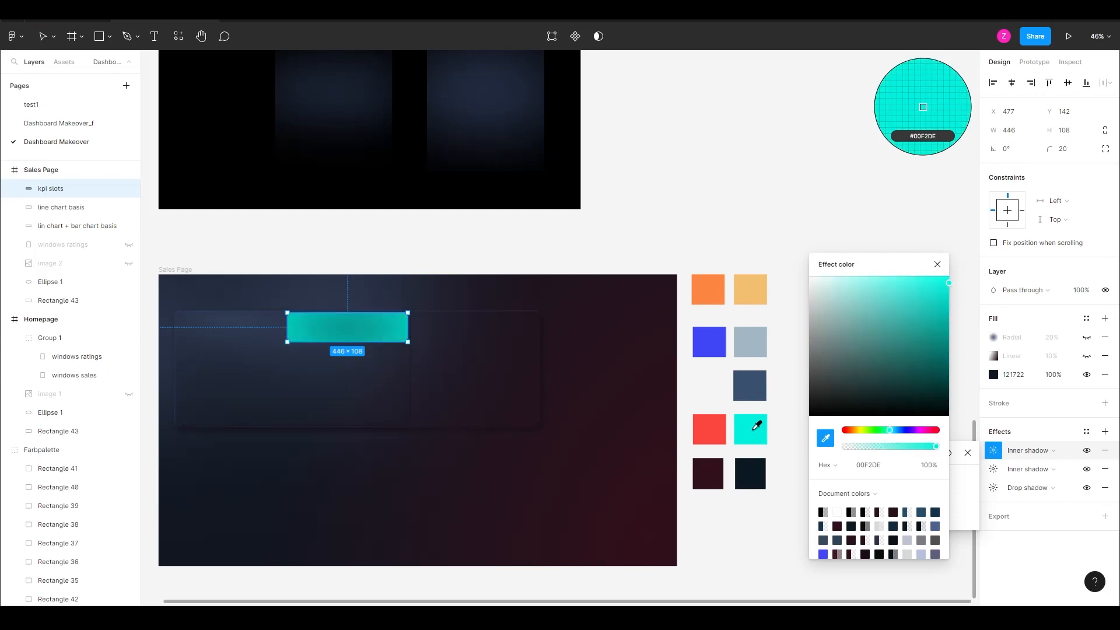
key("Escape")
left_click(869, 479)
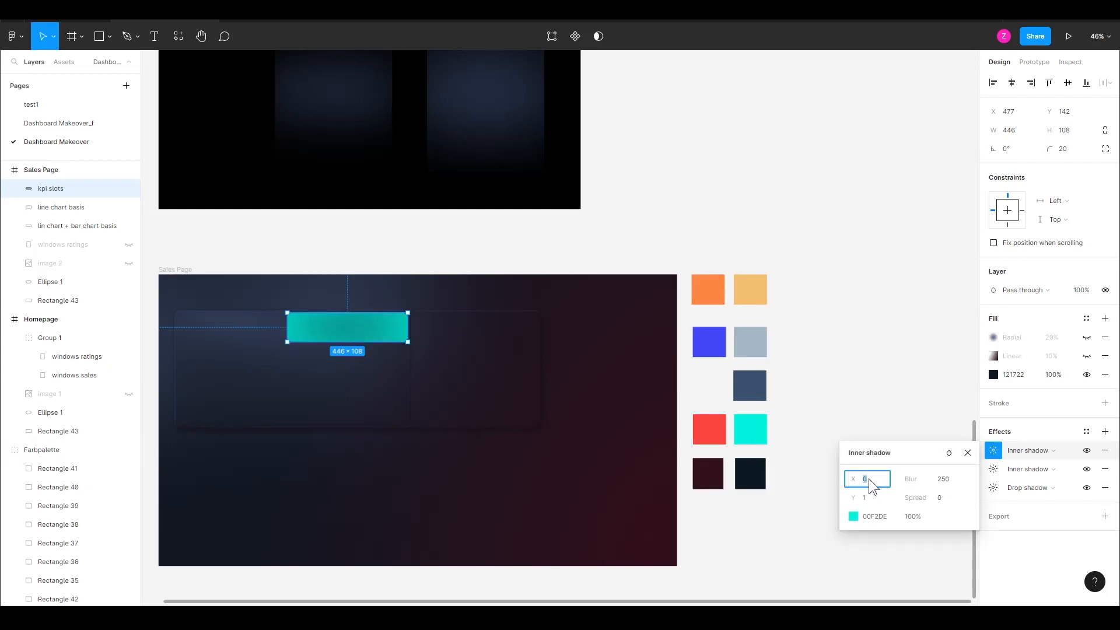
type("-")
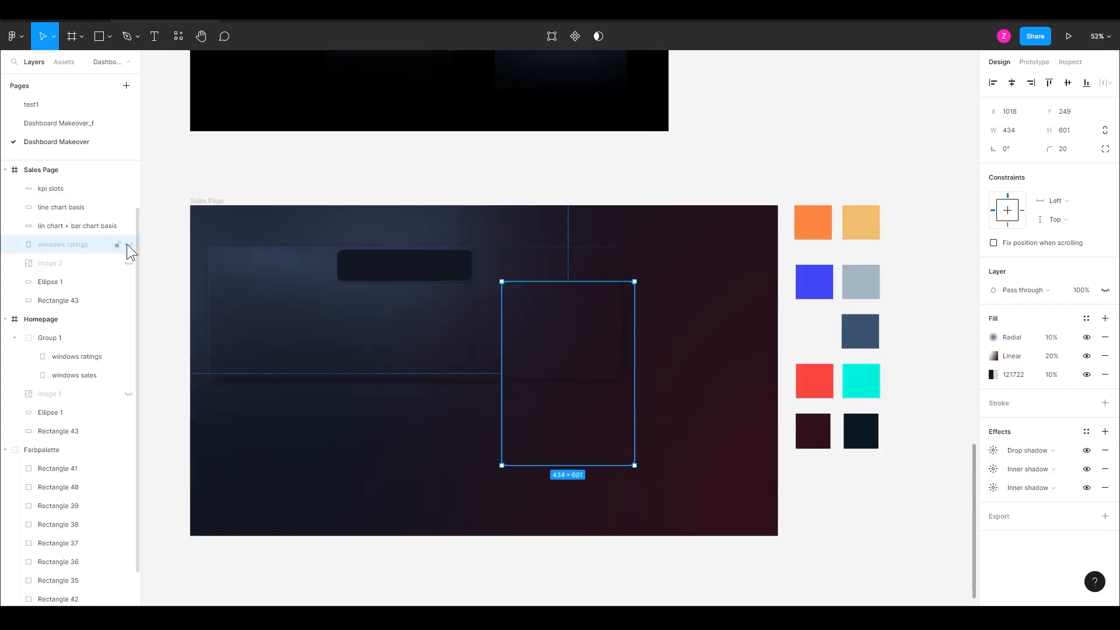
Step: Show windows ratings, place it beside the wide card at X 1441, Y 134, resize it to 434 × 433, and hide its radial fill
left_click(129, 245)
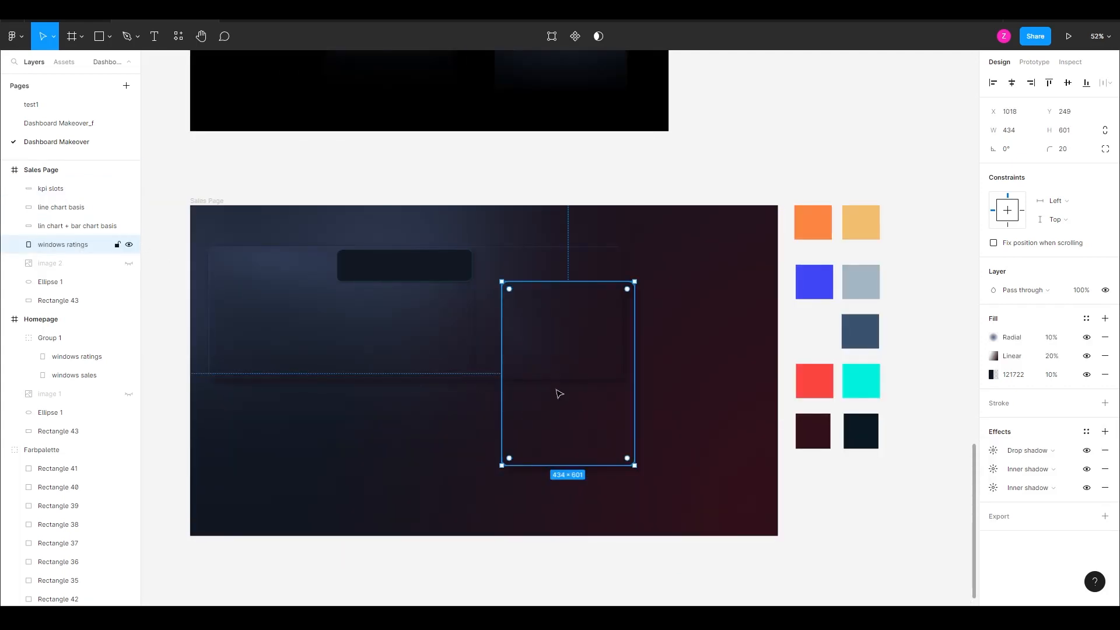
left_click_drag(558, 394, 688, 359)
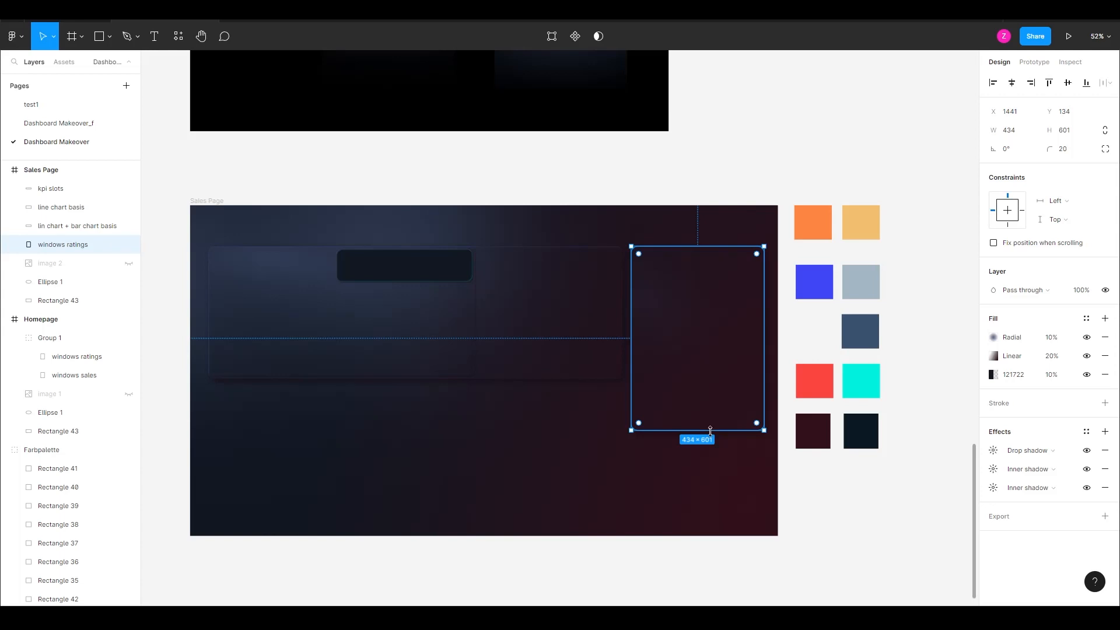
left_click_drag(710, 430, 707, 379)
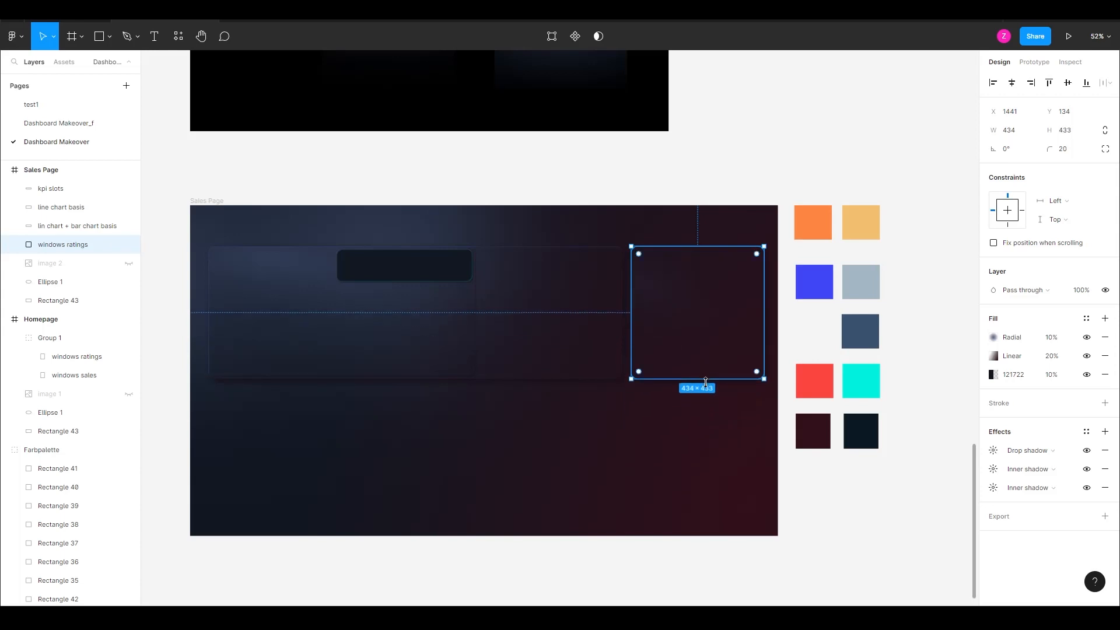
left_click(1086, 337)
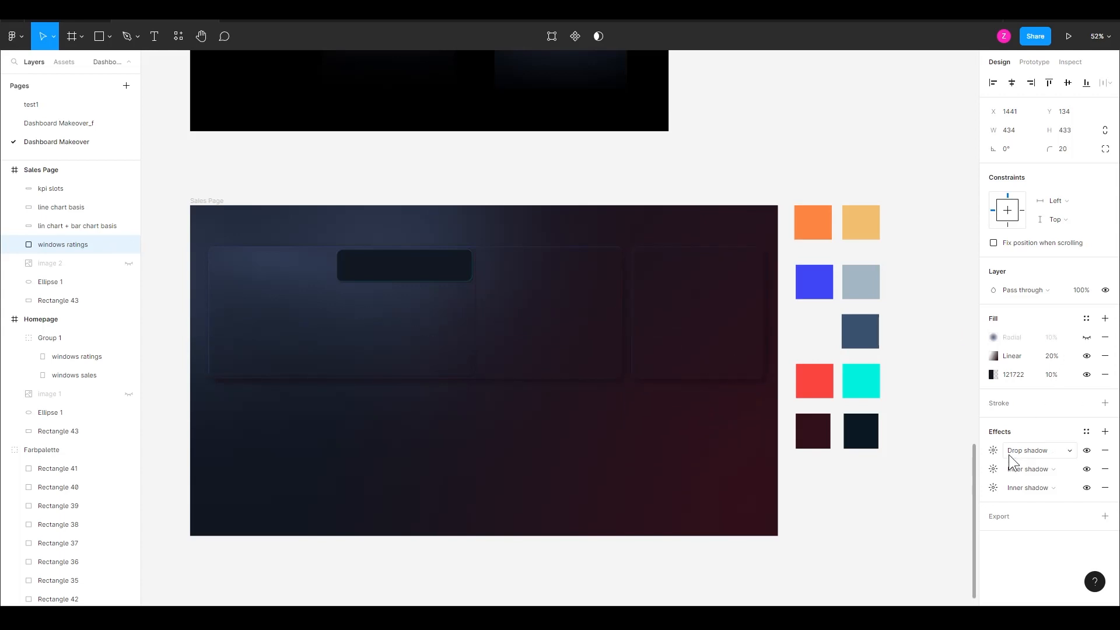
Step: Darken the color of the first inner shadow on the windows ratings card to 1A2339
left_click(993, 469)
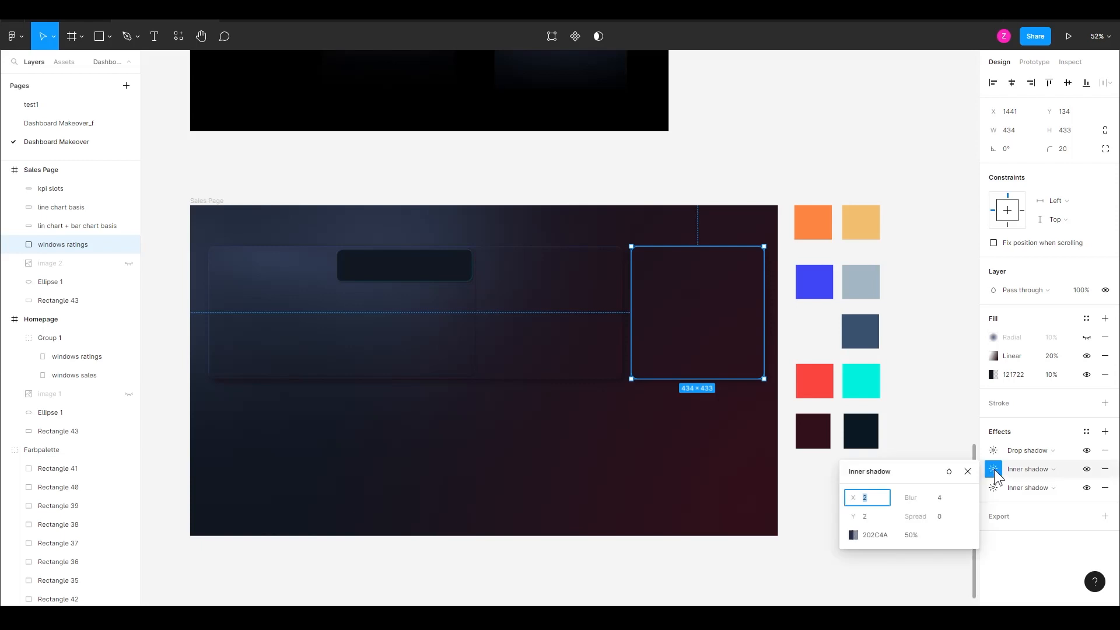
key("Escape")
left_click(852, 534)
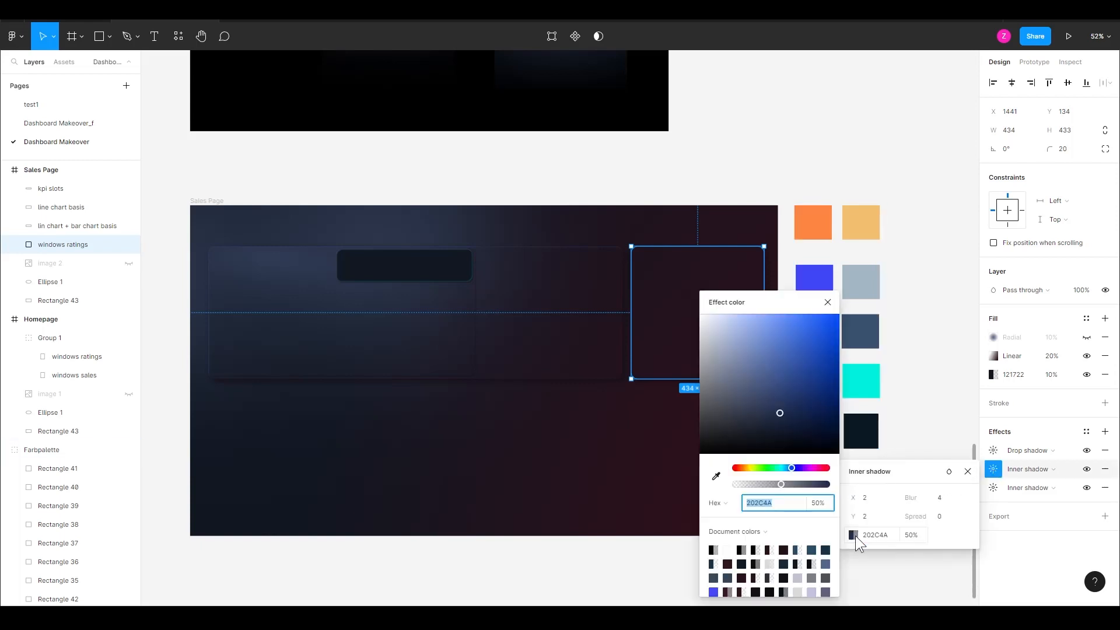
left_click_drag(779, 412, 777, 421)
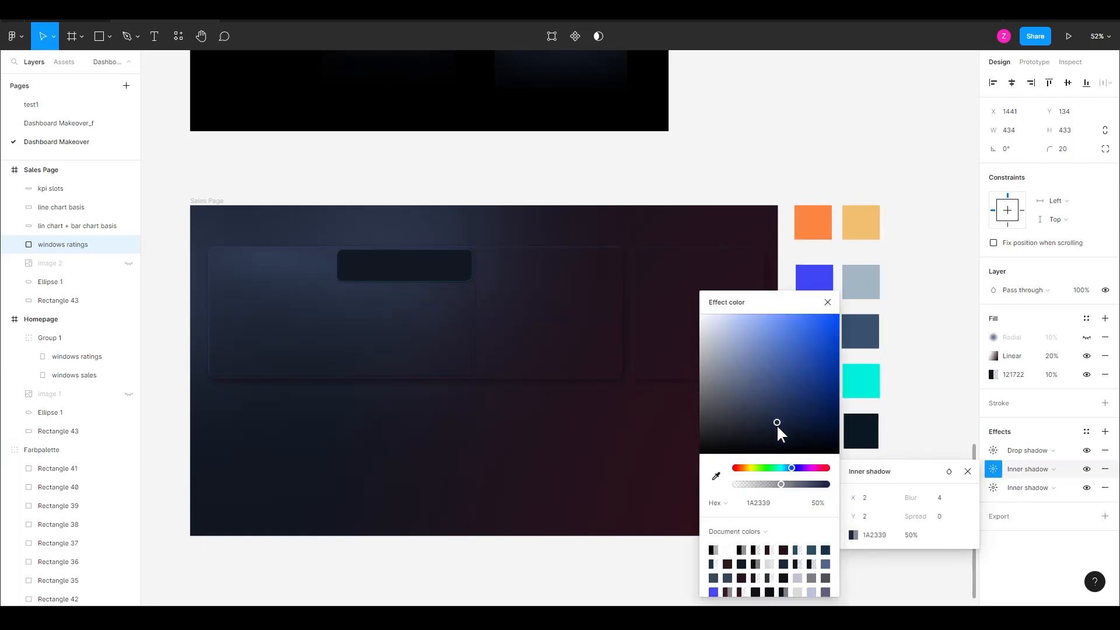
left_click(931, 325)
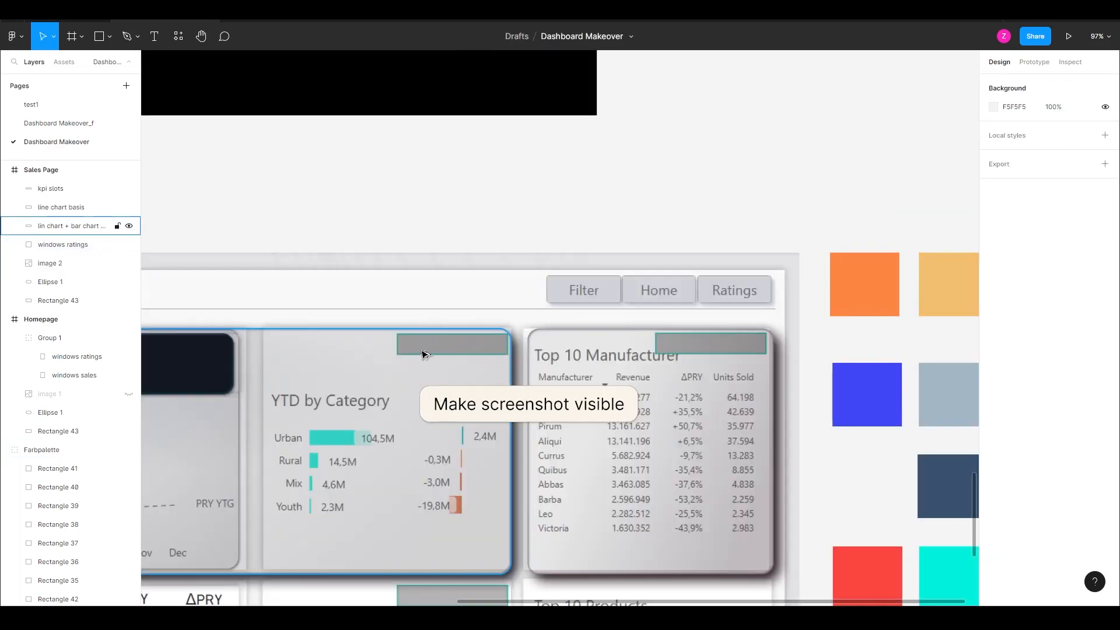
Step: Draw a rectangle about 103 × 33 with left corners rounded to 10 over the YTD by Category card's button placeholder, then hide the screenshot
scroll(425, 350, "up", 2)
scroll(408, 397, "down", 2)
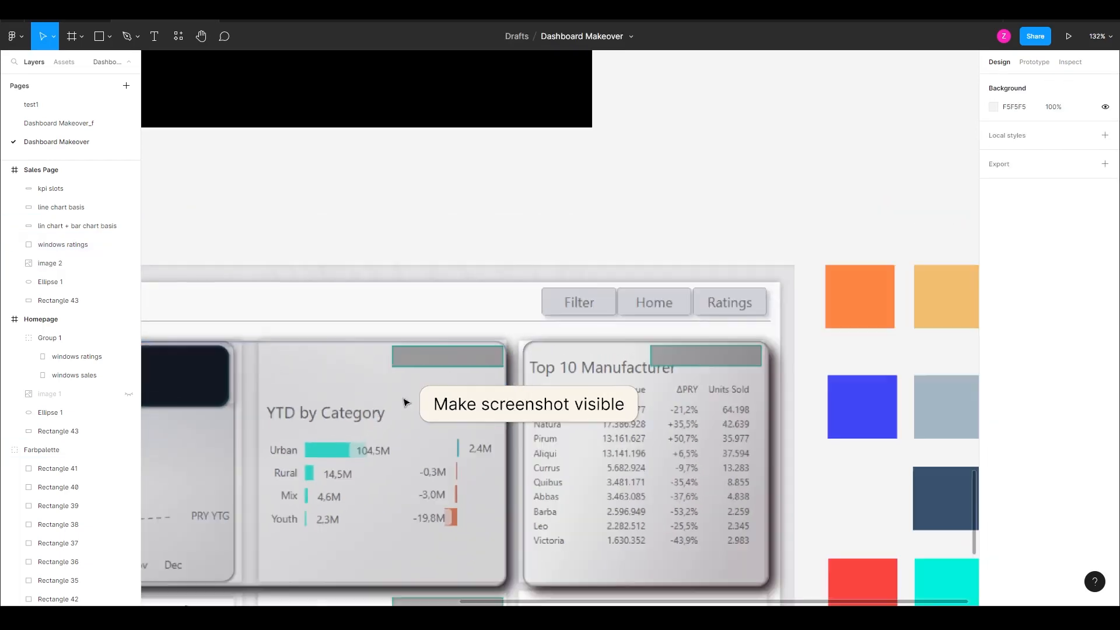
scroll(412, 400, "up", 3)
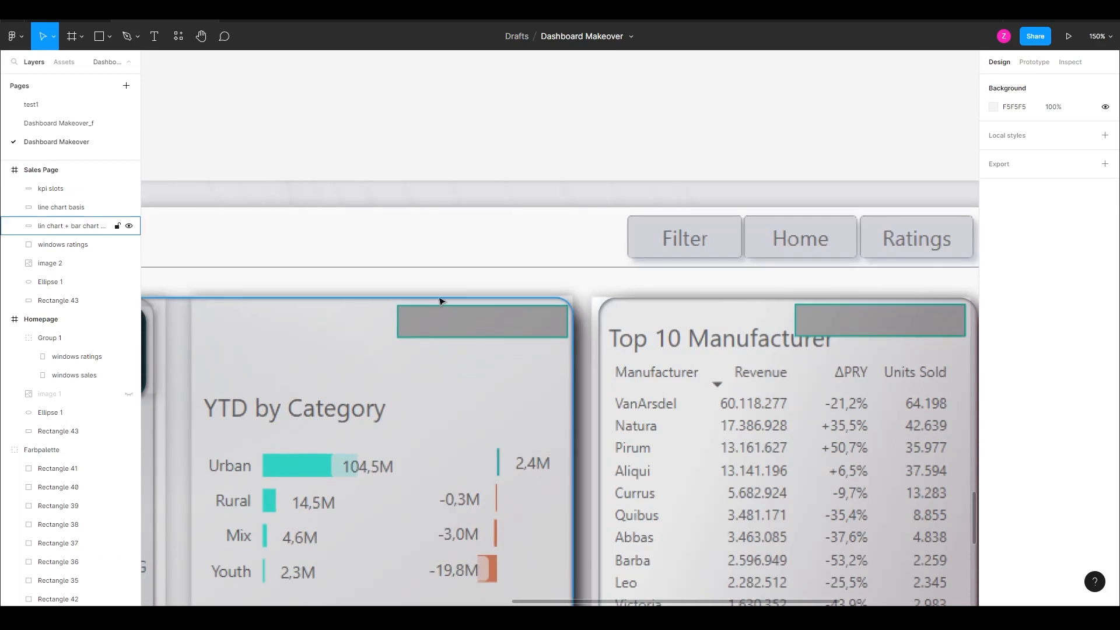
key("r")
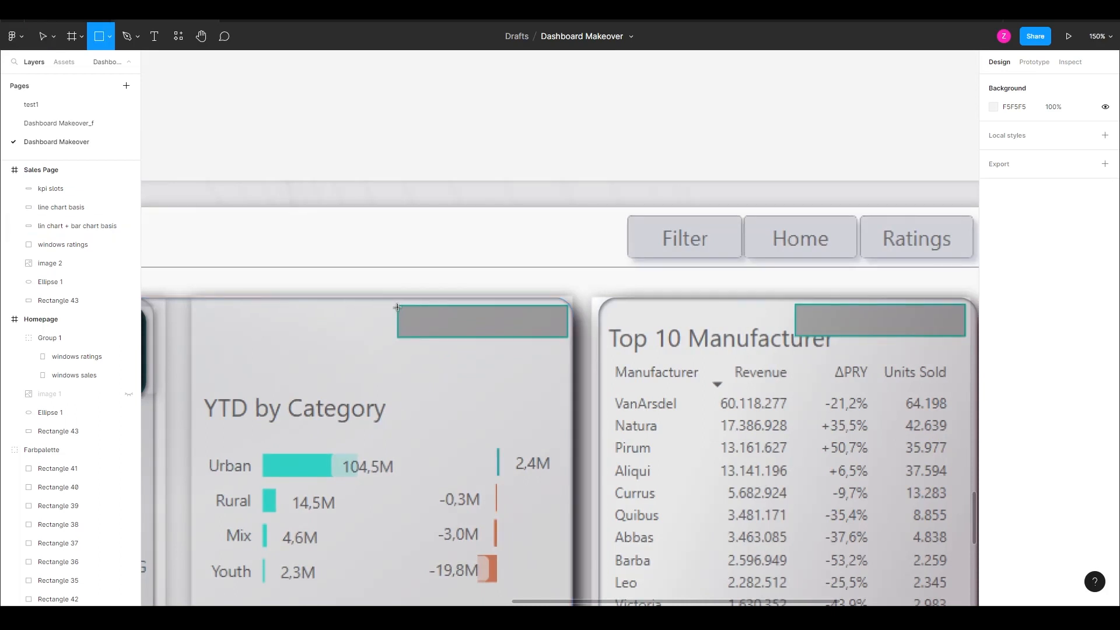
left_click_drag(397, 307, 487, 336)
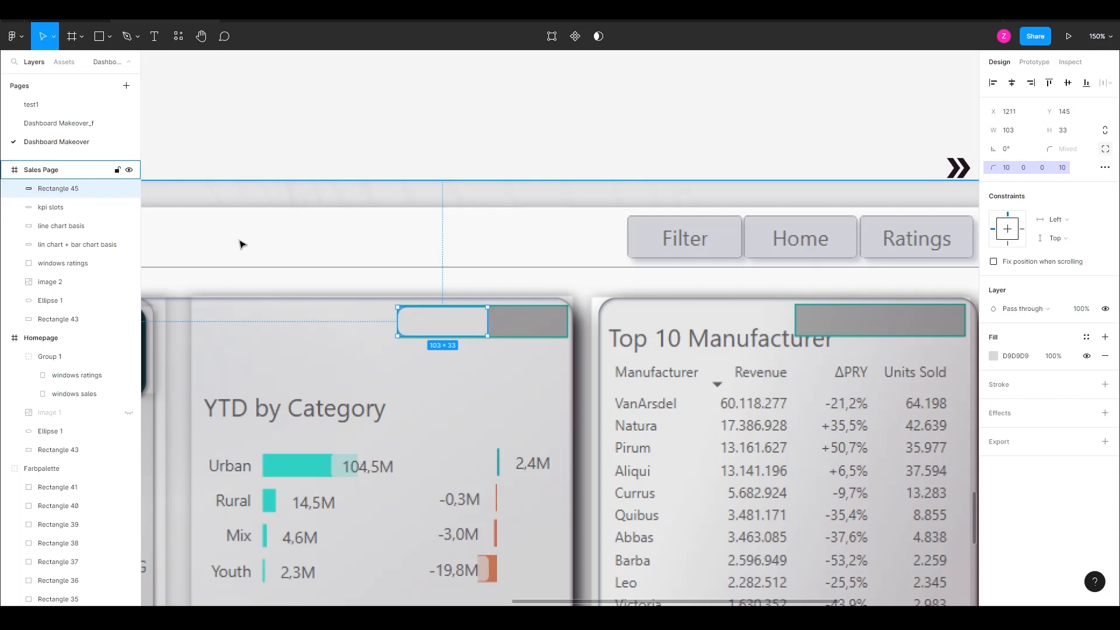
left_click(129, 282)
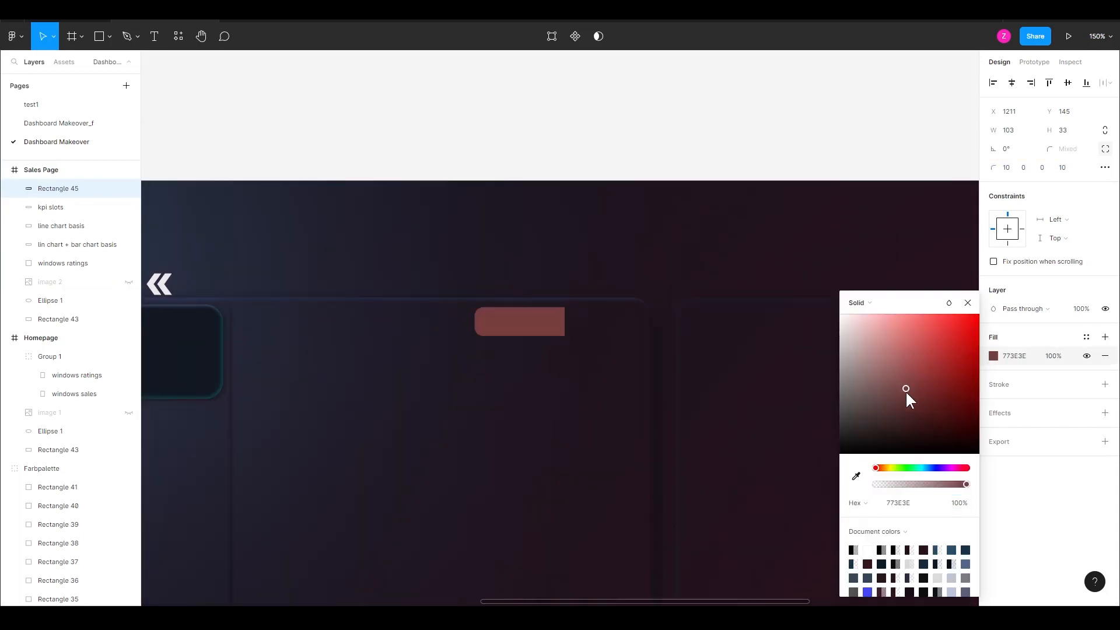
Step: Fill the button rectangle with 121722 sampled from the kpi slots rectangle, and add a 5% black inside stroke plus inner and drop shadows
key("i")
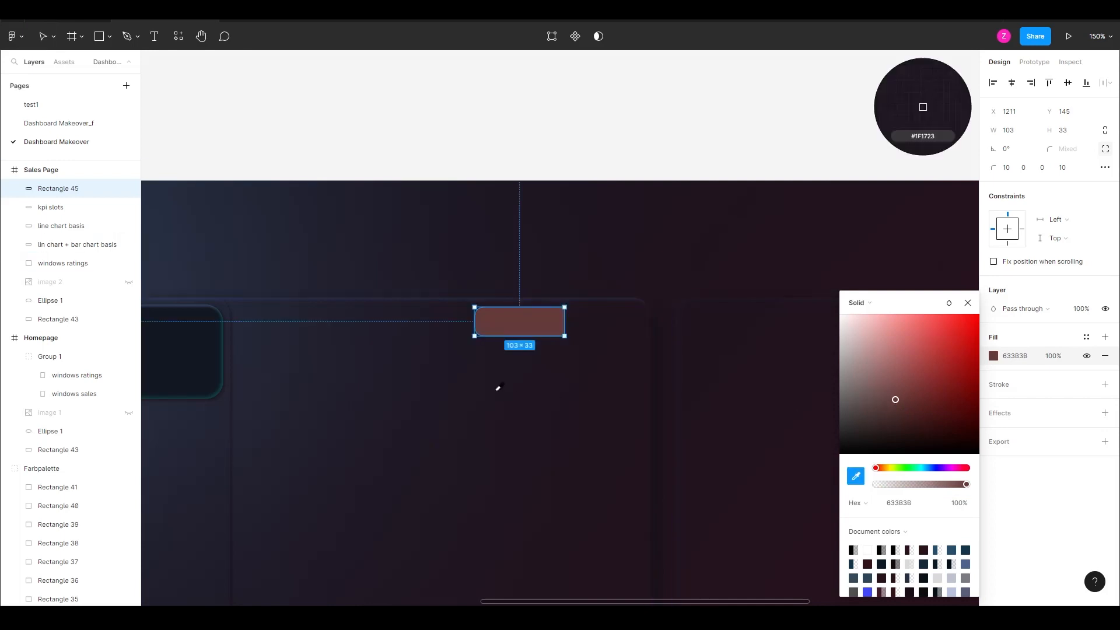
left_click(182, 357)
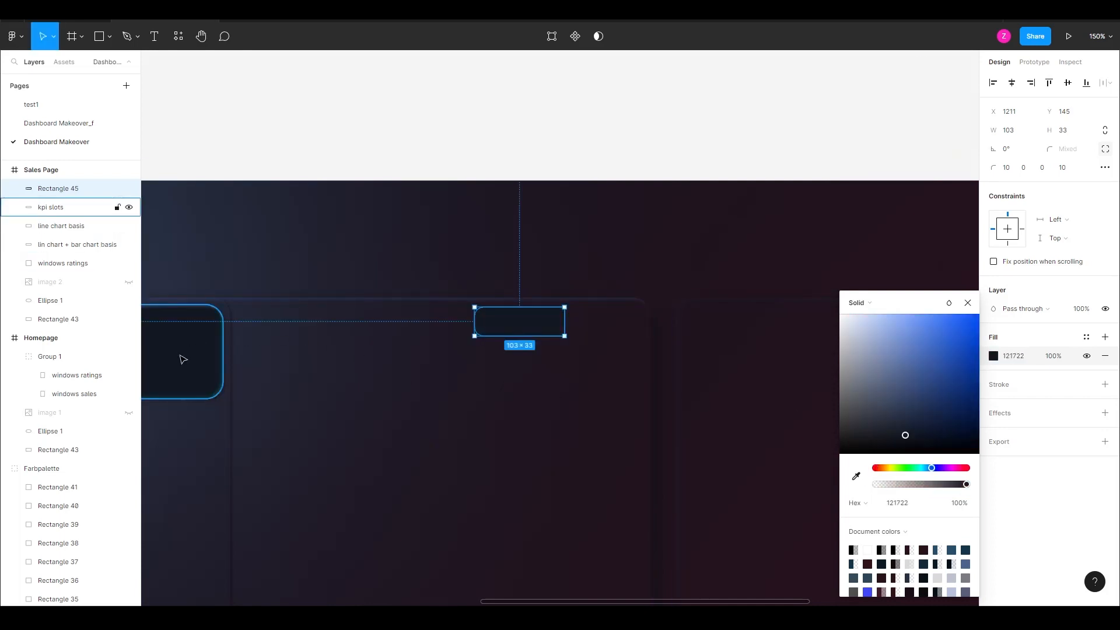
left_click(1104, 385)
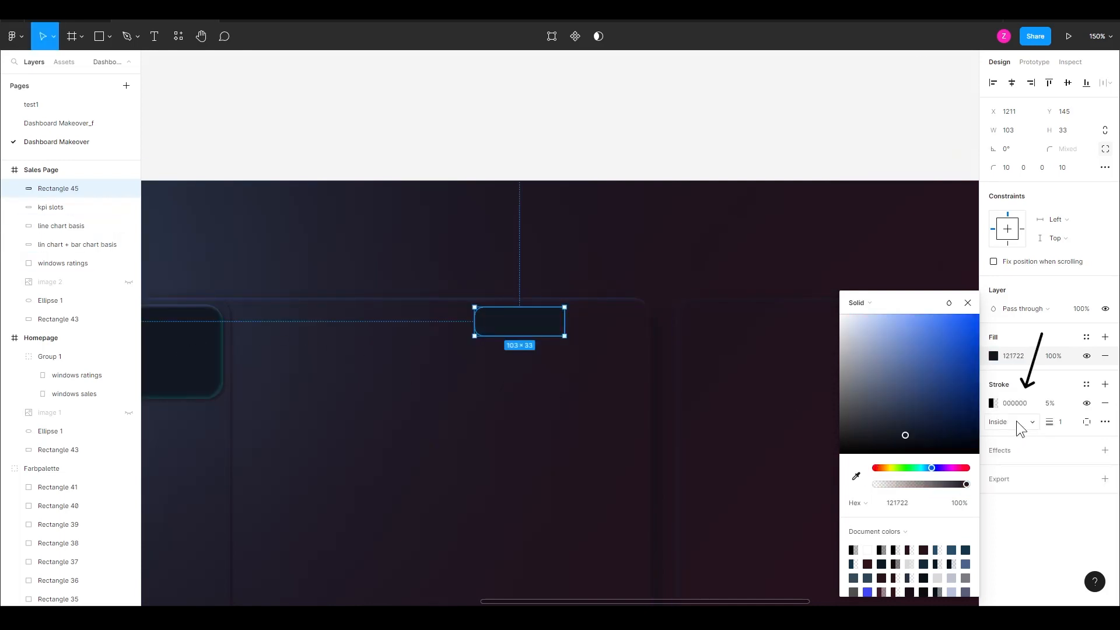
left_click(1041, 444)
Step: Compare the look of the small button rectangle with its inner shadow switched on and off
left_click(1086, 469)
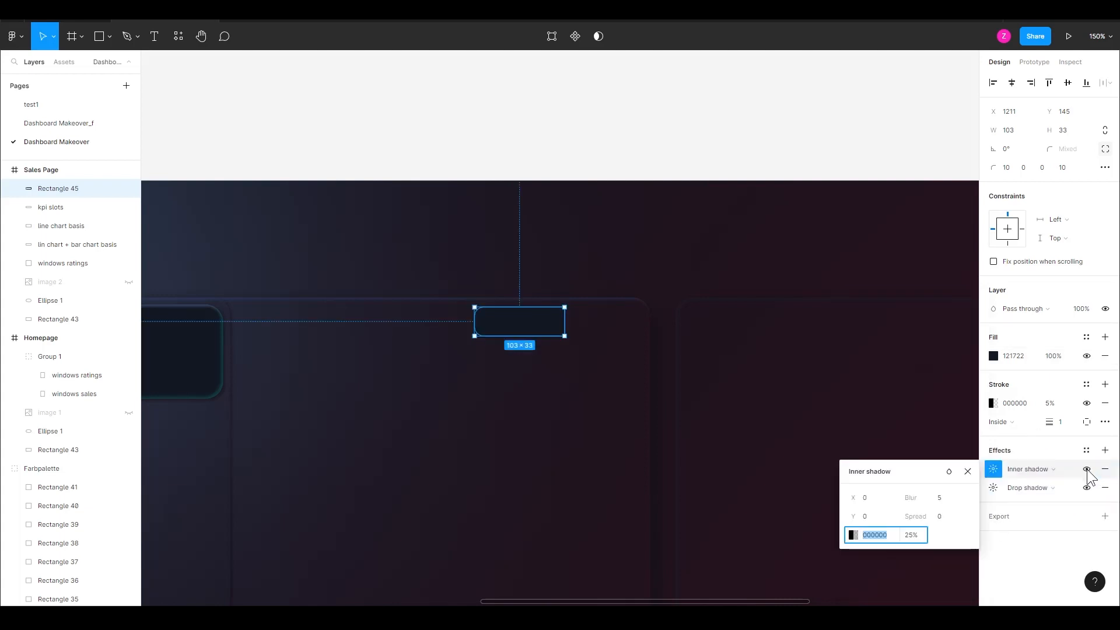
left_click(1087, 470)
left_click(1087, 470)
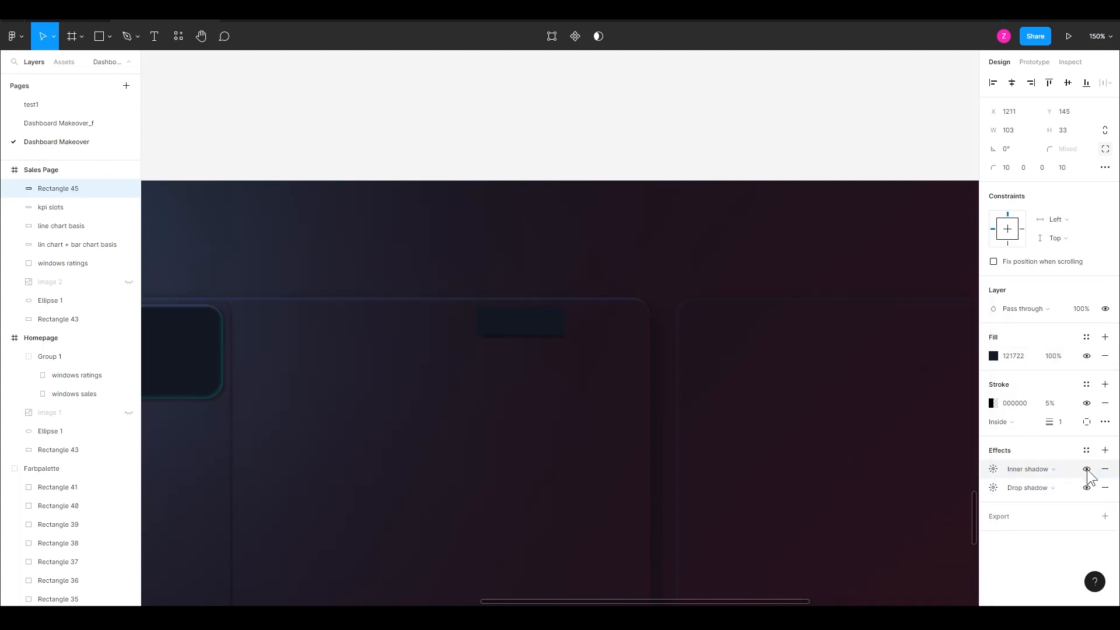
left_click(1087, 469)
left_click(1087, 470)
left_click(992, 470)
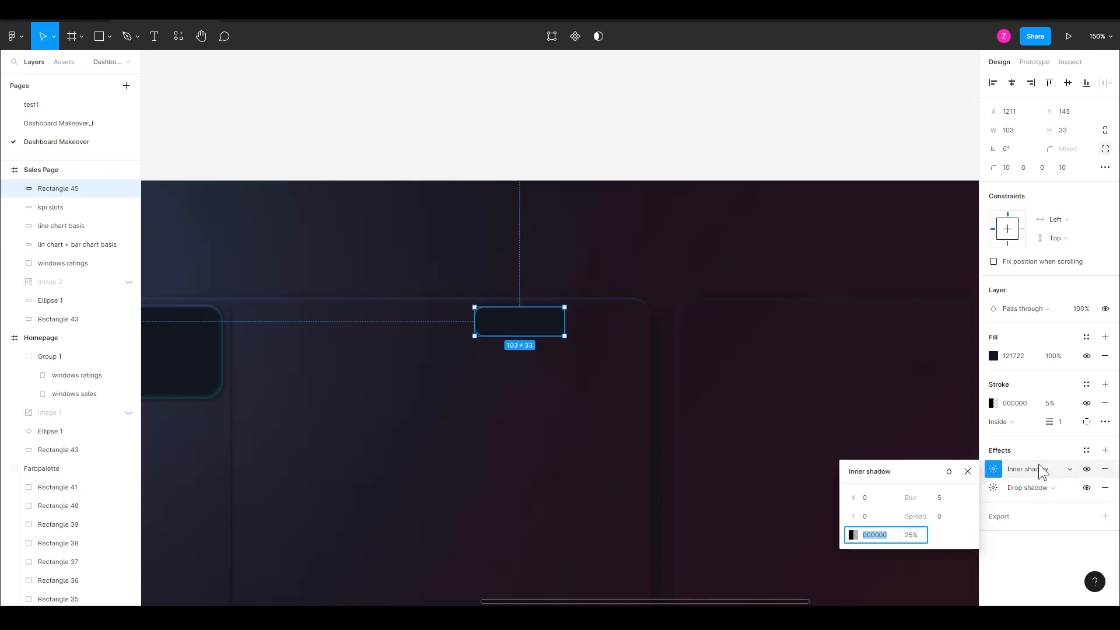
left_click(702, 318)
scroll(702, 318, "up", 3)
scroll(702, 318, "up", 5)
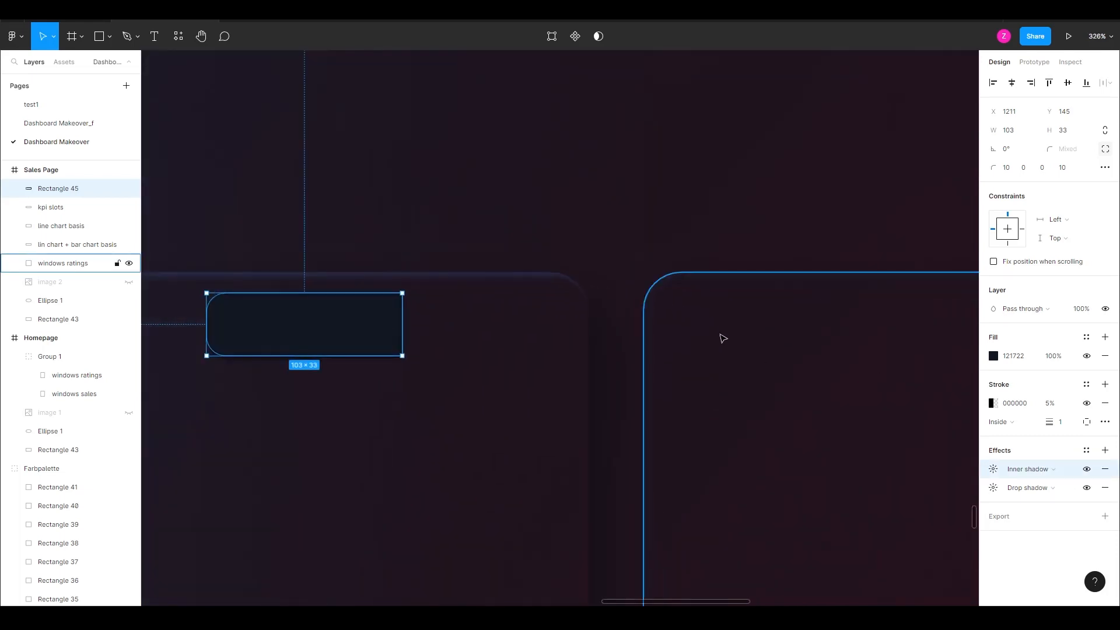
left_click(1087, 470)
left_click(1087, 469)
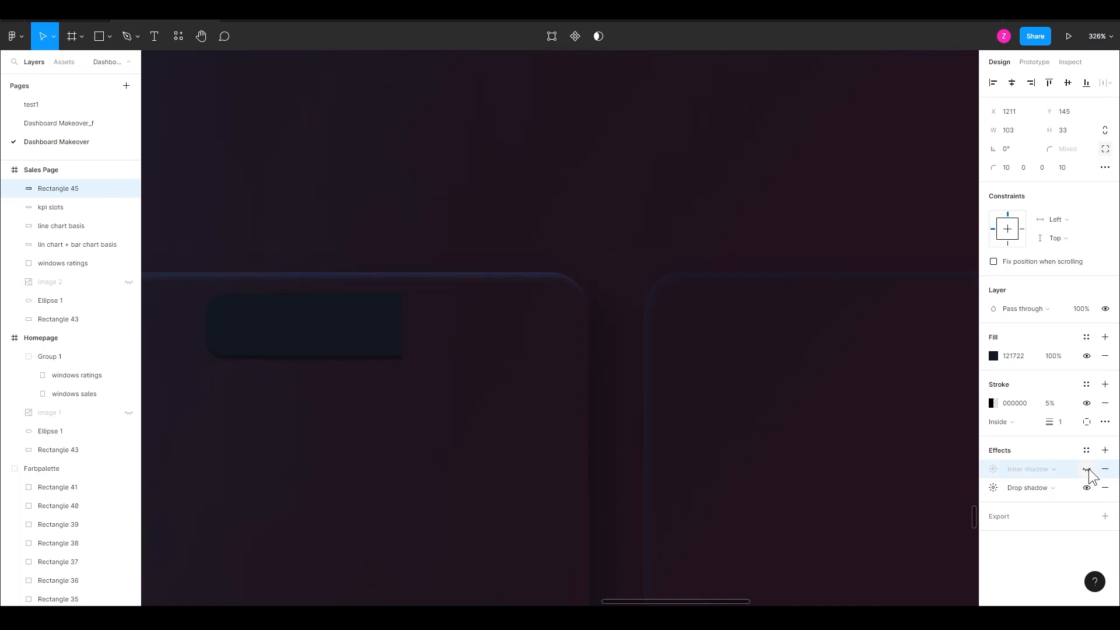
left_click(1086, 469)
left_click(1087, 470)
left_click(1087, 470)
left_click(1087, 470)
left_click(1087, 469)
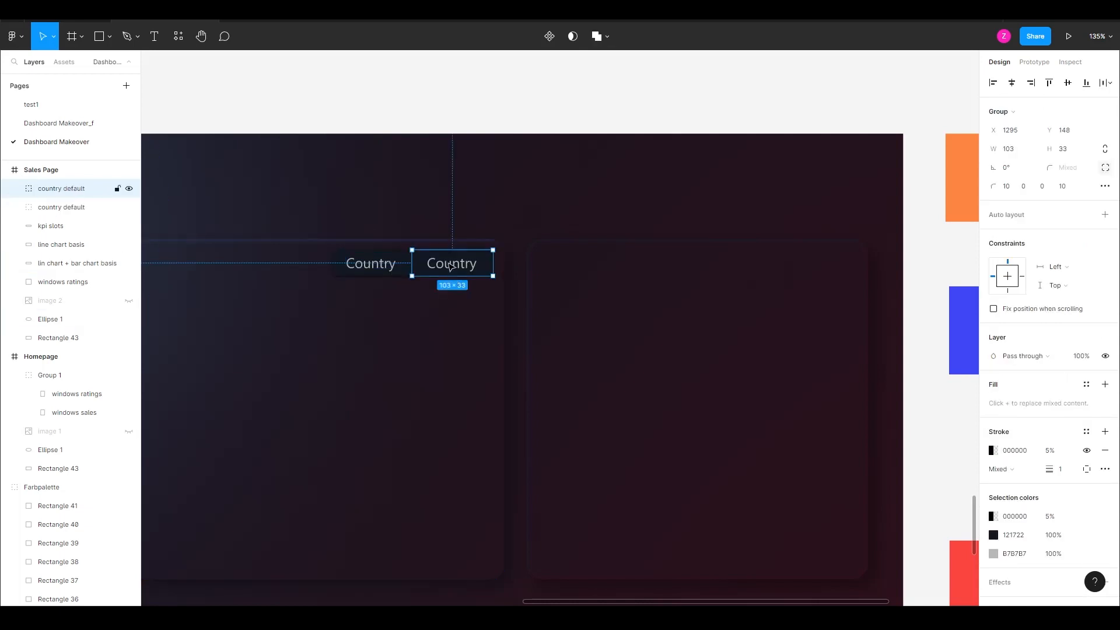
Step: Set the corner radii of the second Country button to 0, 10, 10 and 0 so only its right side is rounded
left_click(1005, 189)
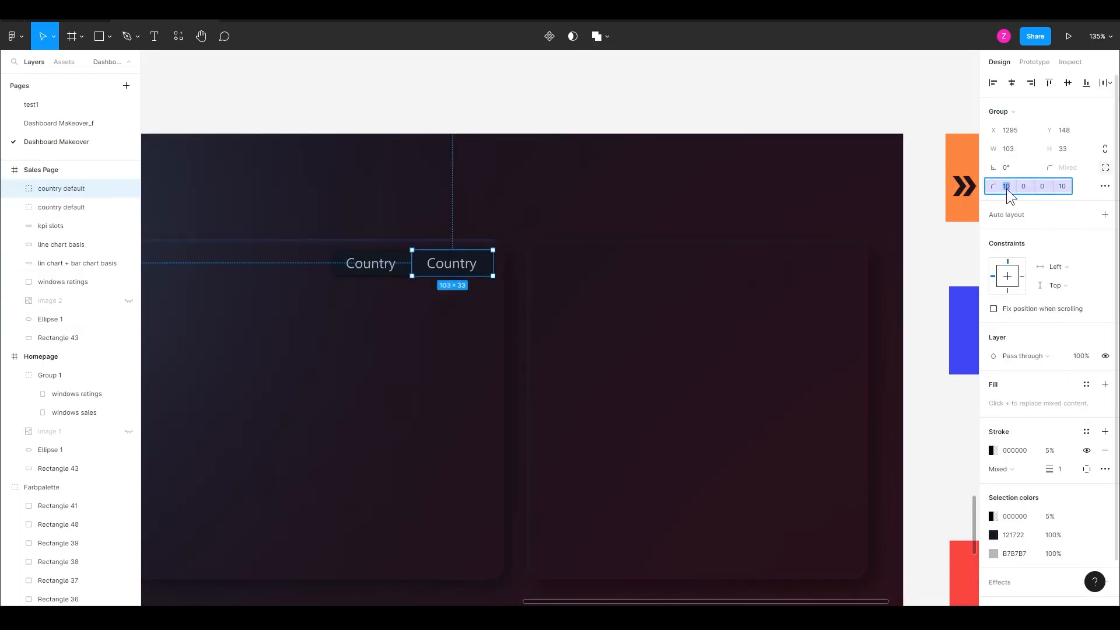
type("0")
key("Tab")
type("10")
key("Tab")
type("10")
key("Tab")
type("0")
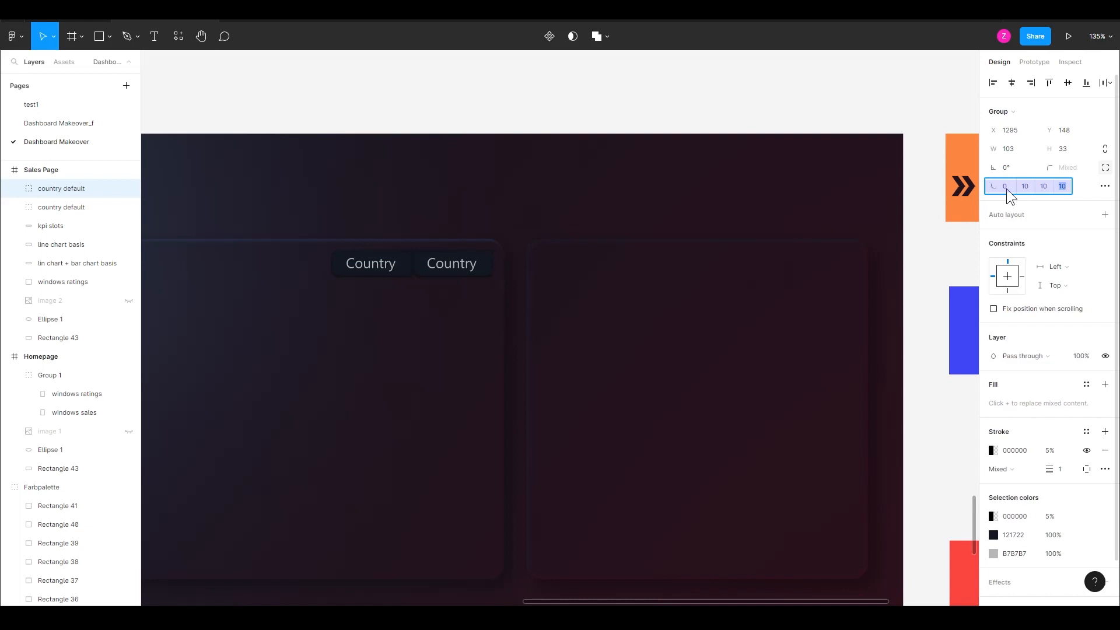
key("Return")
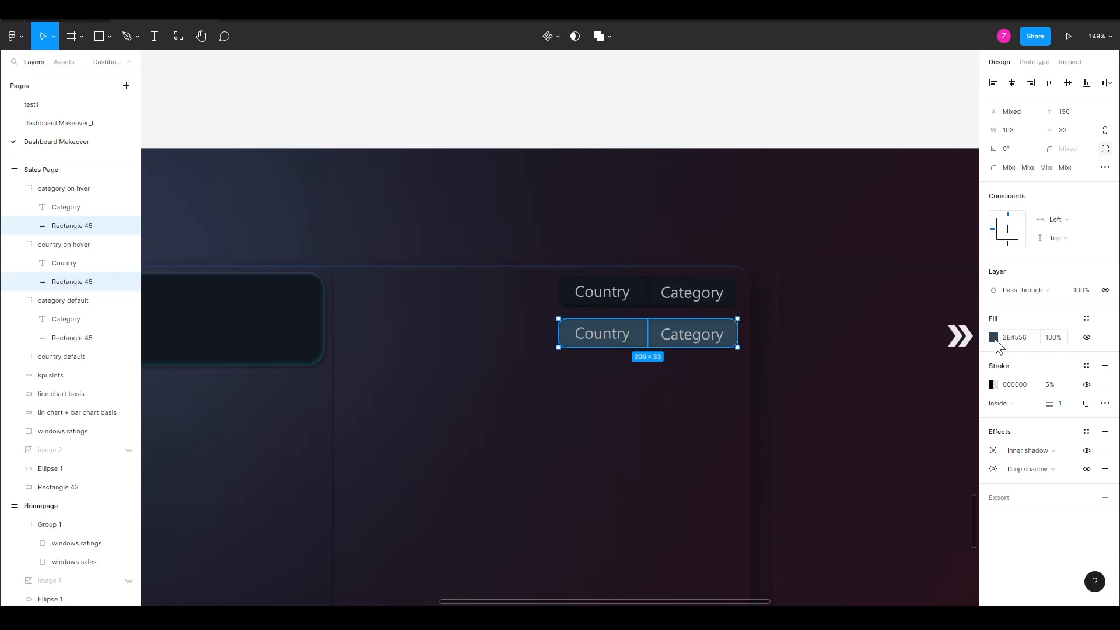
Step: Adjust the fill of the Country and Category hover buttons, and fill the copied pair below them with 06070B
left_click(994, 338)
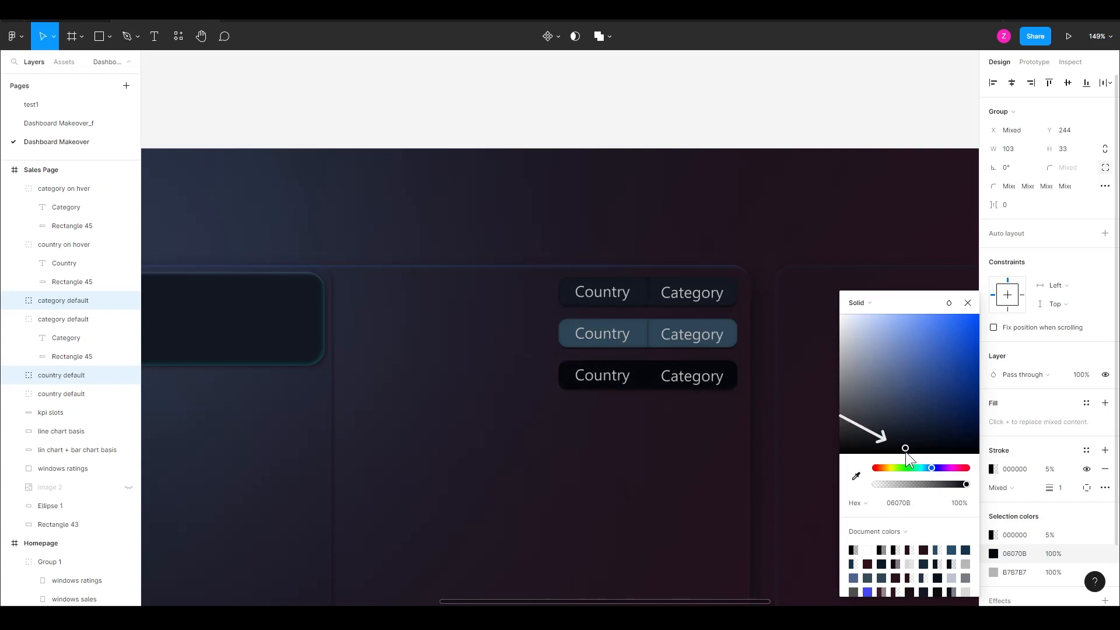
left_click(643, 92)
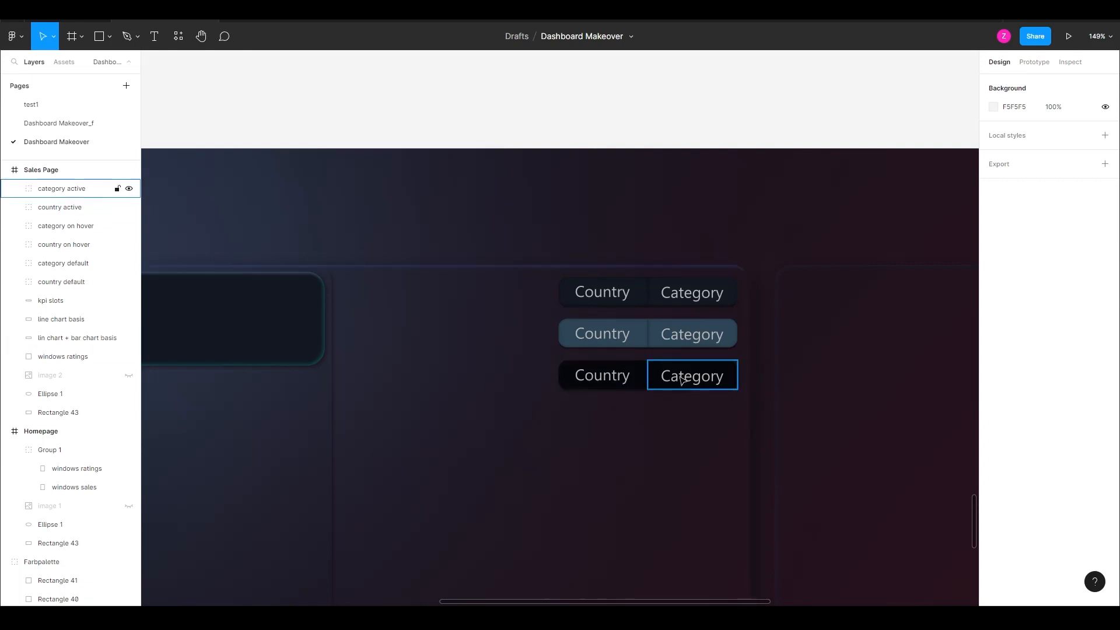
Step: Draw an EAEAEA line about 118 long and 1.5 thick along the black Country button's lower edge and place it in the country active group
key("l")
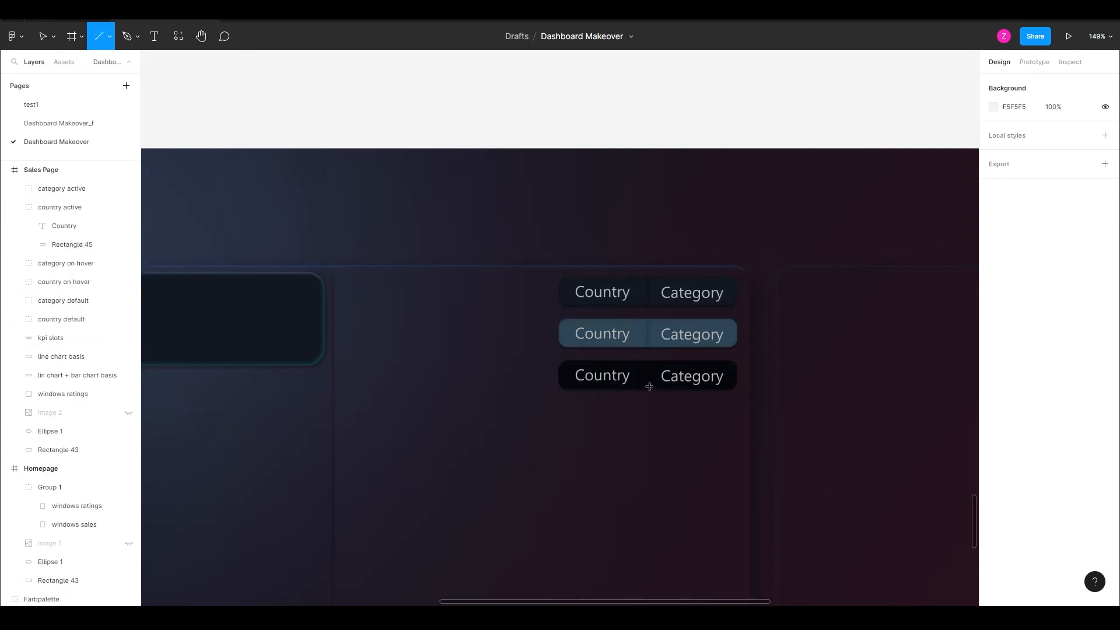
left_click_drag(646, 388, 544, 394)
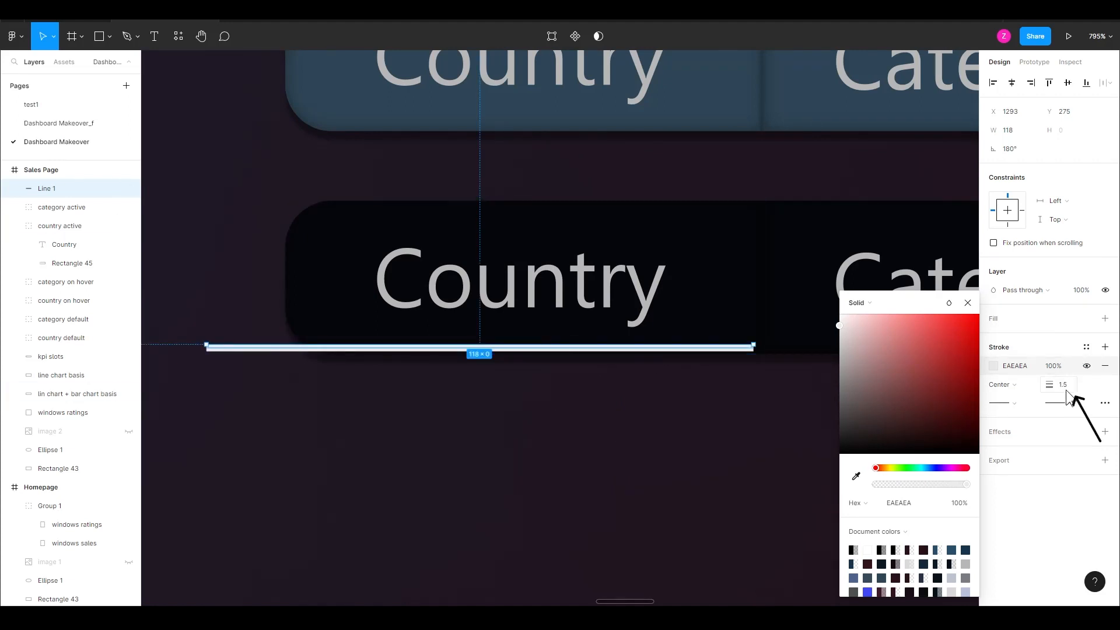
left_click_drag(47, 188, 54, 205)
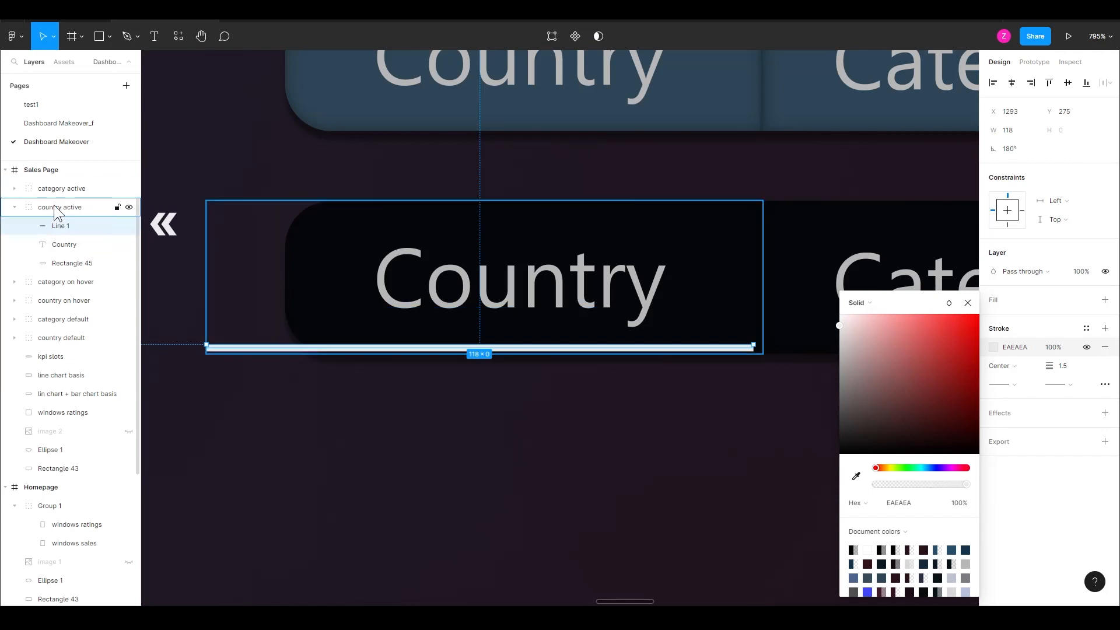
Step: Duplicate the country active button's rectangle, place the copy just below the line in the layer order, and mask the line with it
left_click(73, 260)
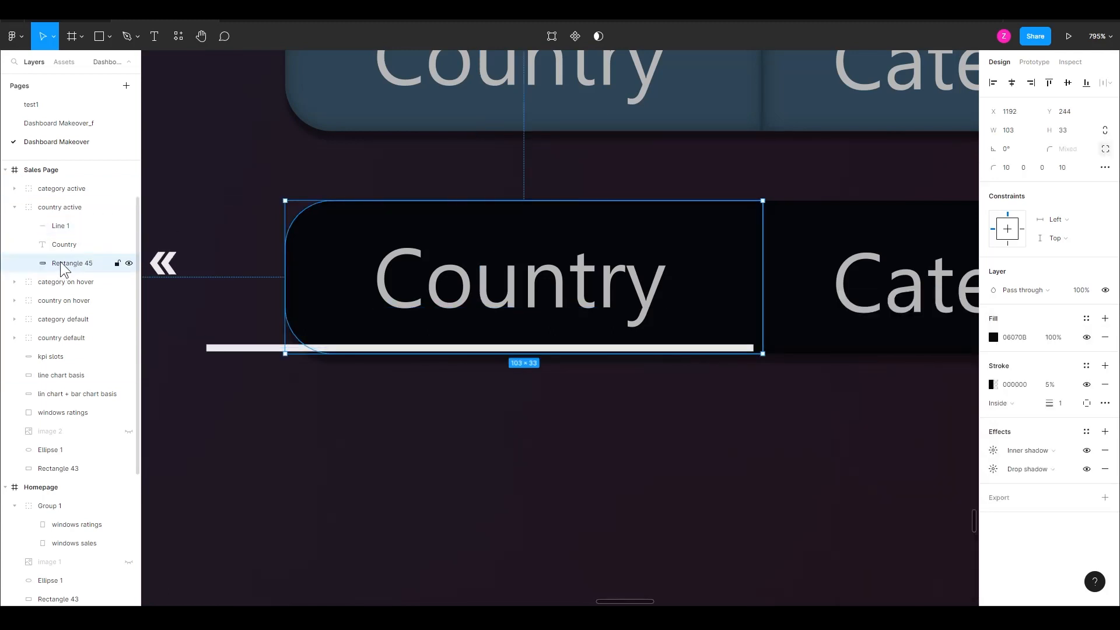
key("ctrl+d")
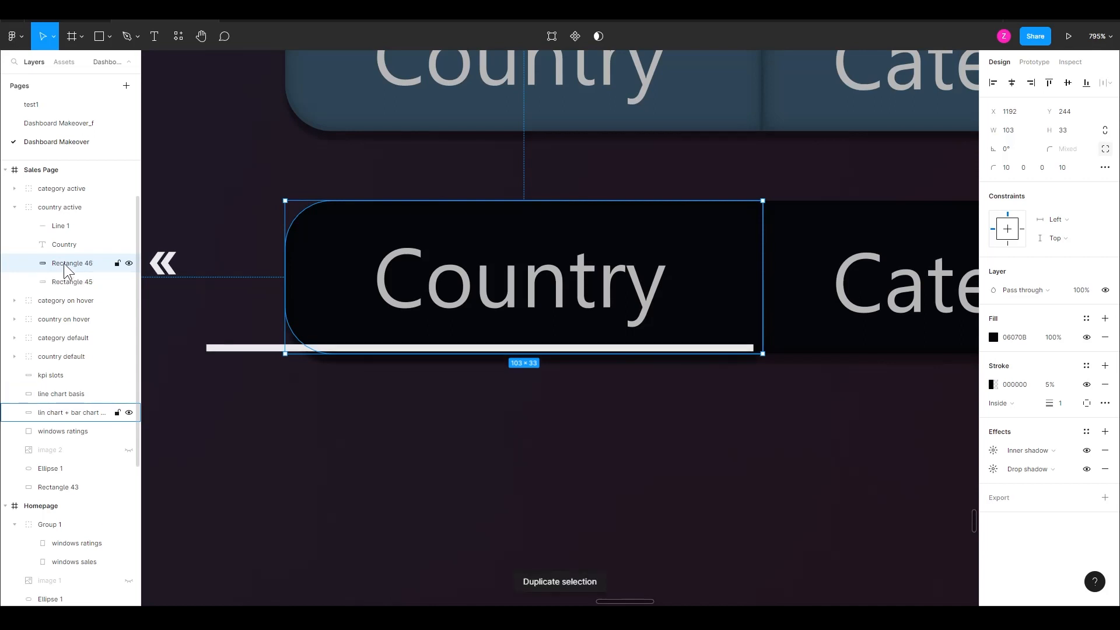
left_click_drag(64, 264, 61, 235)
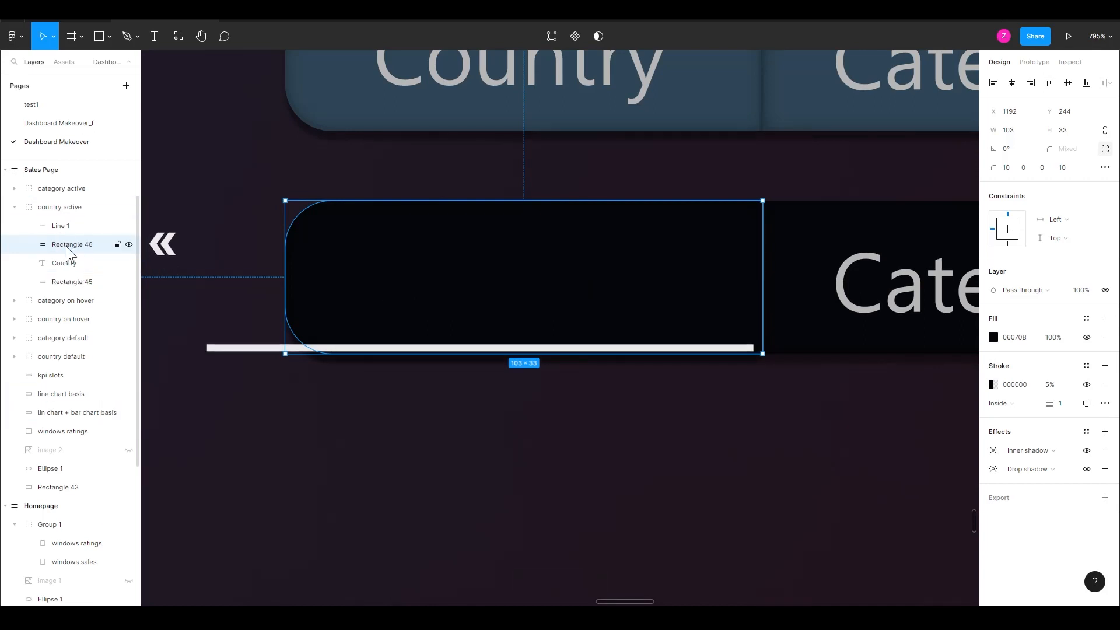
left_click(61, 228, "shift")
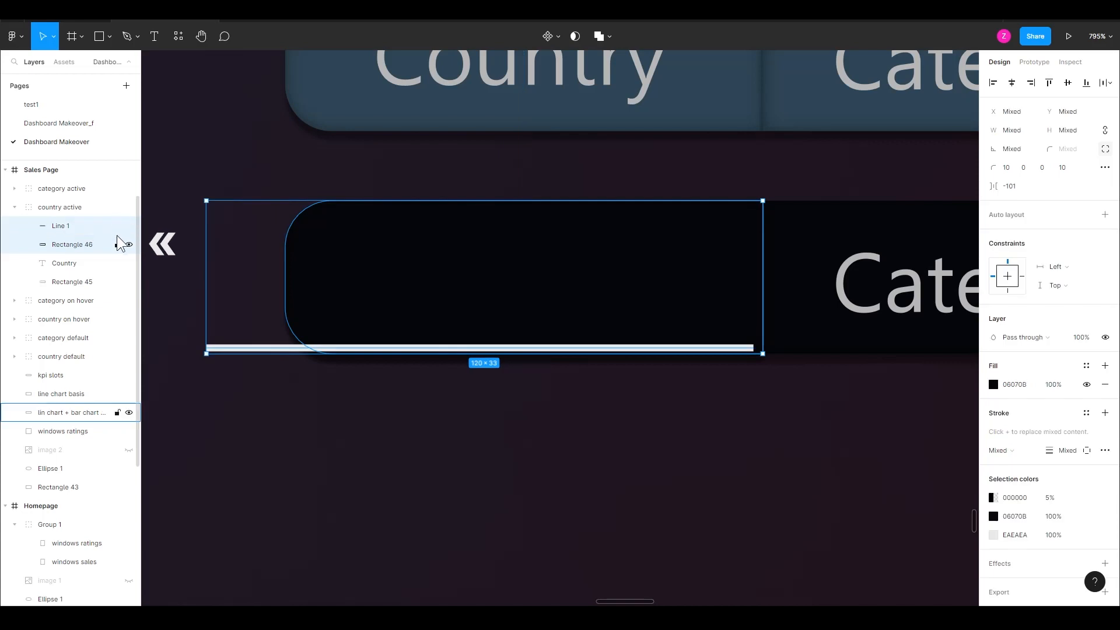
left_click(576, 37)
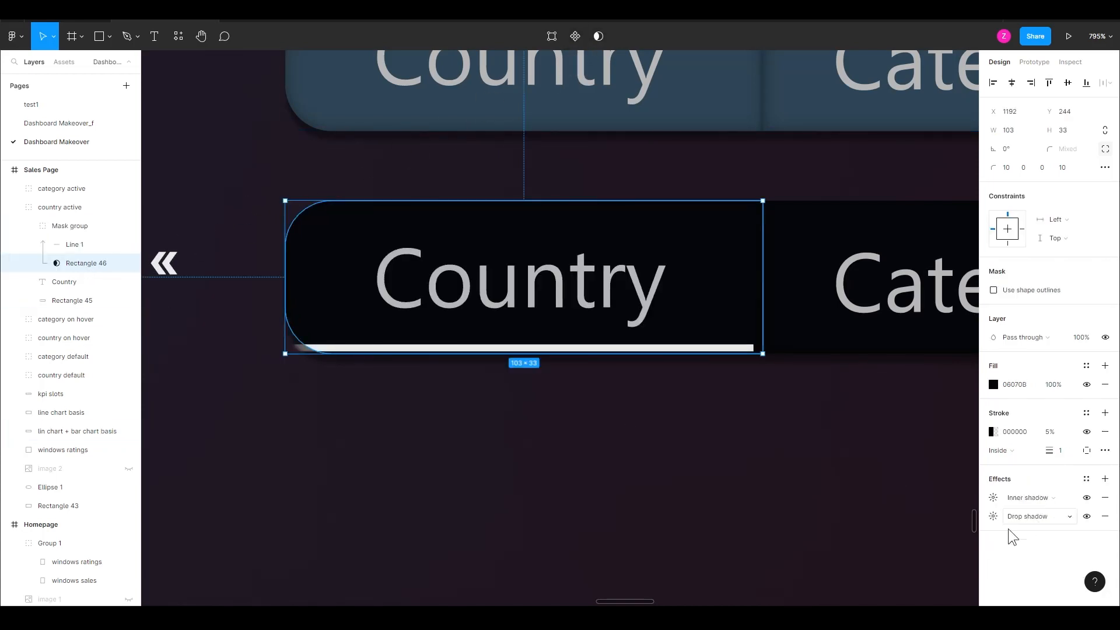
Step: Hide the mask rectangle's drop and inner shadows, and extend the underline to 120 so it reaches the Country button's right edge
left_click(1086, 516)
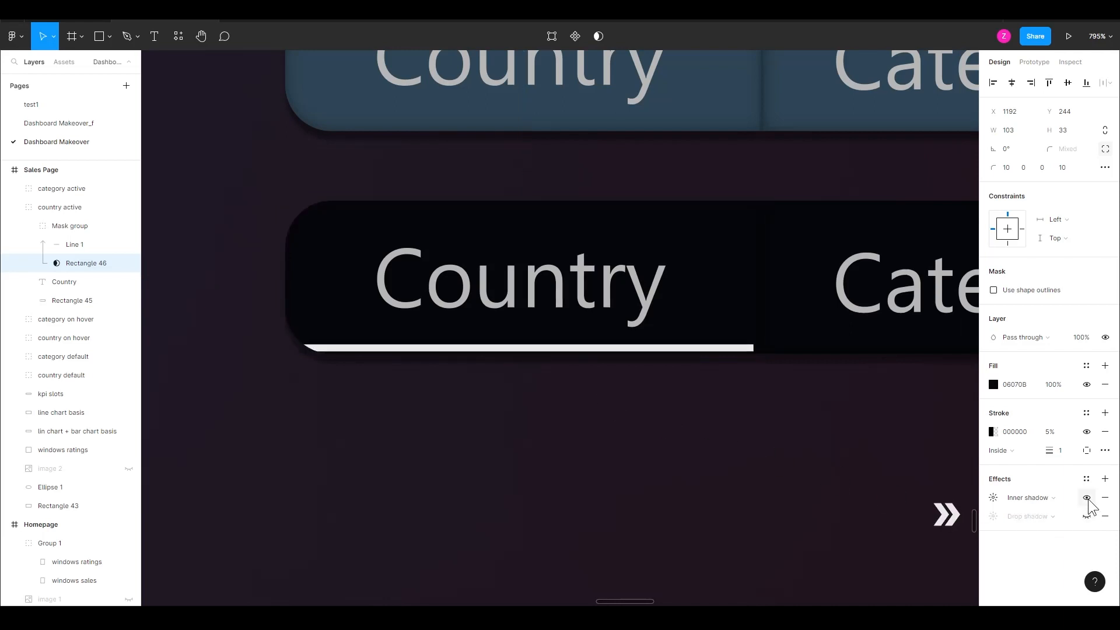
left_click(1086, 498)
left_click(758, 347)
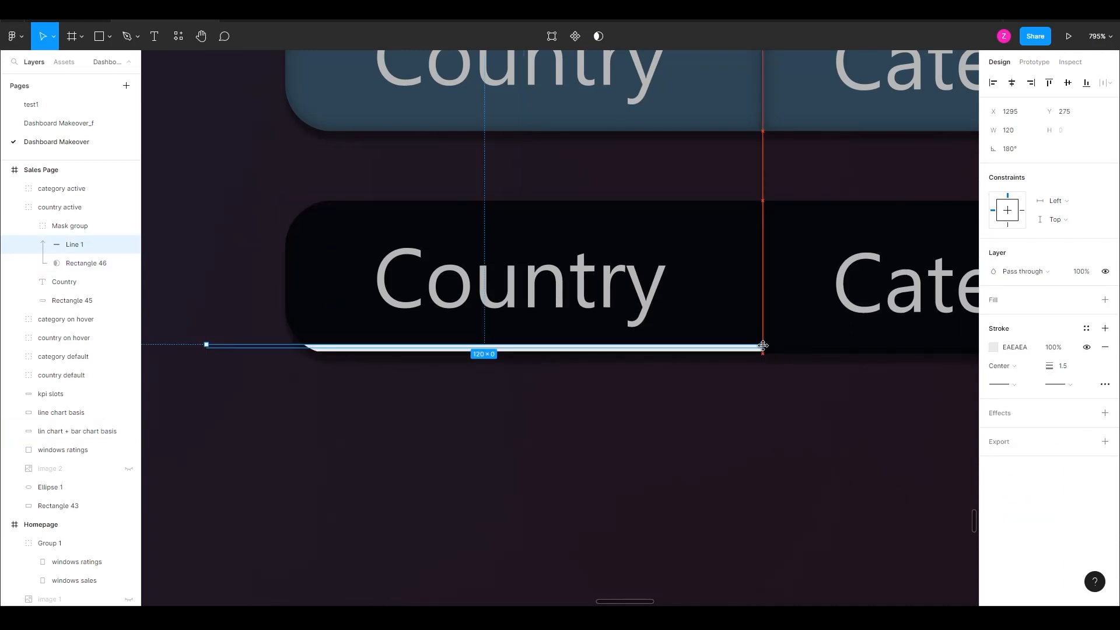
left_click_drag(761, 345, 762, 345)
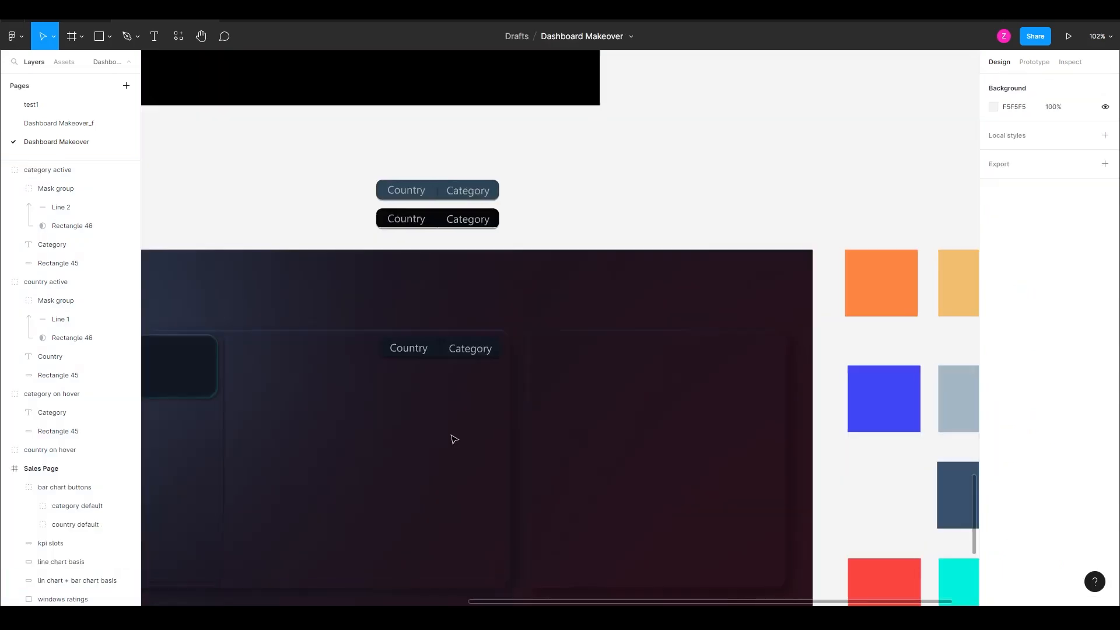
scroll(467, 372, "down", 3)
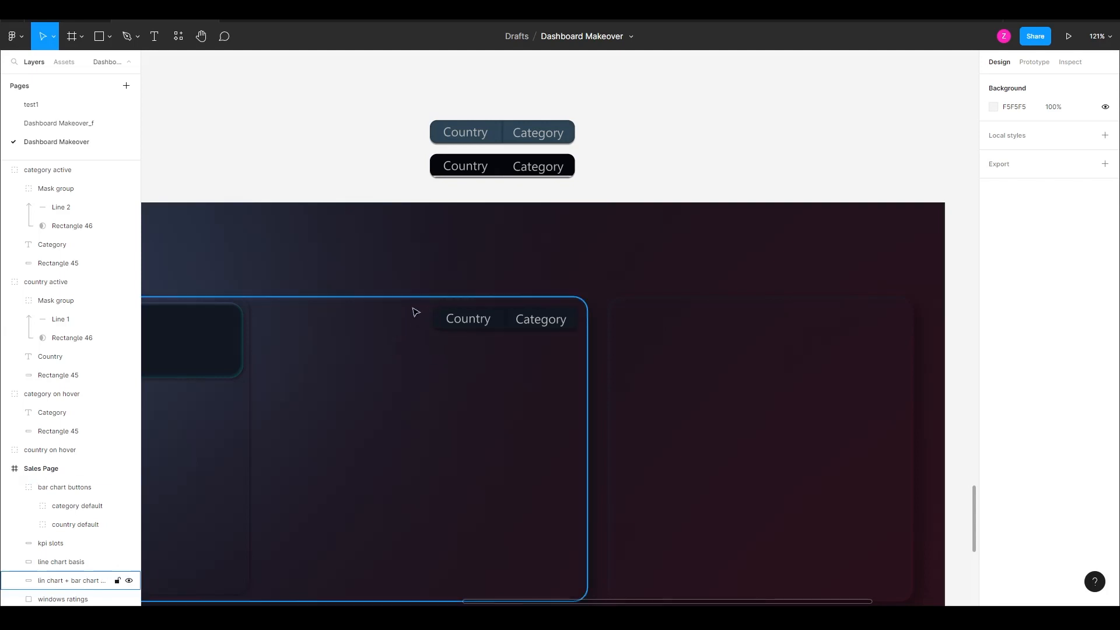
Step: Duplicate the large line and bar chart panel, shrink the copy to 284 × 96 around the Country/Category buttons, and place it behind the original
left_click(486, 373)
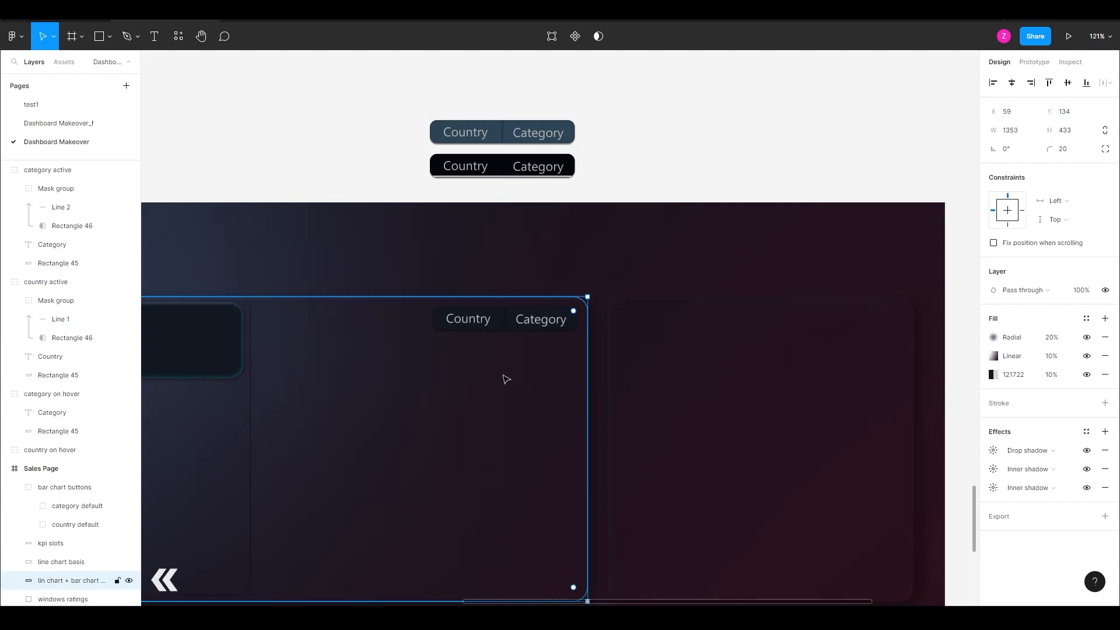
key("ctrl+d")
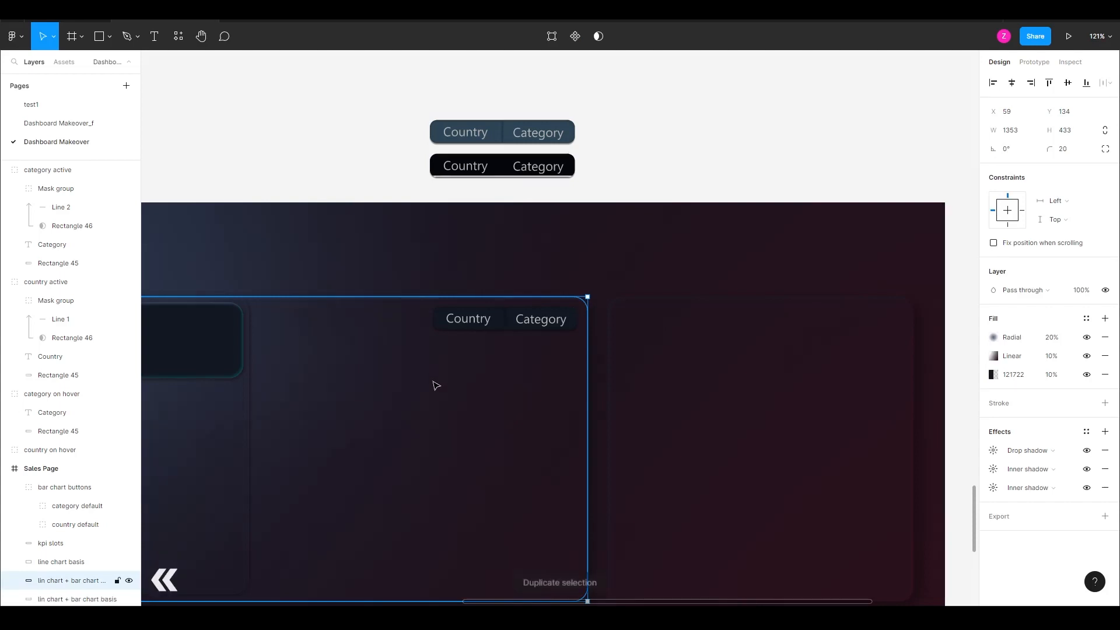
scroll(436, 385, "down", 5, "ctrl")
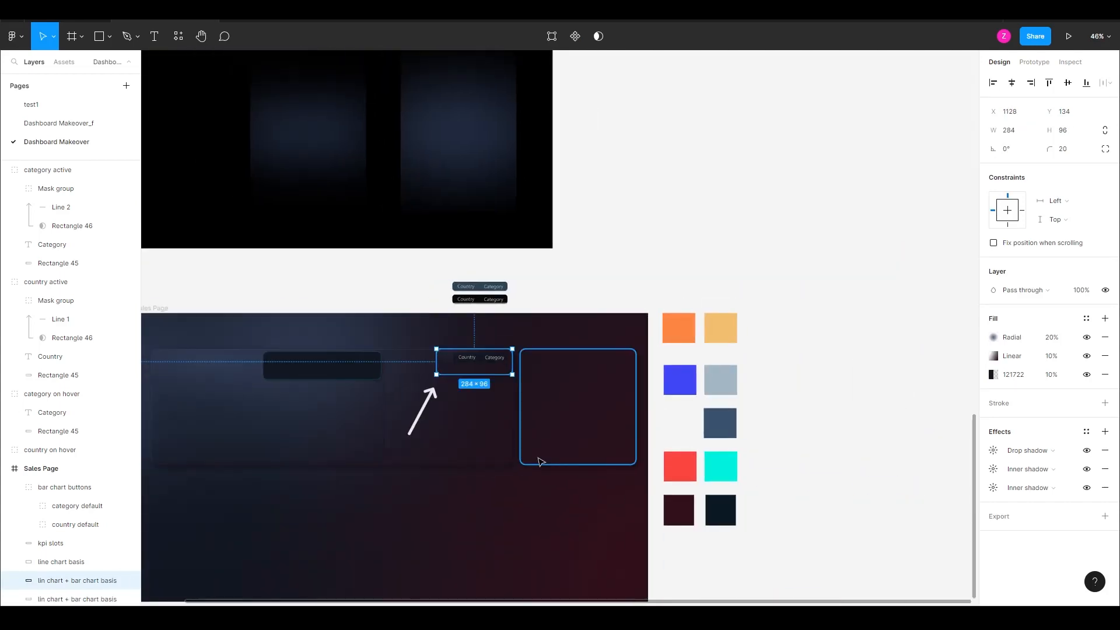
key("ctrl+z")
scroll(477, 390, "up", 5)
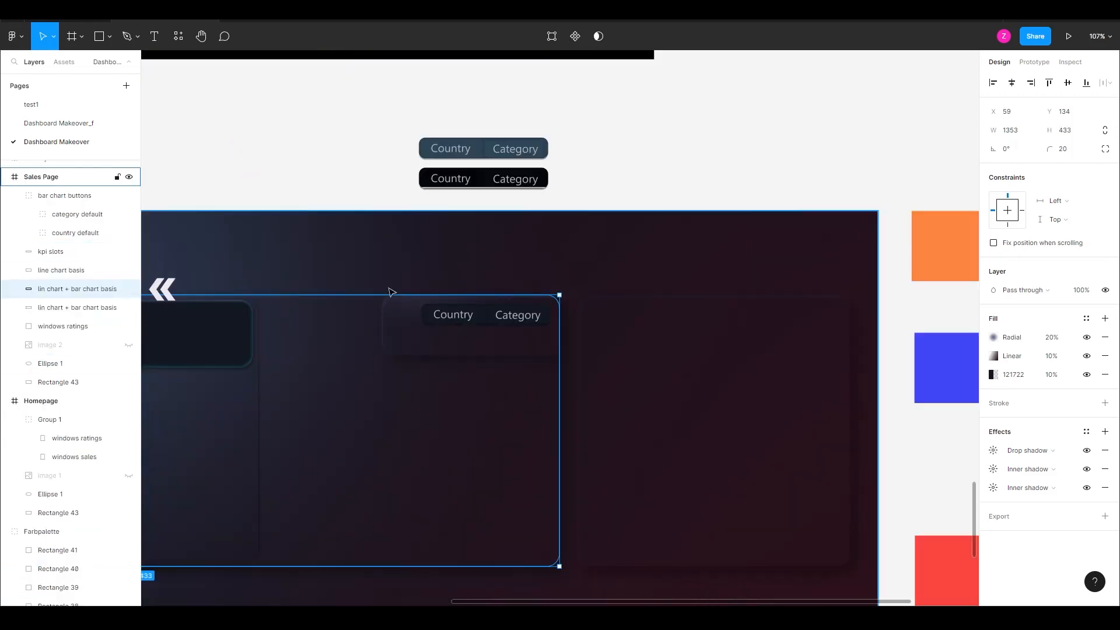
Step: Edit the large chart panel's vector outline and add two points on its upper edge near the Country button
left_click(552, 37)
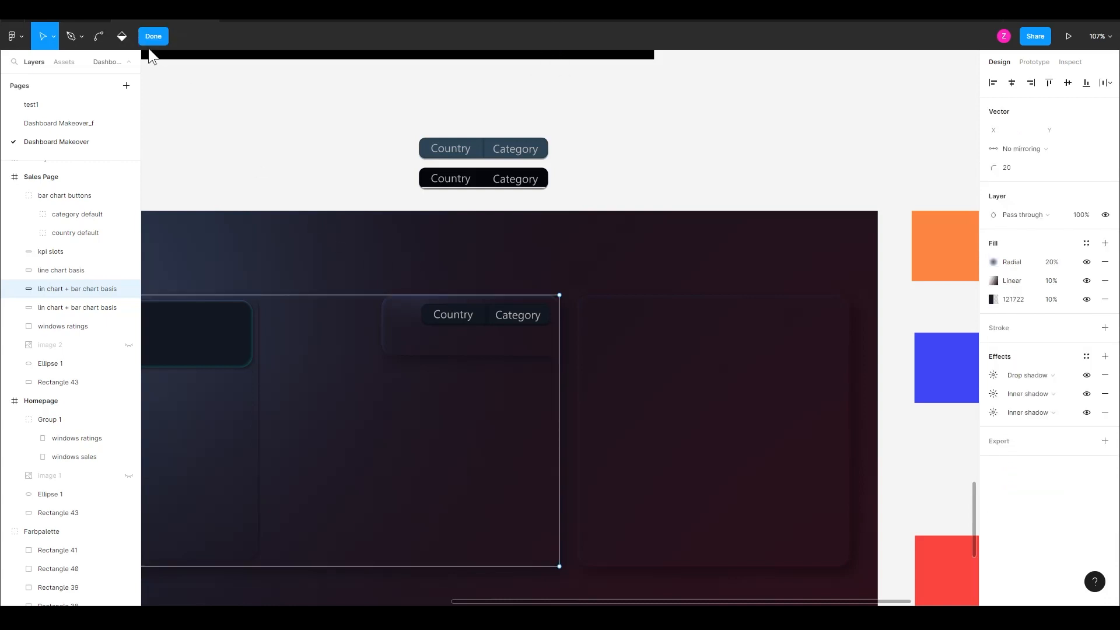
left_click(79, 35)
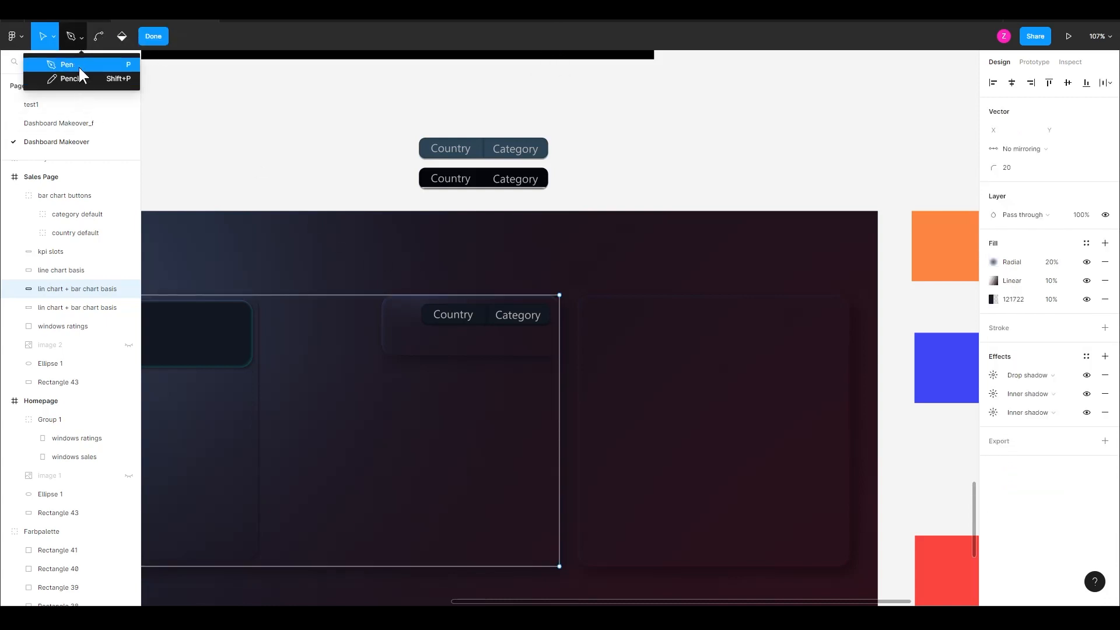
left_click(78, 65)
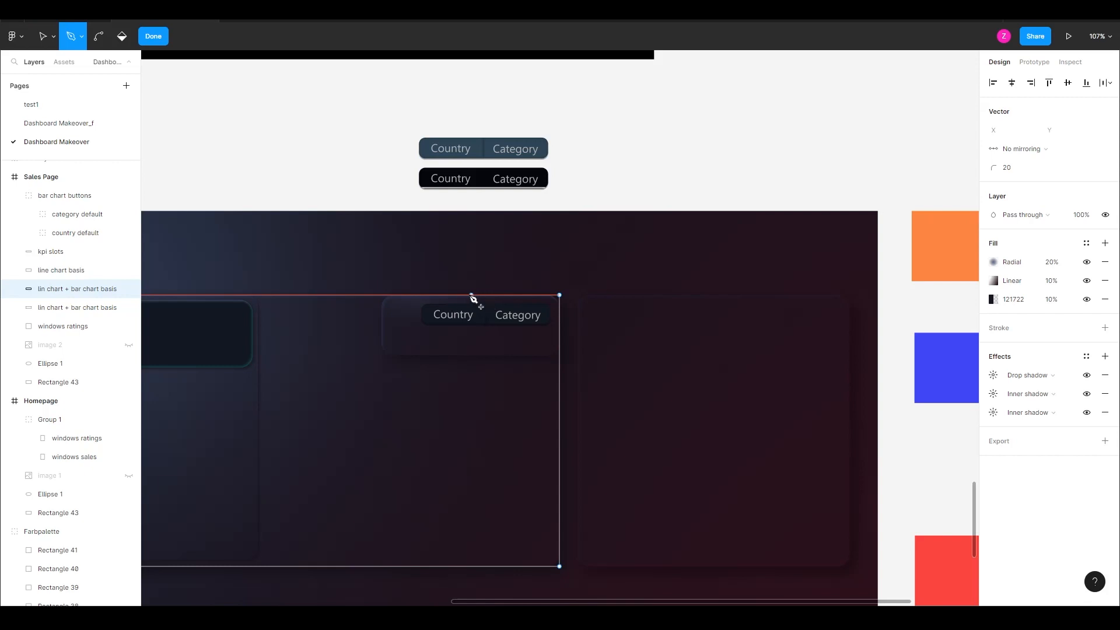
left_click(410, 294)
left_click(381, 295)
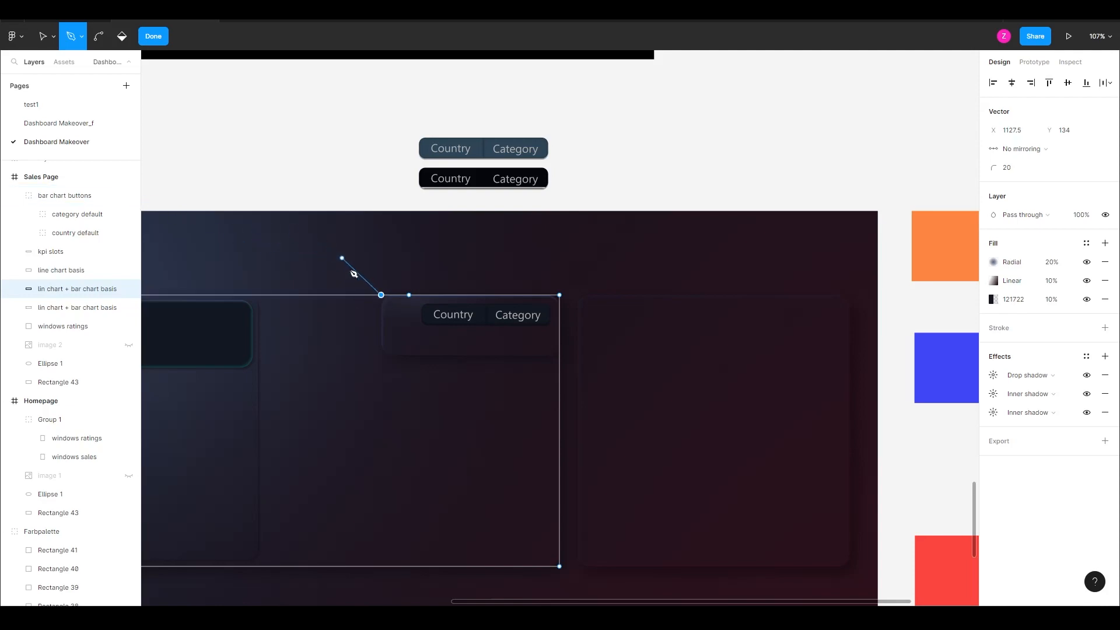
key("v")
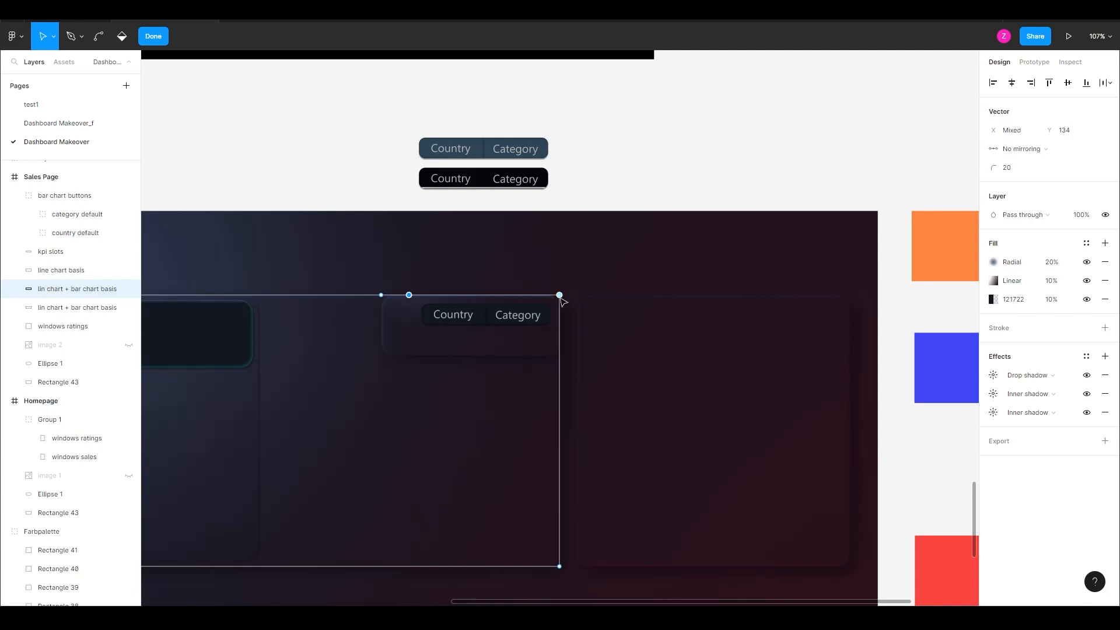
Step: Lower the panel's upper-right corner and adjacent point by about 60 to form a slanted notch around the buttons, and shift the slant slightly right
key("shift+Down")
key("shift+Down")
key("shift+Down")
key("shift+Down")
key("shift+Down")
key("shift+Down")
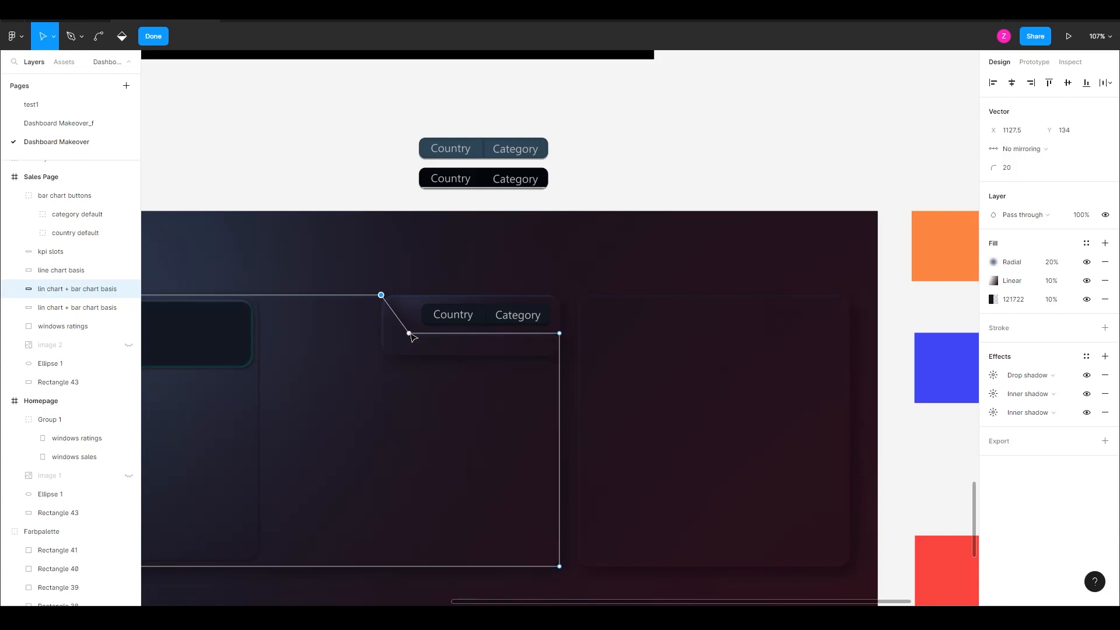
left_click(437, 387)
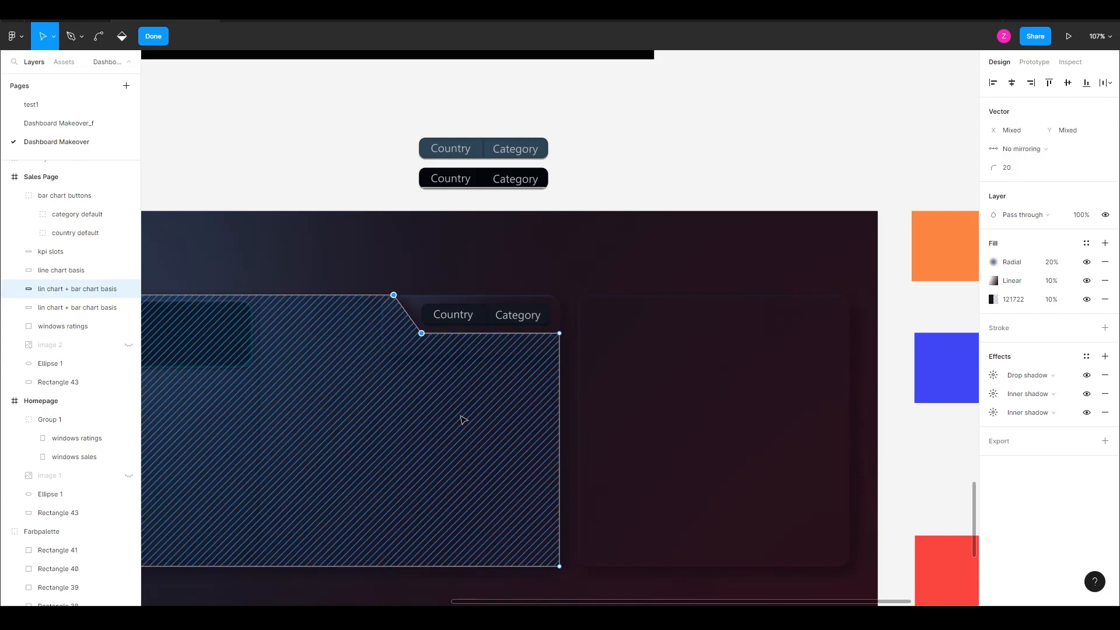
left_click(686, 169)
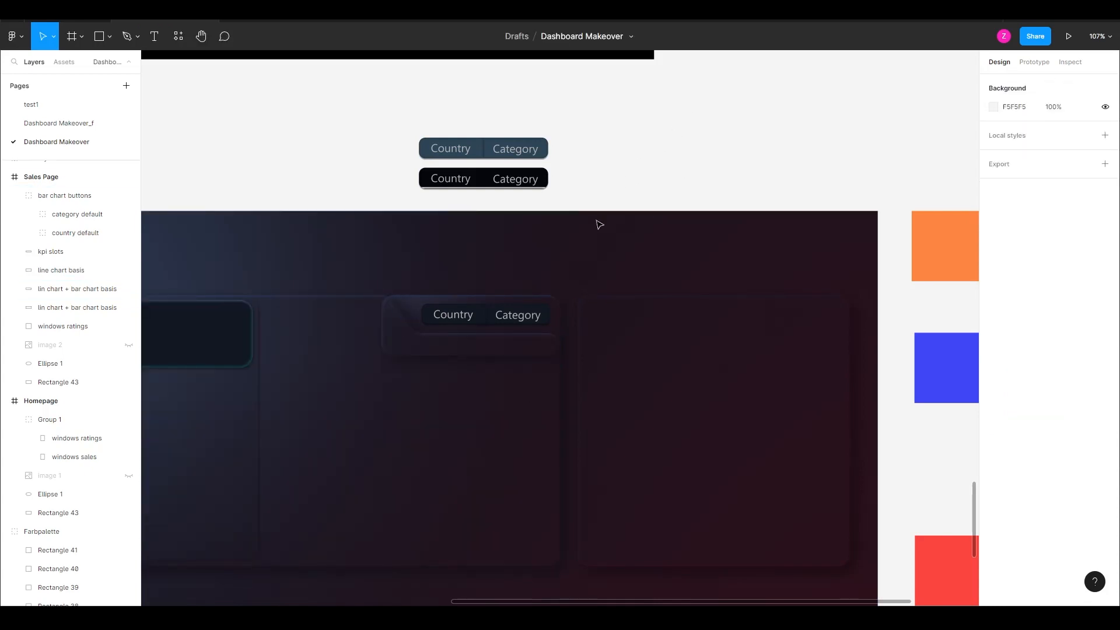
Step: Add a background blur effect to the notched chart panel
left_click(487, 407)
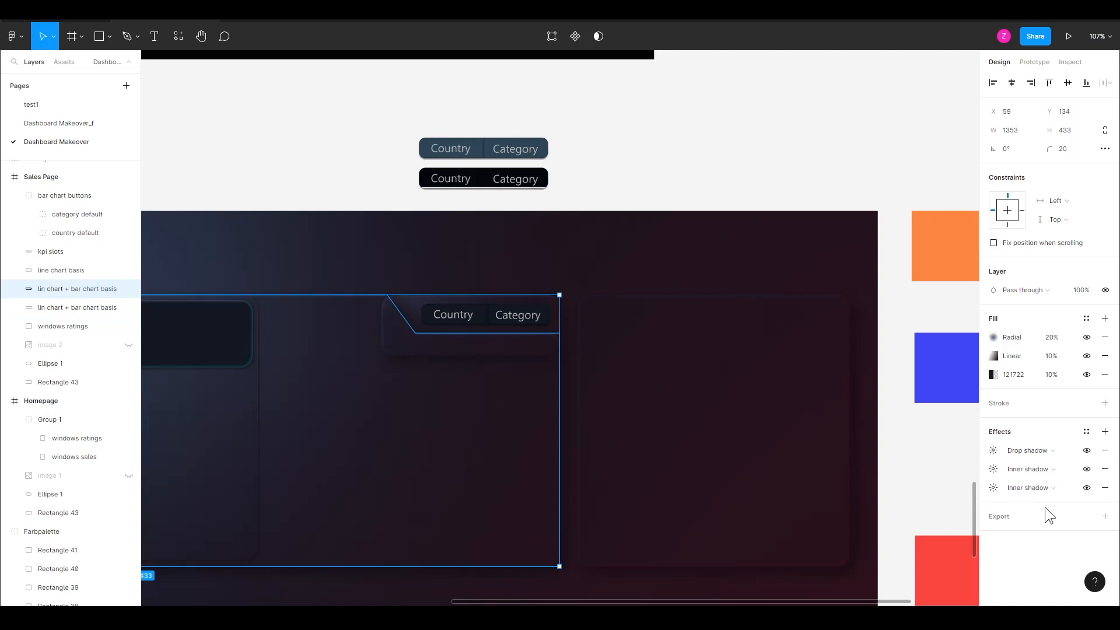
left_click(1104, 431)
left_click(1037, 452)
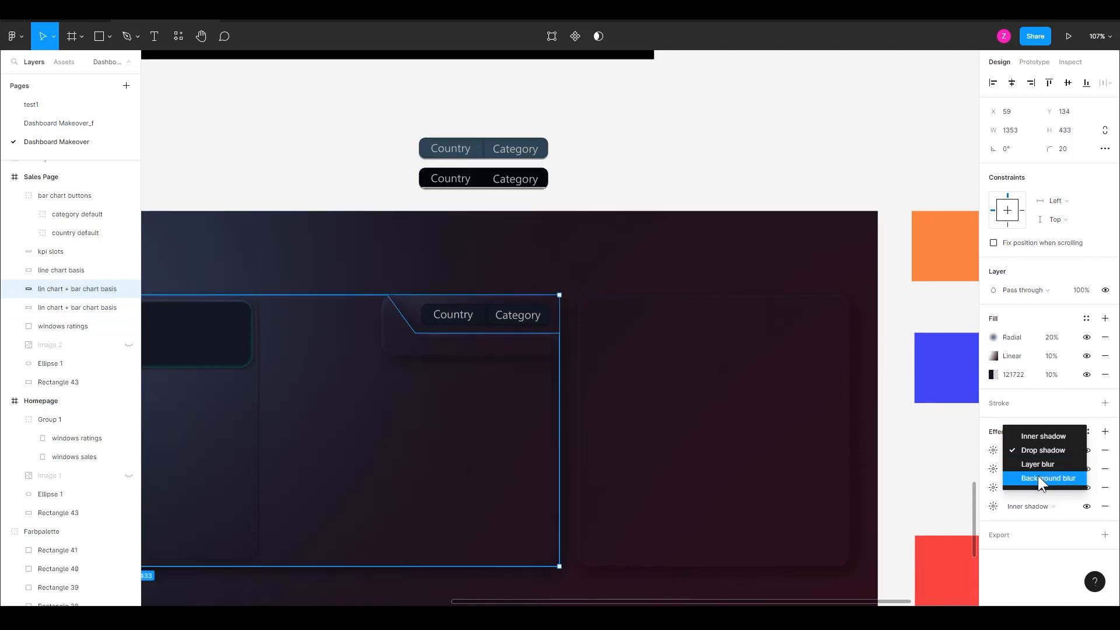
left_click(1045, 477)
left_click(993, 451)
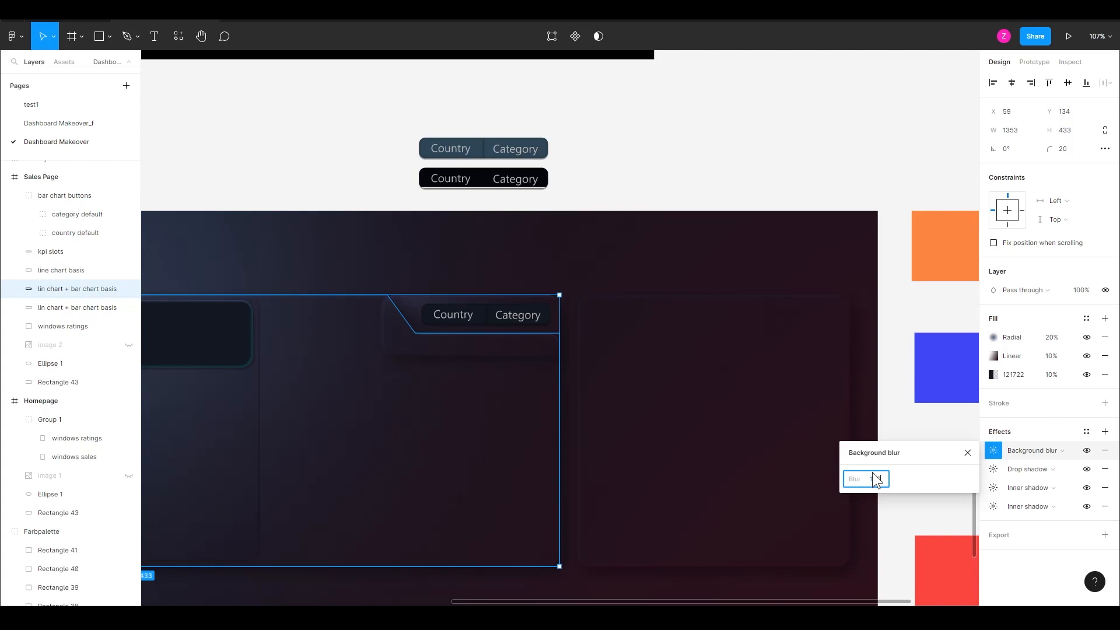
key("Return")
left_click(615, 150)
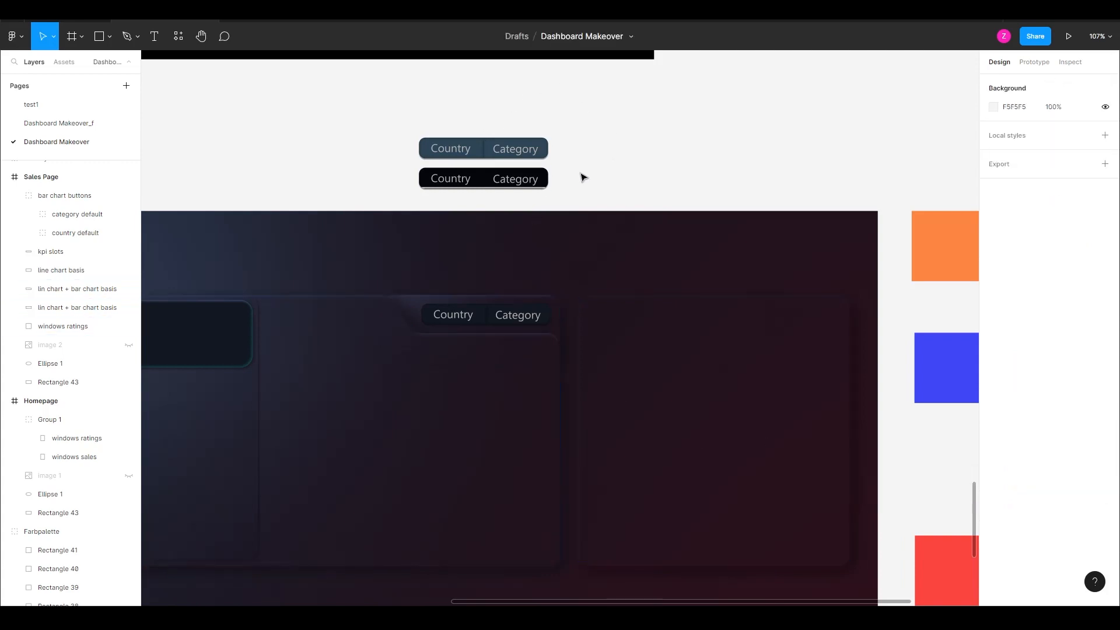
Step: Enlarge the small panel behind the buttons to 339 × 104 and offset it to X 1063, Y 144
left_click(416, 308)
scroll(427, 300, "up", 5)
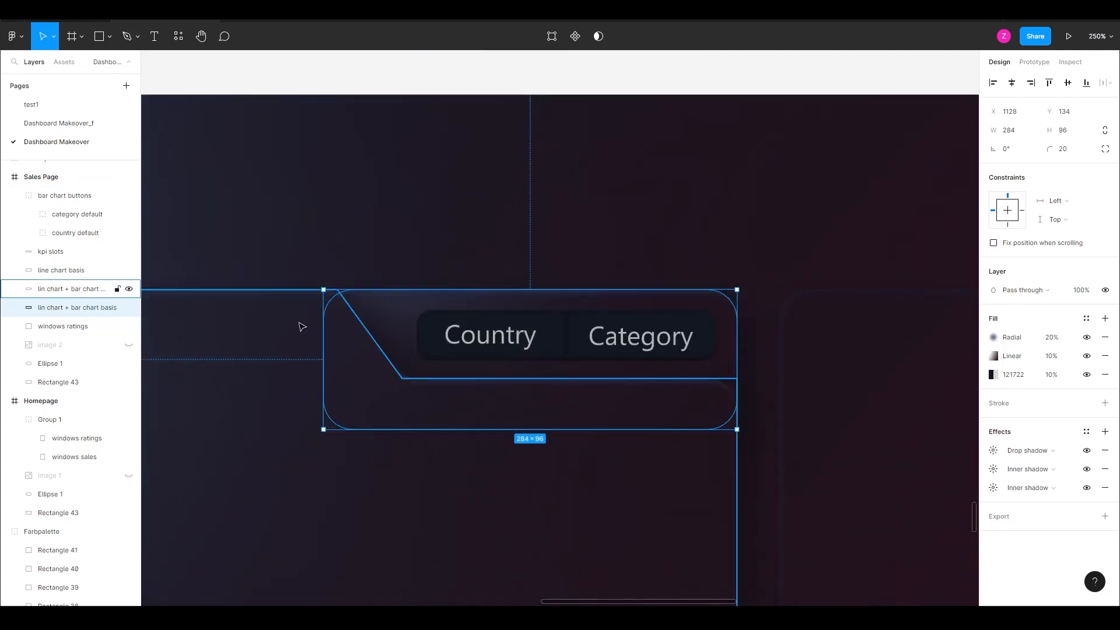
left_click_drag(325, 327, 243, 350)
left_click_drag(589, 429, 564, 441)
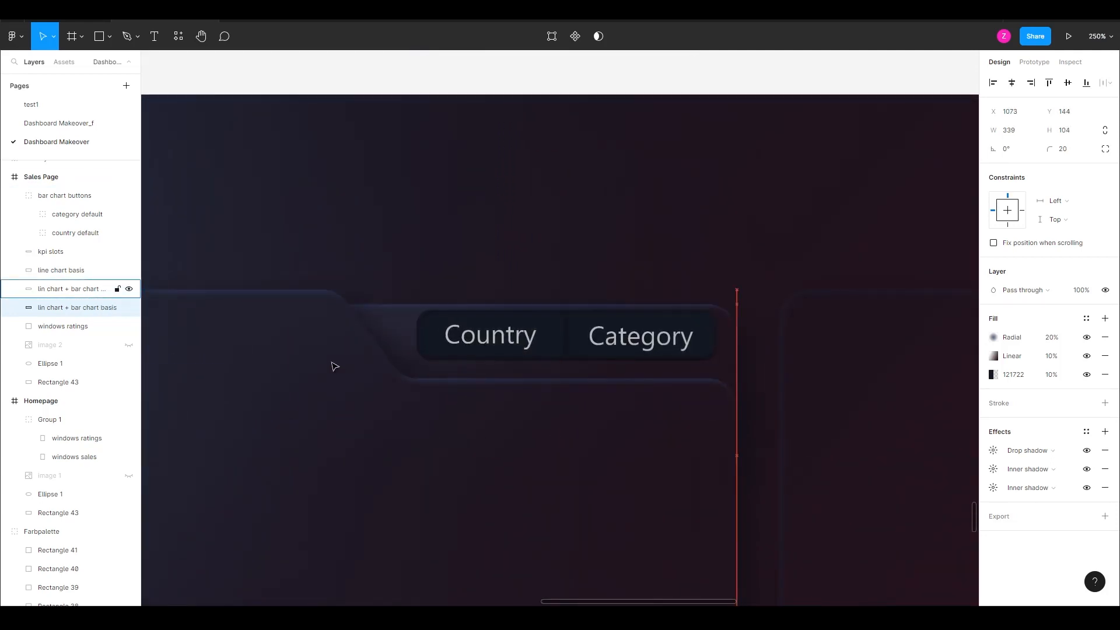
Step: Move the bar chart buttons group about 5 left and 6 down so it sits centred in the visible tab
left_click(645, 344)
key("Left")
key("Left")
key("Left")
key("Left")
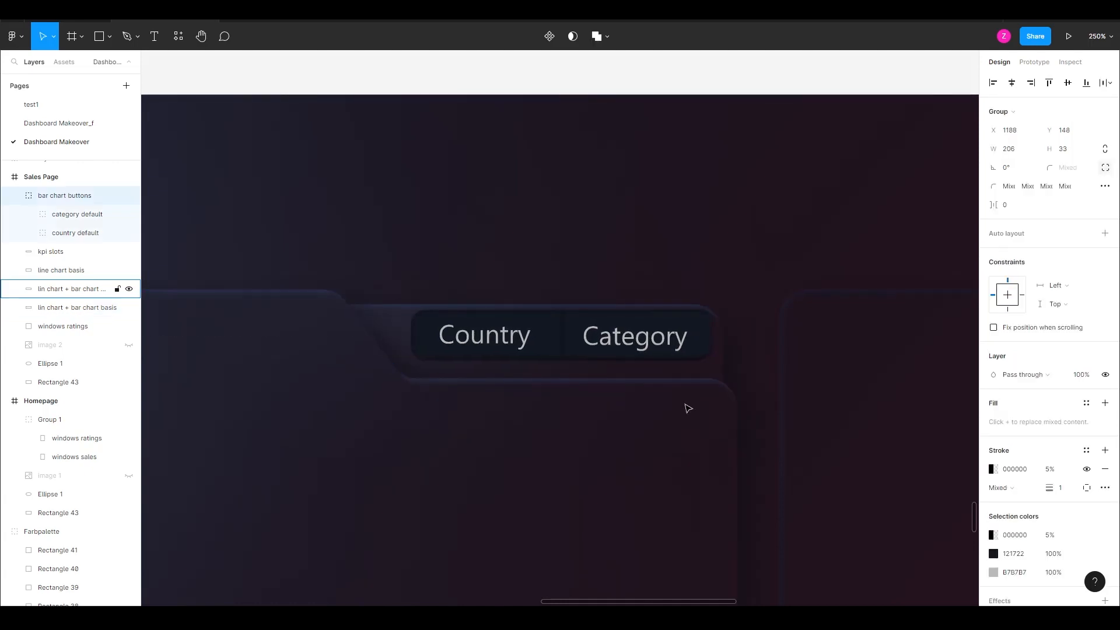
key("Down")
key("Down")
key("Down")
key("Down")
key("Down")
key("Down")
Step: Hide the small tab panel's radial fill and set its 121722 fill opacity to 80%
left_click(688, 408)
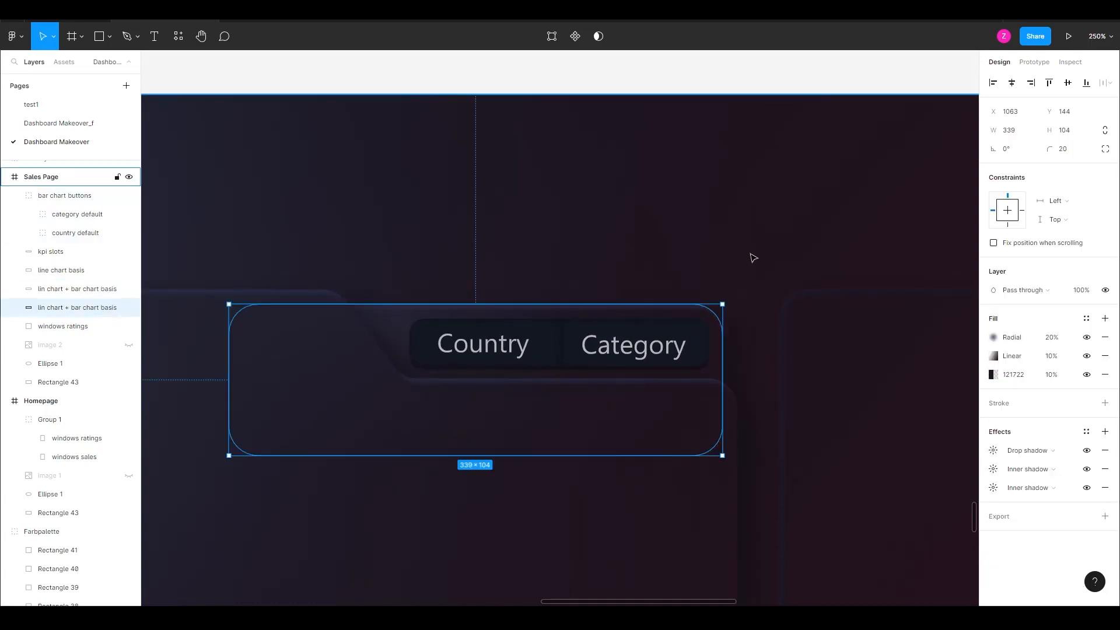
left_click(1051, 375)
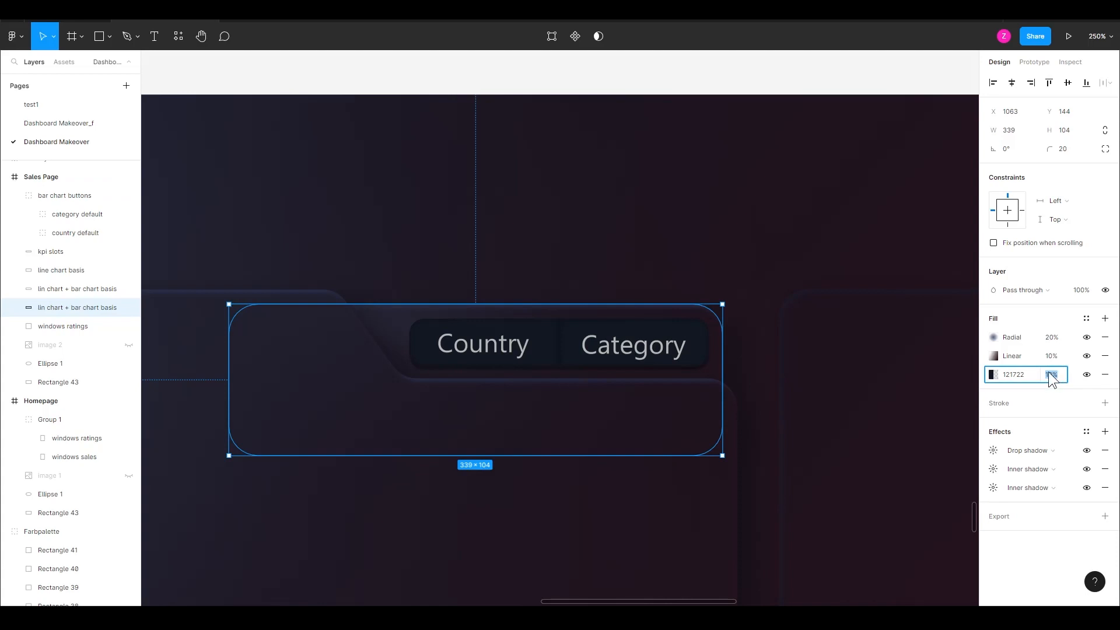
type("50")
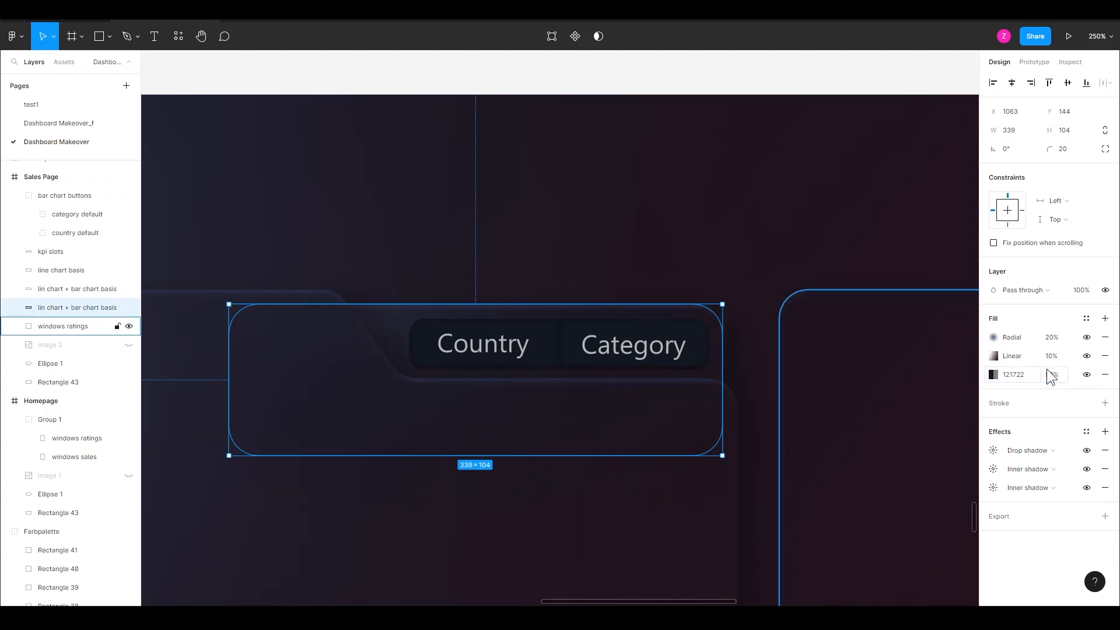
key("Return")
left_click(1087, 338)
left_click(1052, 375)
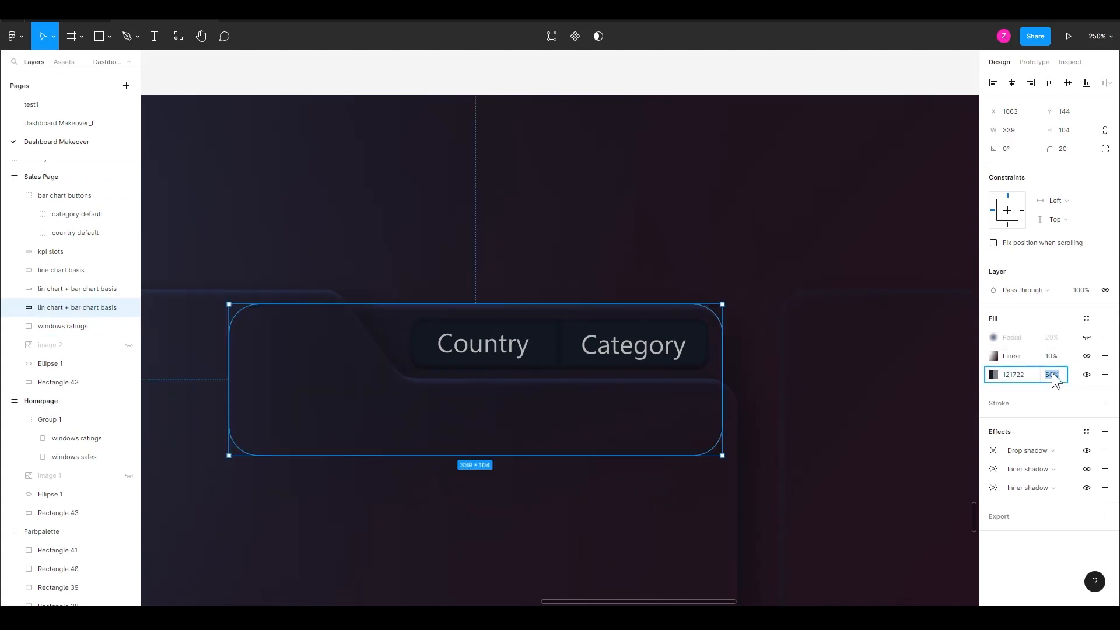
type("80")
key("Return")
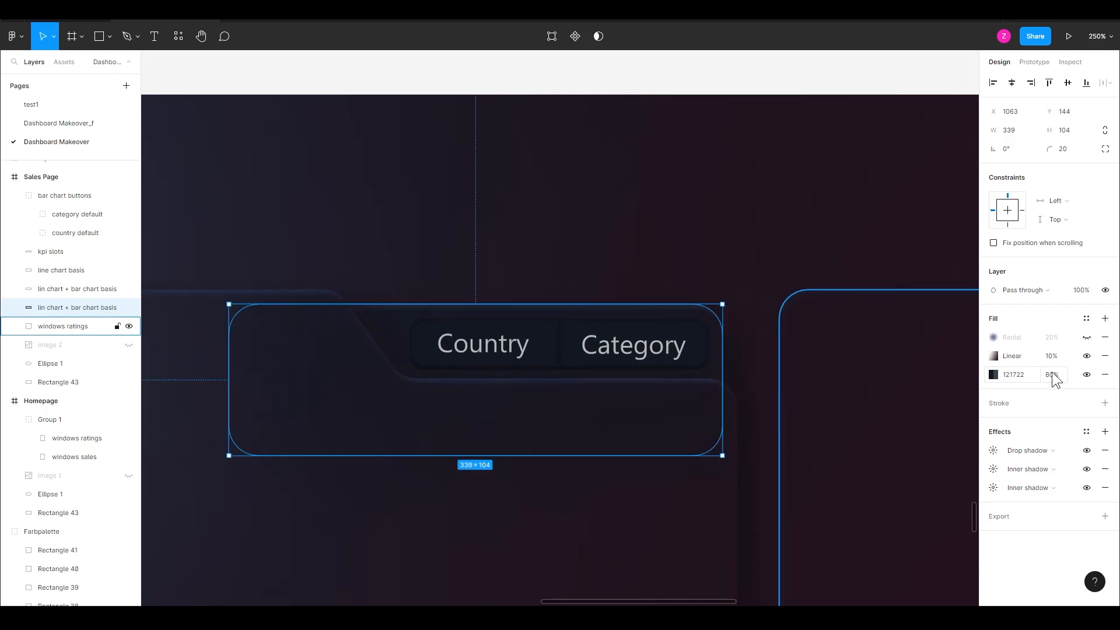
Step: Shrink the tab panel to 302 × 70 and set the notched chart panel's background blur to 300
left_click_drag(475, 456, 483, 407)
left_click_drag(228, 356, 283, 356)
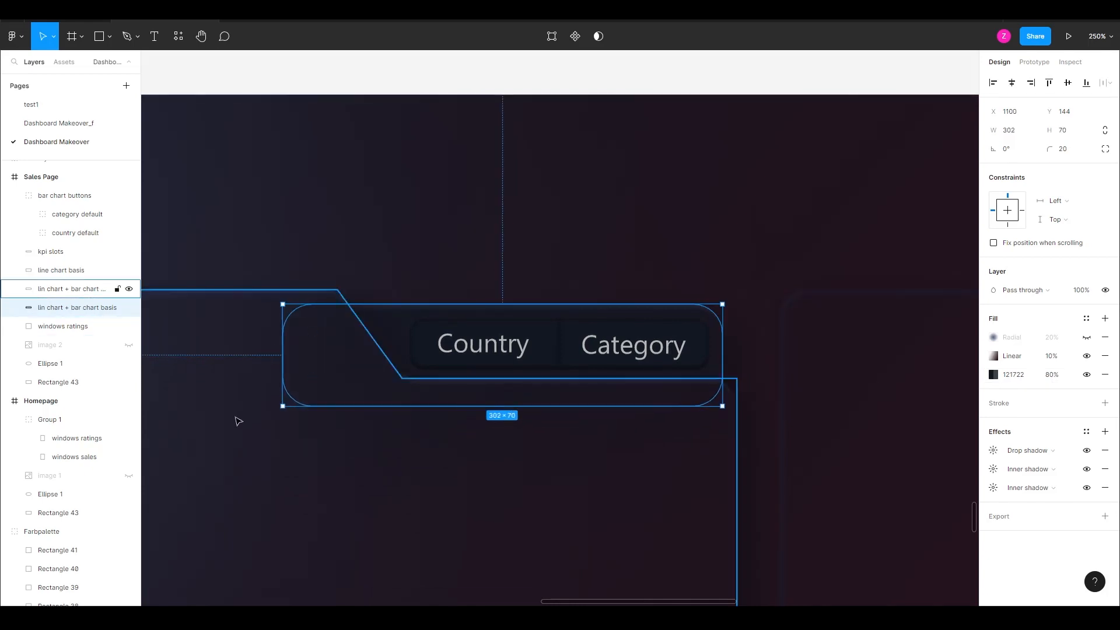
left_click(227, 433)
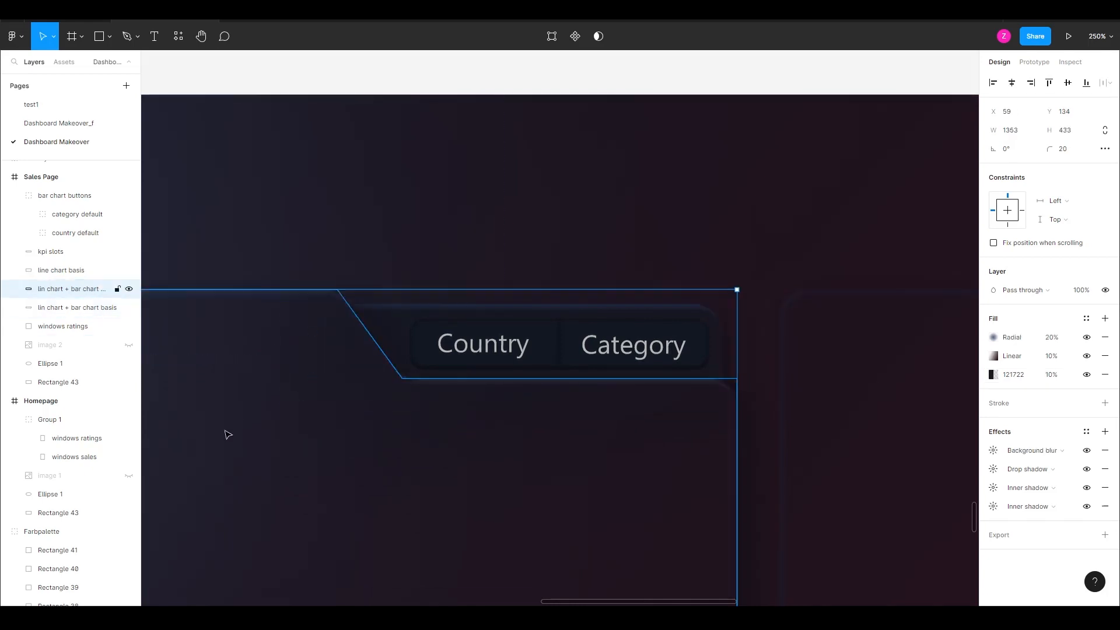
left_click(993, 451)
type("30")
key("Return")
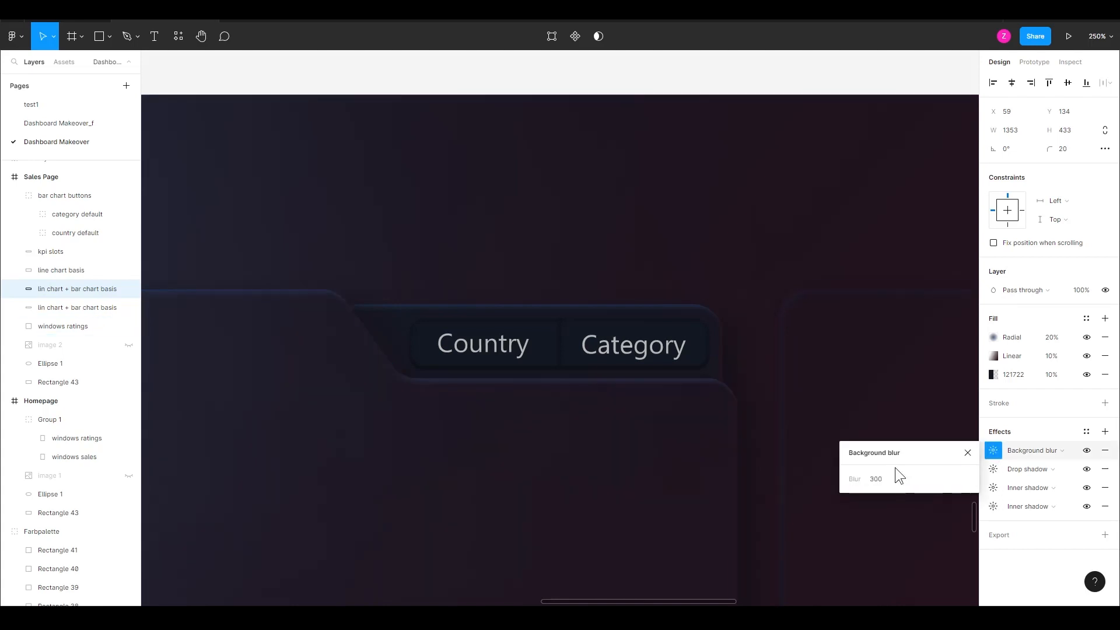
Step: Move the bar chart buttons group out of the Sales Page frame to just above the blue hover buttons
scroll(583, 251, "down", 10)
left_click(887, 514)
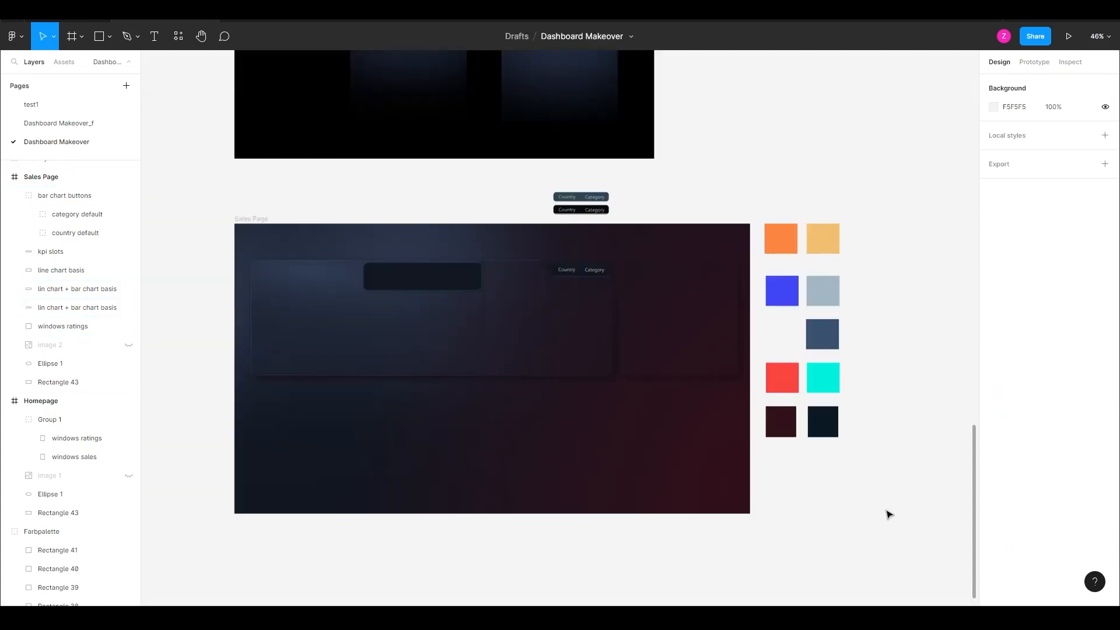
scroll(714, 416, "up", 5)
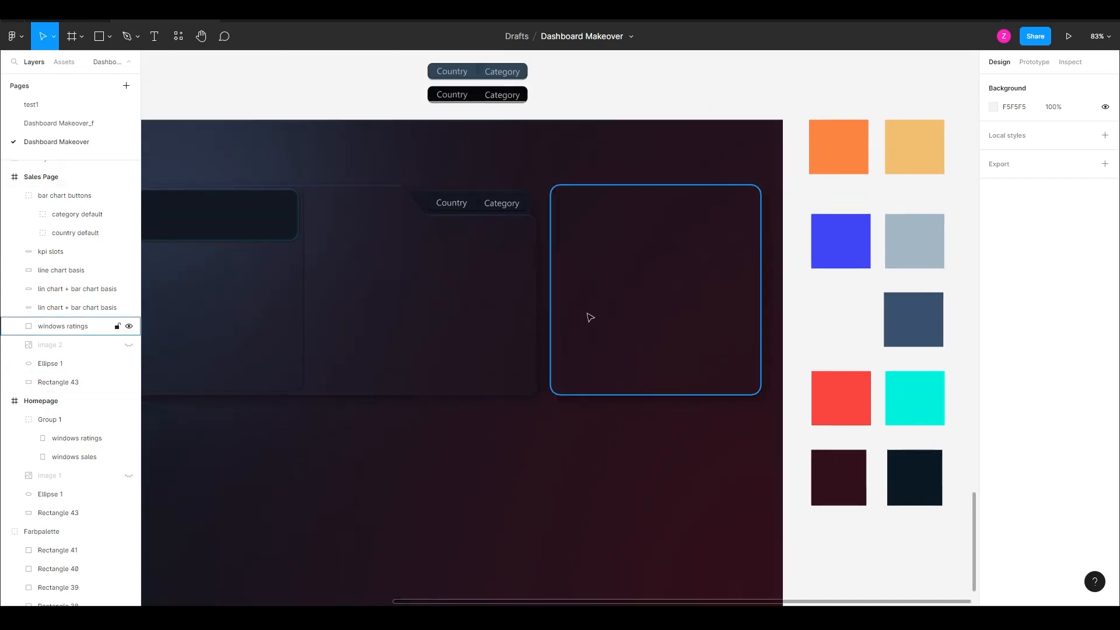
scroll(682, 321, "up", 2)
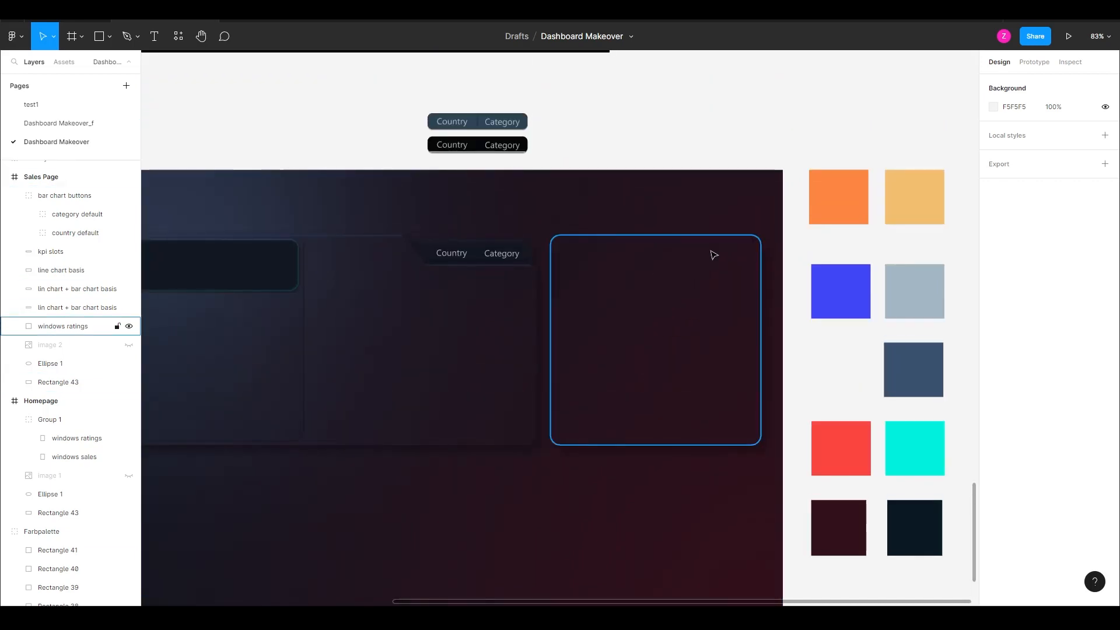
left_click(543, 297)
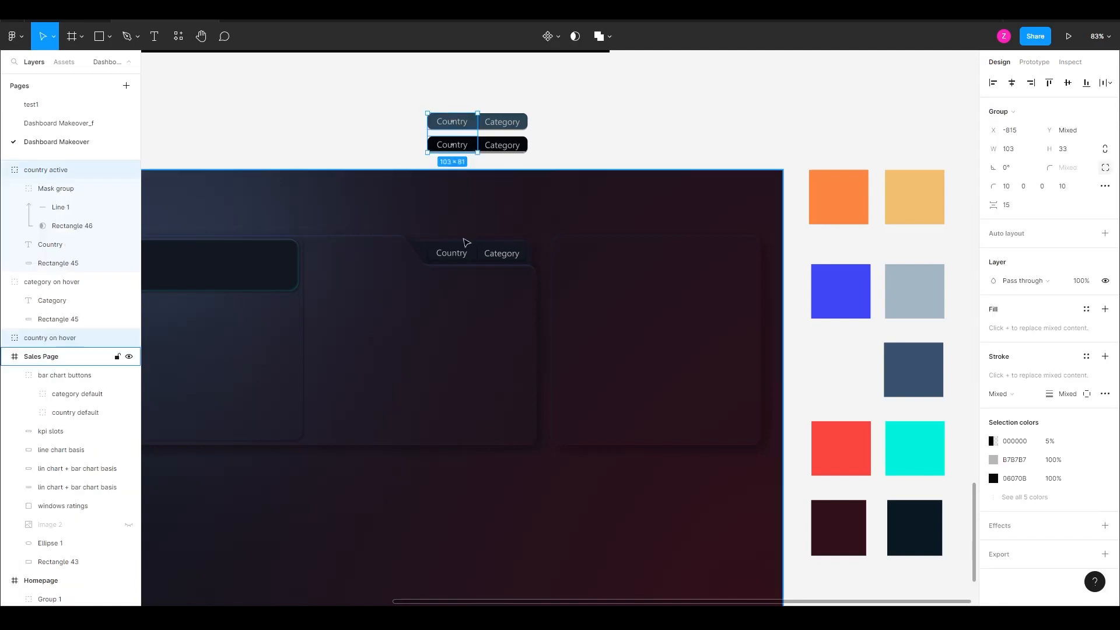
left_click_drag(461, 253, 461, 102)
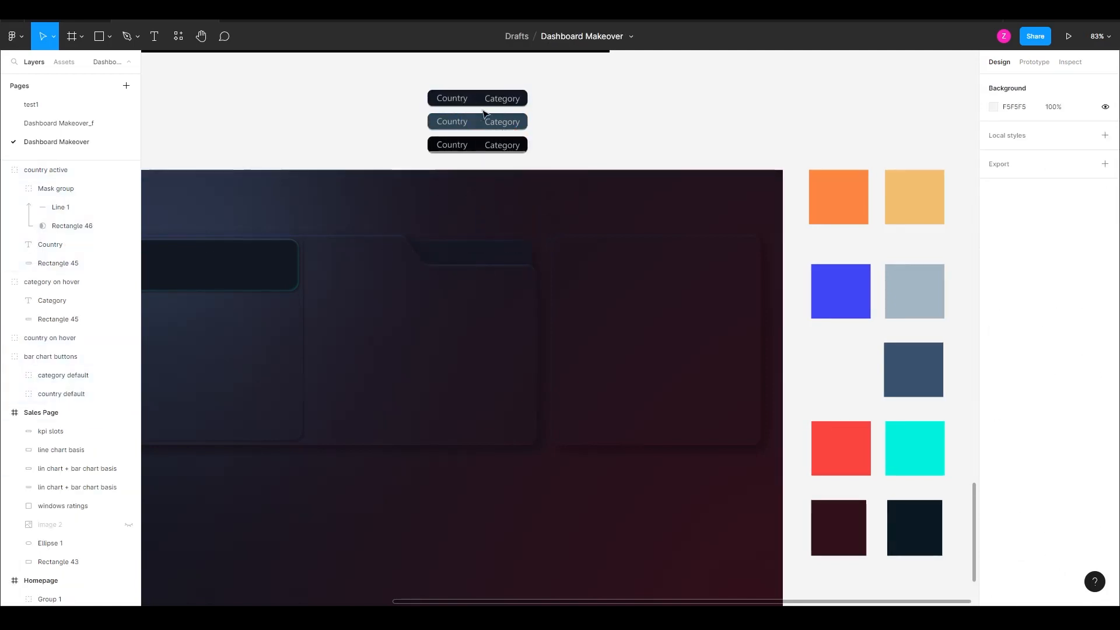
Step: Change the fill of the default Country and Category buttons to 222B3D
scroll(462, 112, "up", 5)
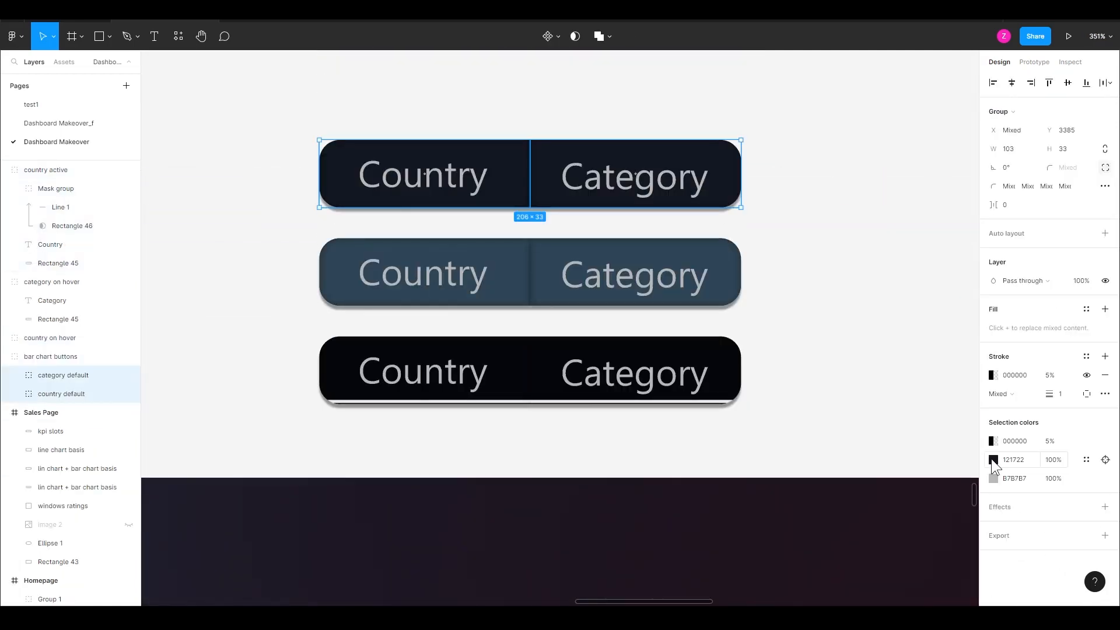
left_click(993, 460)
left_click_drag(904, 433, 899, 425)
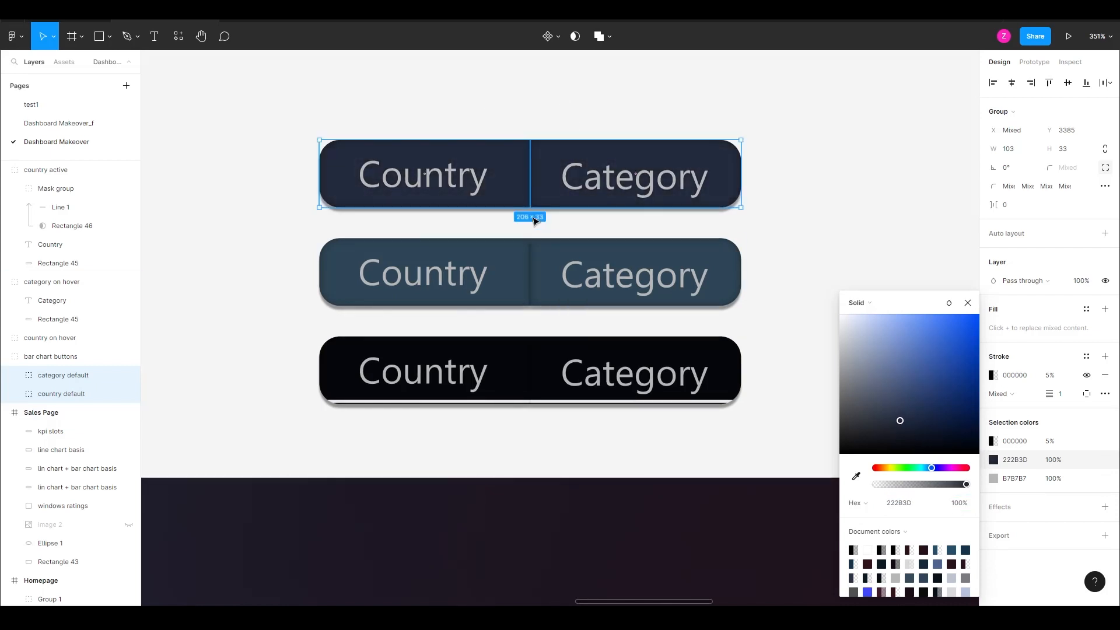
left_click(781, 259)
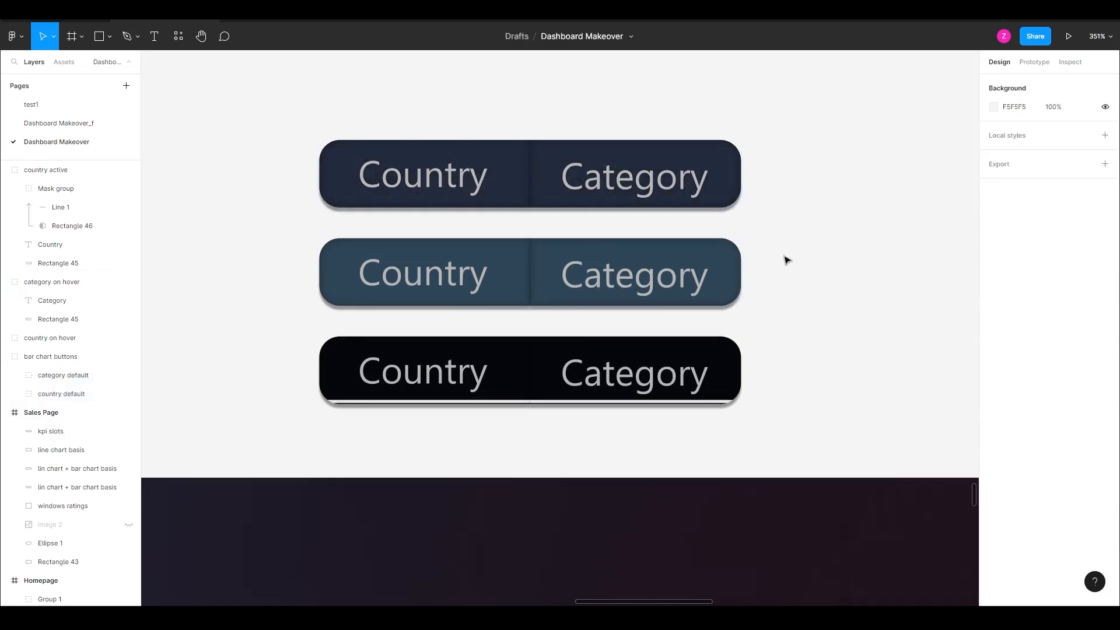
Step: Duplicate the three Country/Category button rows beside the originals and relabel the copies Product and Manufacturer, with Manufacturer at text size 16
scroll(767, 260, "down", 5)
left_click(578, 217)
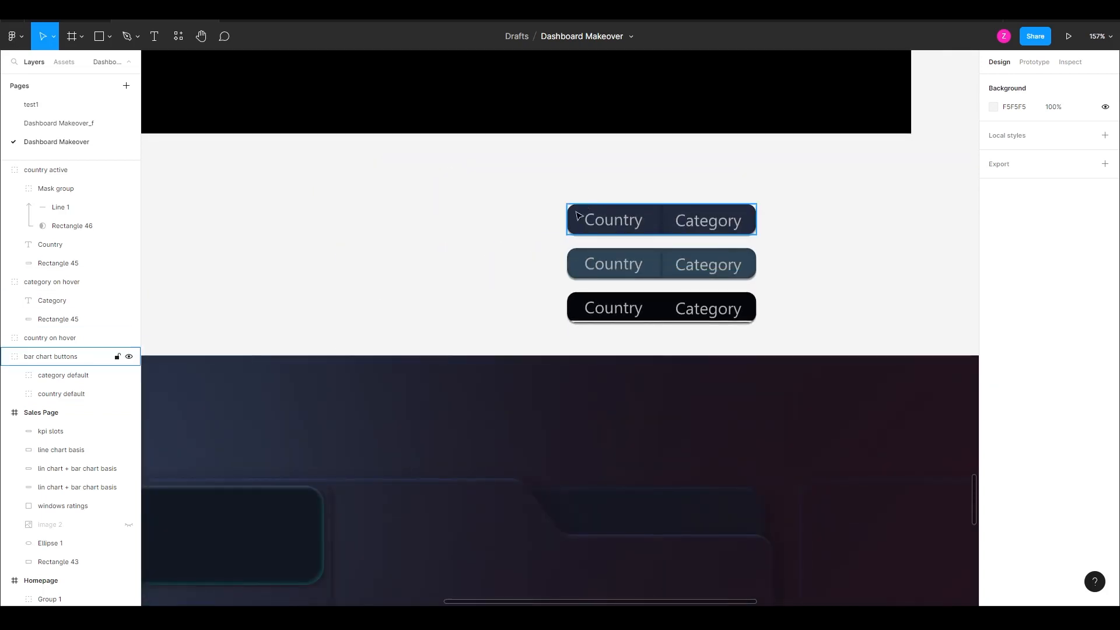
left_click(588, 273, "shift")
left_click(536, 225)
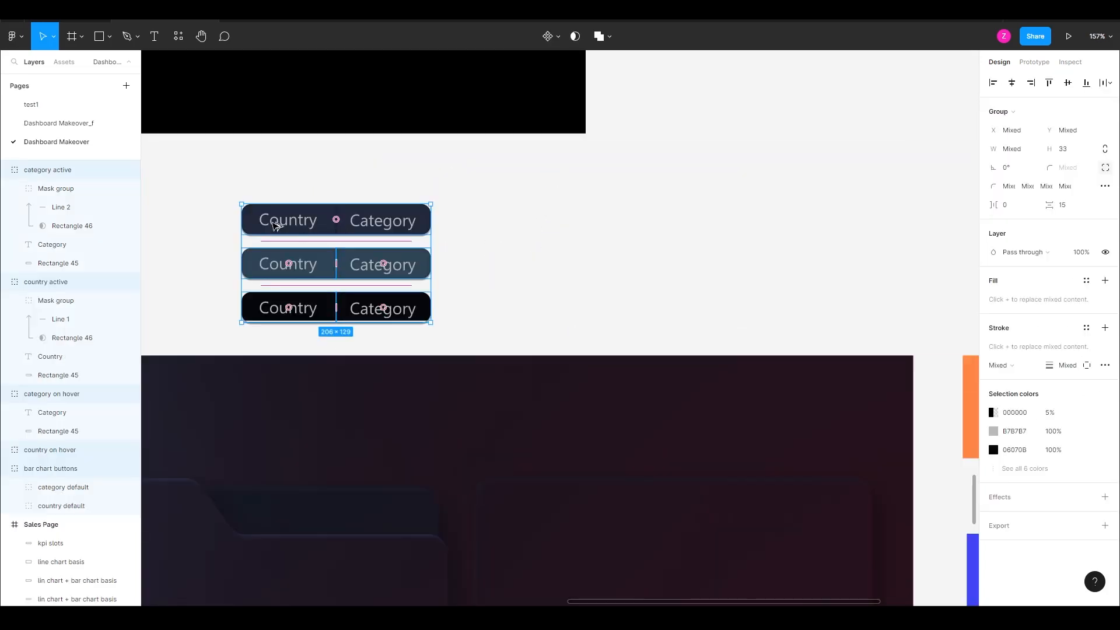
left_click_drag(278, 226, 591, 230, "alt")
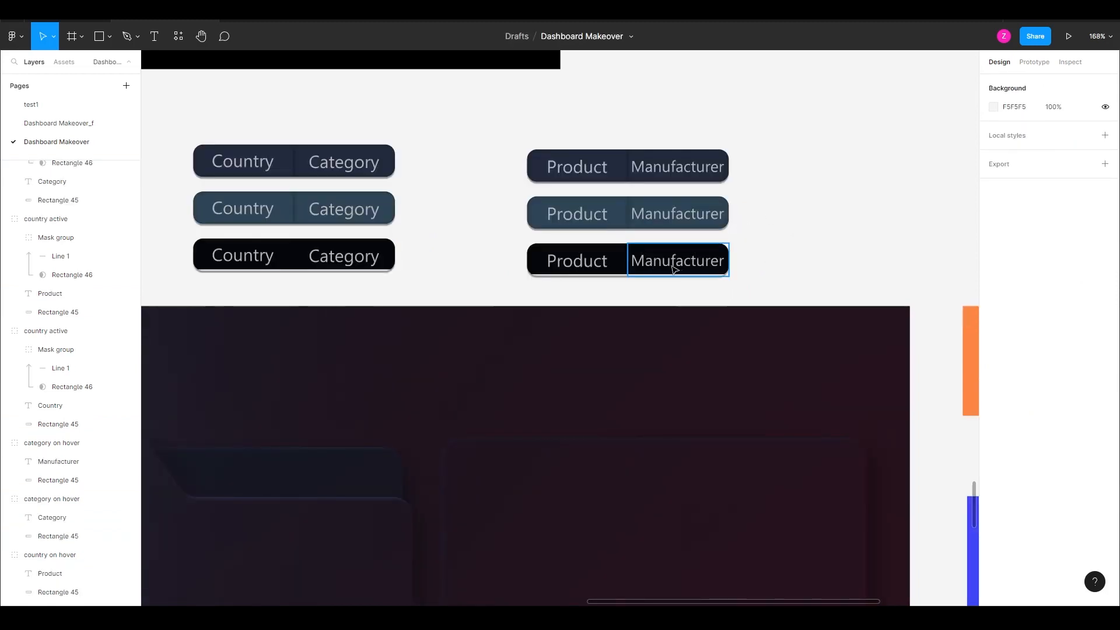
left_click(698, 266)
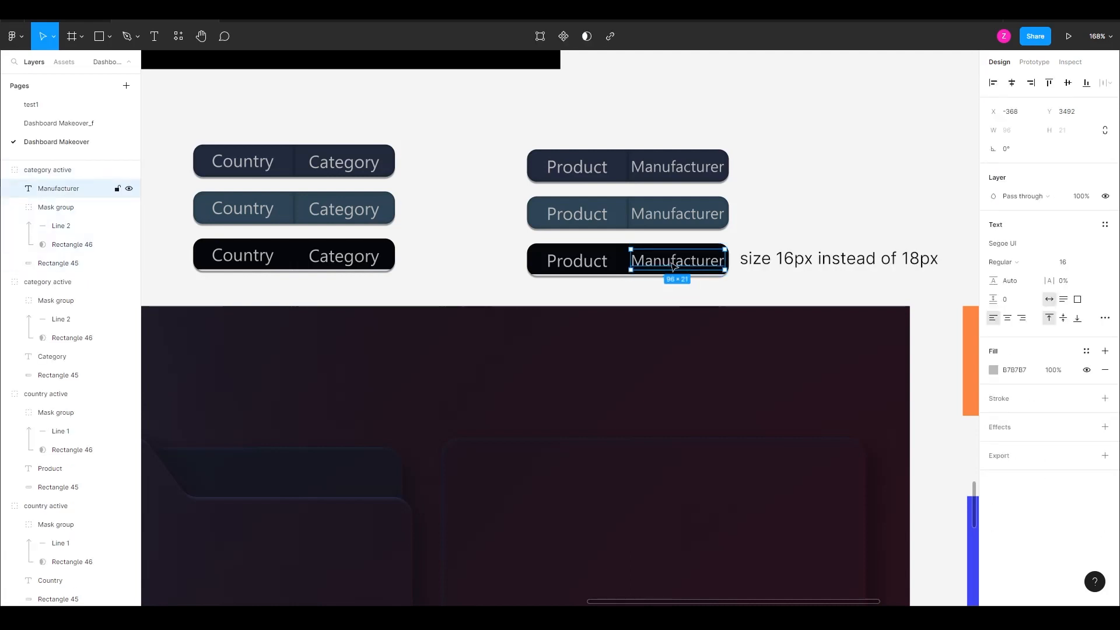
left_click(844, 265)
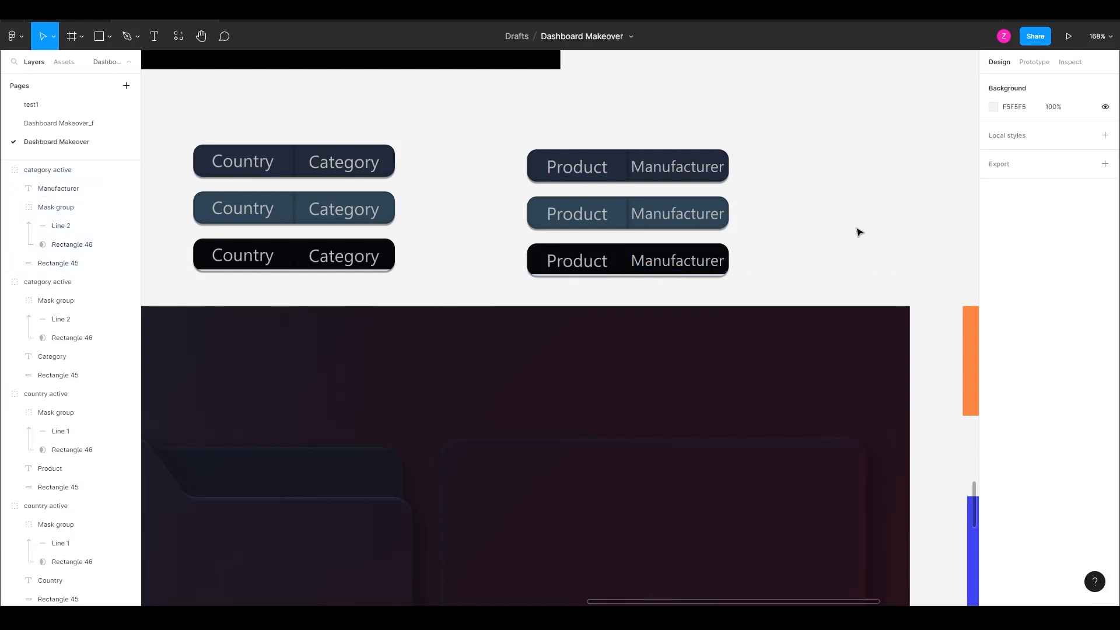
Step: Duplicate the windows ratings panel straight down to Y 582 on the Sales Page
scroll(847, 208, "down", 4)
scroll(847, 205, "down", 3)
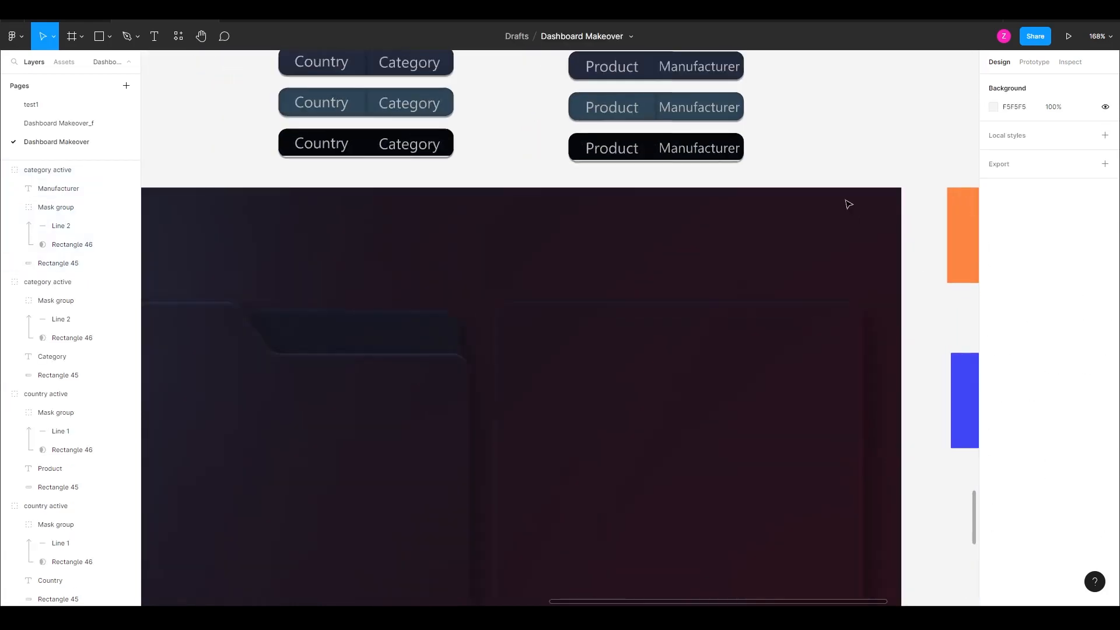
scroll(632, 289, "down", 3)
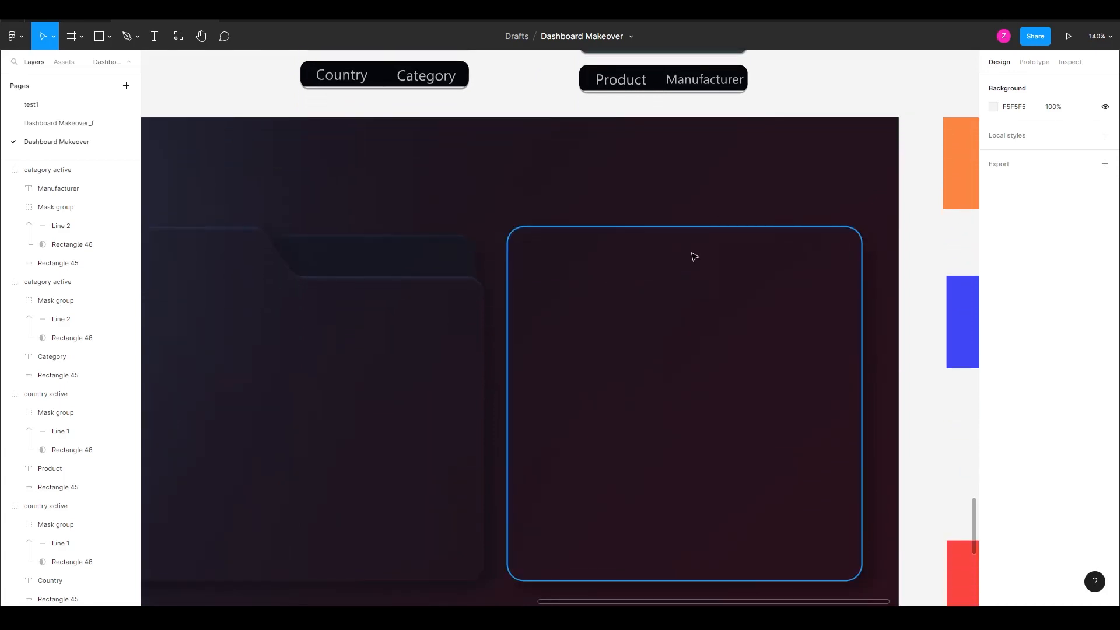
scroll(694, 256, "down", 3)
scroll(690, 257, "down", 3)
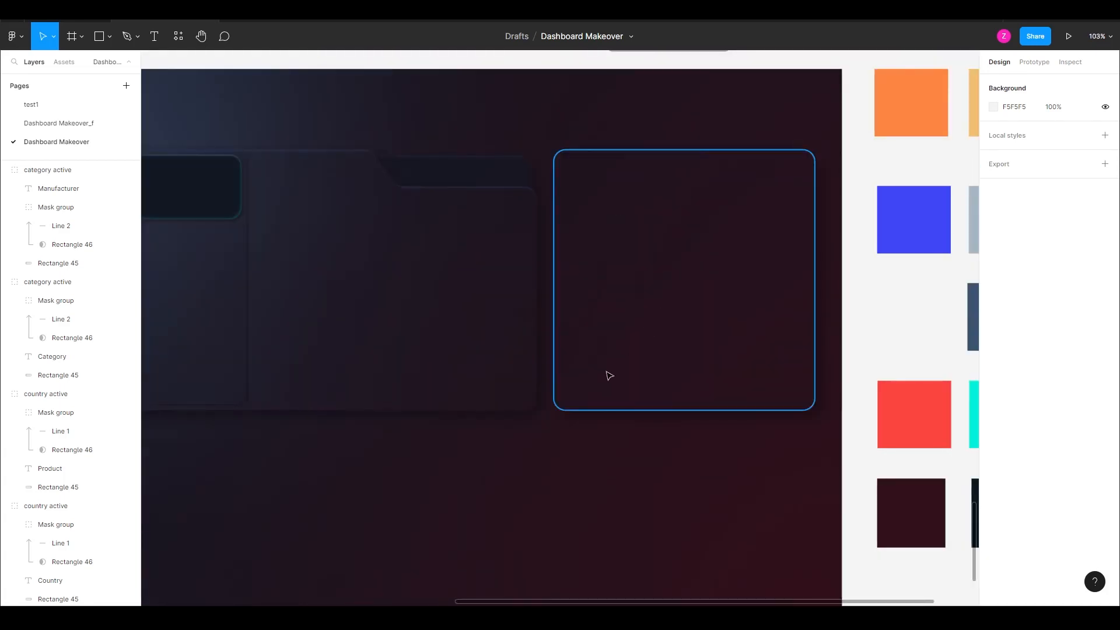
left_click(628, 406)
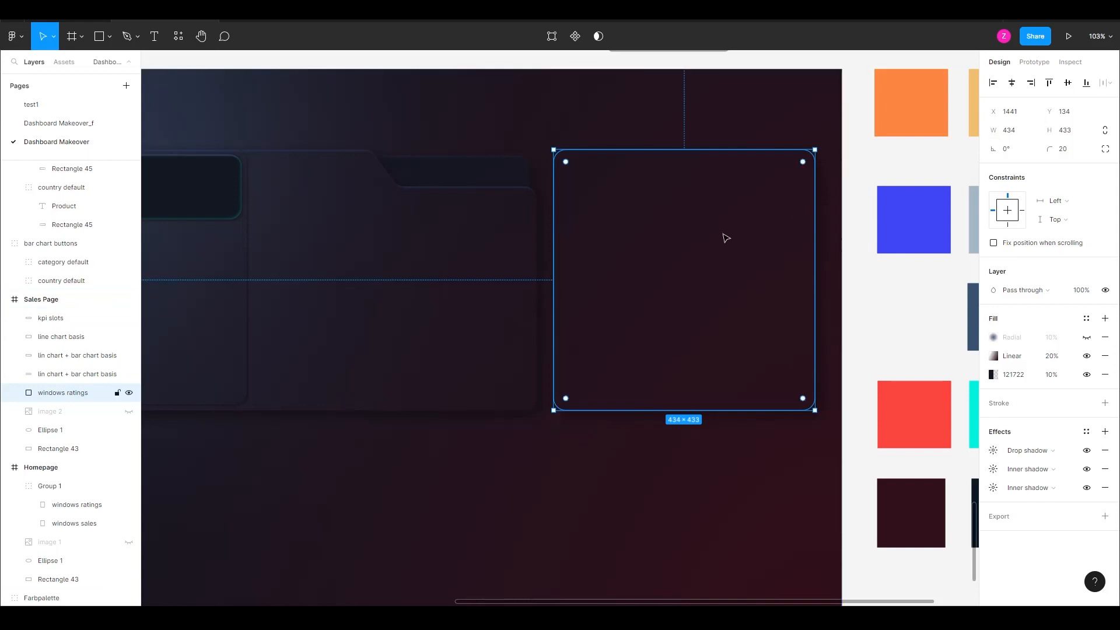
left_click_drag(718, 242, 717, 512)
left_click(705, 365)
Step: Set the upper windows ratings panel's bottom right and bottom left corner radii to 0
left_click(1105, 148)
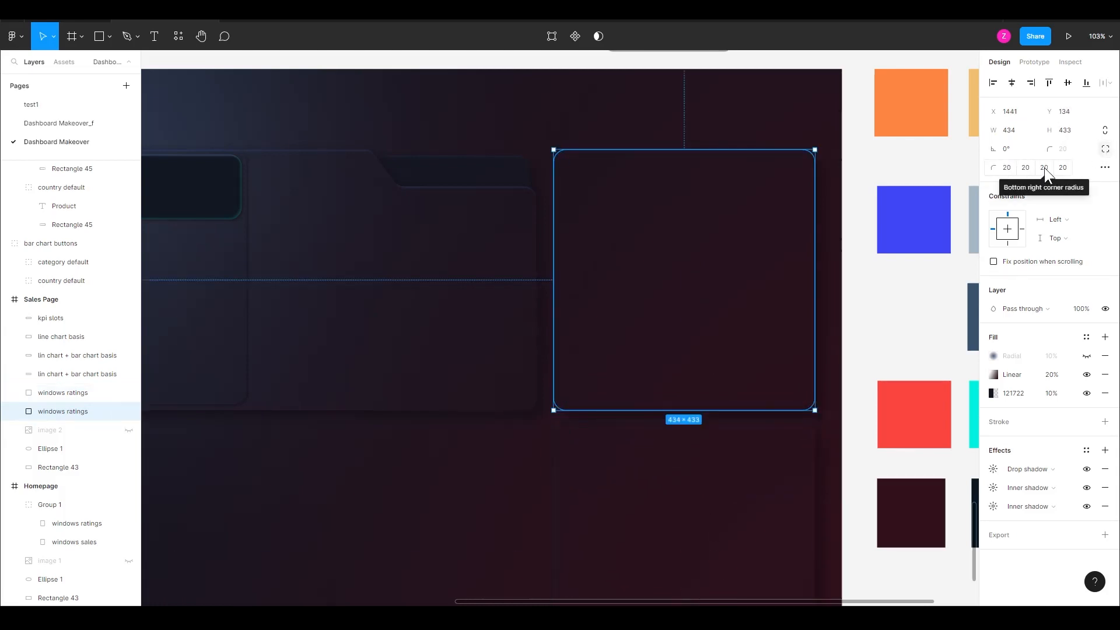
left_click(1044, 167)
type("0")
key("Tab")
type("0")
key("Return")
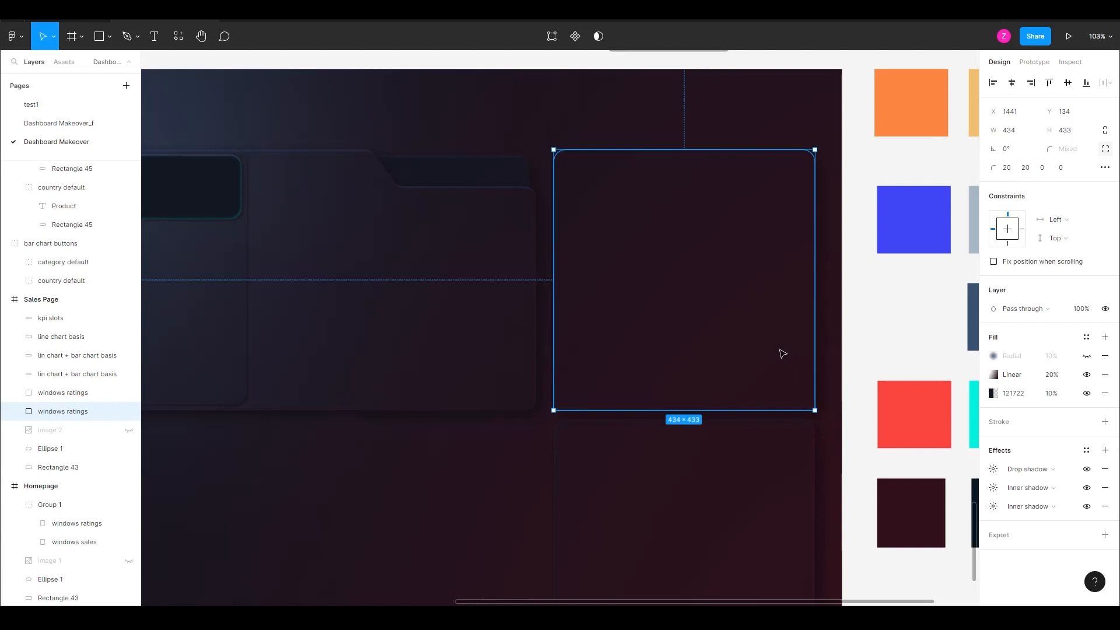
Step: Set the lower windows ratings panel's two top corner radii to 0 and move it up to Y 572
left_click(683, 465)
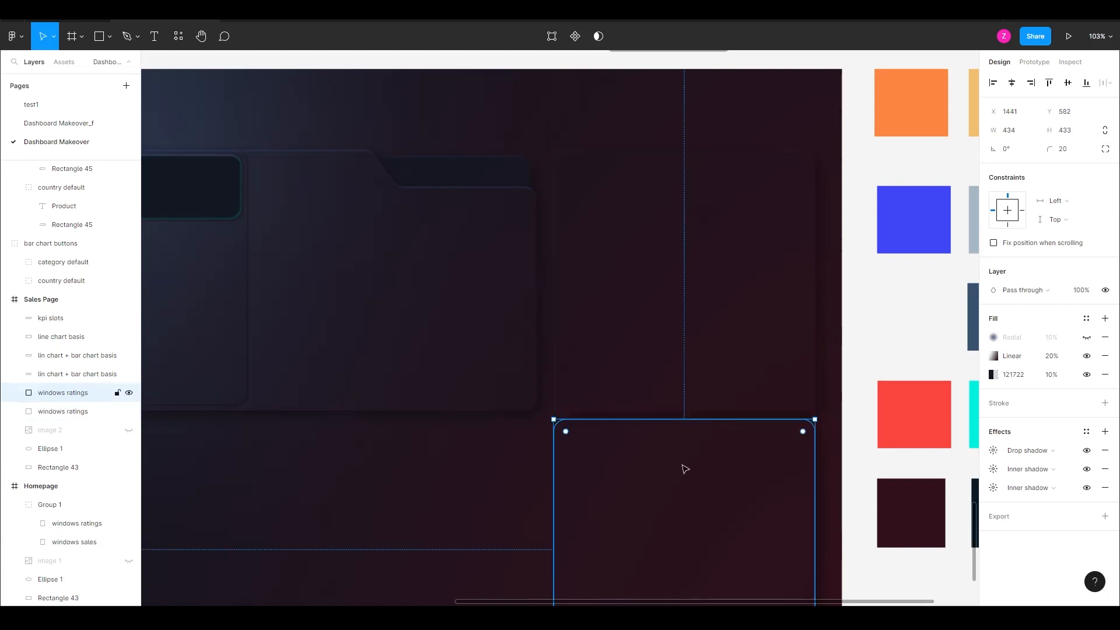
left_click(1105, 149)
left_click(1006, 167)
type("0")
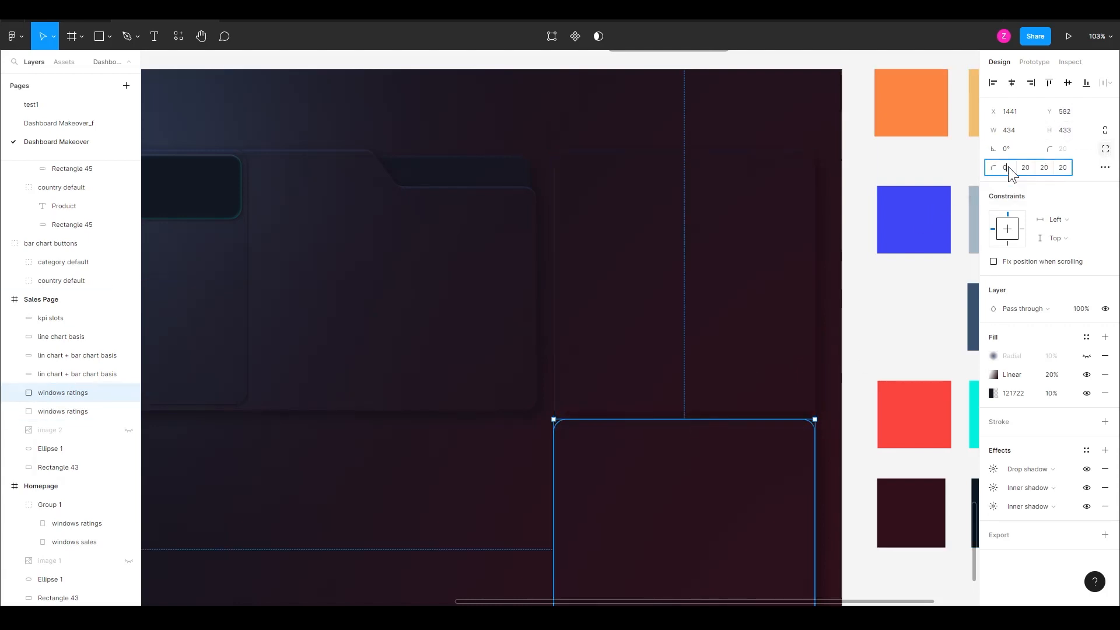
key("Tab")
type("0")
key("Return")
scroll(968, 393, "up", 2)
Step: Set the 121722 fill opacity to 20% on both the lower and the upper windows ratings panels
left_click(1043, 396)
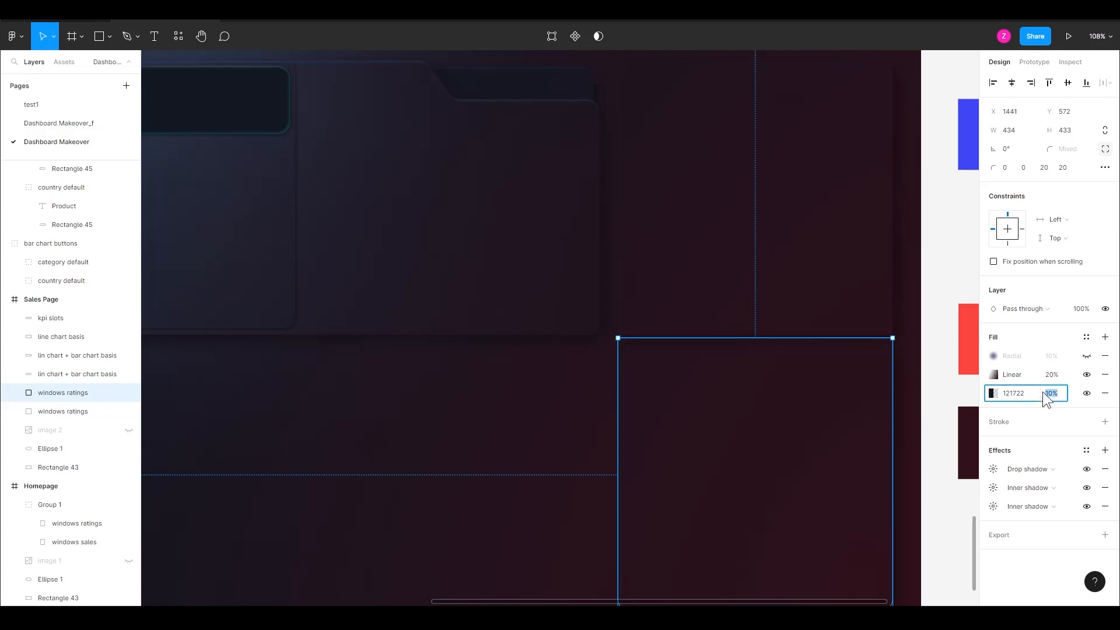
type("20")
key("Return")
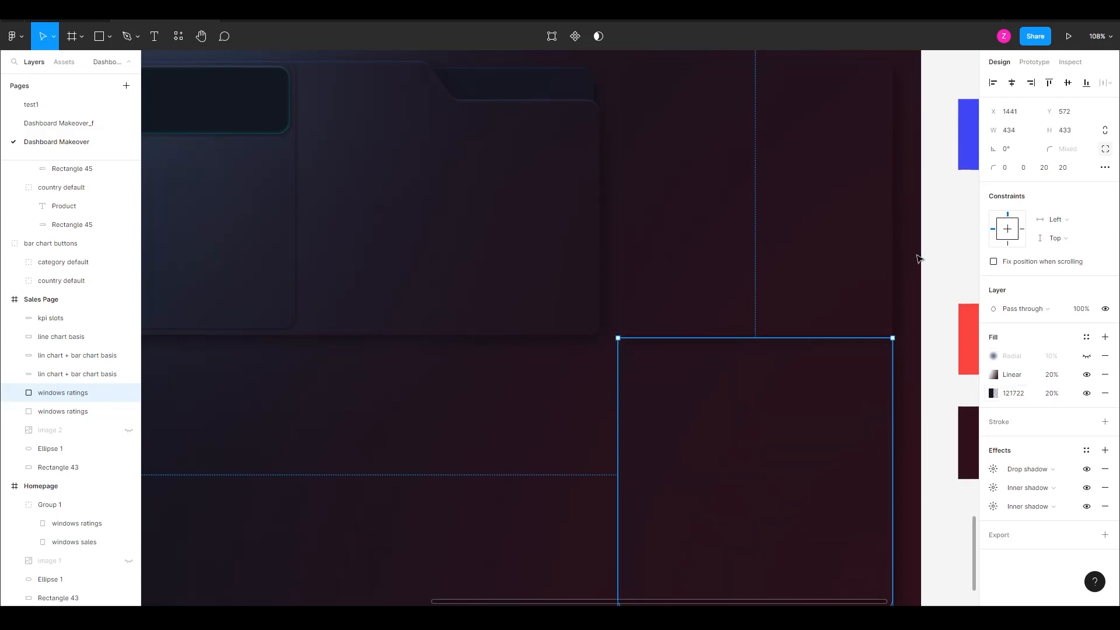
left_click(812, 225)
left_click(1052, 397)
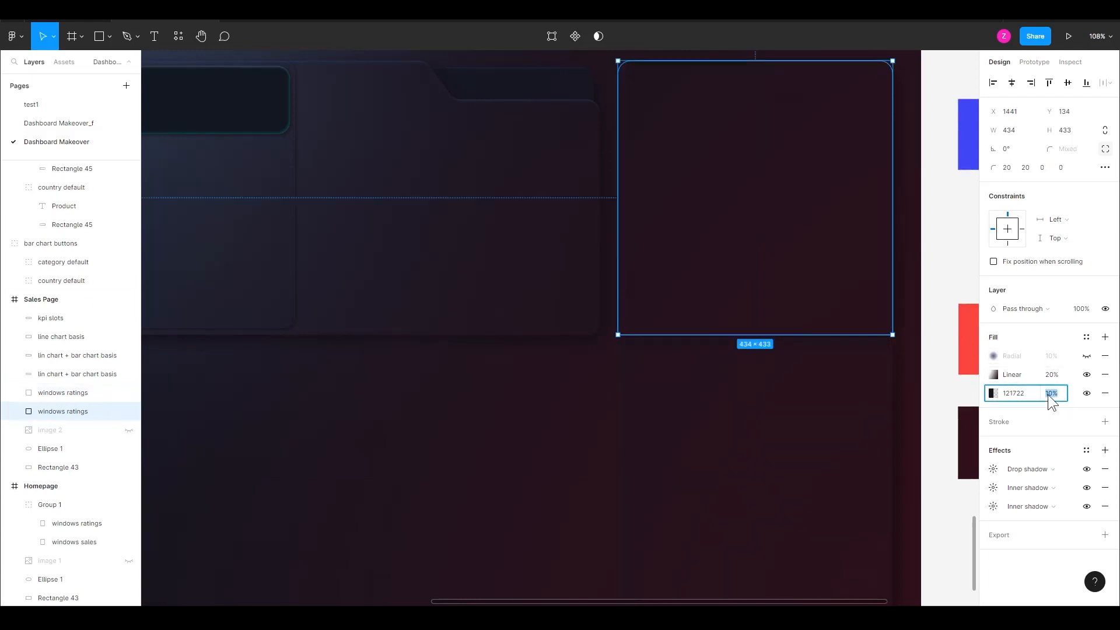
key("Return")
Step: Add a background blur effect to the lower windows ratings panel
left_click(664, 352)
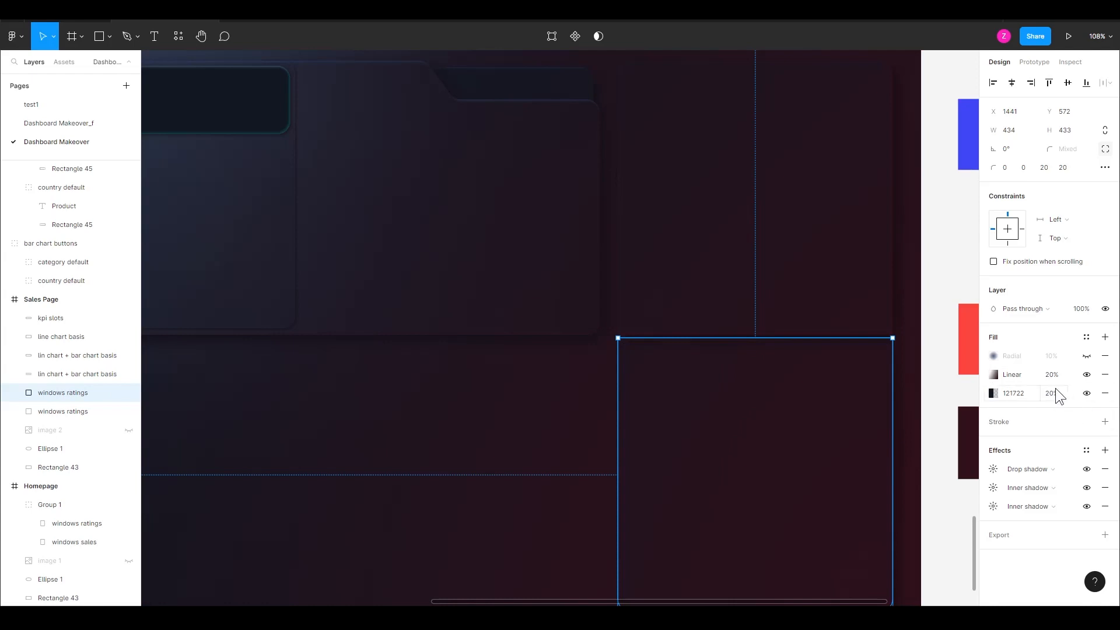
left_click(1104, 449)
left_click(1038, 469)
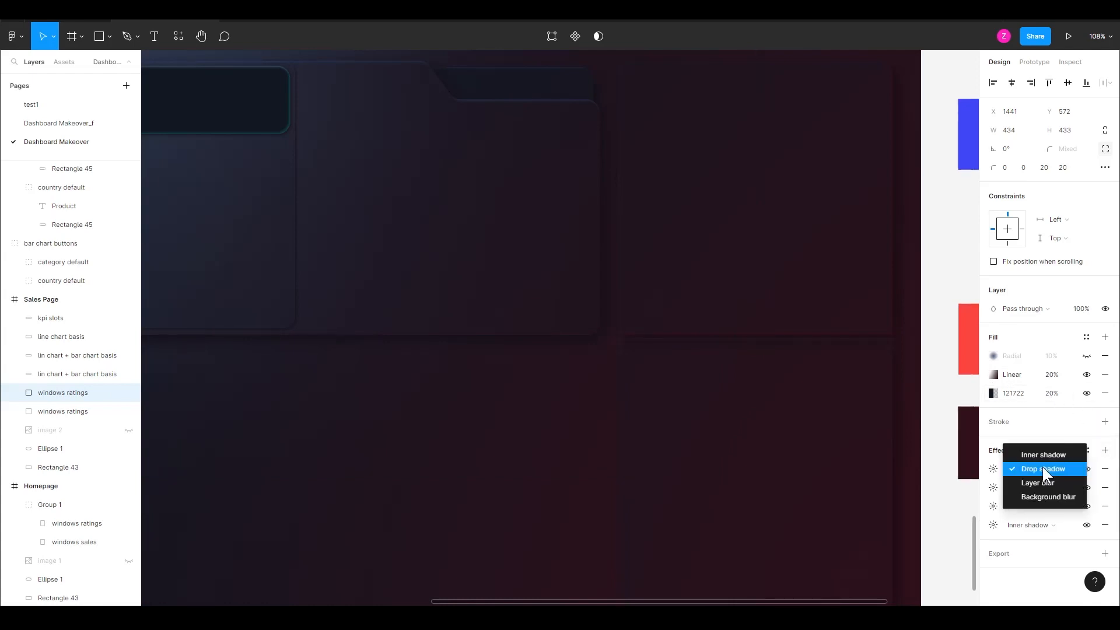
left_click(1032, 492)
left_click(993, 469)
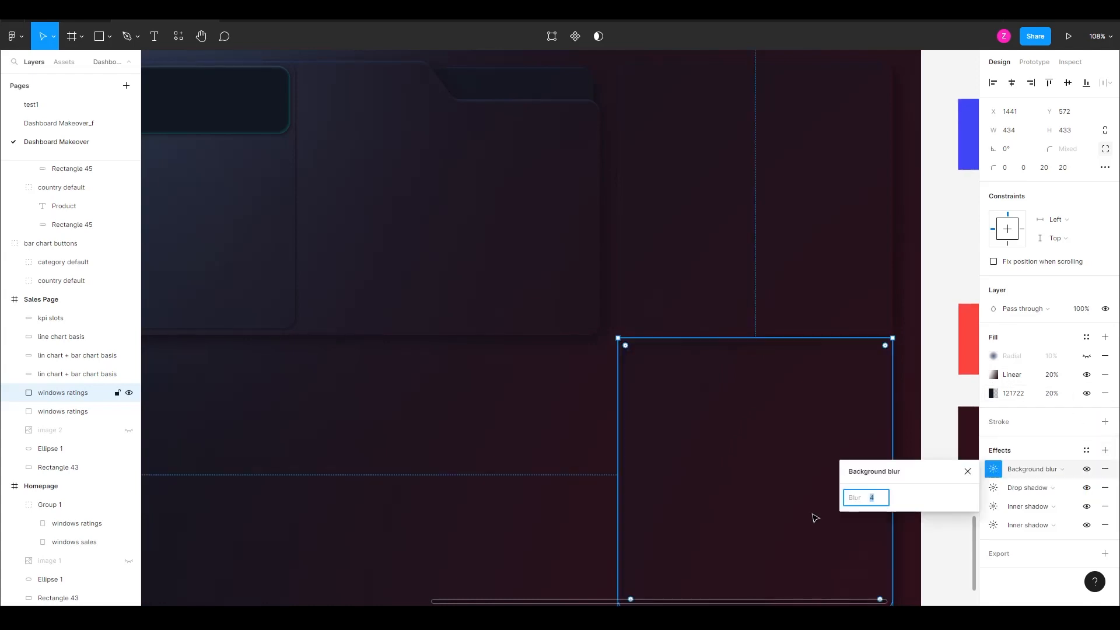
key("Return")
left_click(952, 258)
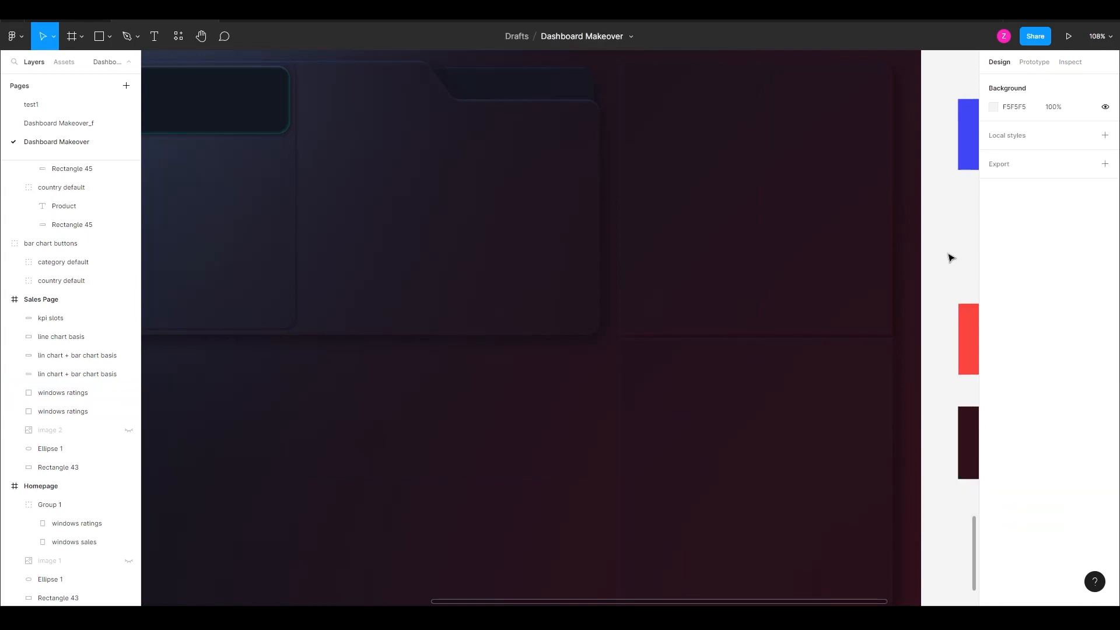
Step: Resize the lower windows ratings panel to 434 × 397 at Y 608 and extend the upper one to 434 × 467
scroll(951, 258, "down", 3)
left_click(787, 331)
left_click_drag(785, 321, 788, 338)
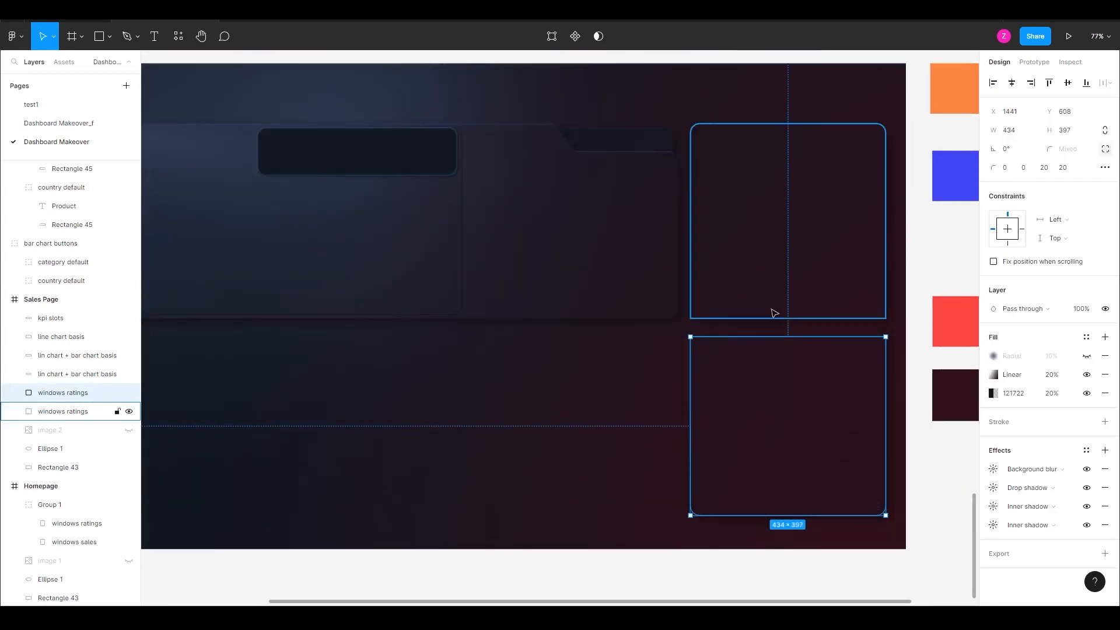
left_click(773, 313)
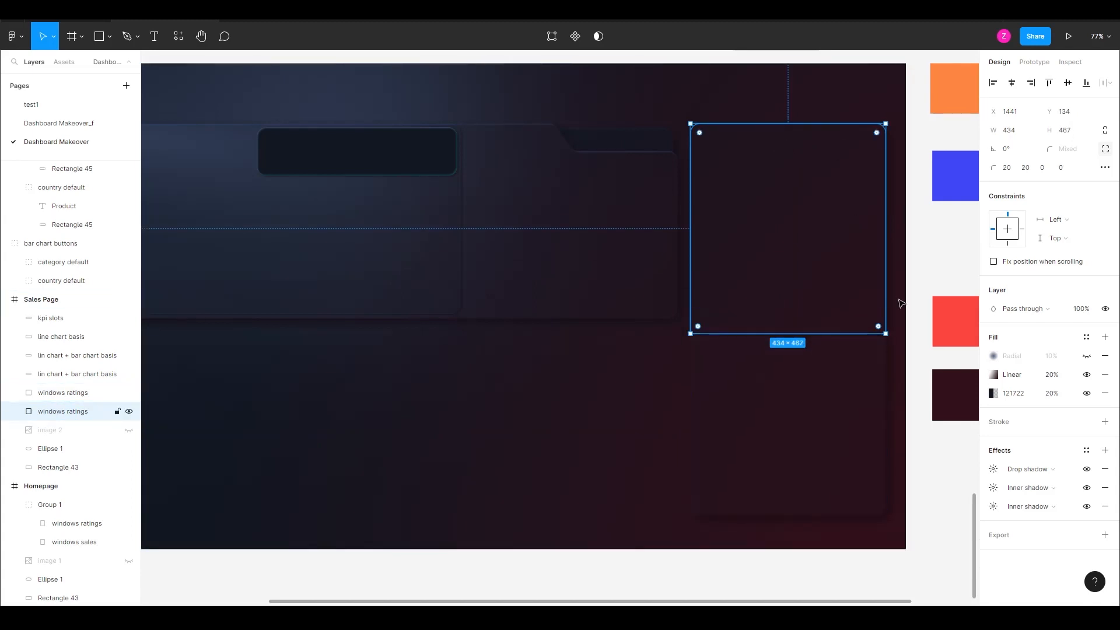
left_click(927, 279)
scroll(923, 279, "down", 3)
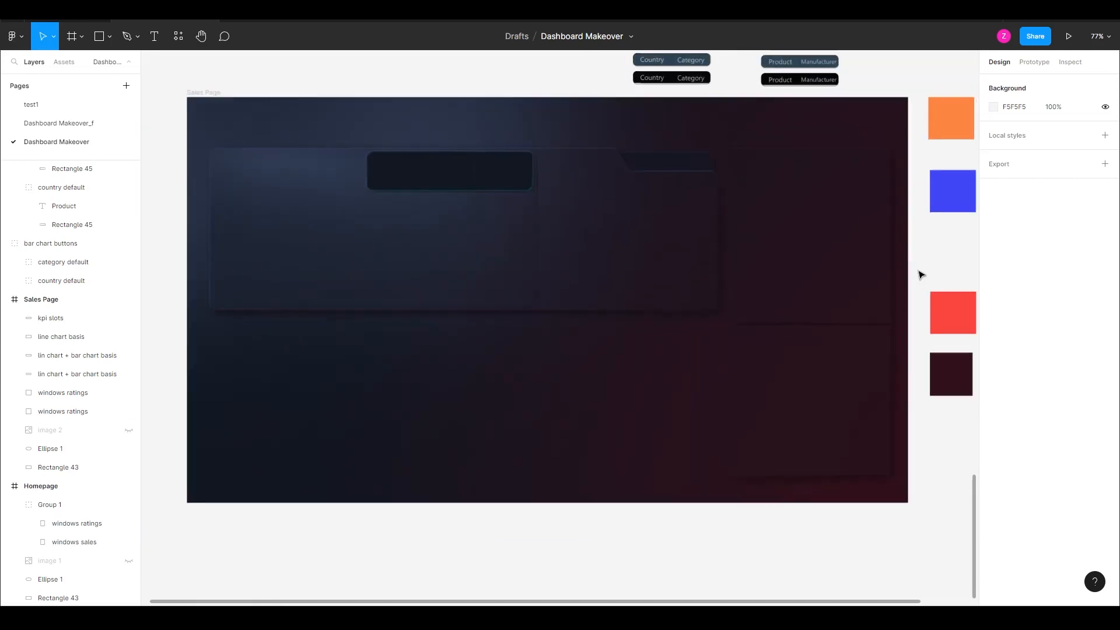
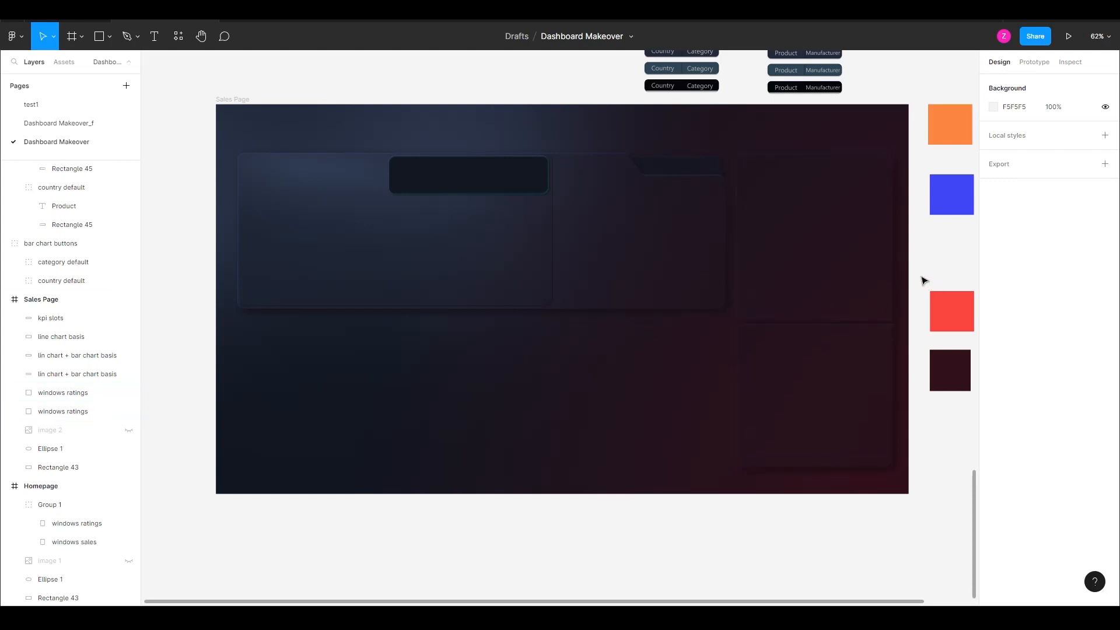
Step: Duplicate the upper windows ratings panel and shorten the rear copy from below to a shallow strip along the panel's top
scroll(922, 246, "up", 5)
scroll(758, 322, "up", 3)
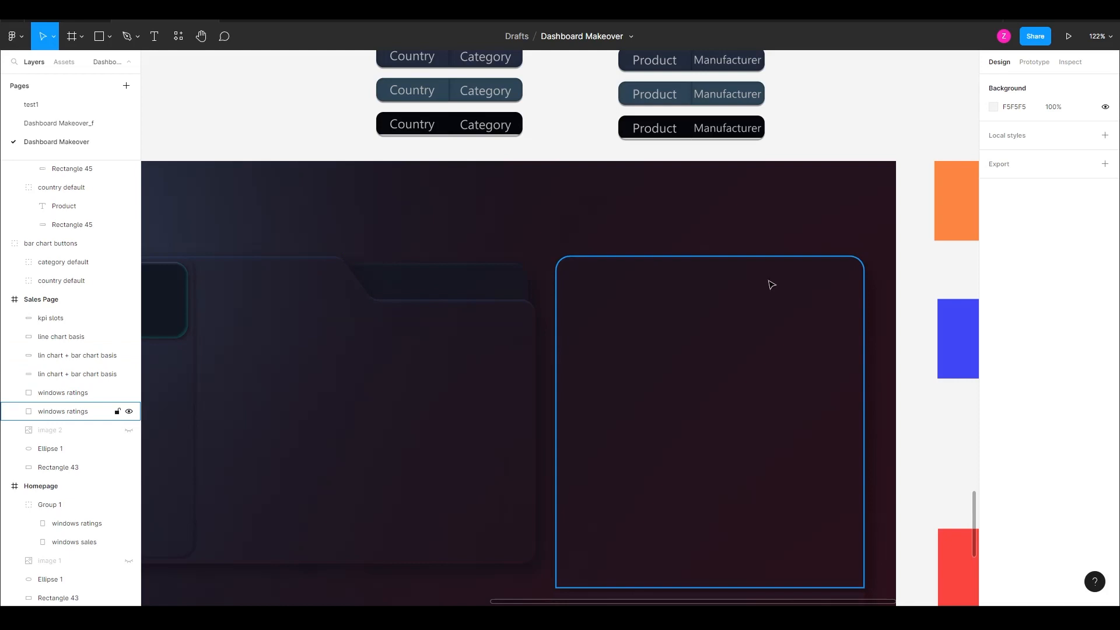
left_click(725, 433)
key("ctrl+d")
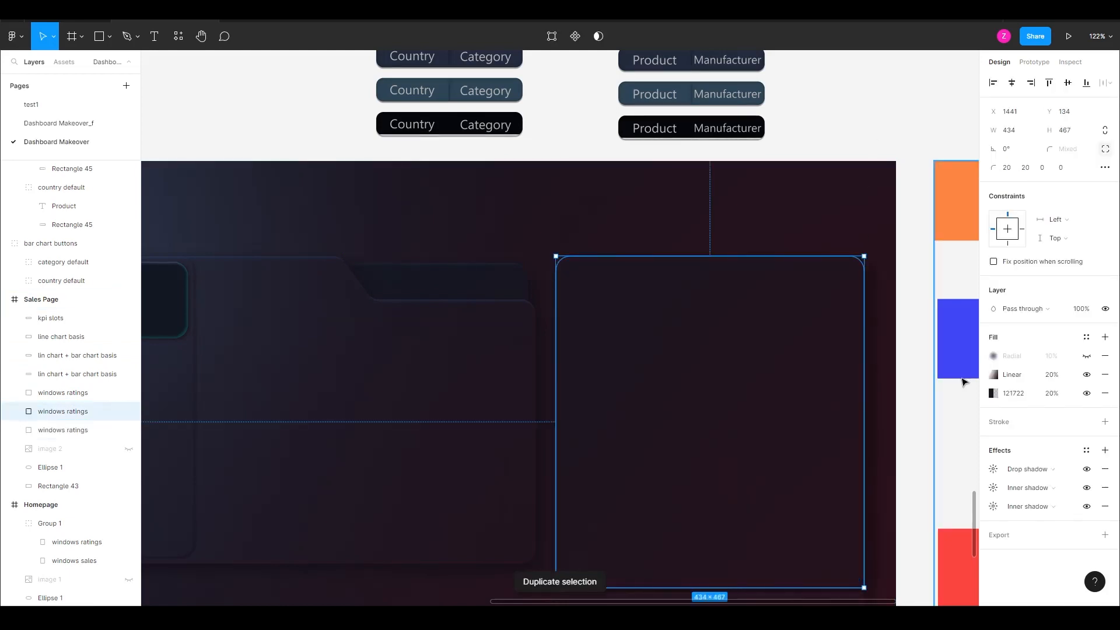
left_click(87, 430)
left_click_drag(674, 569, 642, 325)
Step: Add a background blur of 300 to the full-height upper windows ratings panel
left_click(628, 377)
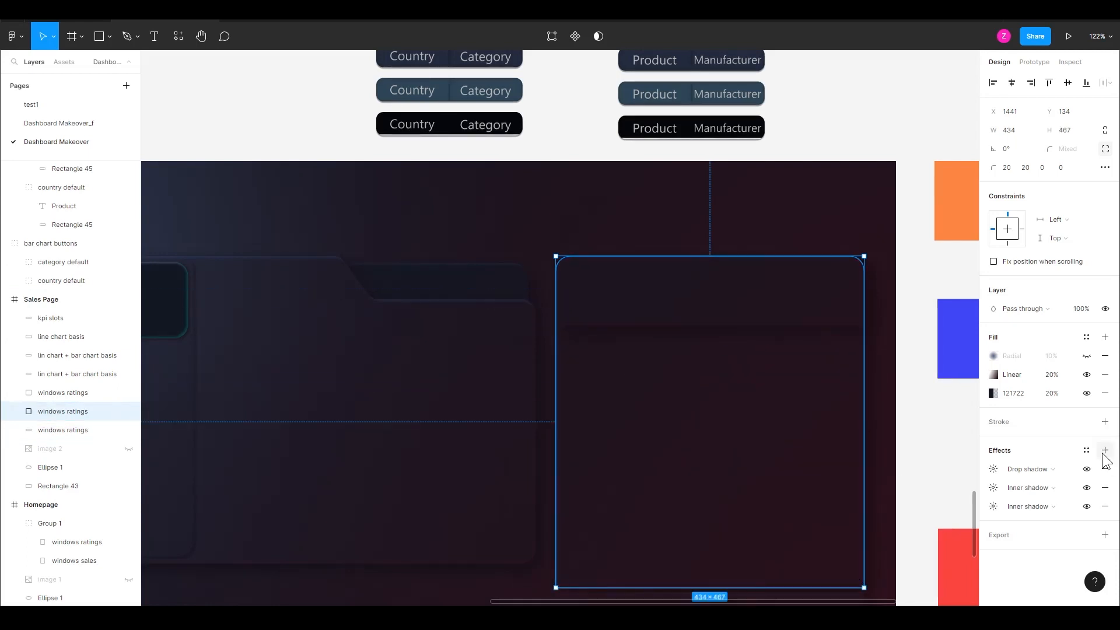
left_click(1105, 449)
left_click(1029, 469)
left_click(1030, 497)
key("Return")
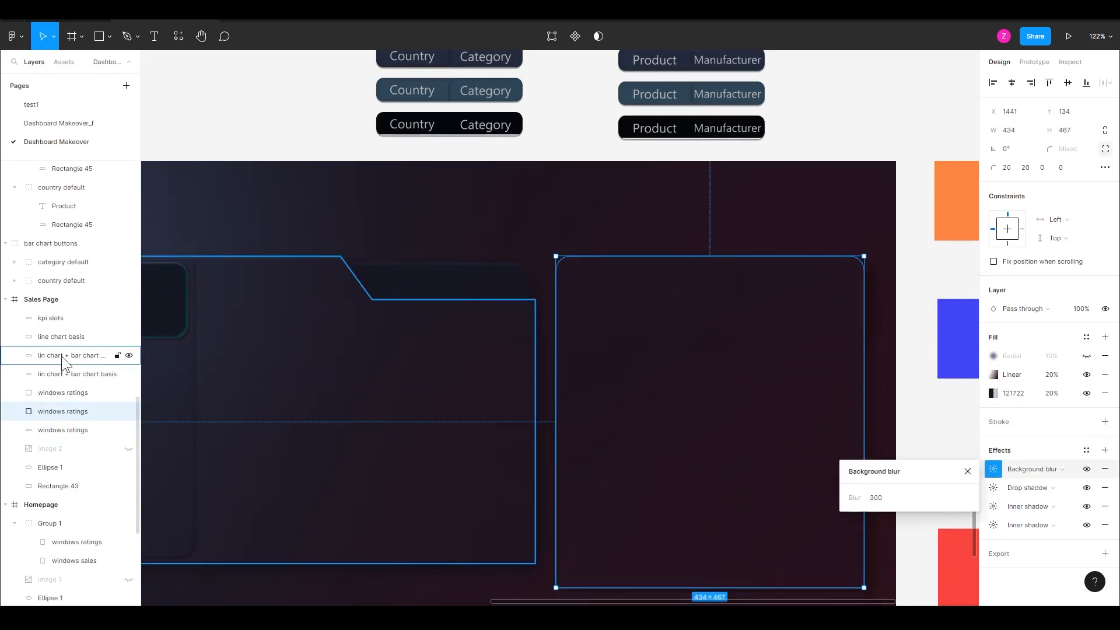
Step: Edit the full-height upper panel's vector shape and add points along its top edge
left_click(551, 36)
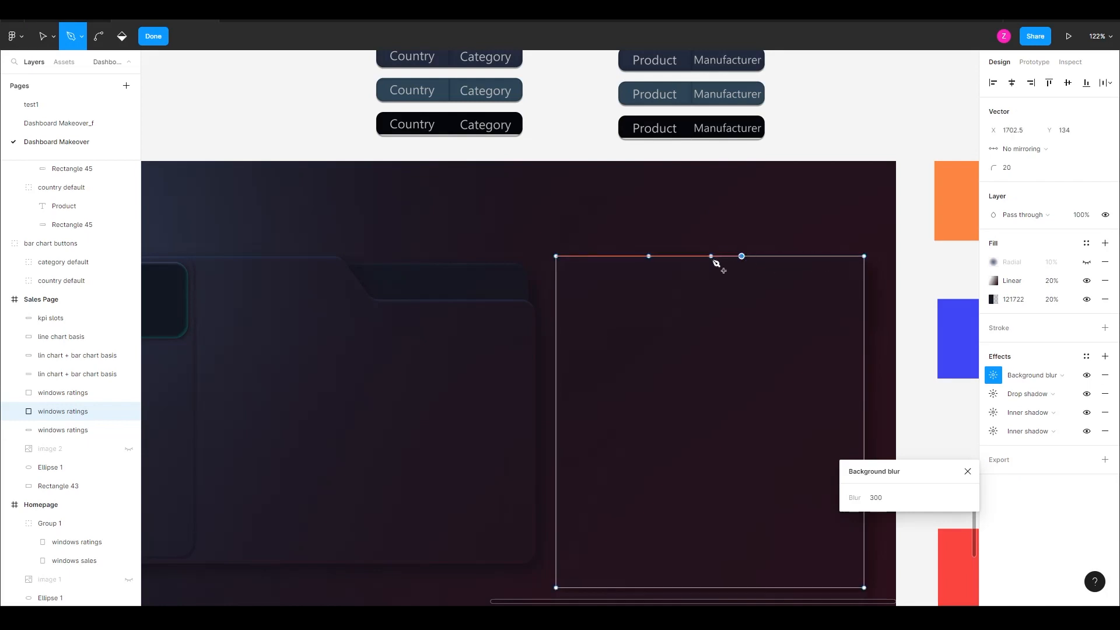
Step: Lower the two upper-right points of the front windows ratings panel by 60 px to form a folder-tab cutout
key("v")
left_click(863, 256, "shift")
key("shift+Down")
key("shift+Down")
key("shift+Down")
key("shift+Down")
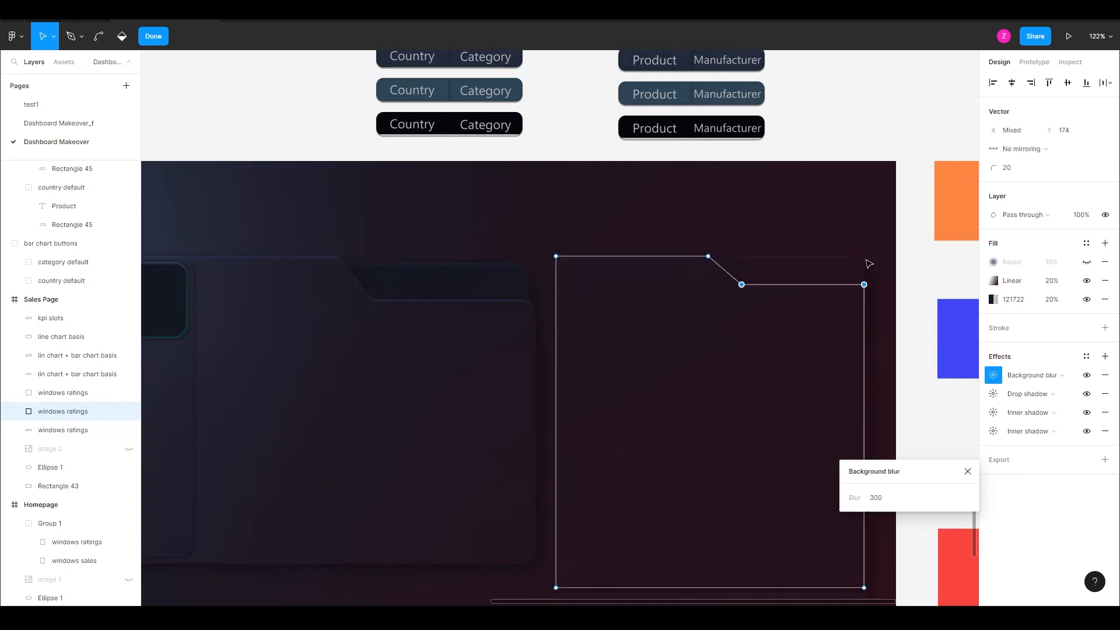
key("shift+Down")
key("shift+Down")
key("Escape")
Step: Narrow the shape behind the ratings panel to 367 px at X 1498 and set its first inner shadow to 221829 at 50%
left_click(795, 264)
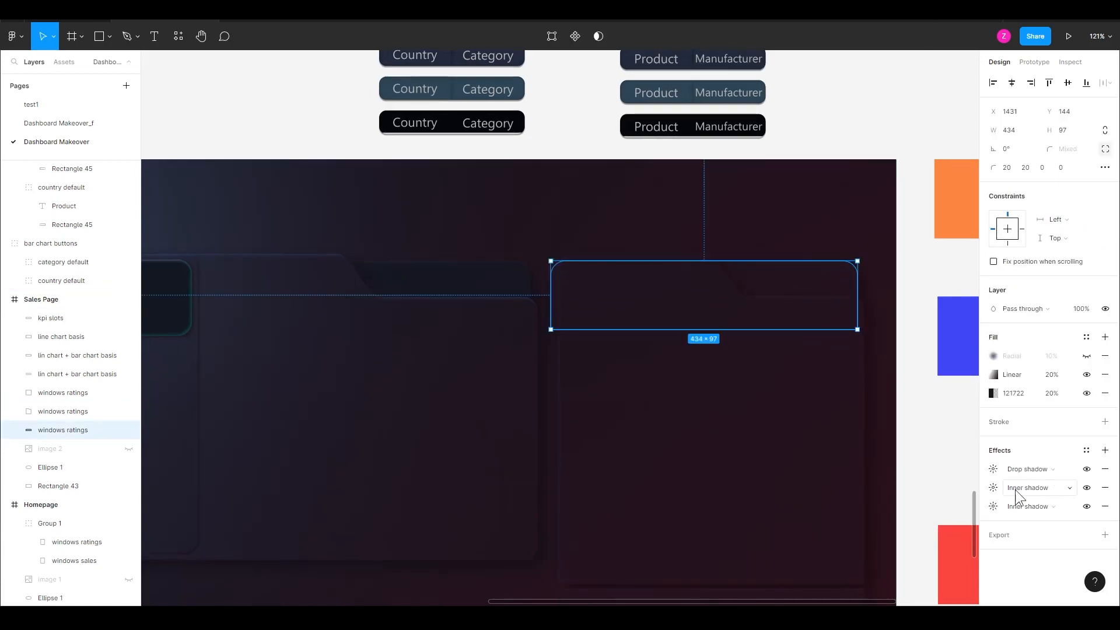
left_click(993, 487)
left_click(854, 553)
left_click(758, 431)
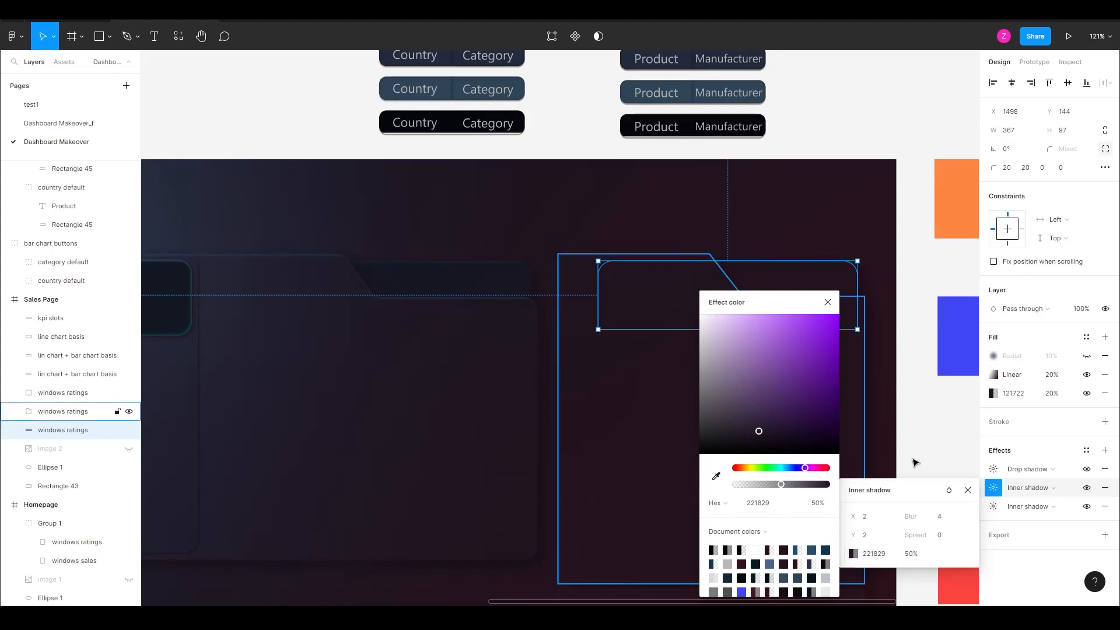
Step: Set the second inner shadow of the back tab shape to colour 3A0F1D with 25% opacity
left_click(993, 506)
left_click(855, 574)
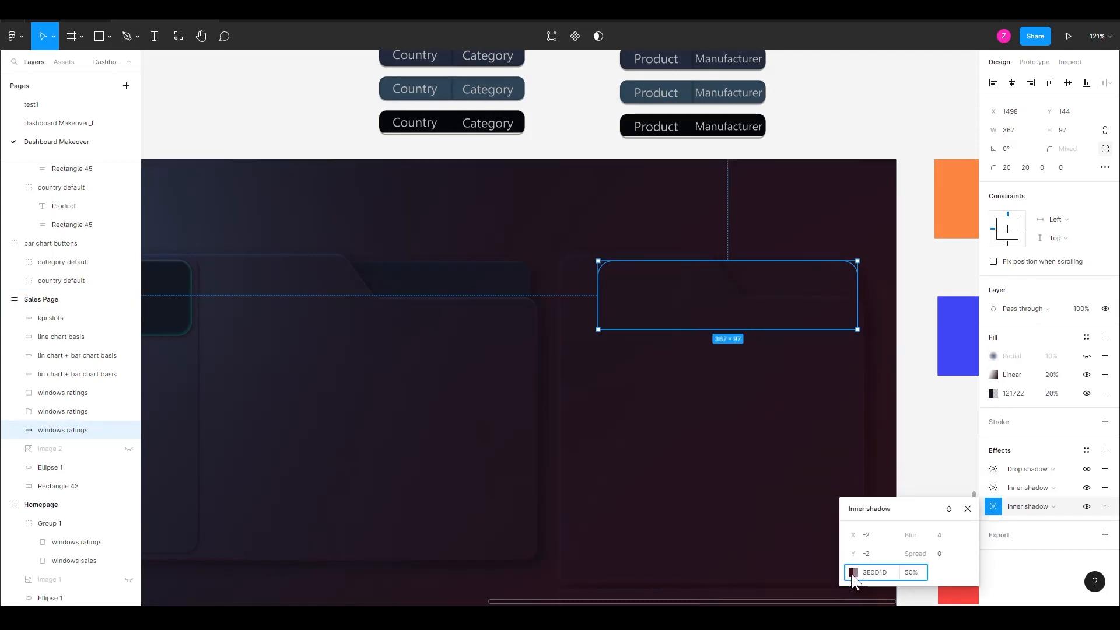
left_click(918, 575)
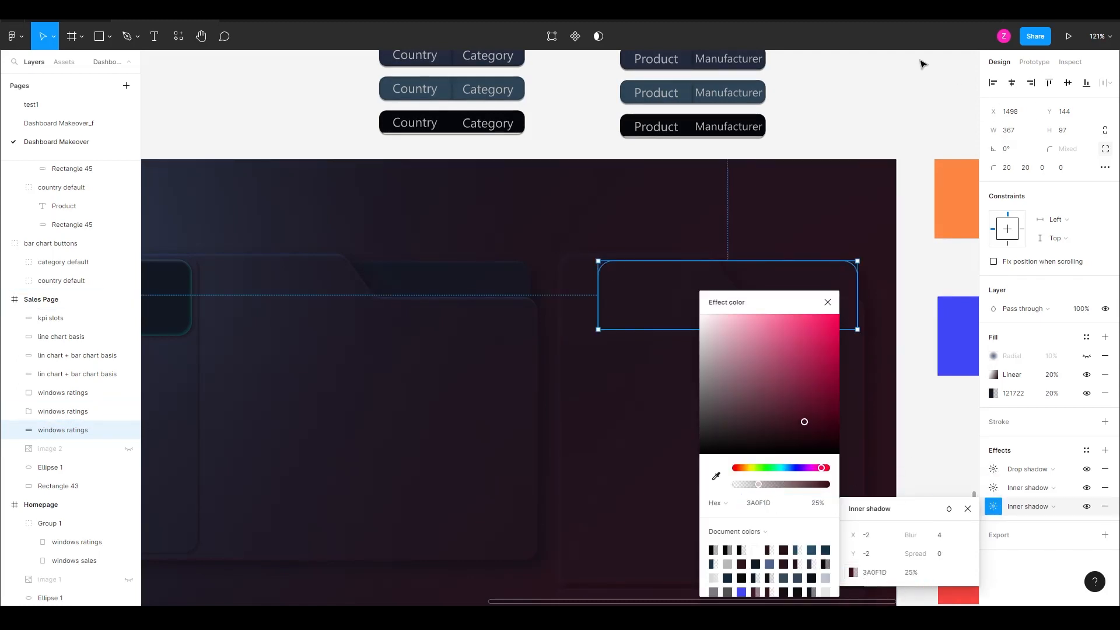
Step: Lighten the colour of the back tab shape's first inner shadow slightly
left_click(787, 274)
left_click(993, 488)
left_click(853, 553)
left_click(799, 500)
left_click_drag(753, 432, 753, 421)
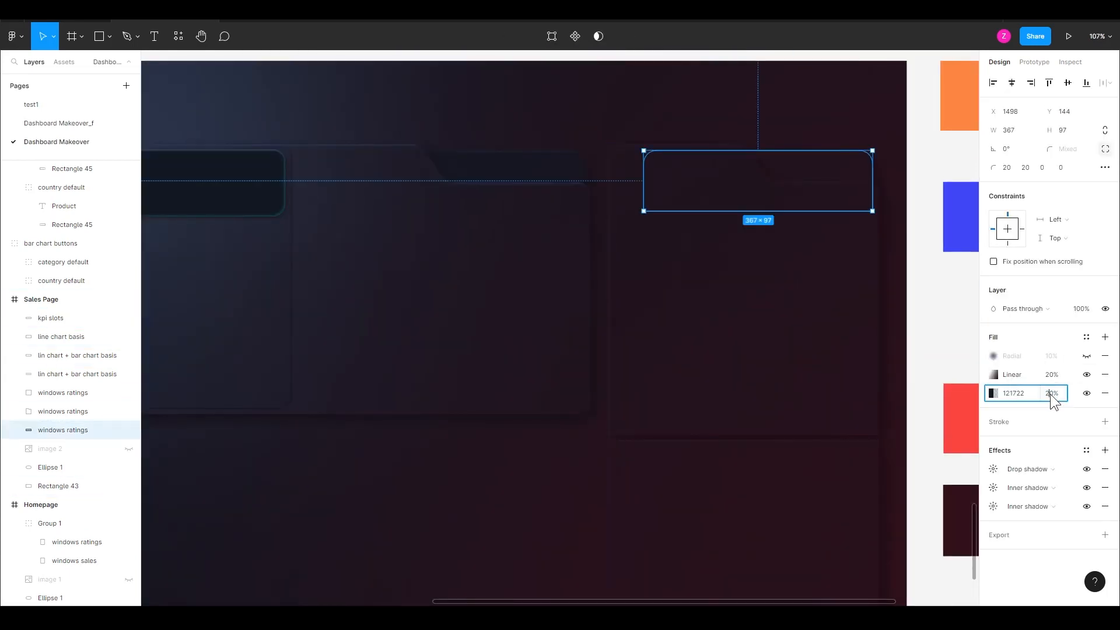
Step: Change the solid fill of the back tab shape to 191222 with 80% opacity
type("50")
key("Return")
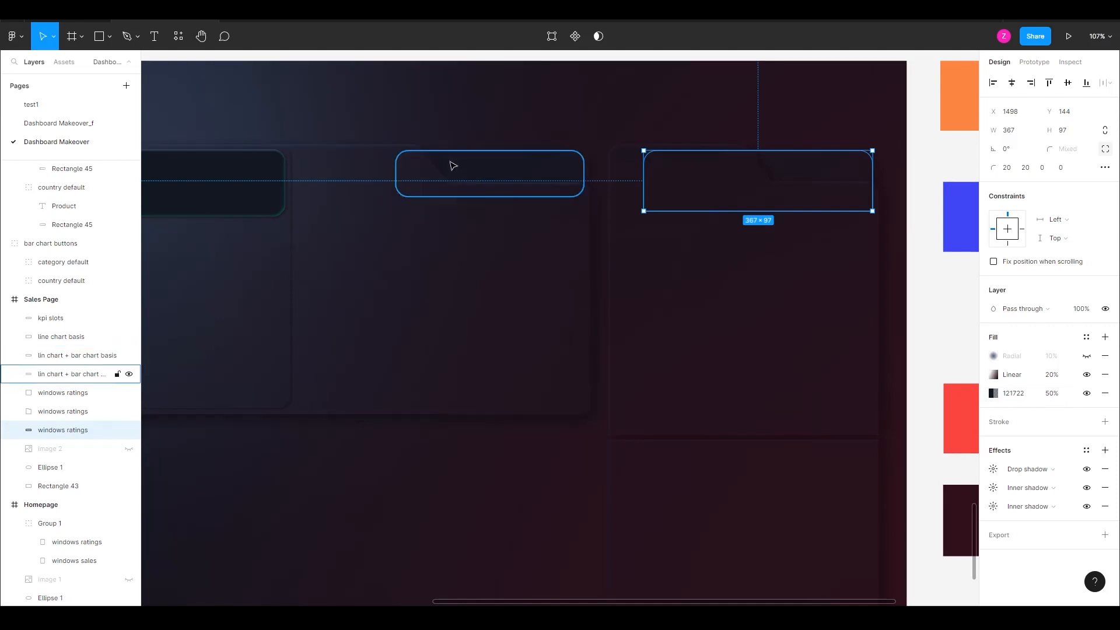
left_click(993, 393)
left_click_drag(937, 474, 951, 468)
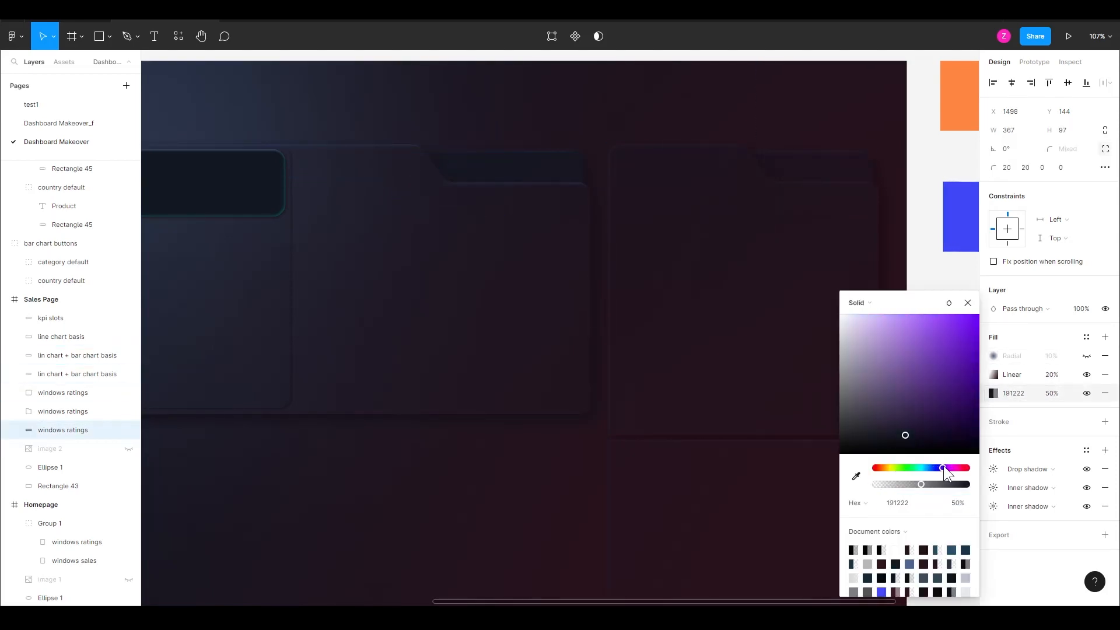
left_click(1053, 393)
type("80")
key("Return")
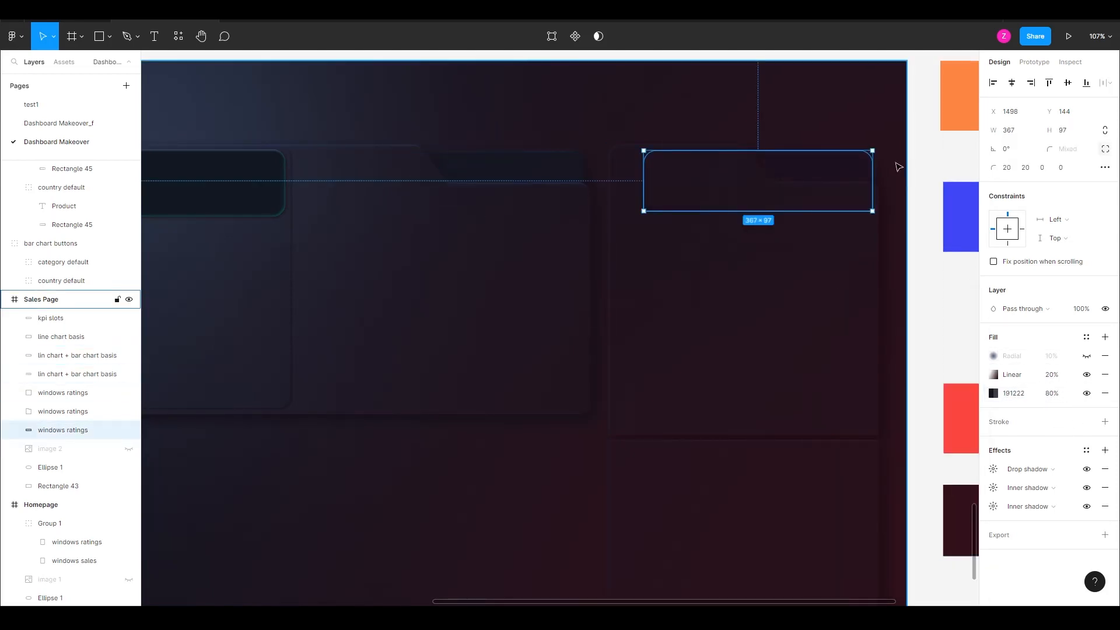
left_click(917, 167)
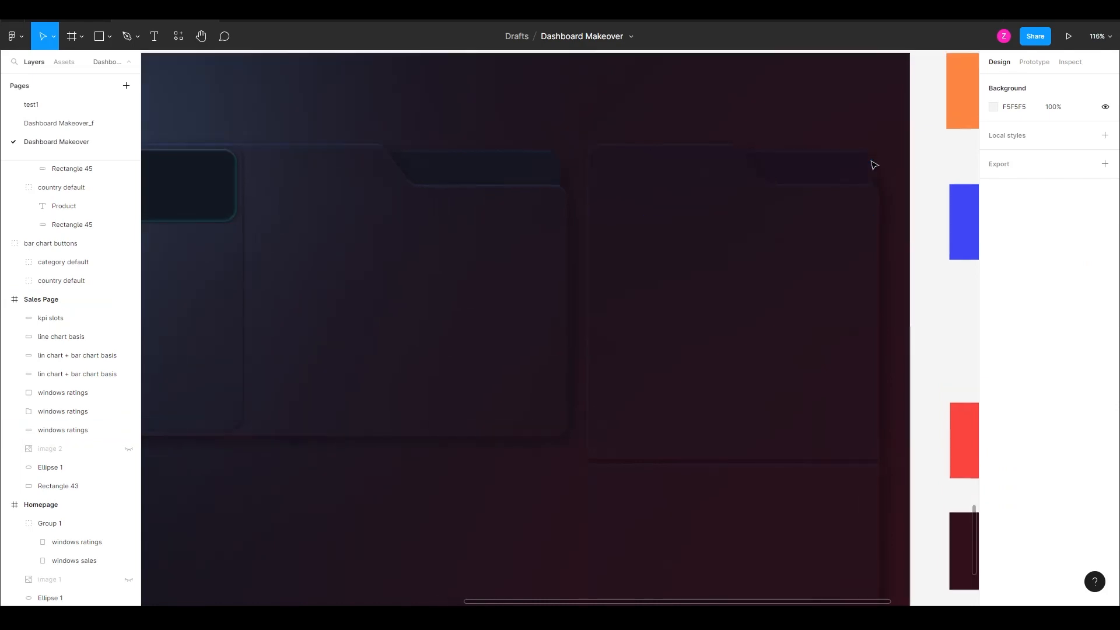
Step: Group the large chart panel's shapes as "lin chart large basis" and place a duplicate directly below the original
scroll(874, 165, "down", 5)
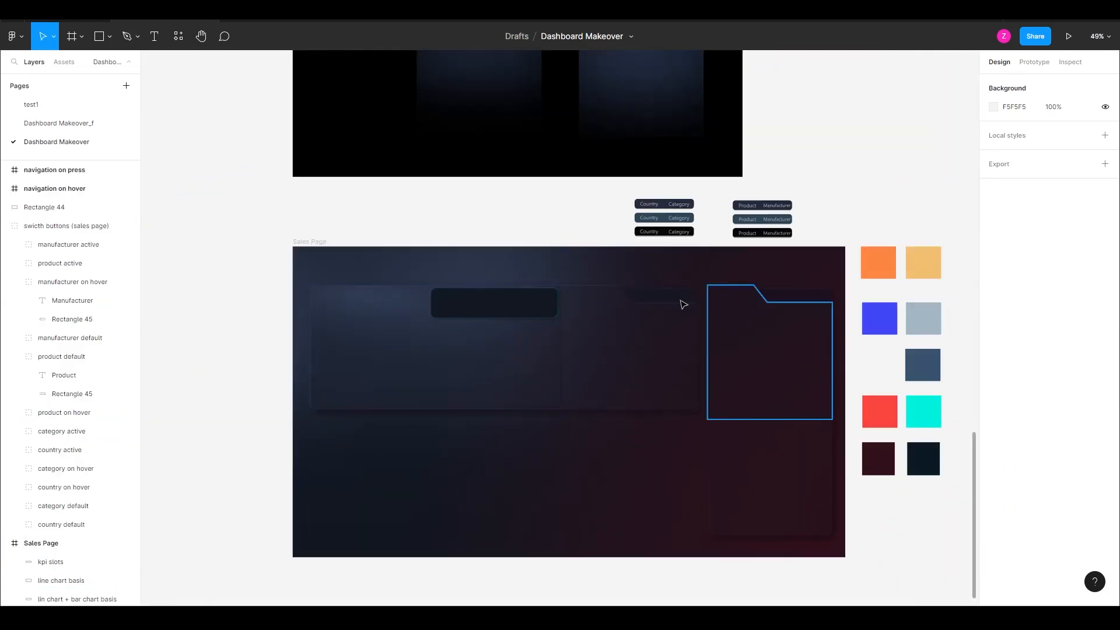
left_click(470, 383)
scroll(467, 409, "up", 3)
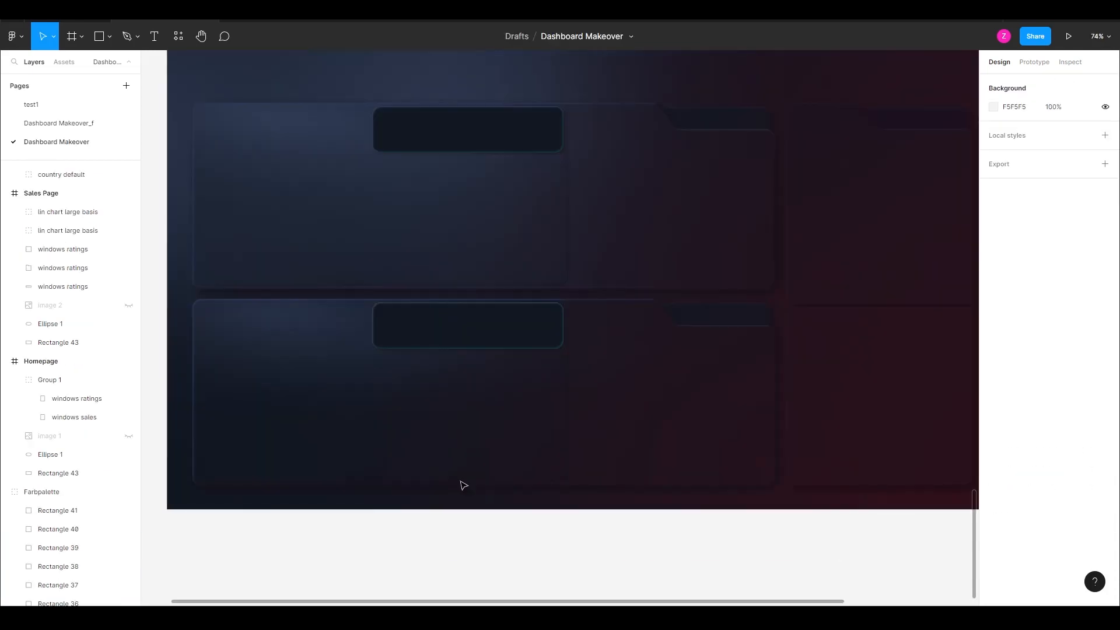
Step: Replace the turquoise inner shadow colour of the KPI slot in the lower chart panel with a warm reddish tone
double_click(470, 332)
scroll(613, 369, "down", 5)
scroll(661, 372, "up", 3)
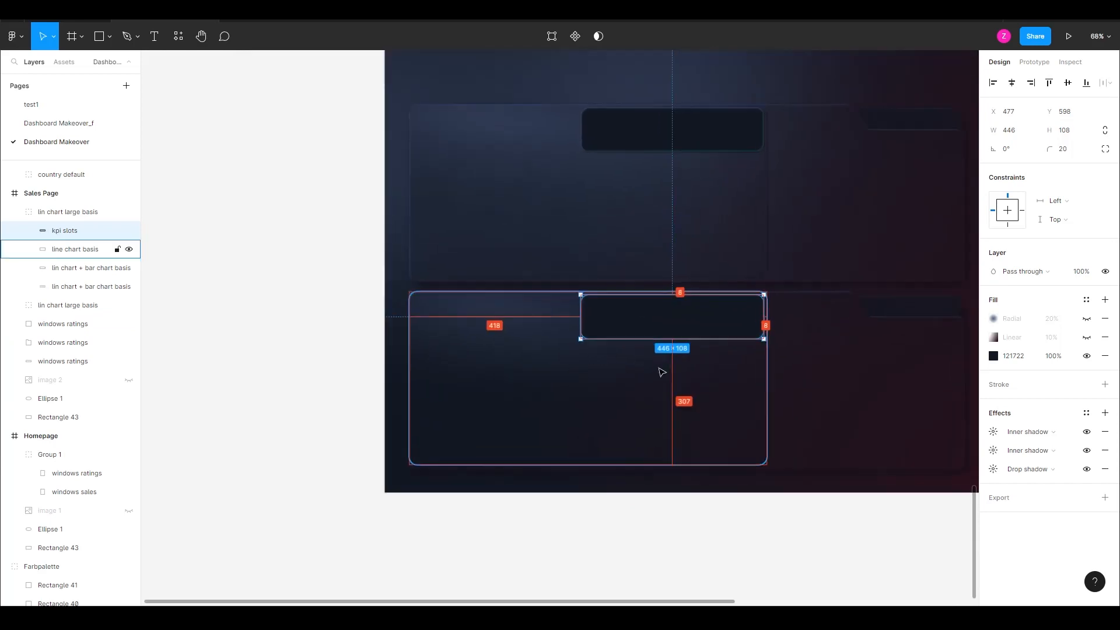
scroll(662, 372, "up", 3)
left_click(398, 403)
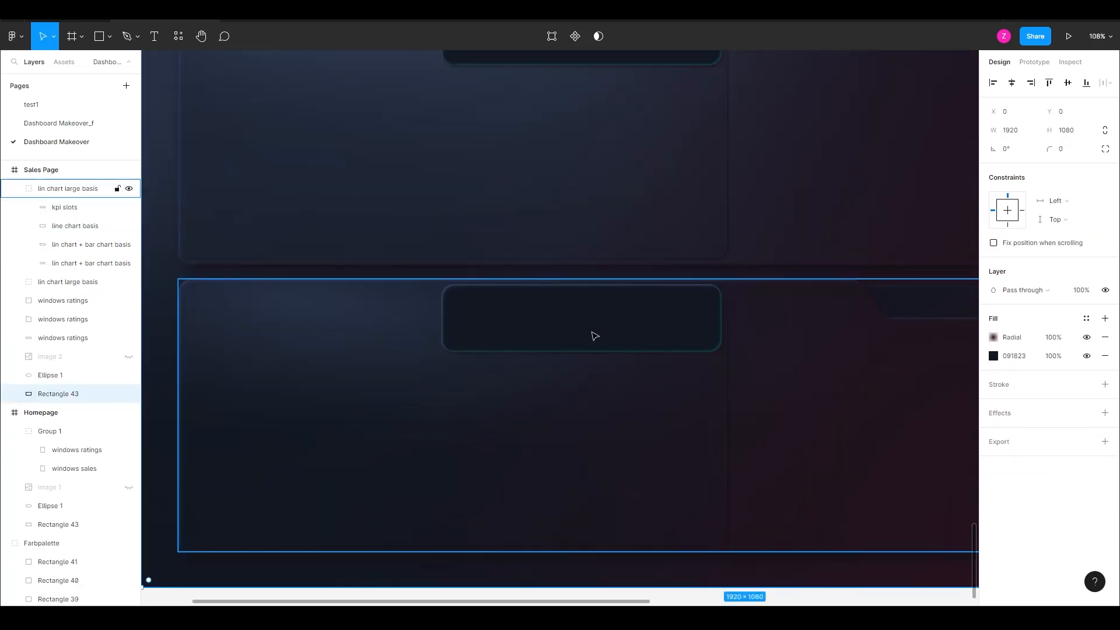
double_click(490, 346)
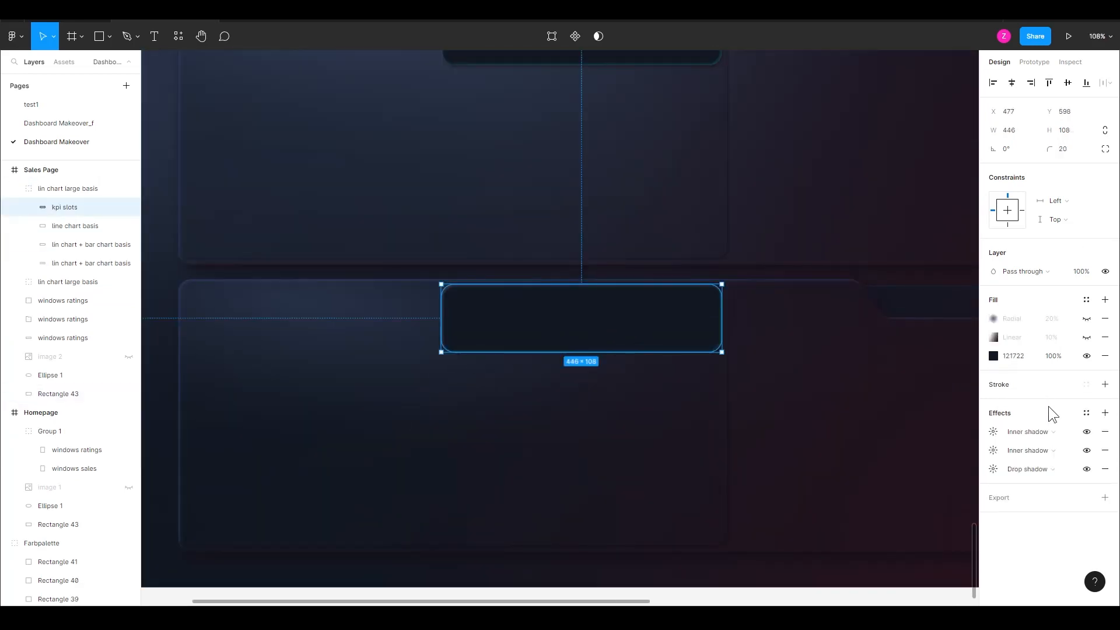
left_click(993, 431)
left_click(872, 498)
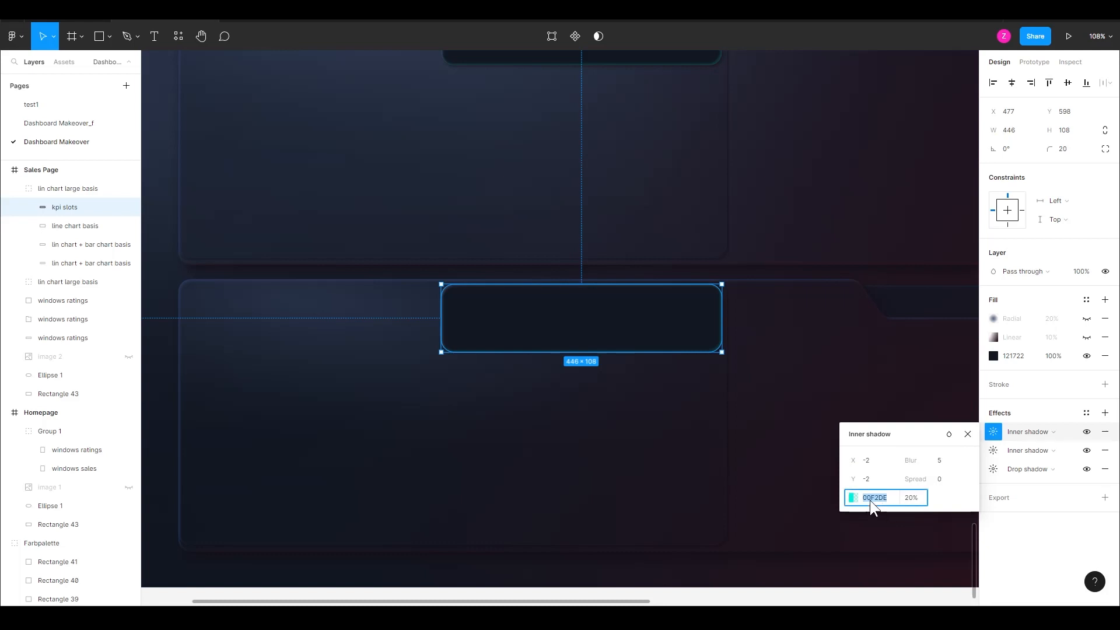
left_click(228, 412)
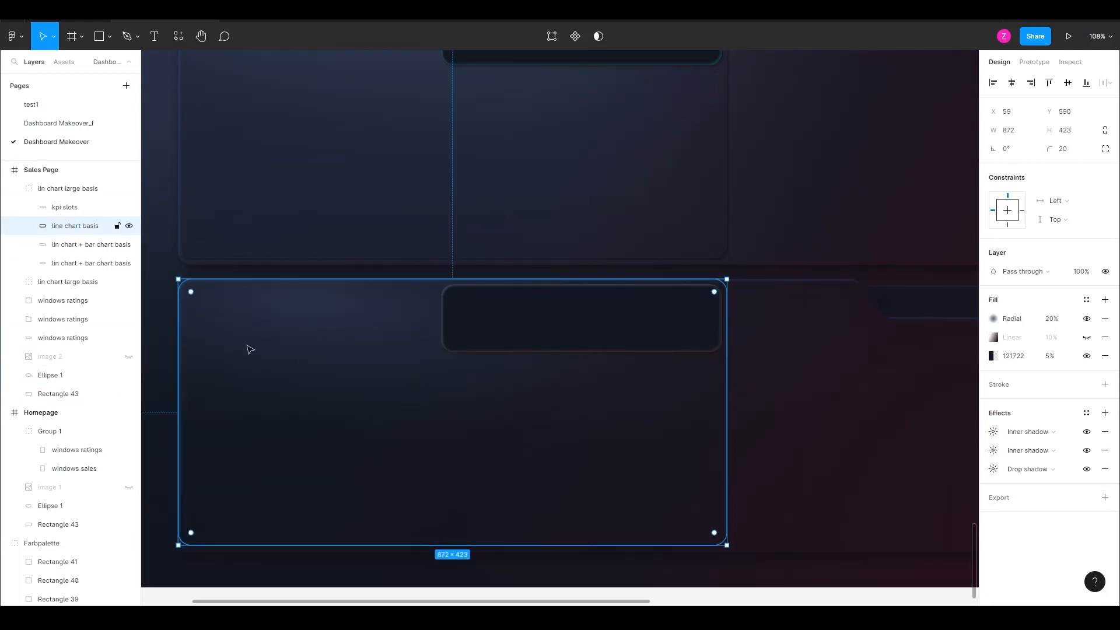
Step: Add a second blurred ellipse, 794 × 435 at X 782, Y 392 with 30% angular fill, and compare the background with it hidden and shown
scroll(213, 330, "up", 2)
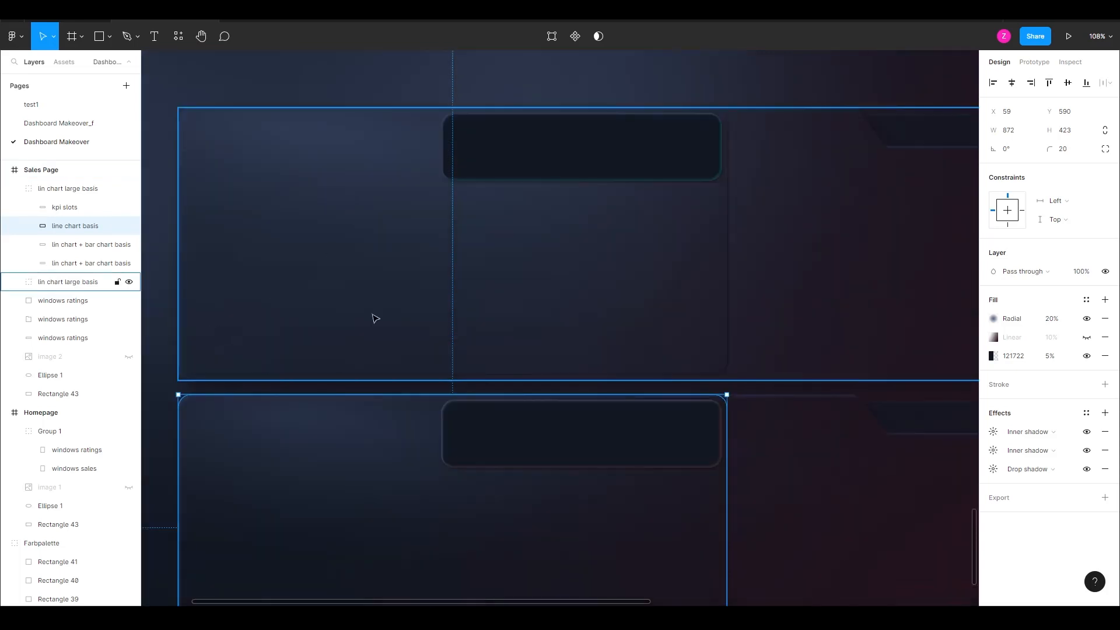
scroll(376, 453, "down", 3)
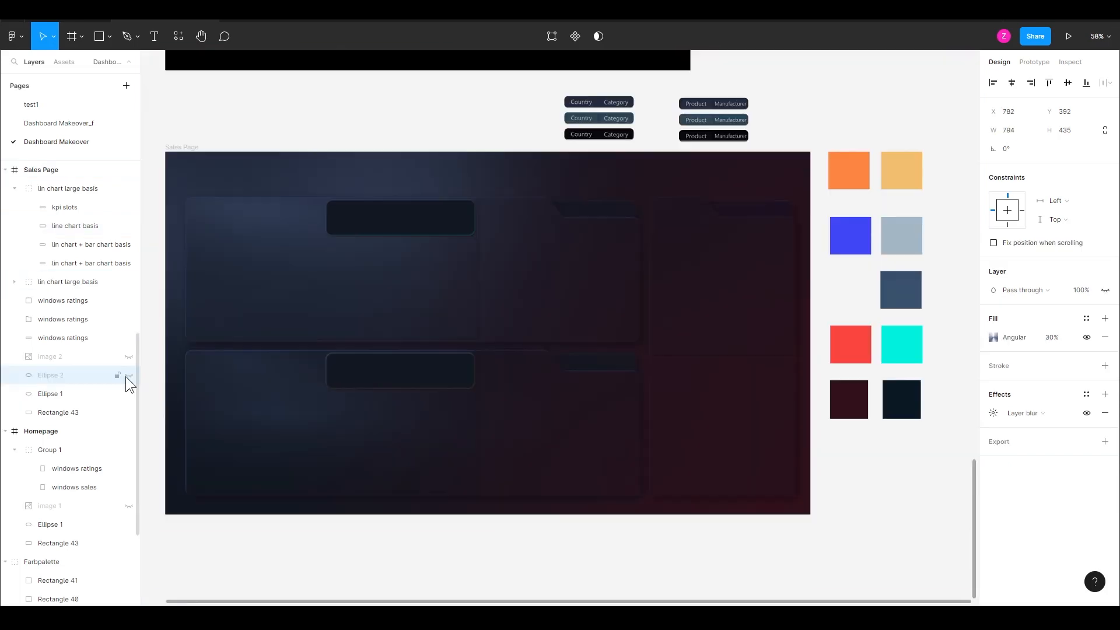
left_click(72, 392)
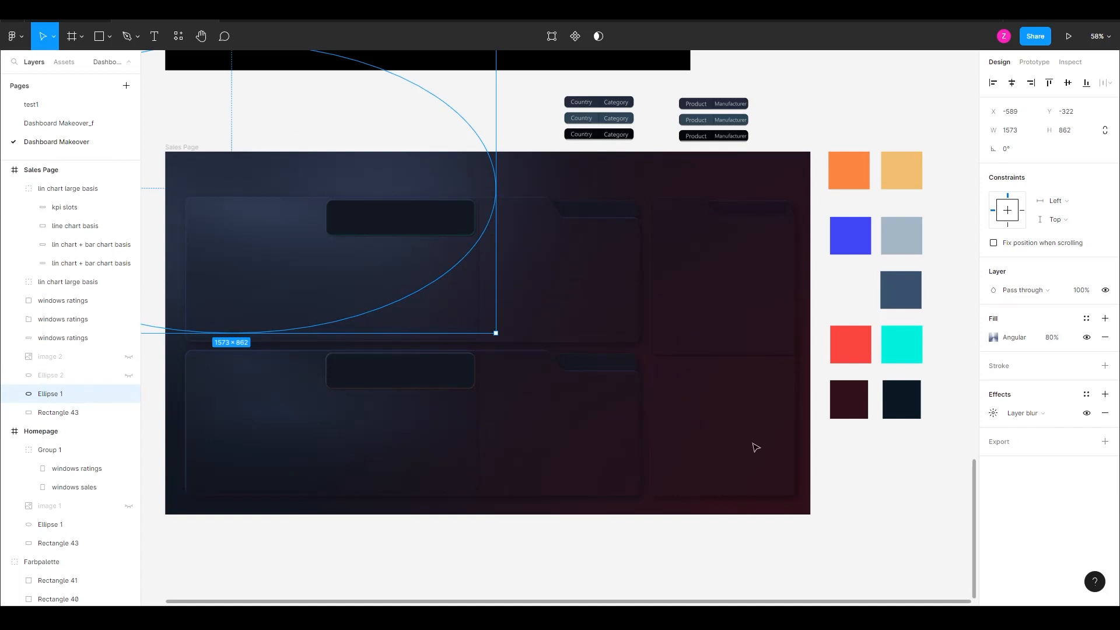
left_click(59, 375)
left_click(128, 376)
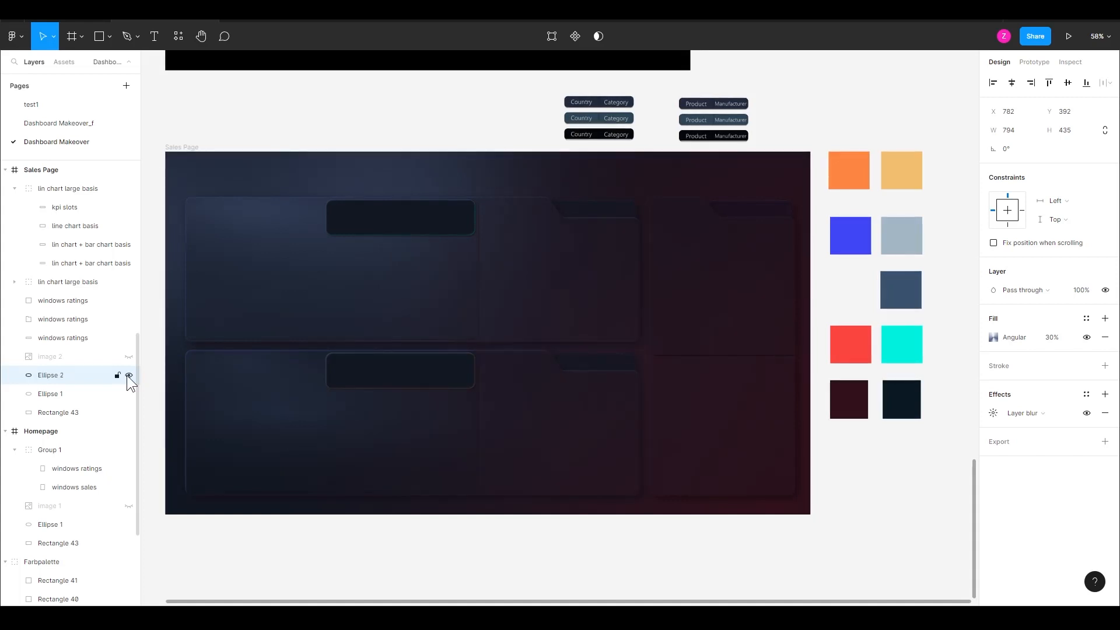
scroll(417, 391, "down", 2)
left_click(299, 512)
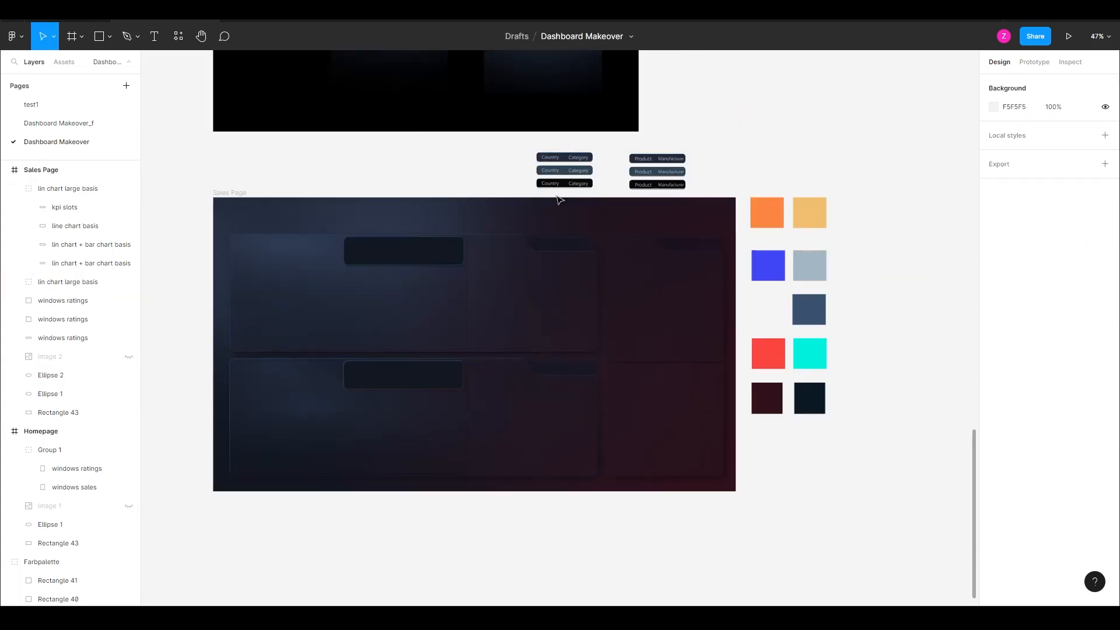
Step: Switch to Power BI and apply the Sales Page design as the Sales New page background, with the list of visuals shown
left_click(228, 192)
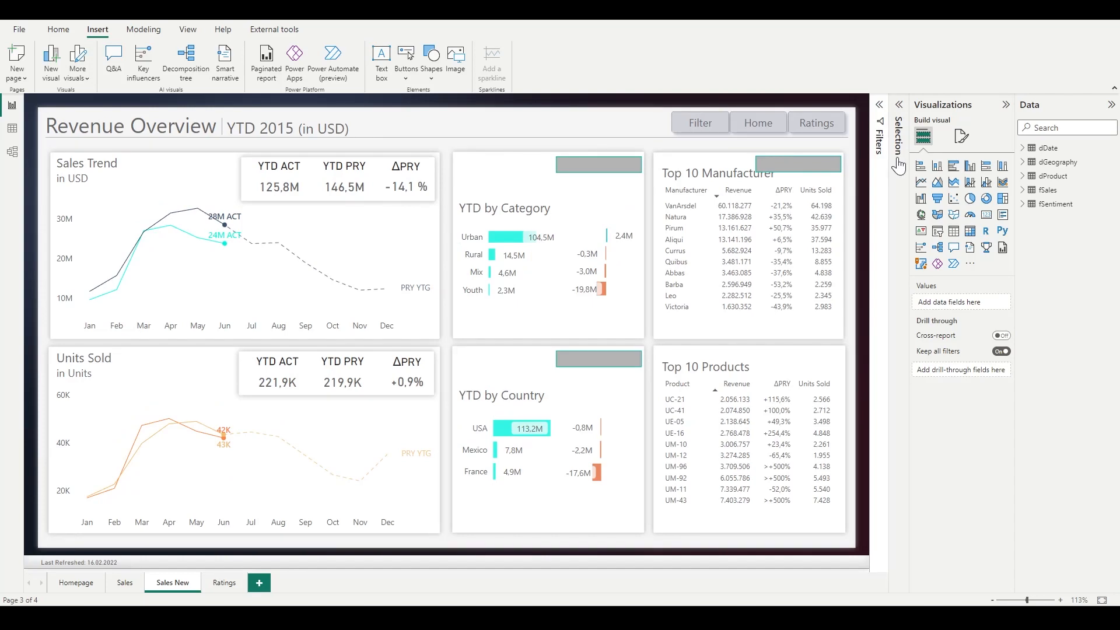
left_click(900, 108)
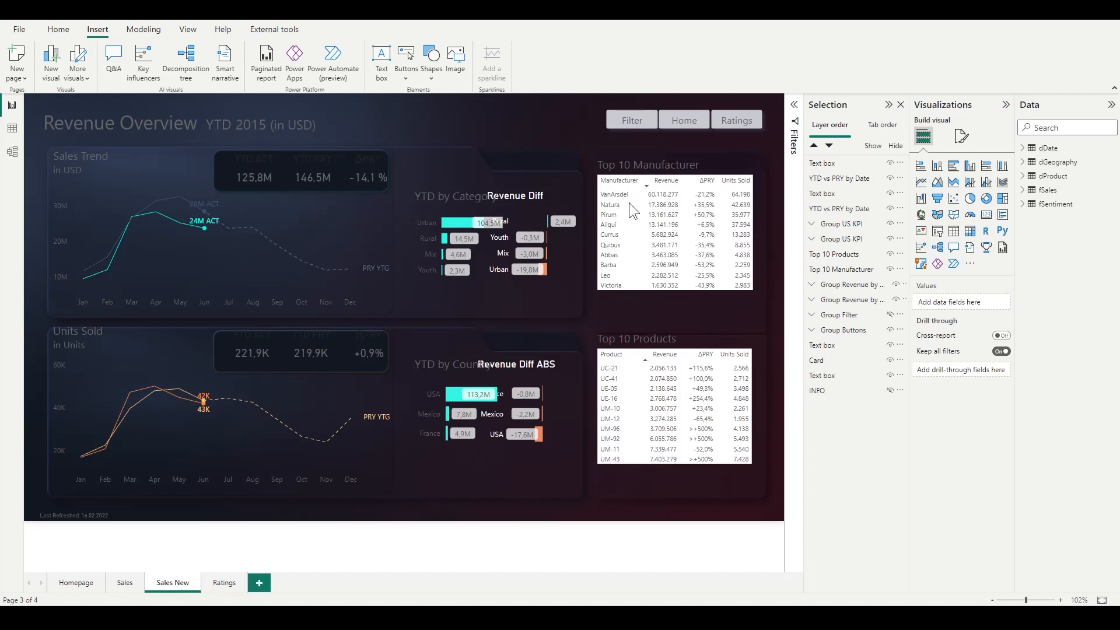
Step: Replace the Top 10 Manufacturer and Top 10 Products tables with transparent Top 10 and Bottom 10 manufacturer tables
left_click(627, 167)
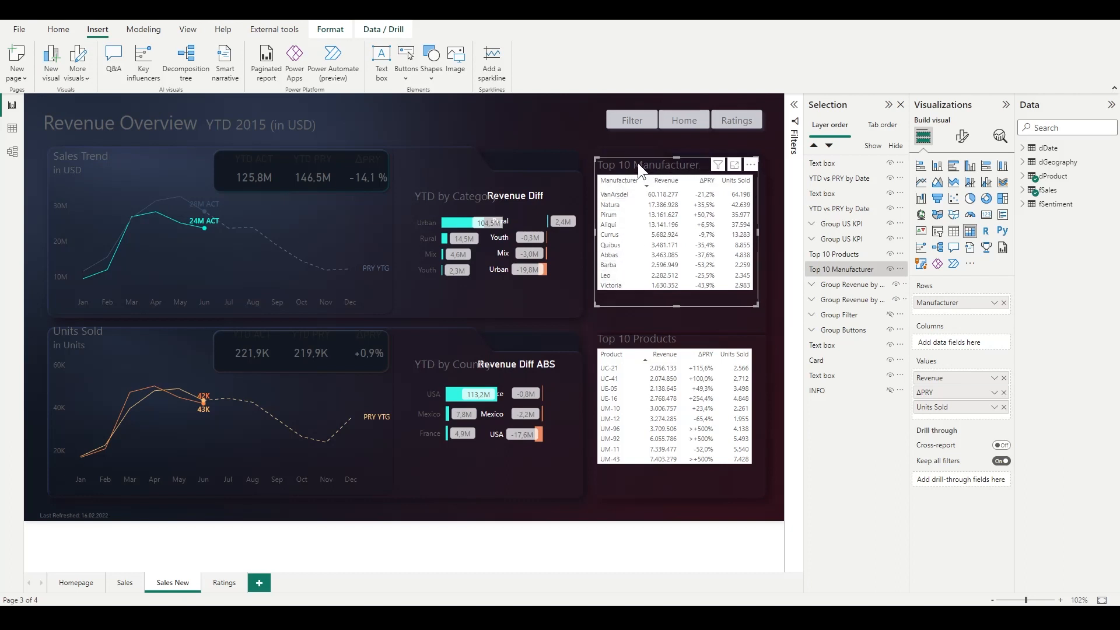
key("ctrl+z")
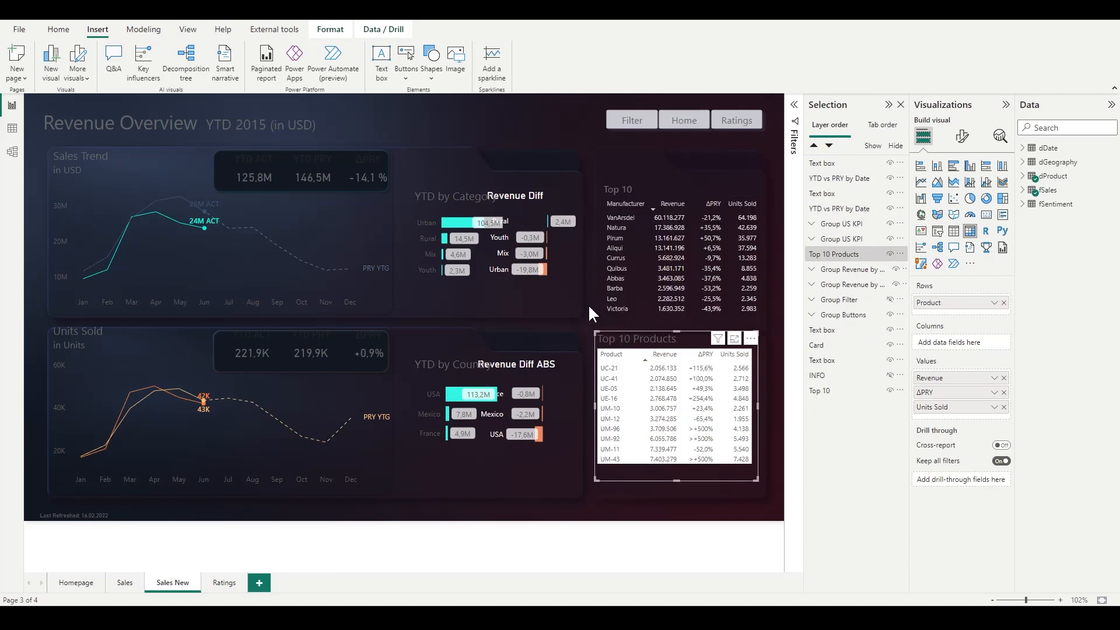
left_click(589, 305)
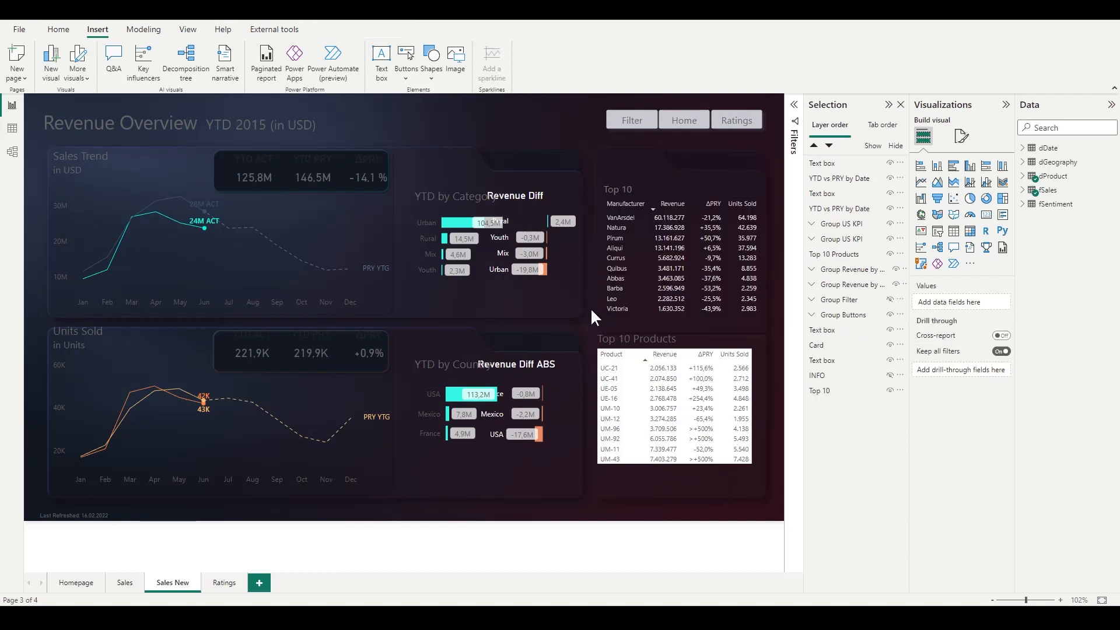
left_click(621, 338)
key("ctrl+z")
left_click(586, 236)
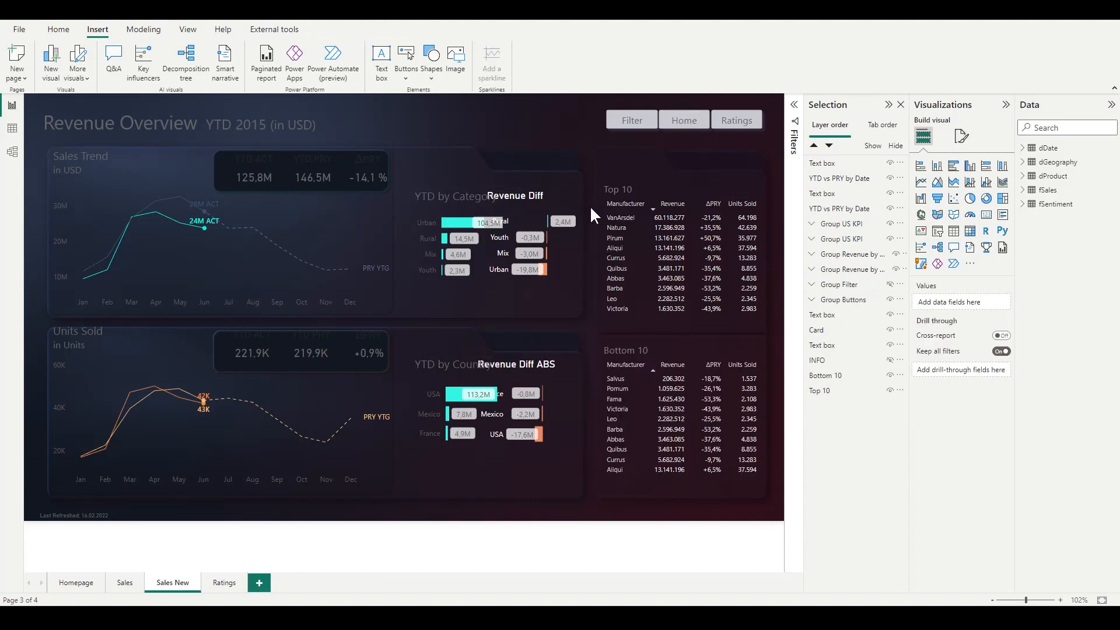
Step: Add a "Sales" heading with the subtitle "Manufacturer" above the tables and rename the Revenue column to Sales in both
key("ctrl+z")
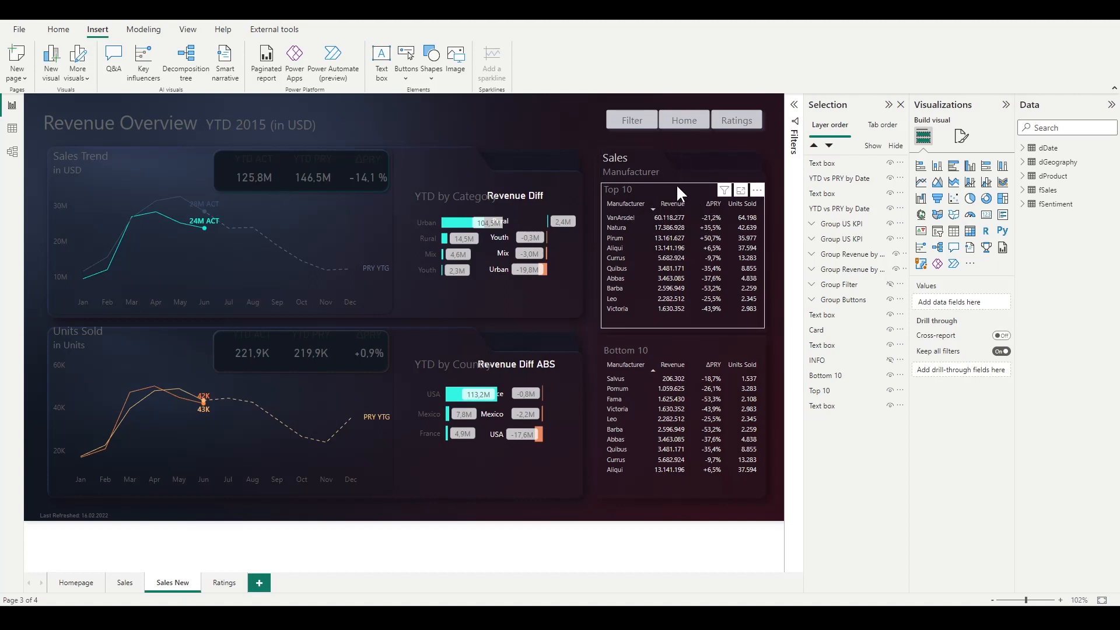
left_click(680, 187)
left_click(625, 353)
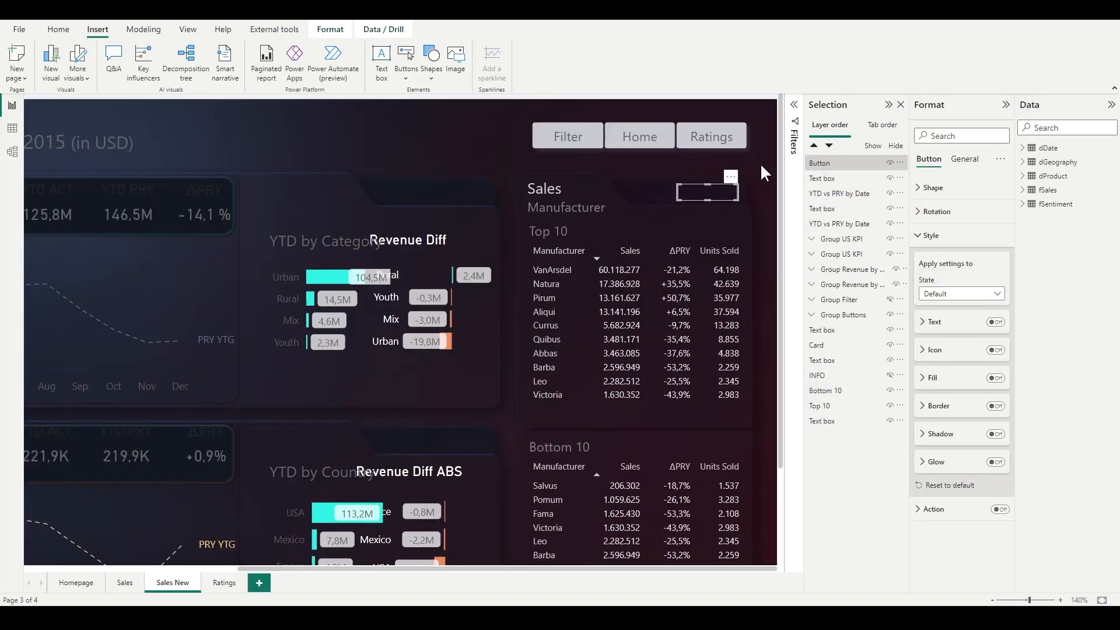
Step: Enable the fill of a blank button beside the Sales heading and base its colour on the _Transparent Color field value
left_click(995, 378)
left_click(958, 407)
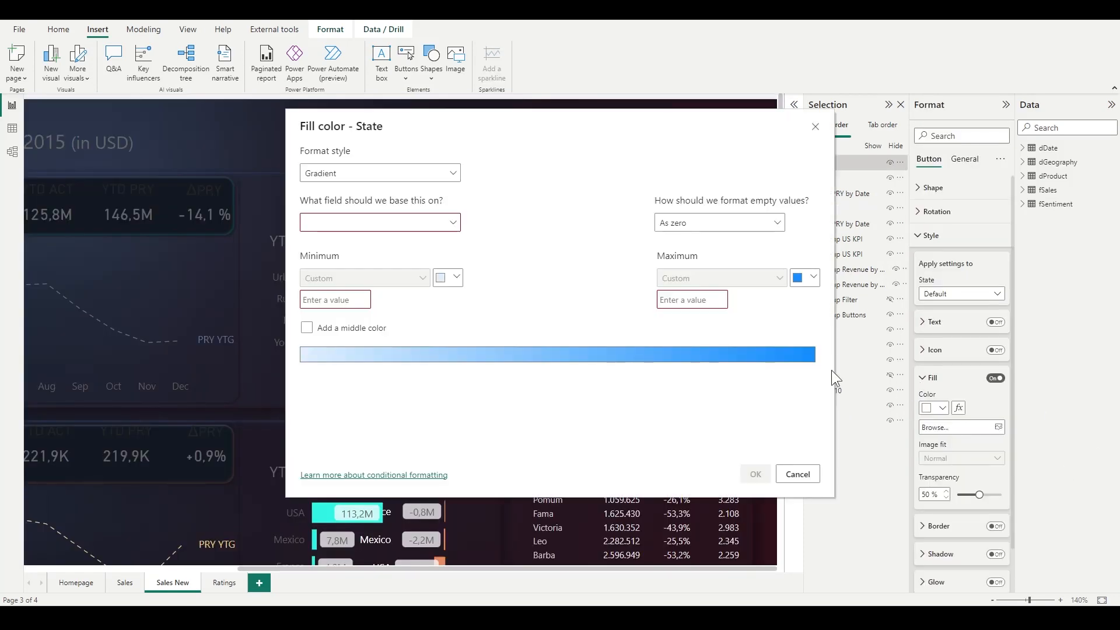
left_click(323, 170)
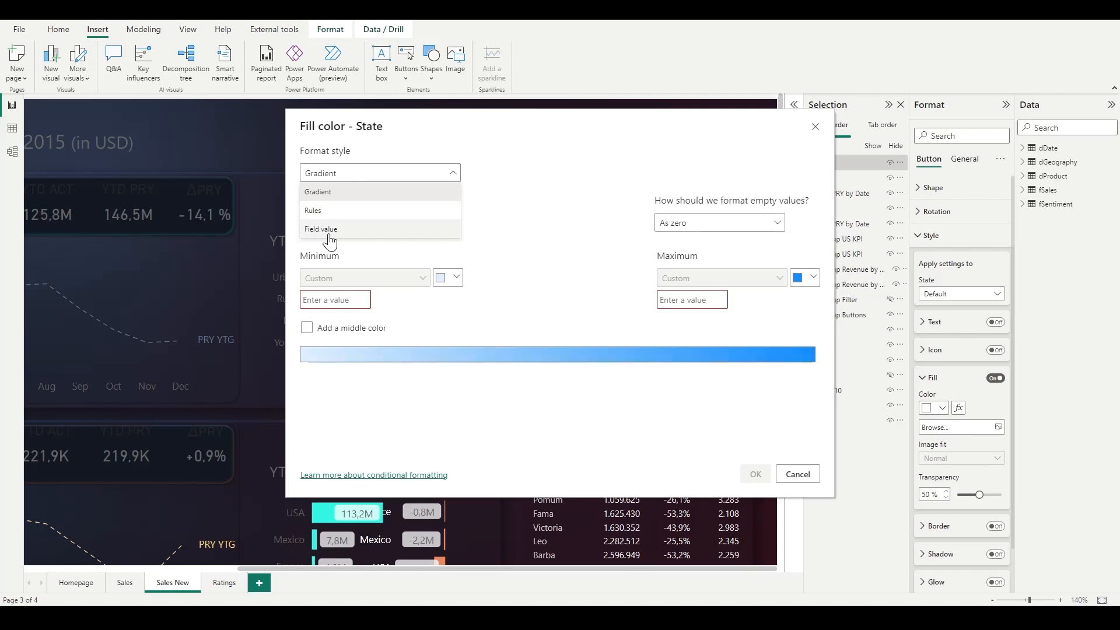
left_click(350, 228)
left_click(320, 306)
left_click(349, 319)
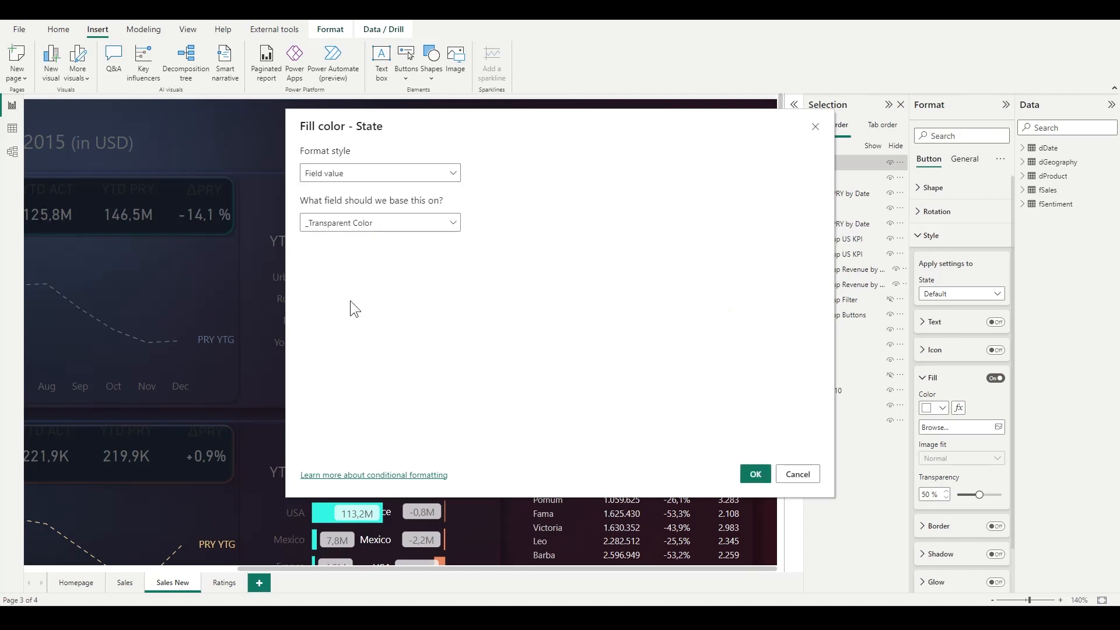
left_click(749, 472)
Step: Fill the blank button beside the Sales heading with manufacturer active.png, set to Fit with 0% transparency, and narrow it slightly
left_click(939, 427)
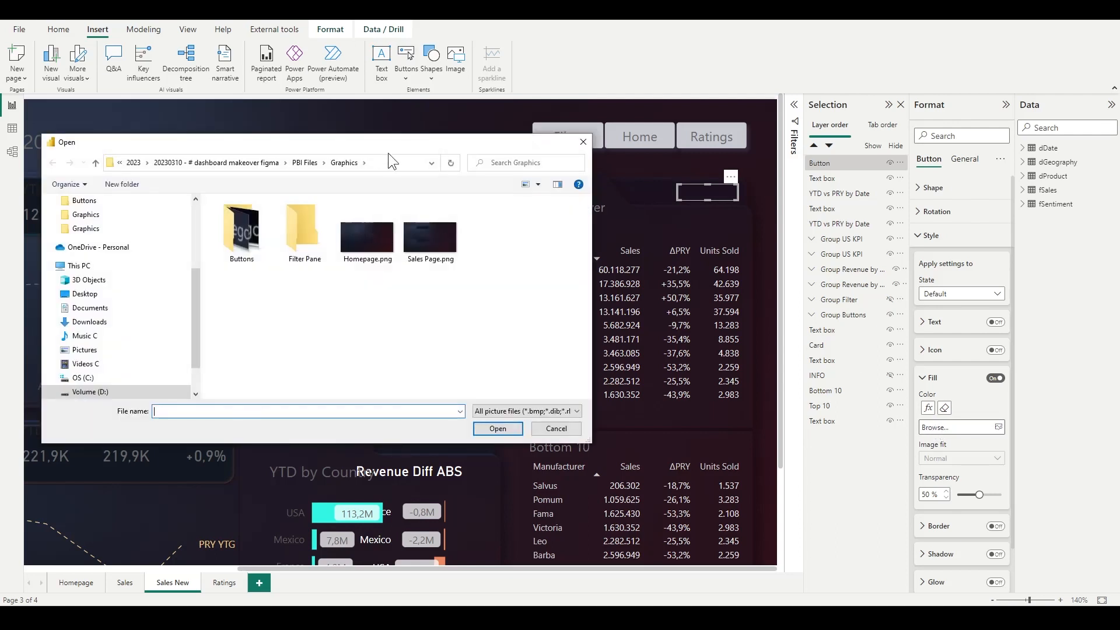
double_click(223, 221)
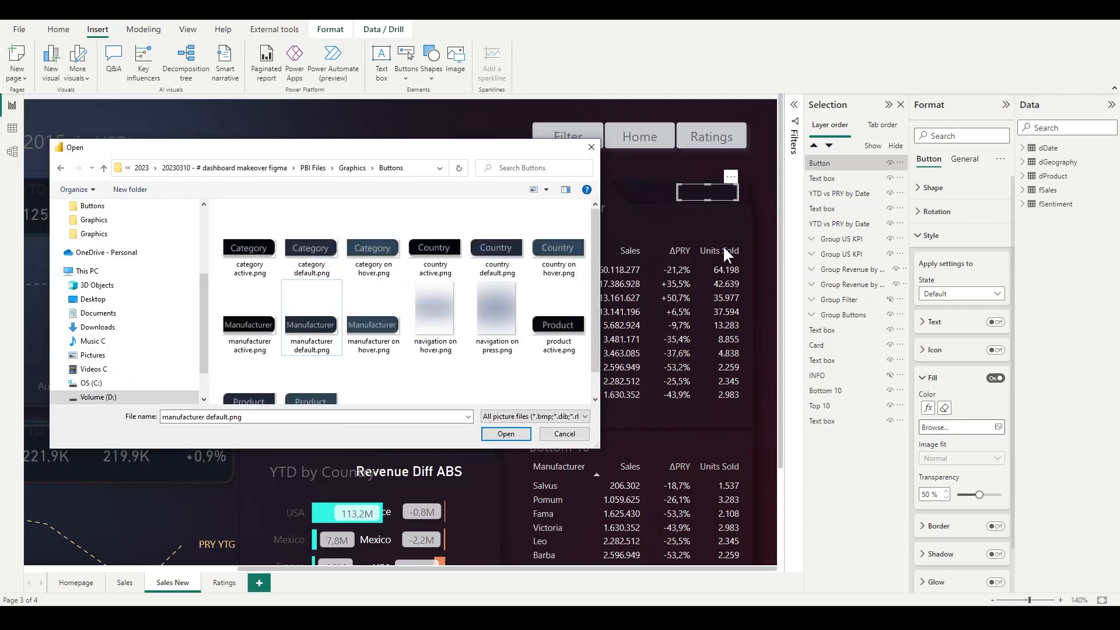
left_click(240, 319)
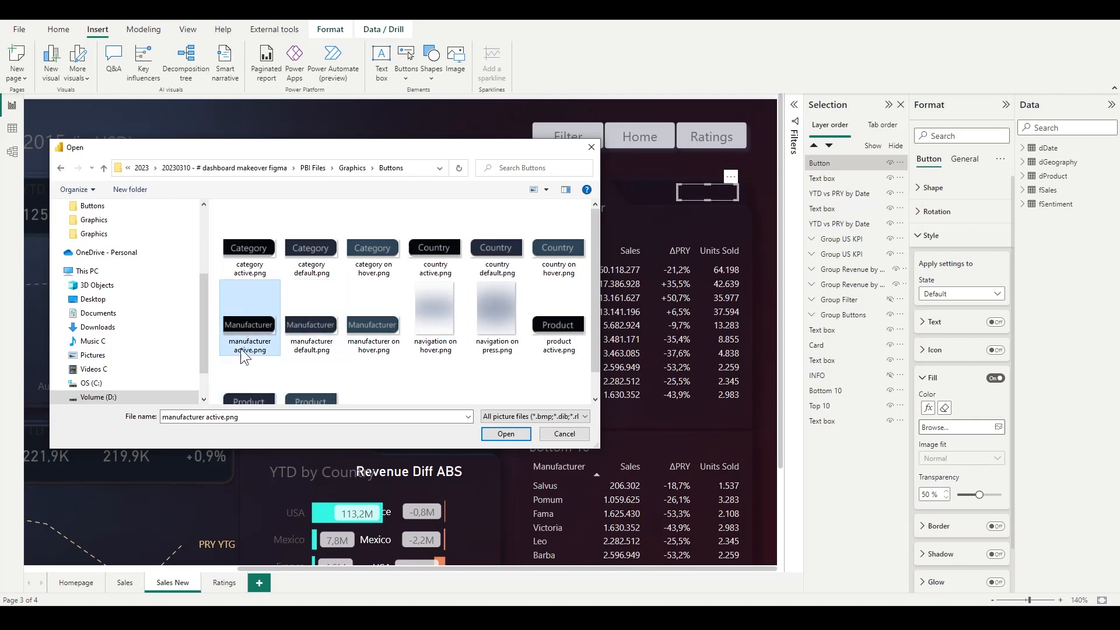
left_click(506, 431)
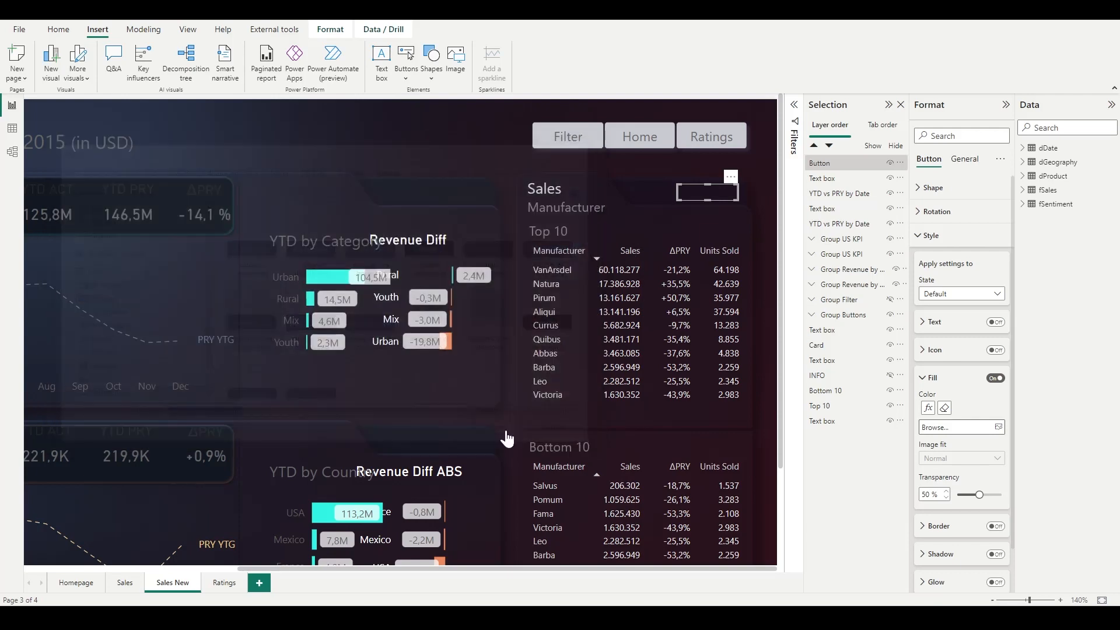
left_click(967, 459)
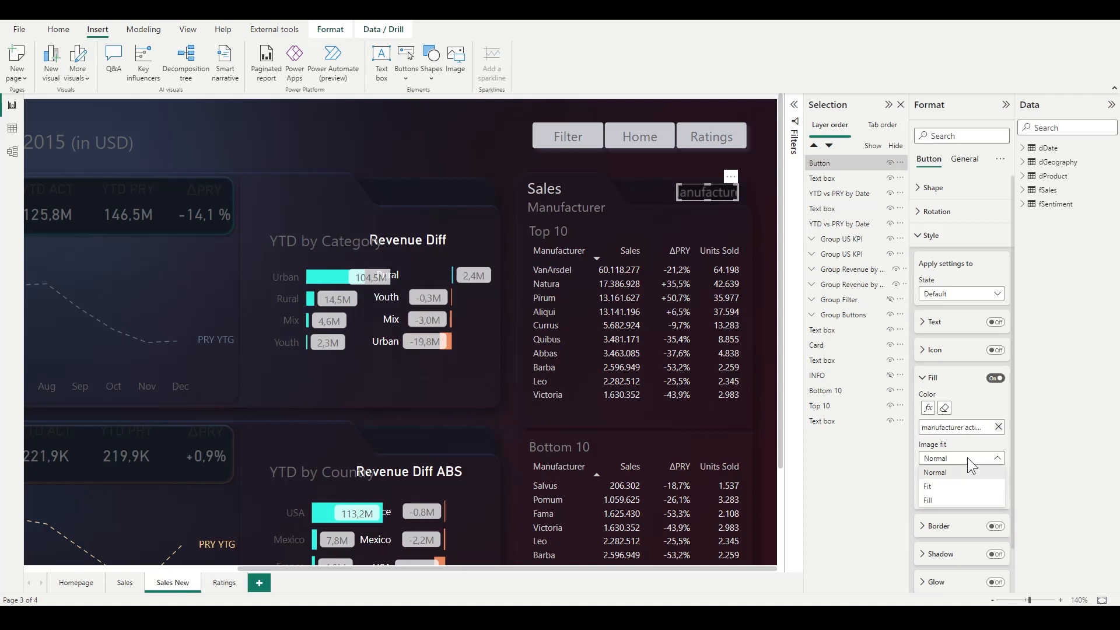
left_click(930, 486)
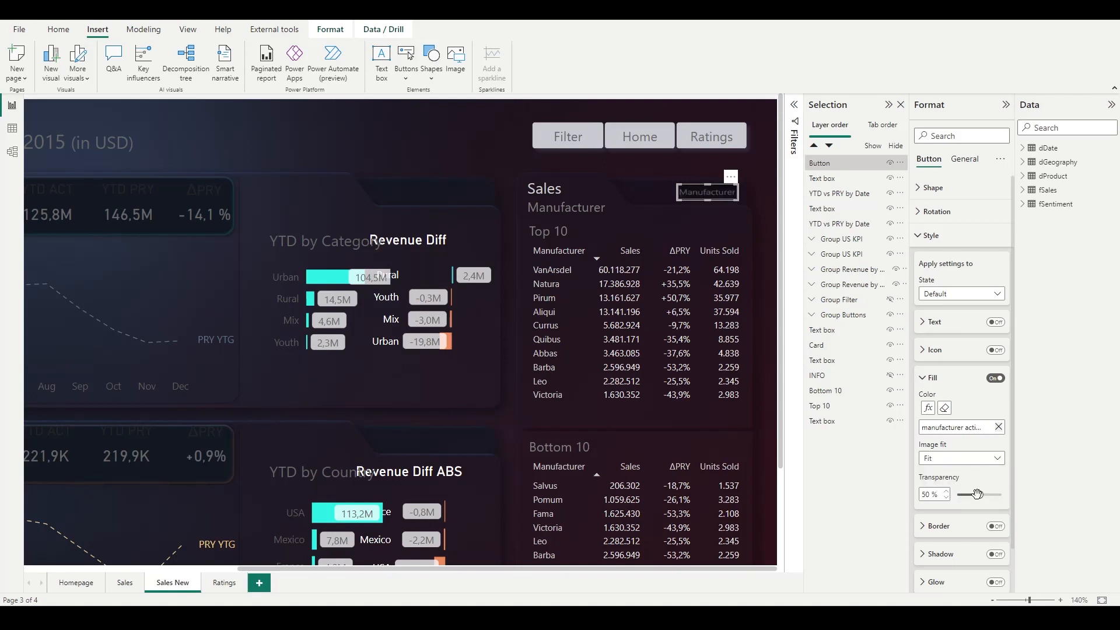
left_click_drag(976, 494, 958, 495)
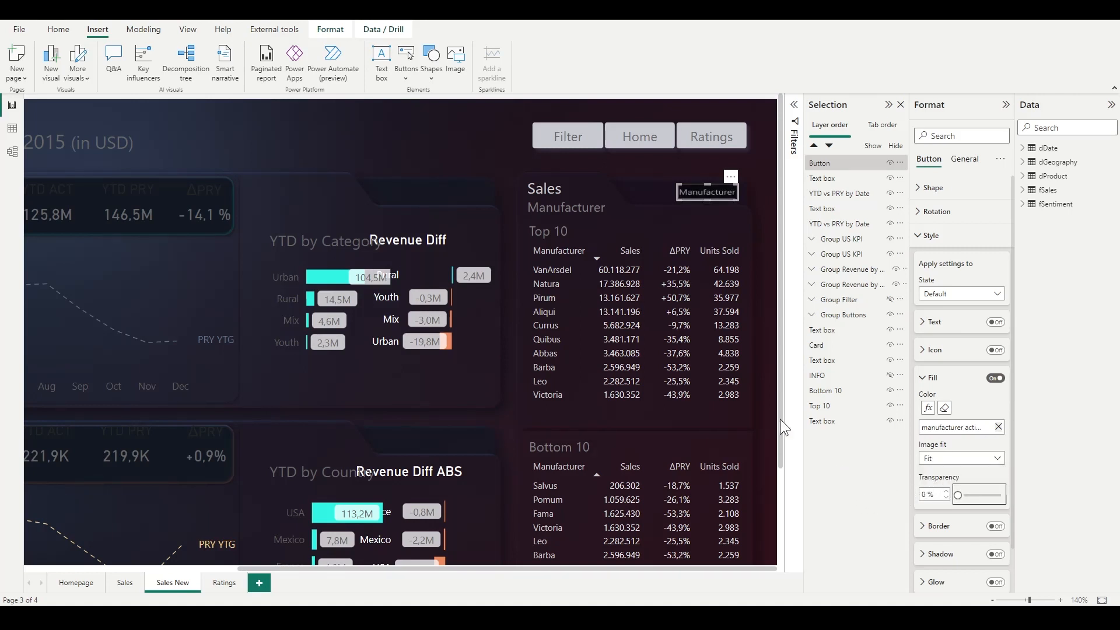
left_click_drag(681, 193, 686, 189)
left_click(753, 181)
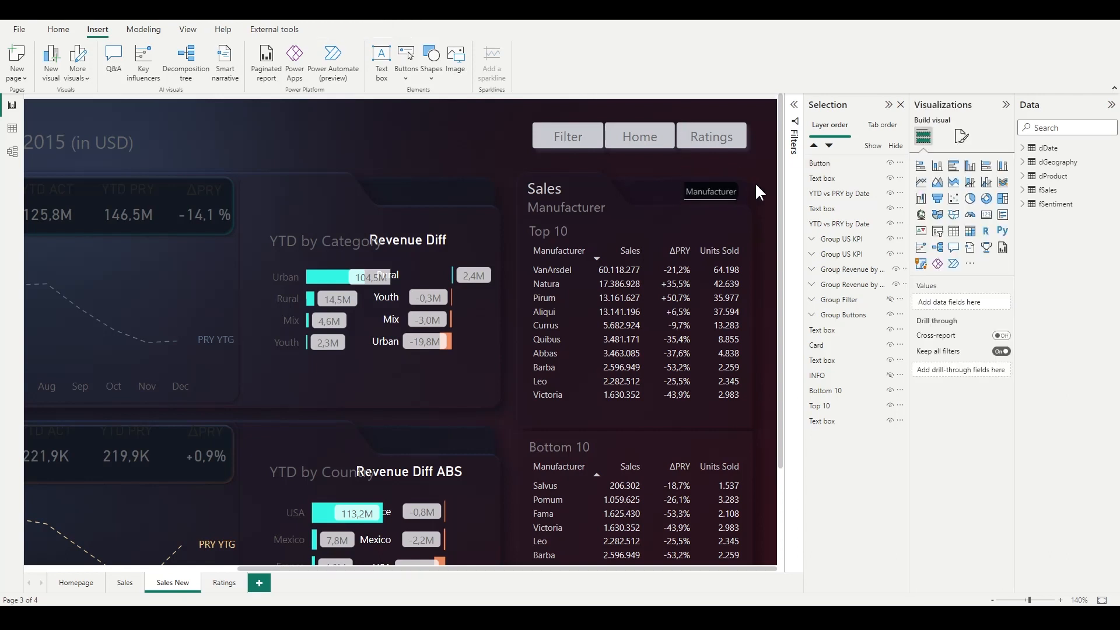
Step: Duplicate the Manufacturer button and place the copy directly to its left
left_click(703, 187)
key("ctrl+c")
key("ctrl+v")
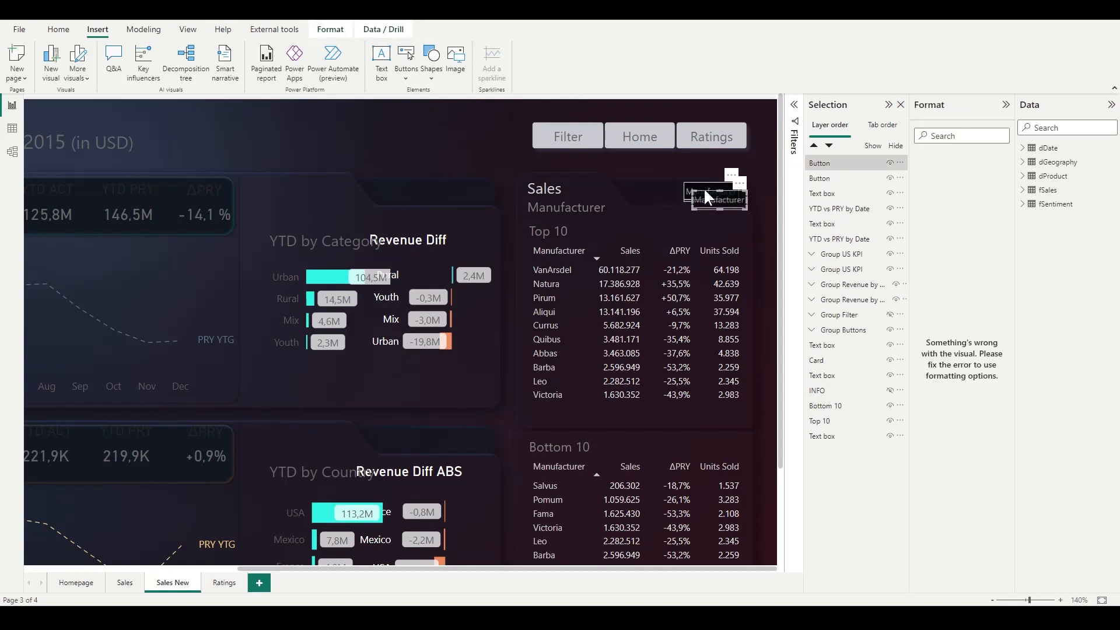
left_click_drag(704, 192, 640, 190)
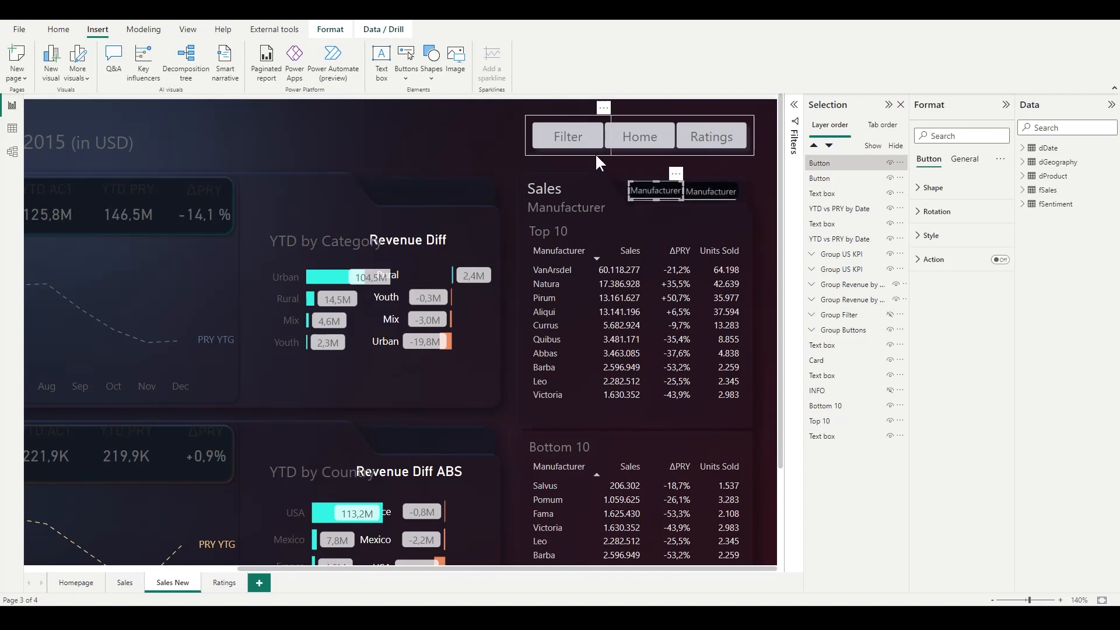
Step: Replace the copied button's default-state fill image with product default.png and set its image fit to Fit
left_click(919, 238)
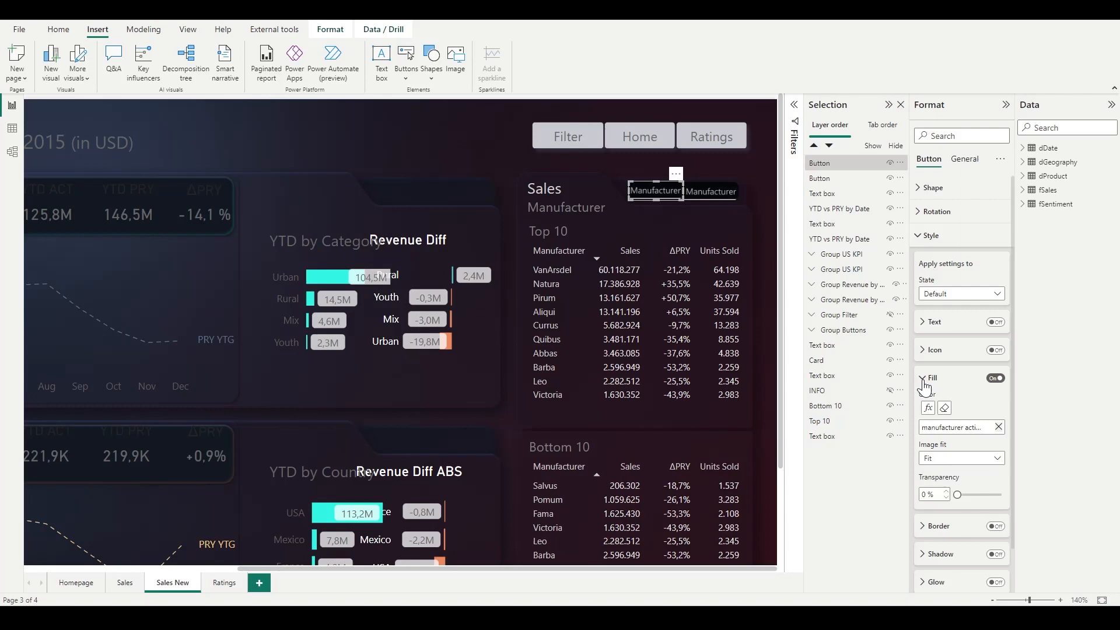
left_click(998, 427)
left_click(962, 427)
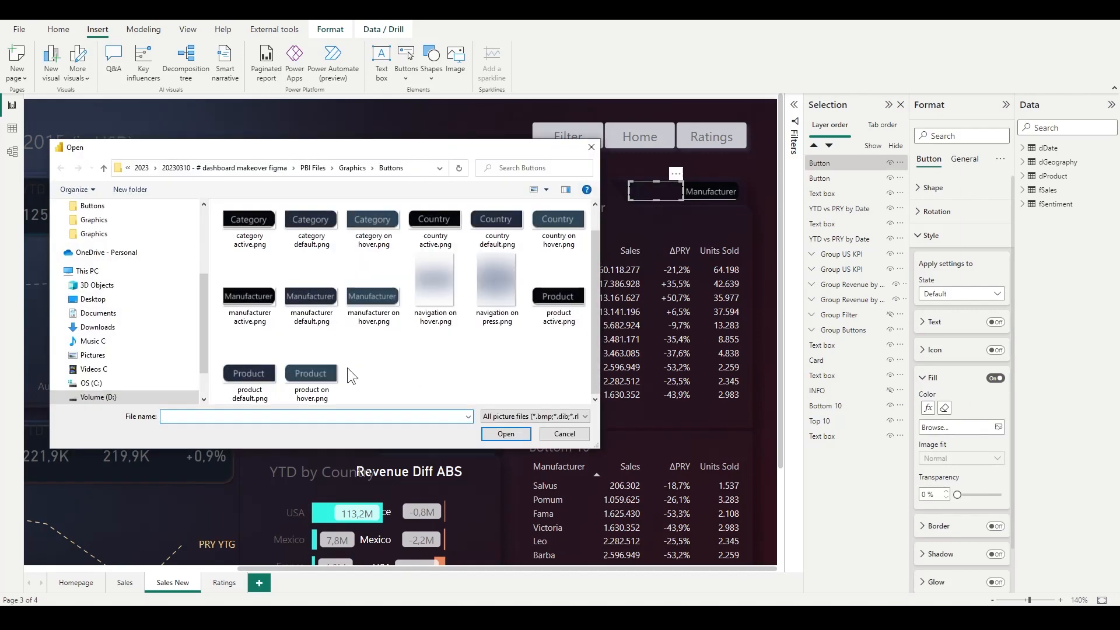
left_click(249, 369)
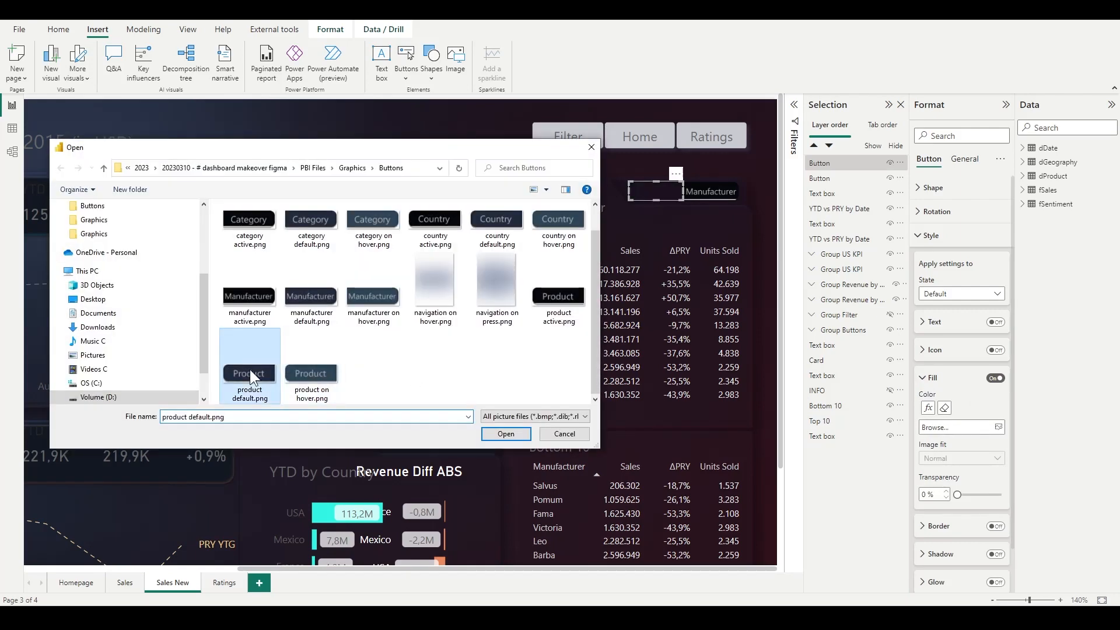
left_click(505, 433)
left_click(961, 459)
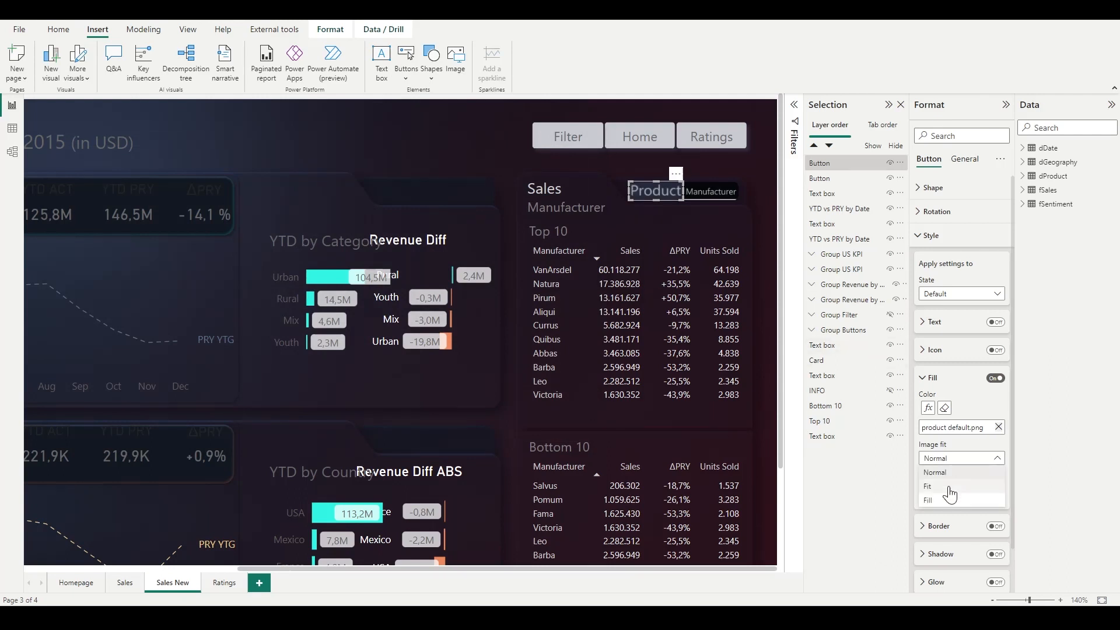
left_click(950, 495)
Step: Give the Product button the On hover fill image product on hover.png with image fit Fit
left_click(961, 293)
left_click(939, 318)
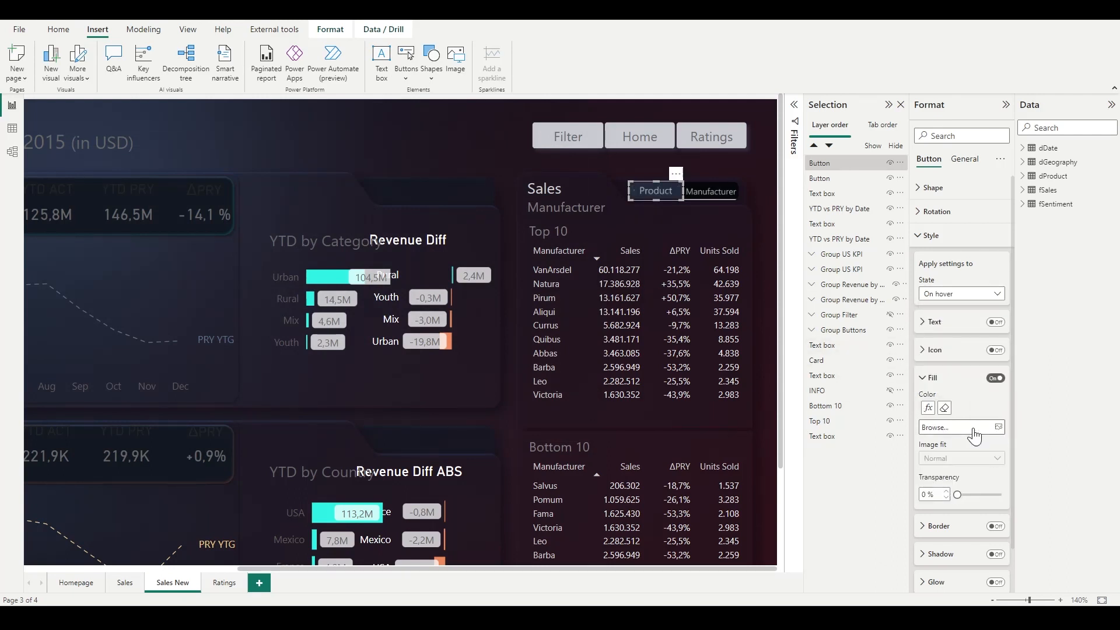
left_click(973, 435)
left_click(311, 376)
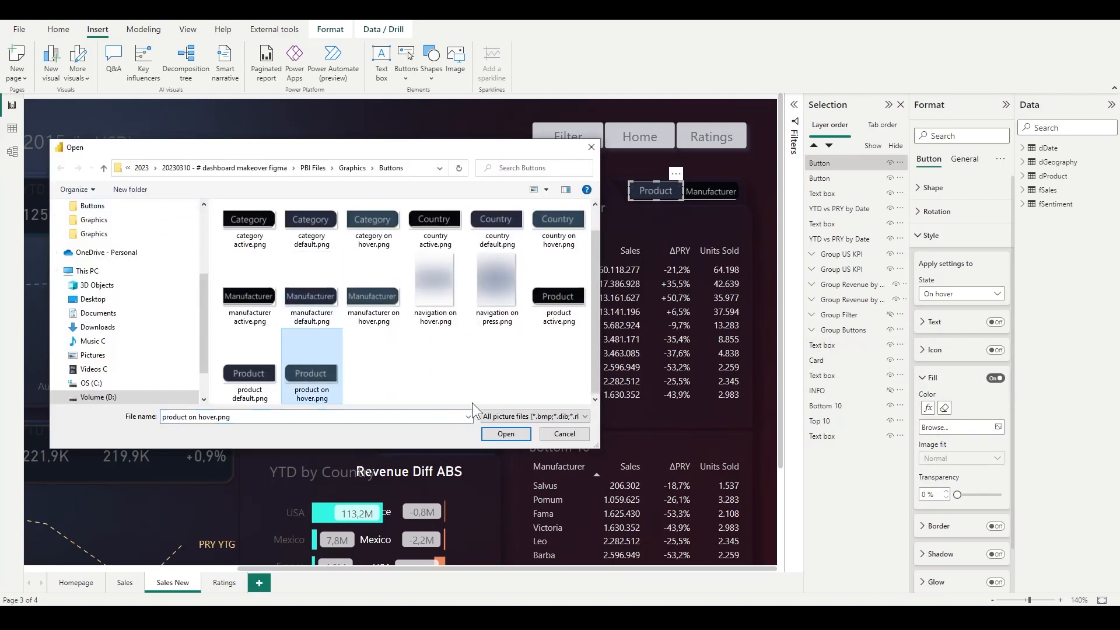
left_click(496, 434)
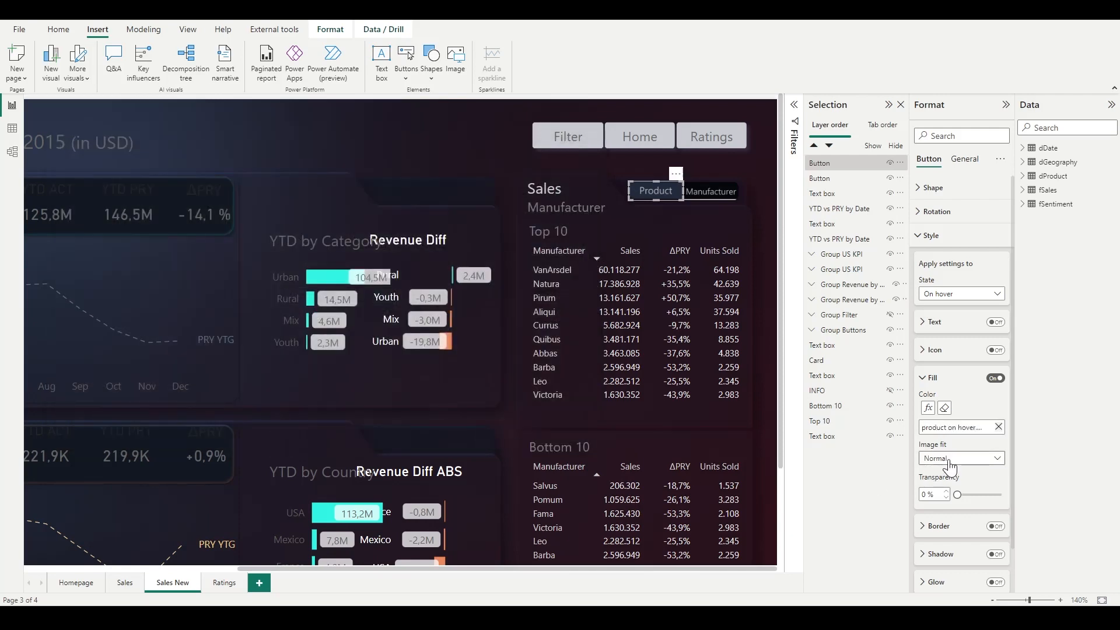
left_click(951, 466)
left_click(941, 487)
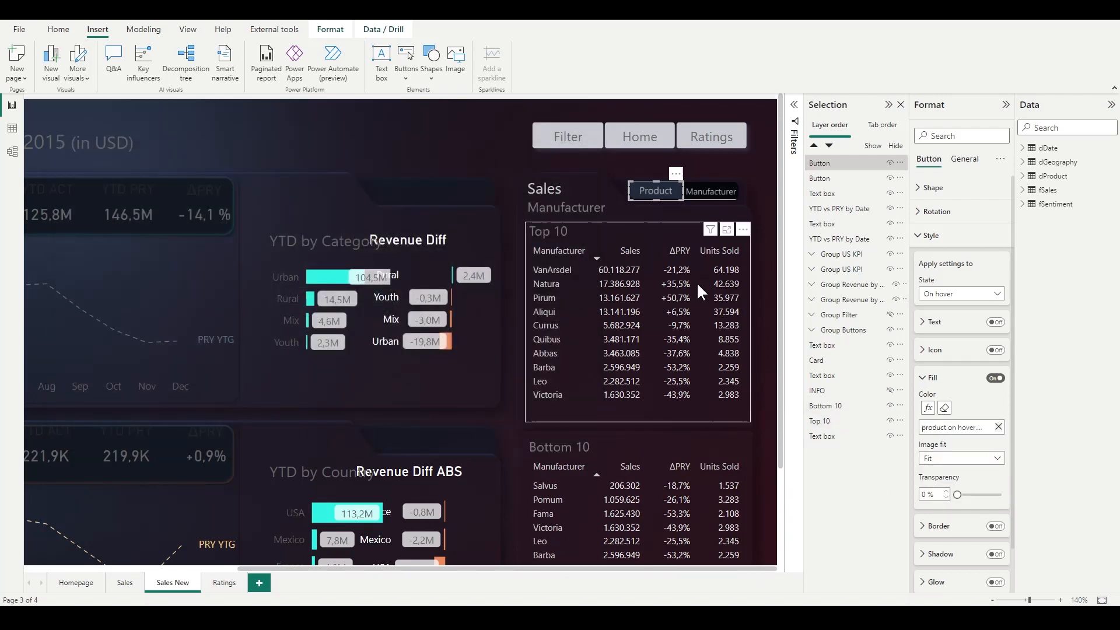
left_click(521, 269)
scroll(521, 269, "down", 1)
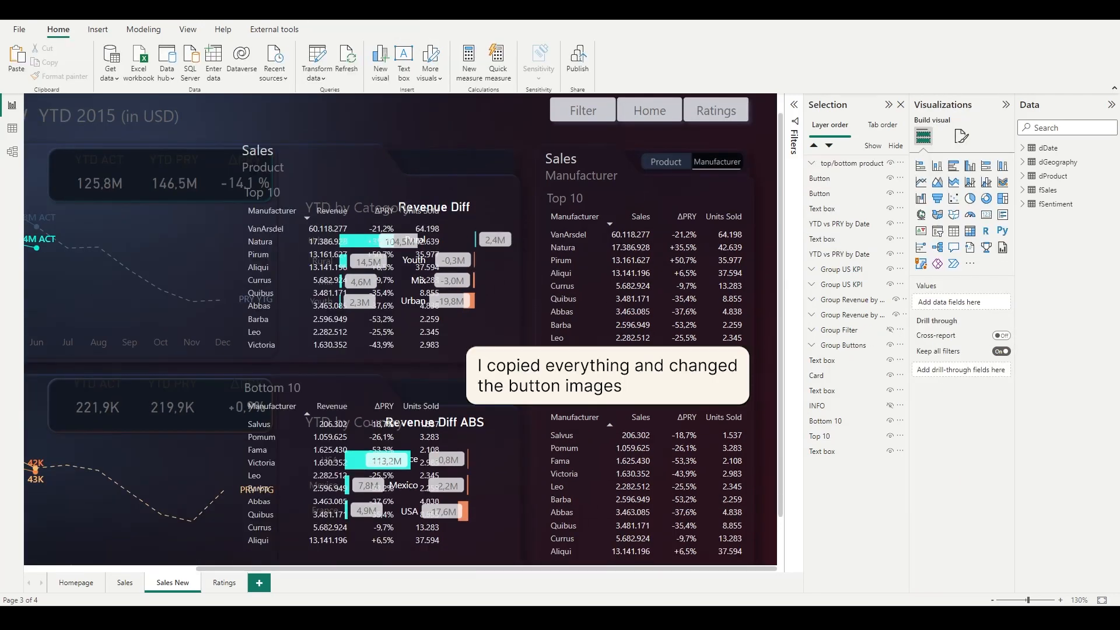
Step: Group the manufacturer heading, its two buttons and both tables, and name the group t/b manufact
left_click_drag(373, 153, 440, 152)
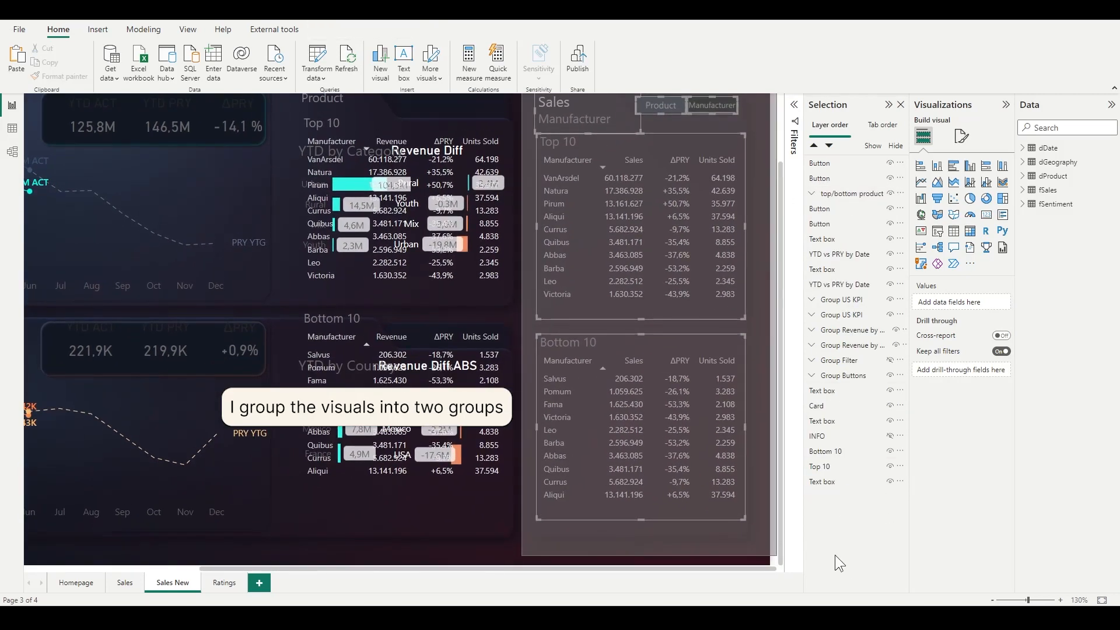
left_click(691, 341, "ctrl")
key("ctrl+g")
double_click(835, 160)
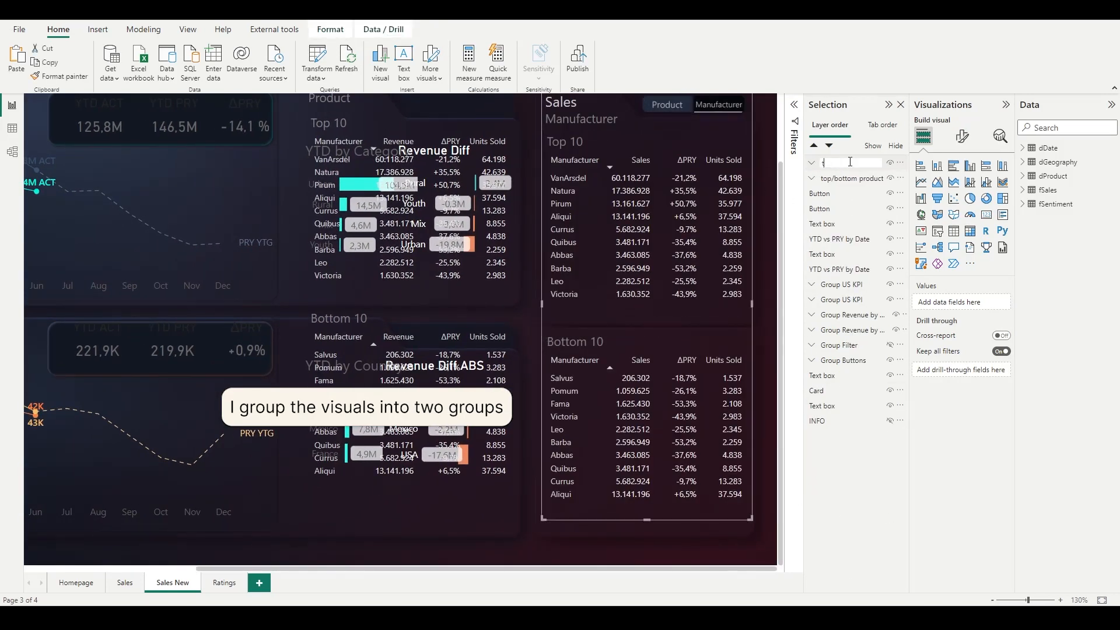
type("t/b manufact")
key("Return")
scroll(724, 304, "up", 3)
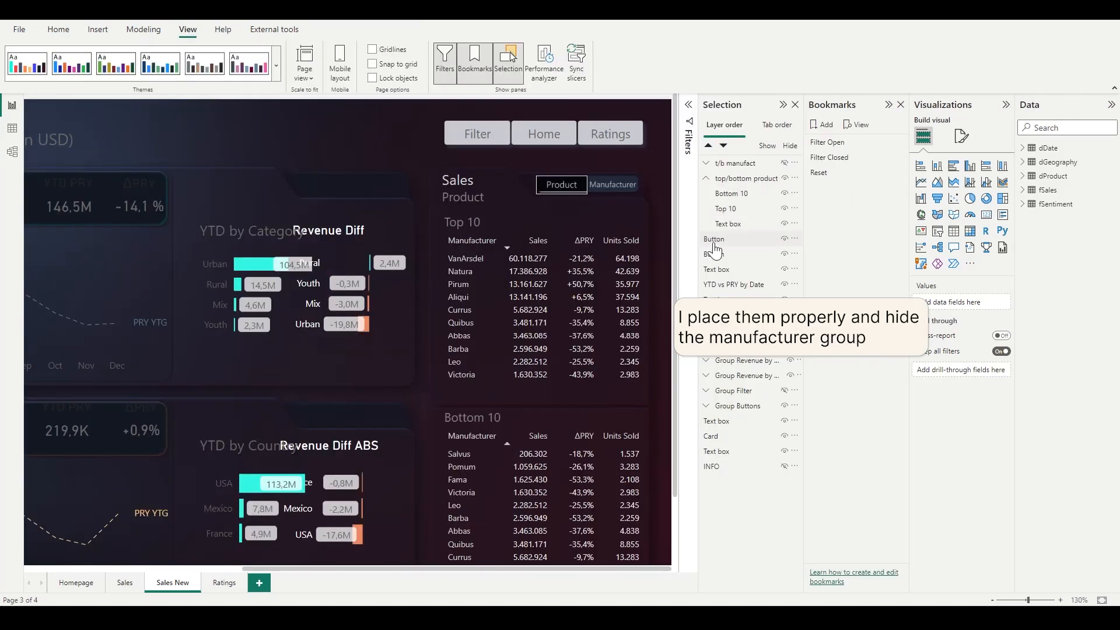
Step: Nest the two loose buttons in the top/bottom product group and add a bookmark of both table groups named t/b product sales
left_click_drag(714, 244, 729, 210)
left_click(706, 178)
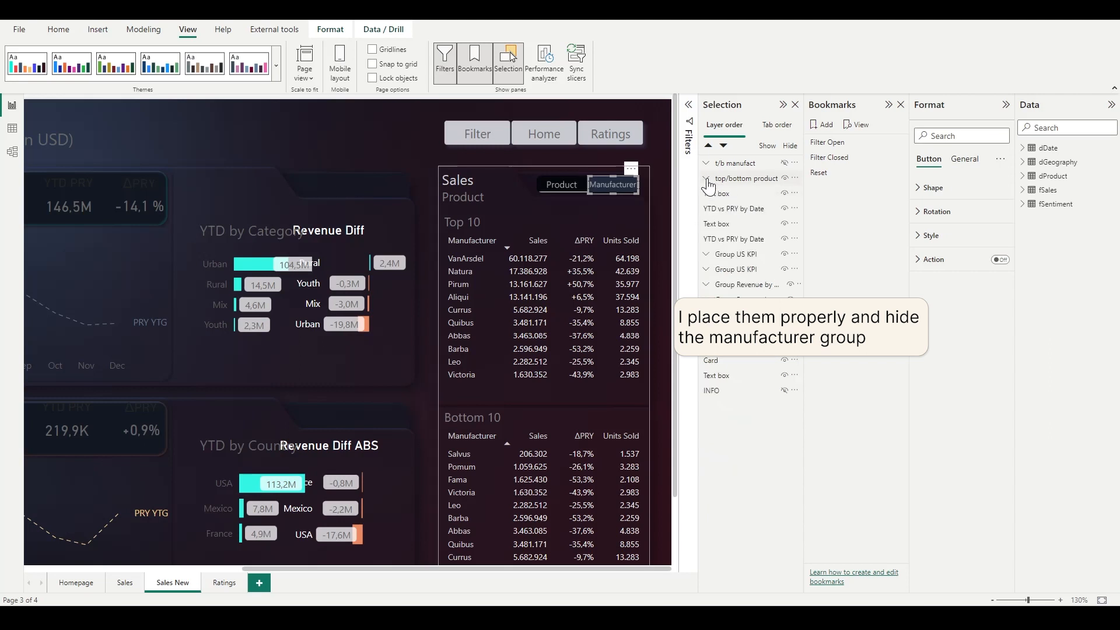
left_click(734, 163)
left_click(736, 180, "ctrl")
left_click(821, 125)
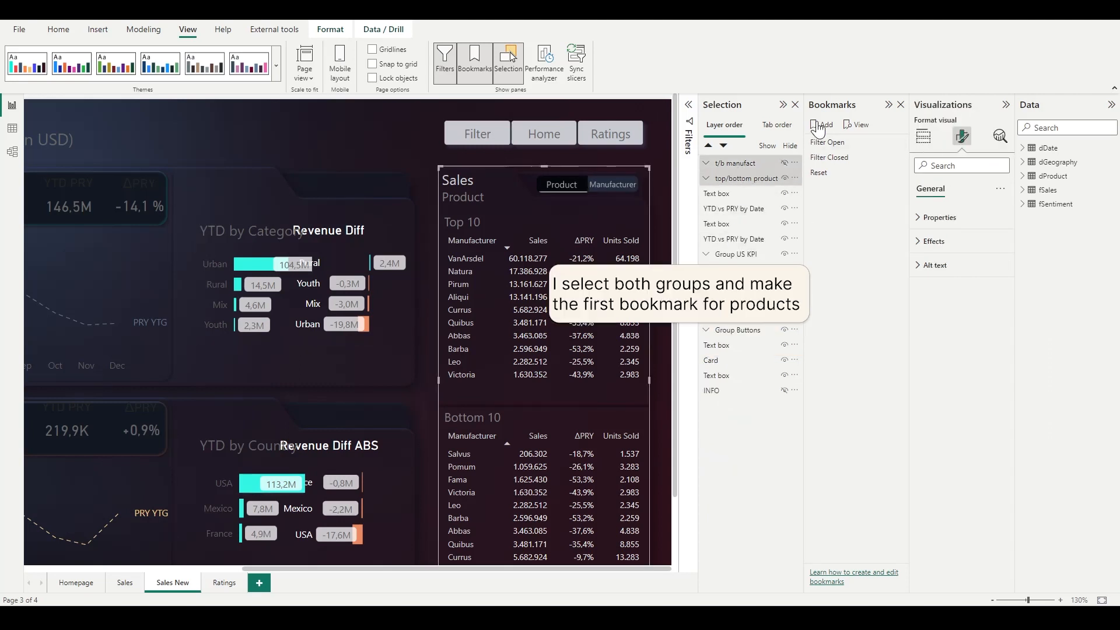
right_click(838, 188)
left_click(865, 207)
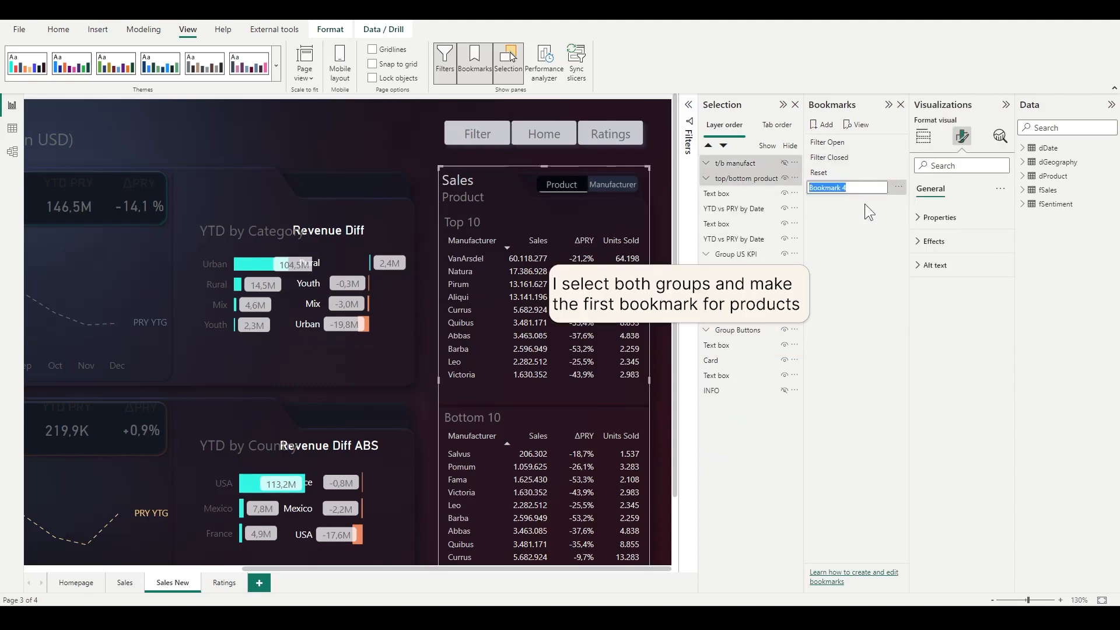
type("t/b product sales")
key("Return")
Step: Limit the t/b product sales bookmark to selected visuals, turn off its Data option and update it
right_click(827, 189)
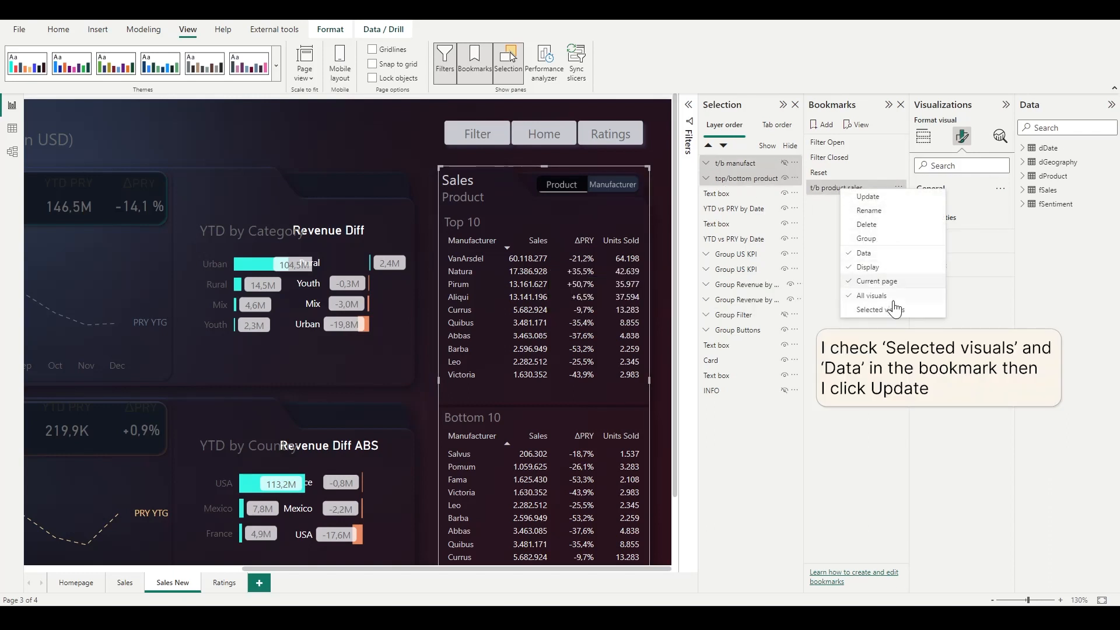
left_click(872, 307)
right_click(838, 188)
left_click(861, 250)
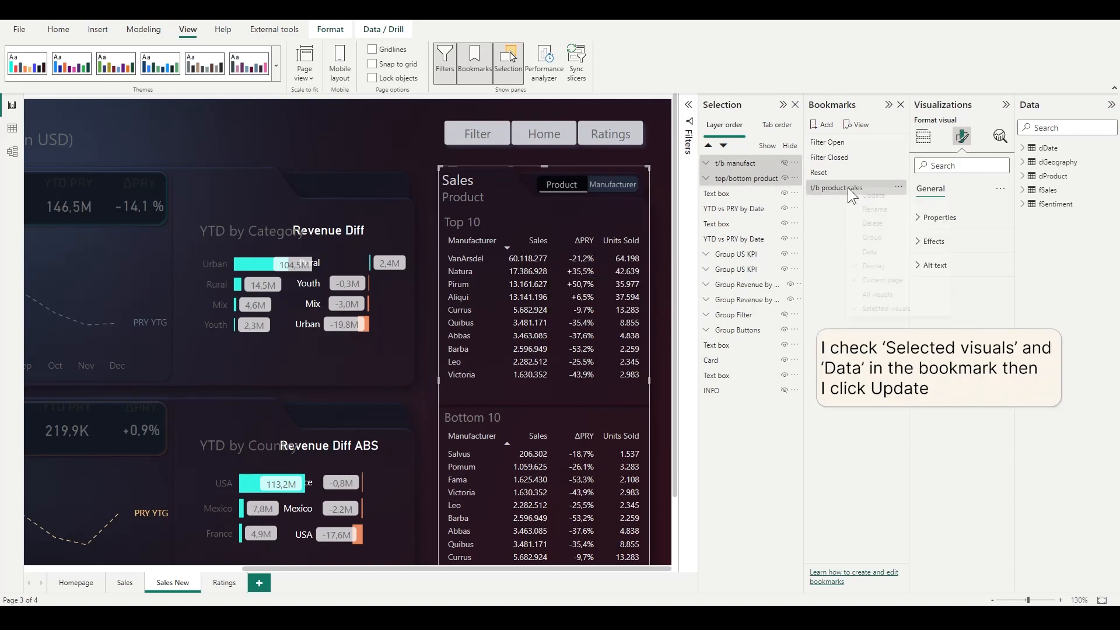
right_click(834, 188)
left_click(866, 194)
Step: Hide the product group, show the manufacturer group and add a bookmark of this view named t/b manufact sales
left_click(784, 178)
left_click(785, 163)
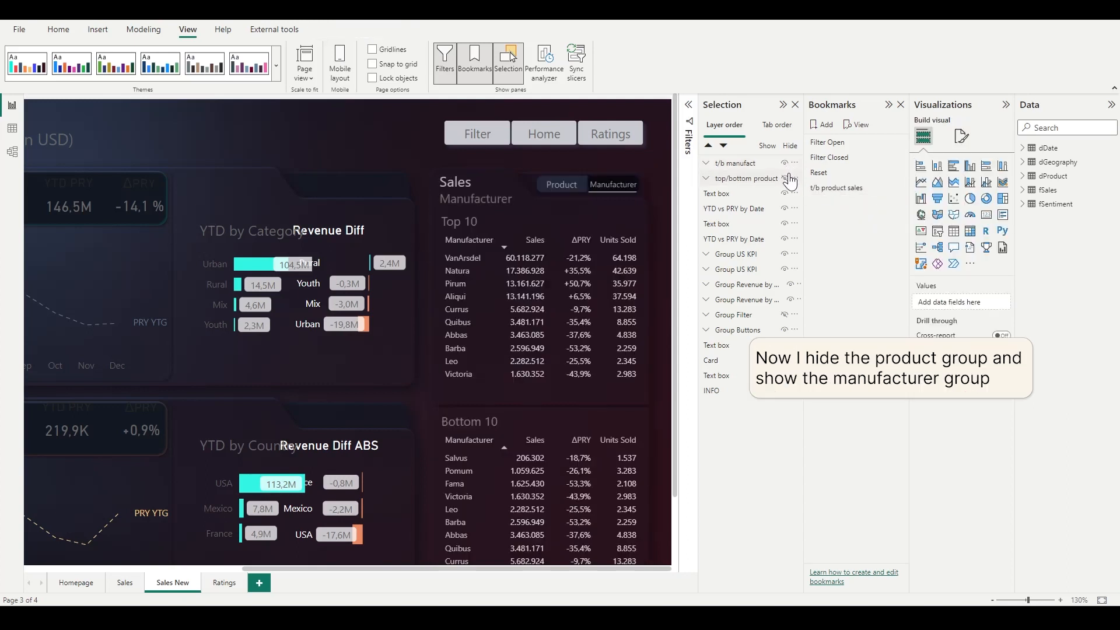
left_click(822, 124)
right_click(835, 207)
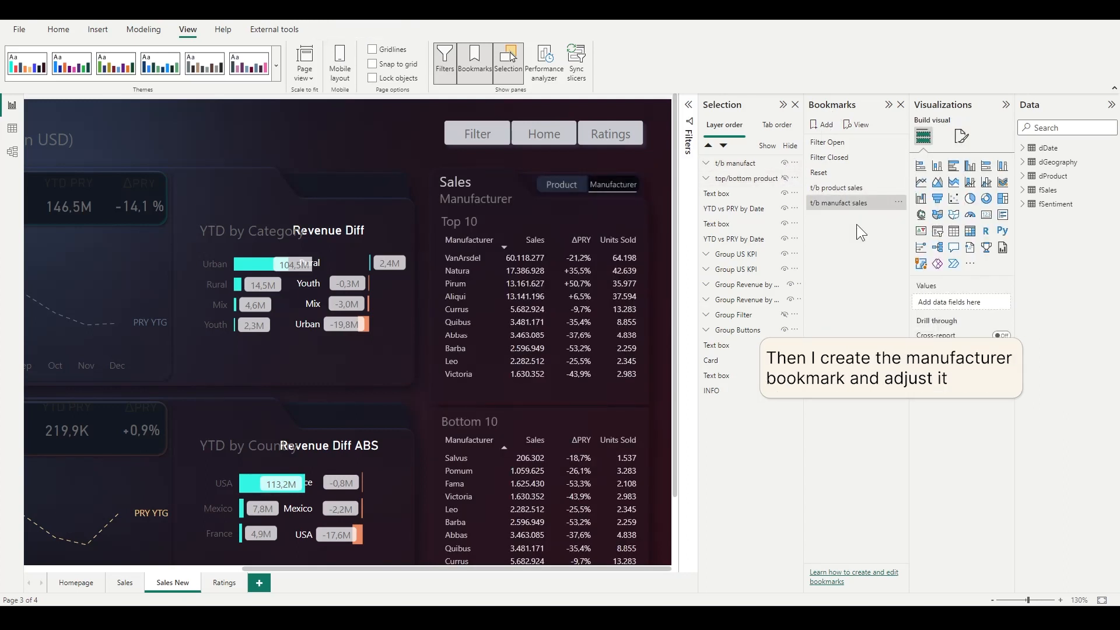
Step: With both table groups selected, limit the t/b manufact sales bookmark to selected visuals, turn off Data and update it
left_click(736, 163)
left_click(738, 178, "ctrl")
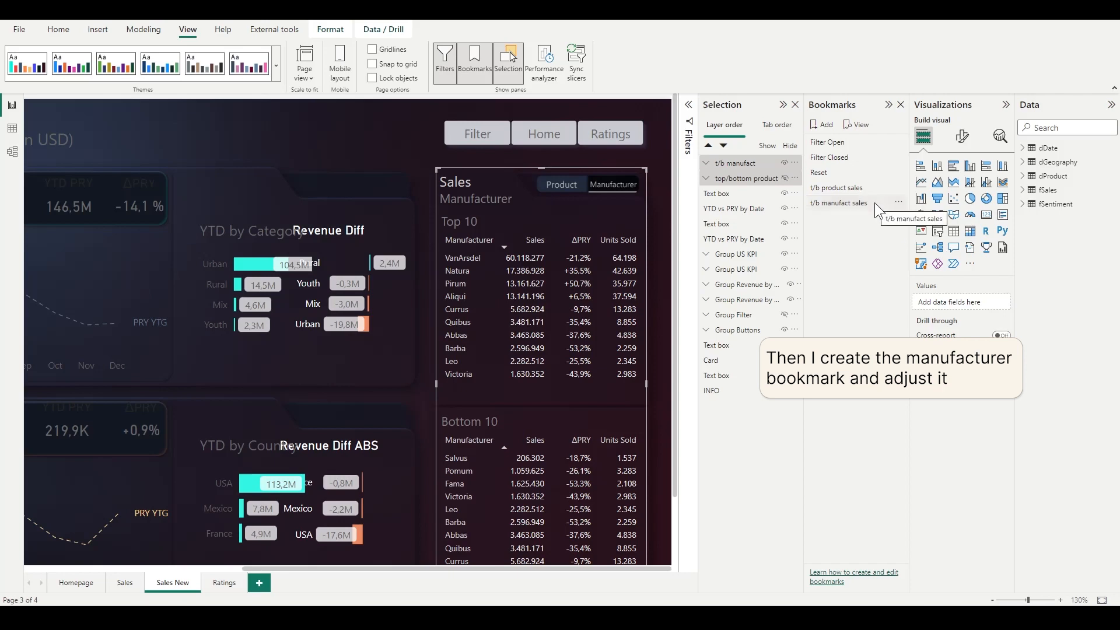
left_click(898, 202)
left_click(906, 324)
right_click(835, 203)
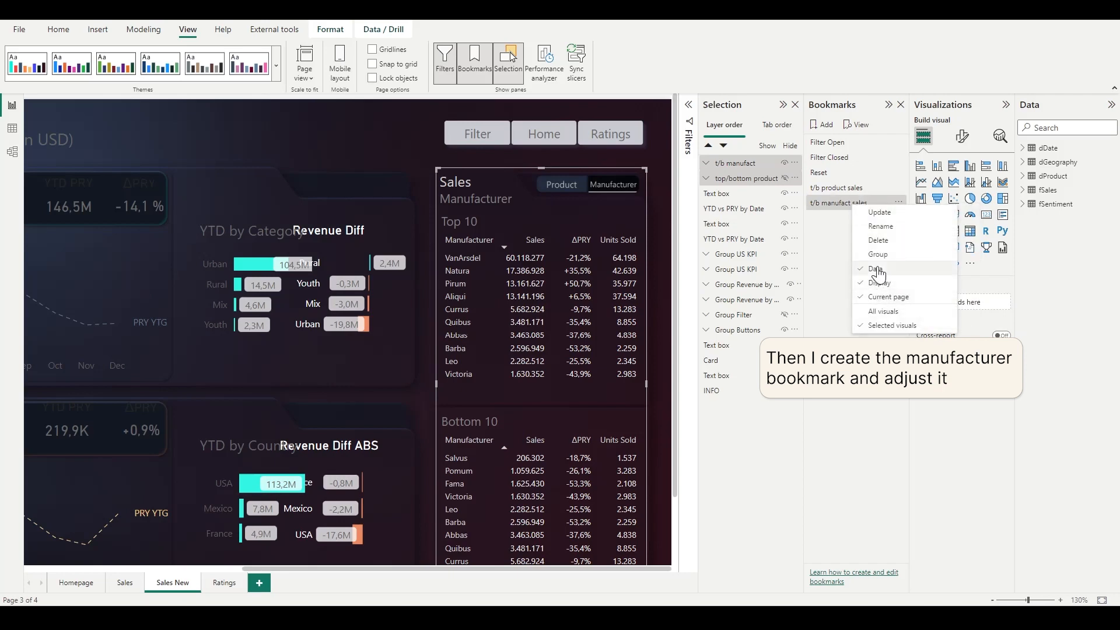
left_click(855, 263)
right_click(835, 203)
left_click(854, 208)
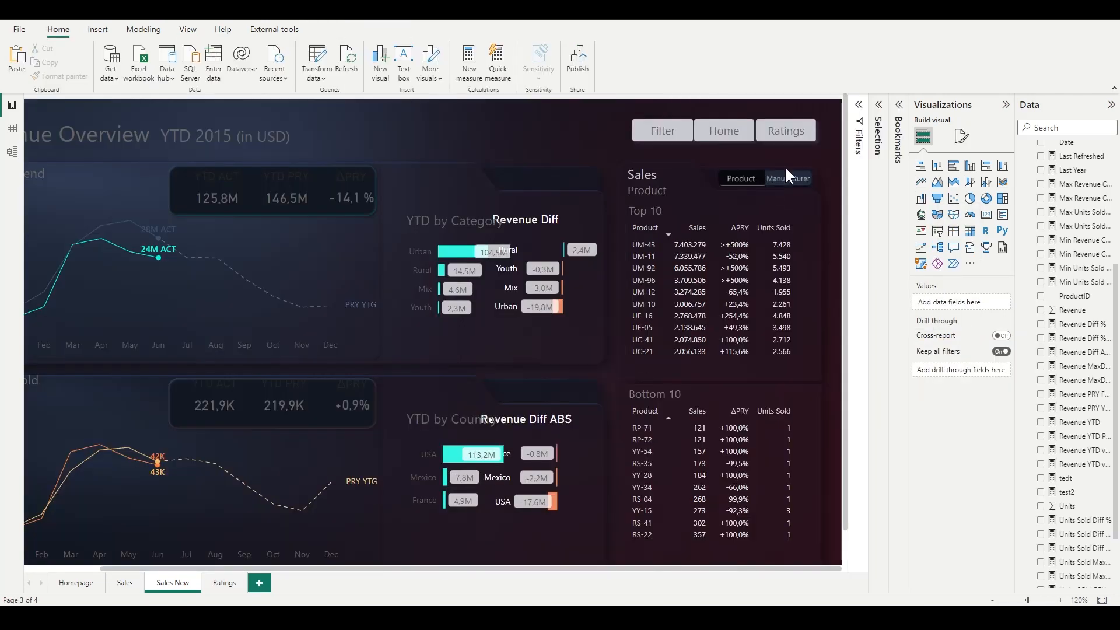
Step: Test the Manufacturer and Product buttons by switching back and forth between the two table views
left_click(791, 183, "ctrl")
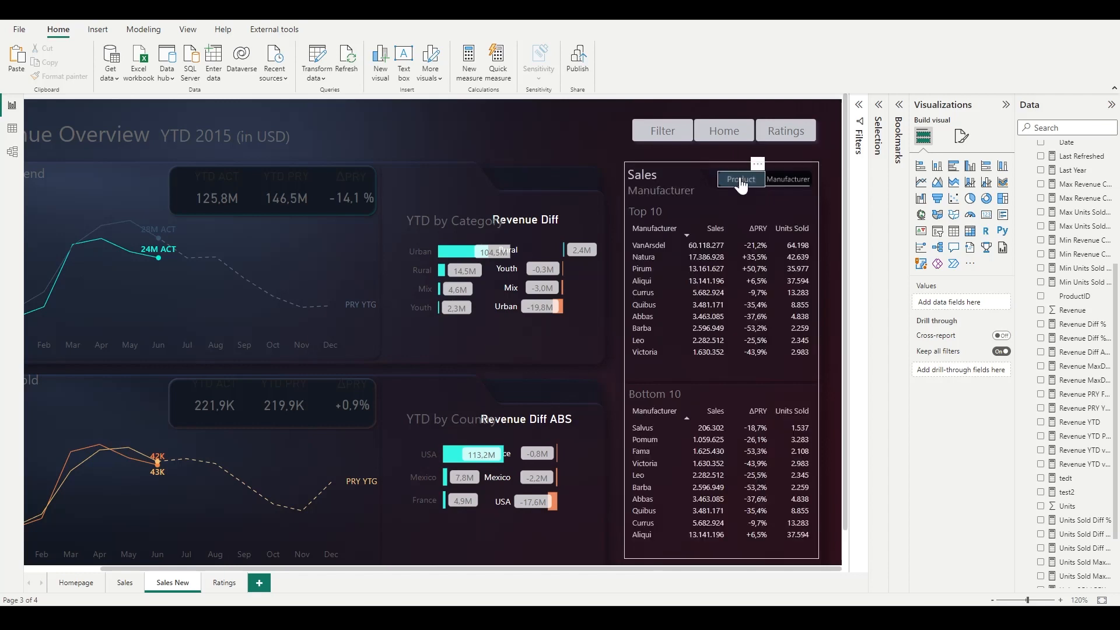
left_click(740, 181, "ctrl")
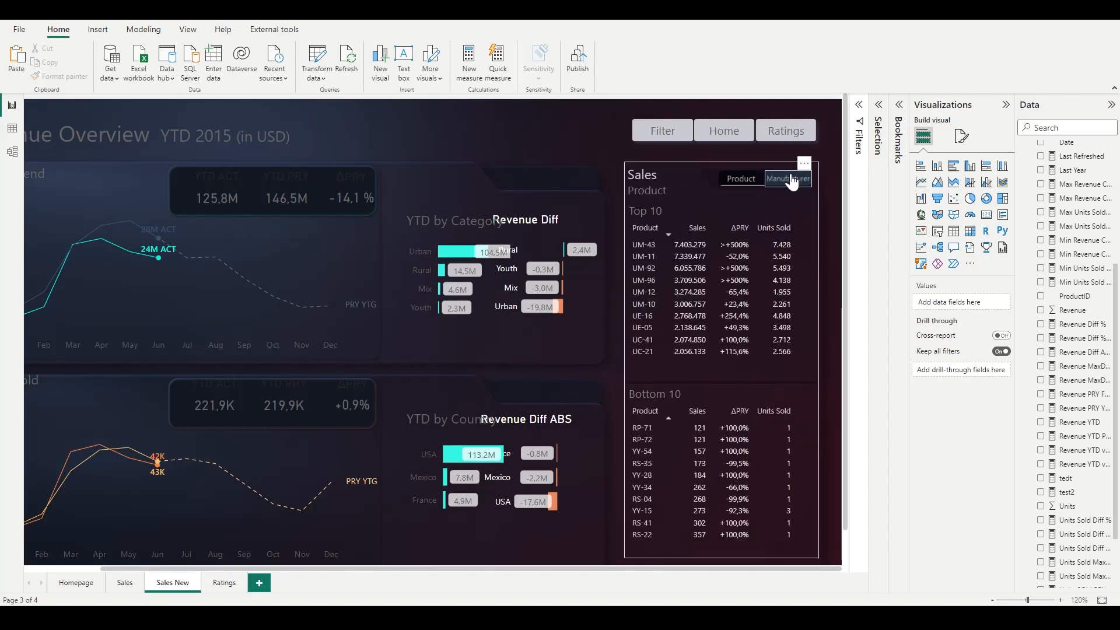
left_click(785, 179, "ctrl")
left_click(748, 181, "ctrl")
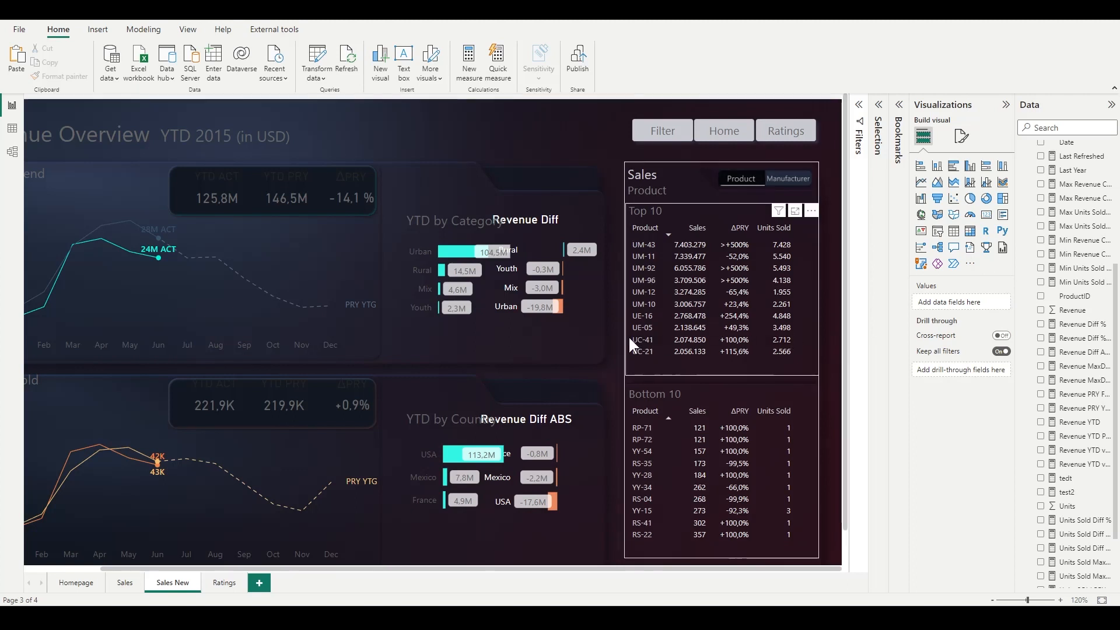
Step: Lower the Sales Trend and Units Sold title text boxes slightly and make their headings lighter
scroll(628, 334, "left", 3)
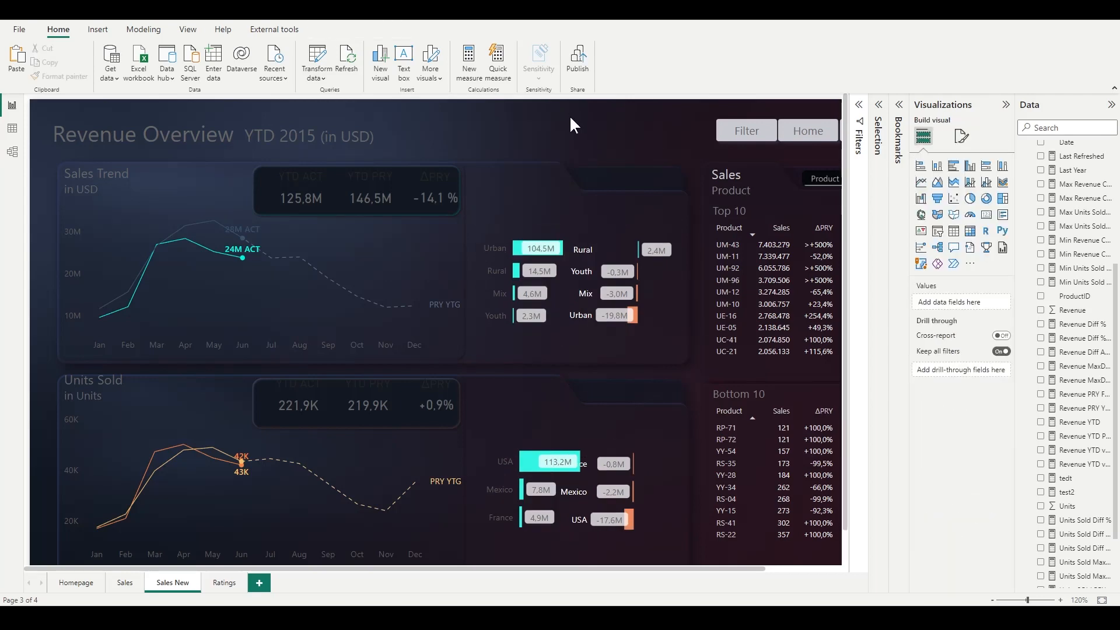
scroll(610, 112, "down", 1)
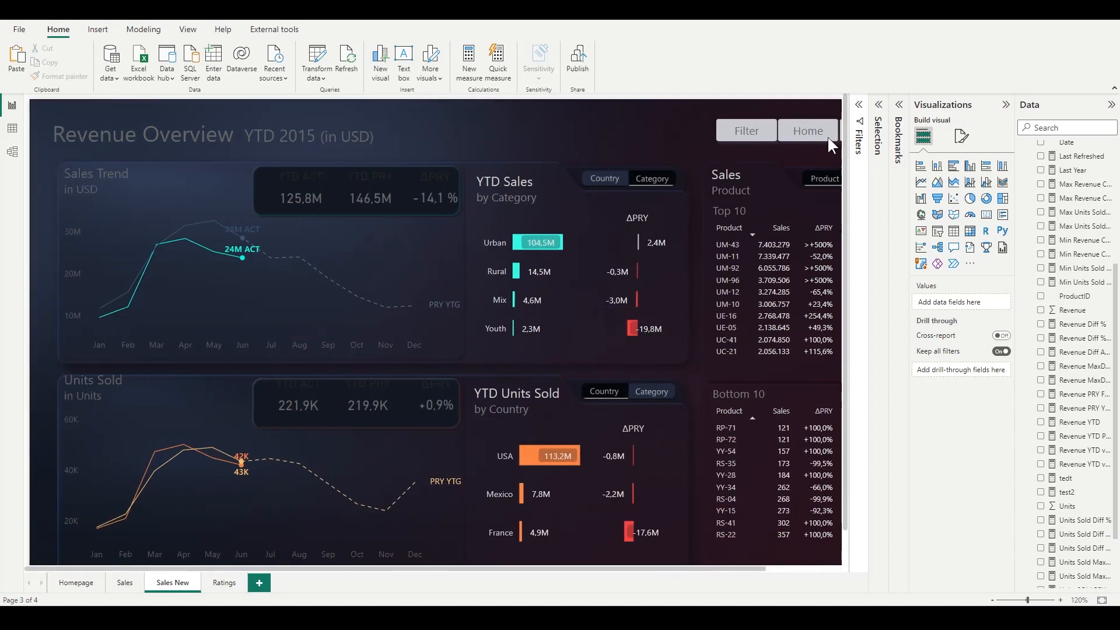
left_click(183, 180)
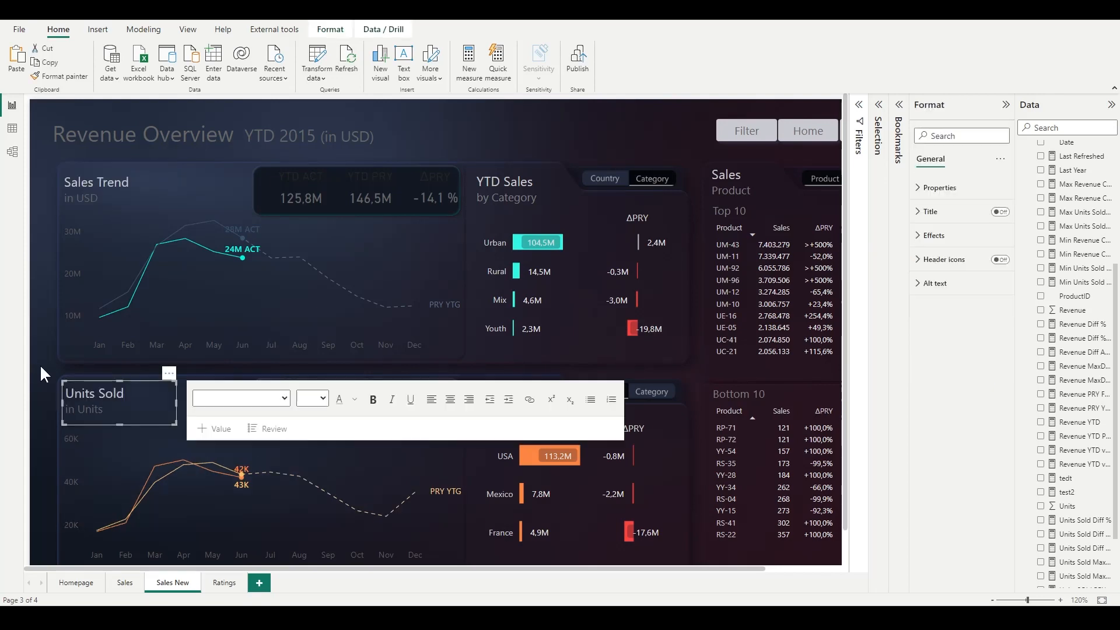
left_click(39, 364)
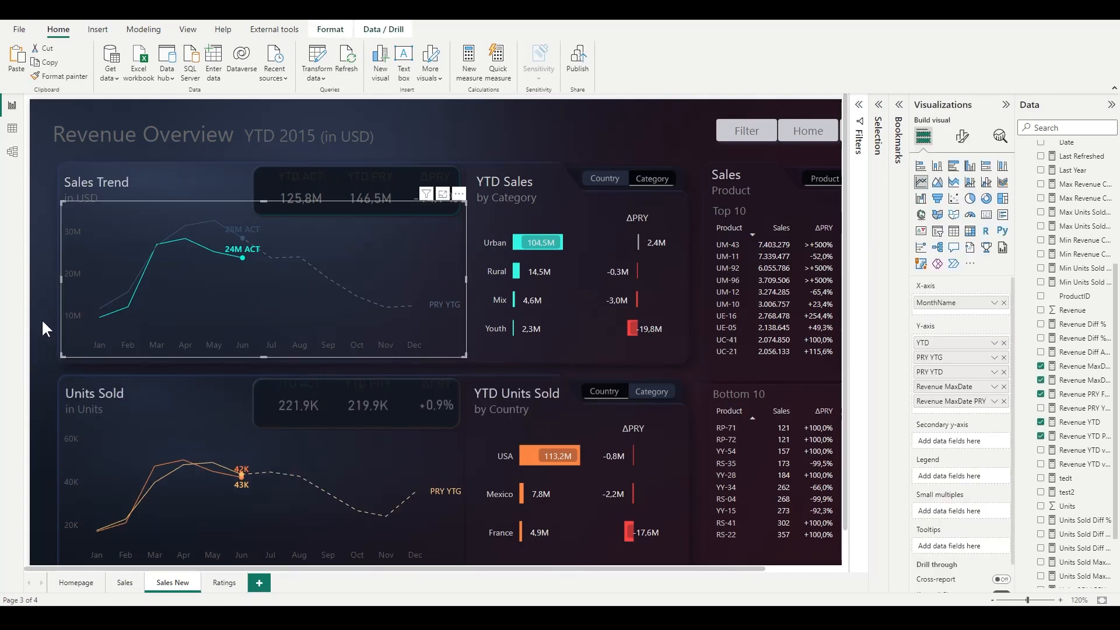
Step: Lighten the axis labels of the Sales Trend and Units Sold line charts
left_click(42, 321)
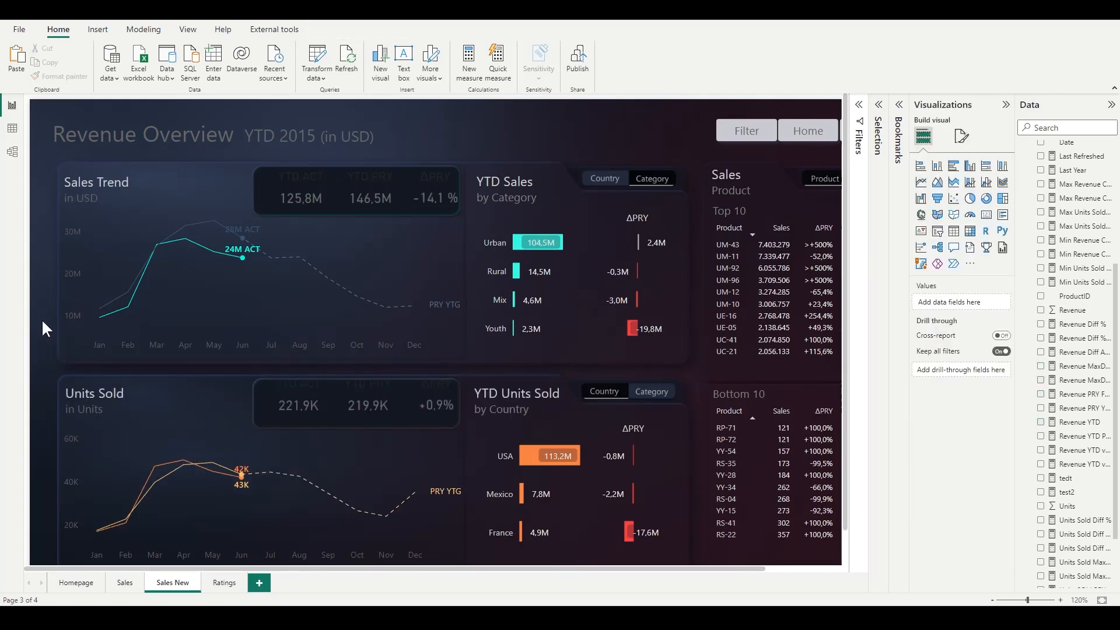
left_click(73, 327)
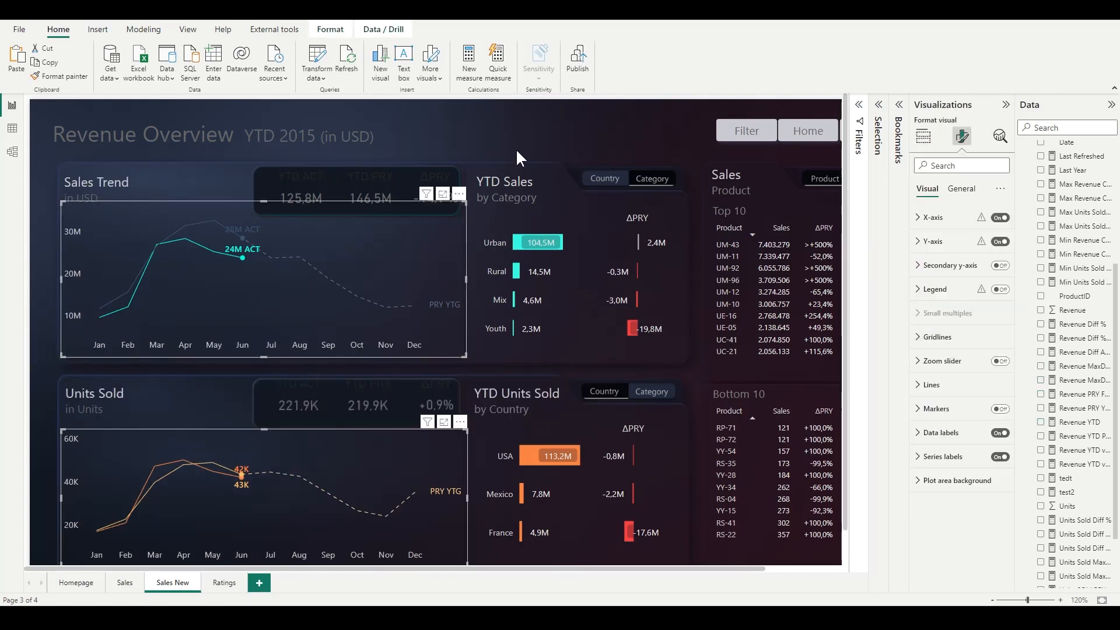
left_click(503, 149)
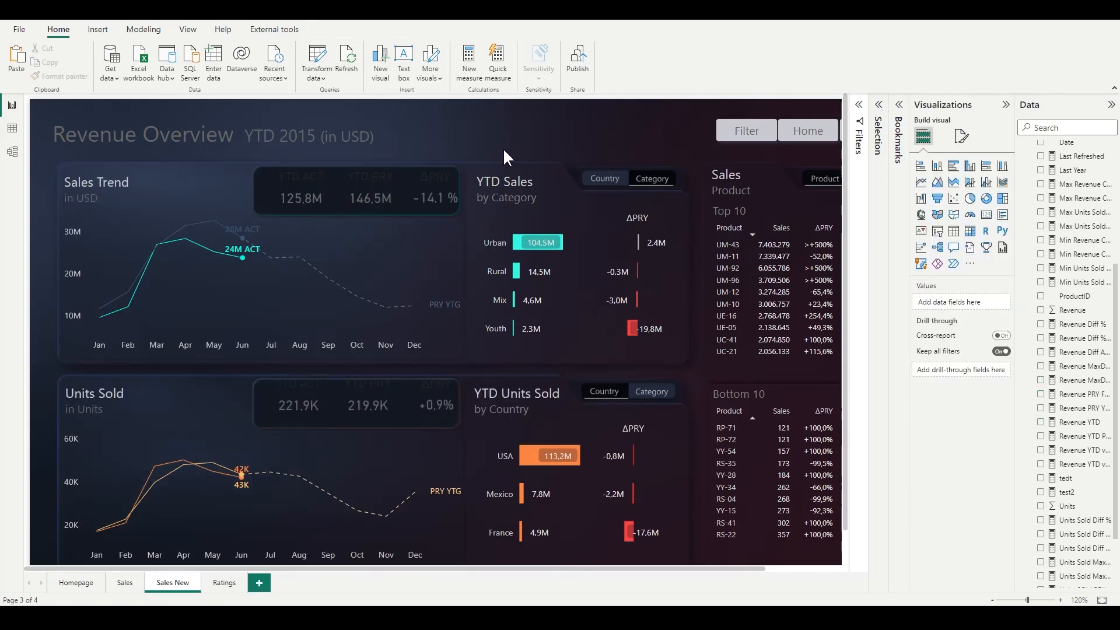
Step: Look over the Sales New page, examining the KPI cards, line charts, bar charts and product tables
scroll(470, 170, "up", 5)
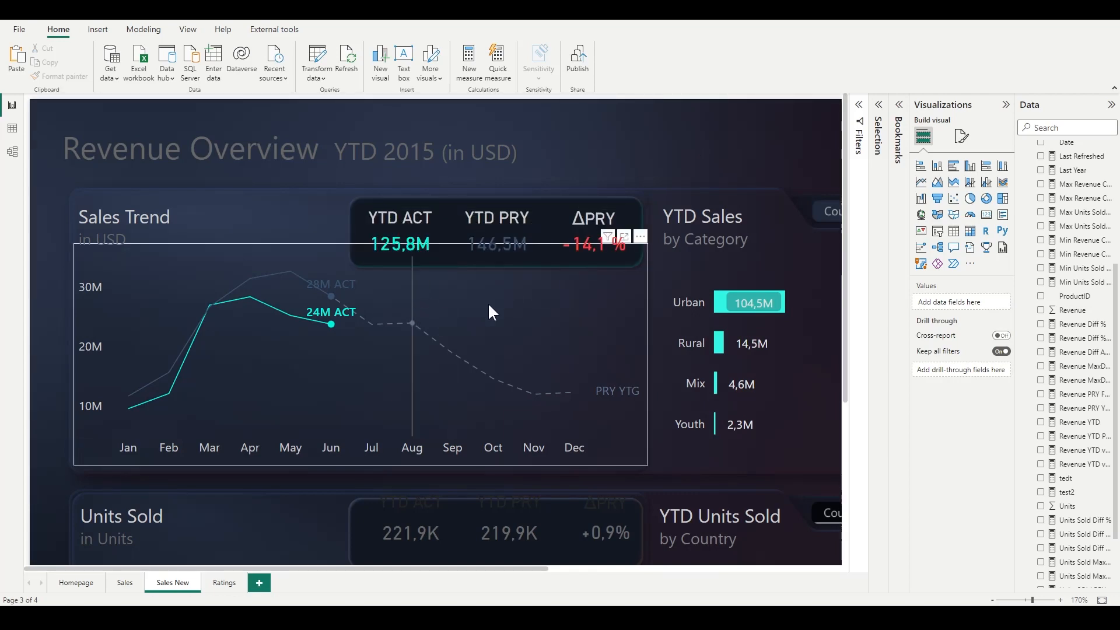
scroll(713, 146, "right", 5)
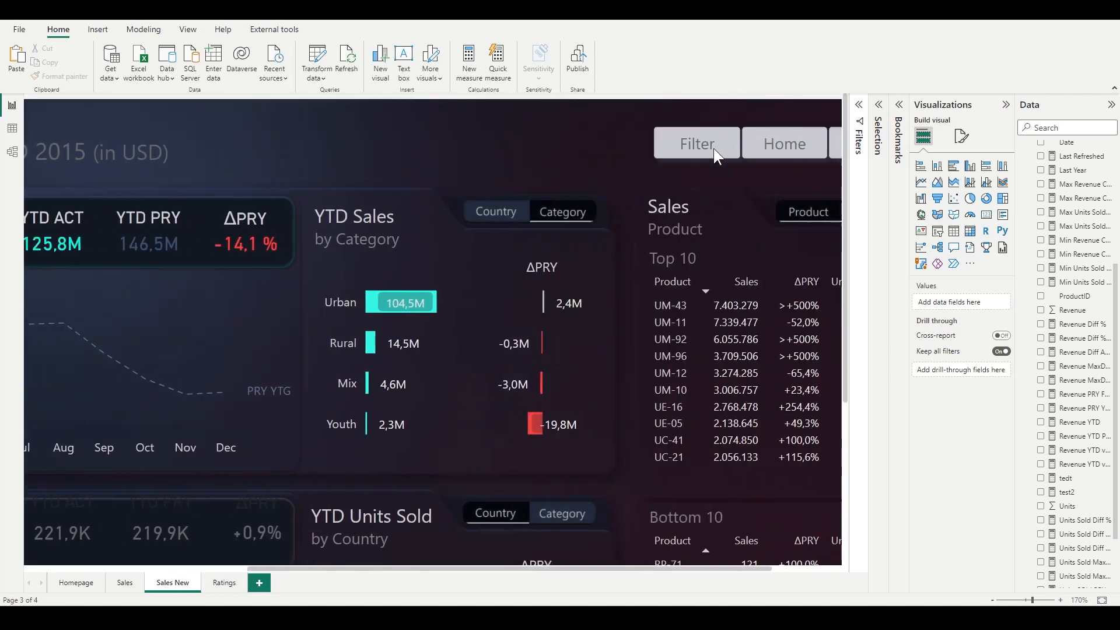
scroll(460, 384, "left", 5)
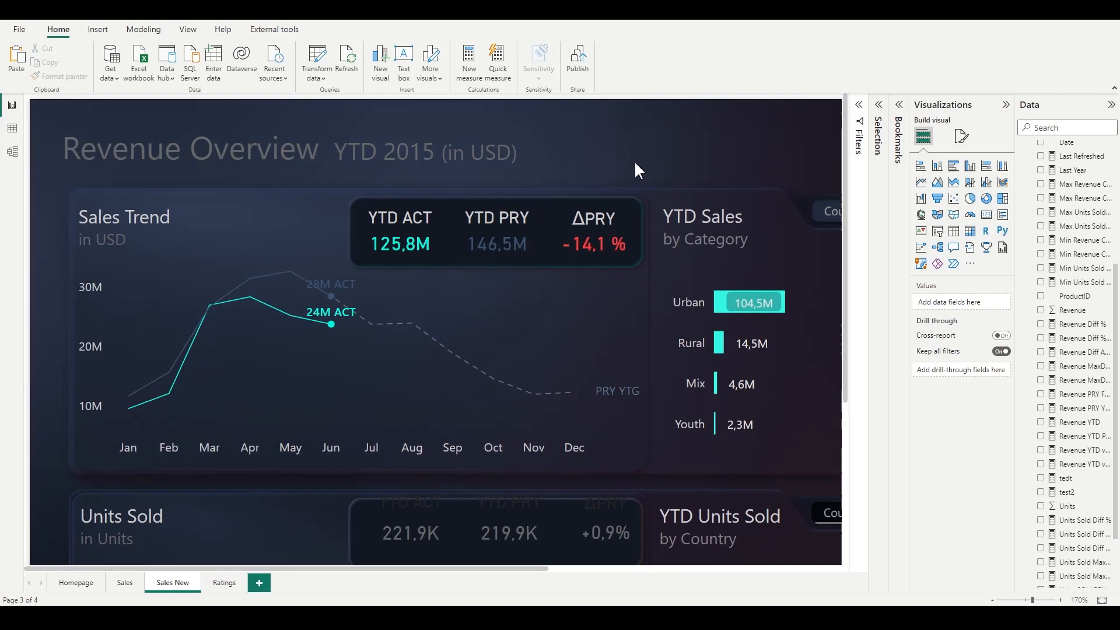
scroll(635, 160, "down", 4)
scroll(615, 198, "up", 3)
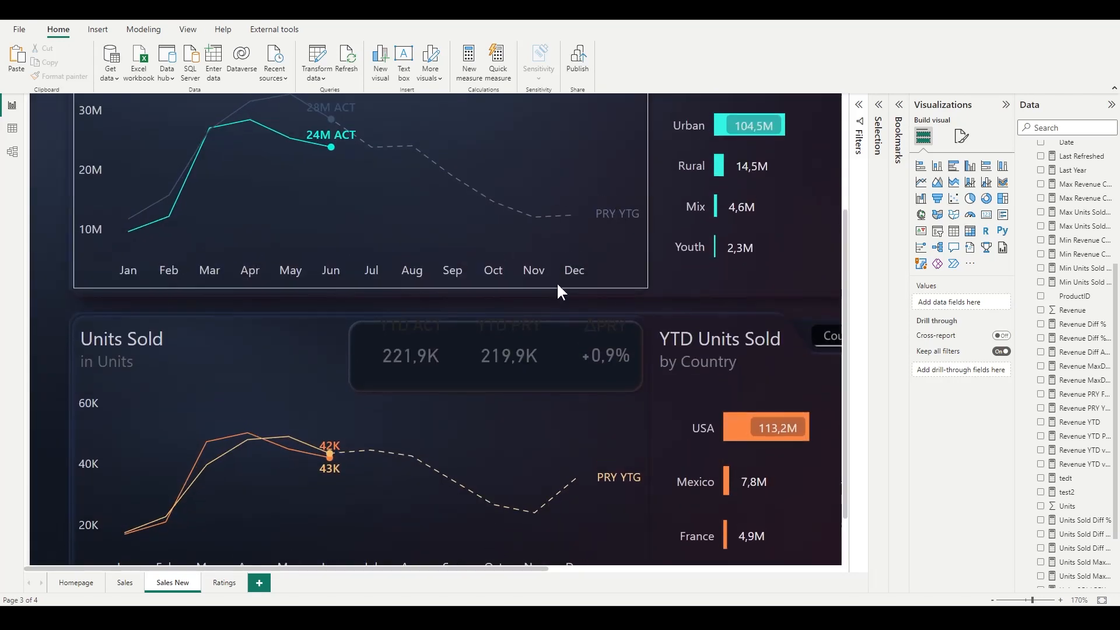
scroll(466, 289, "down", 3)
scroll(368, 286, "down", 4)
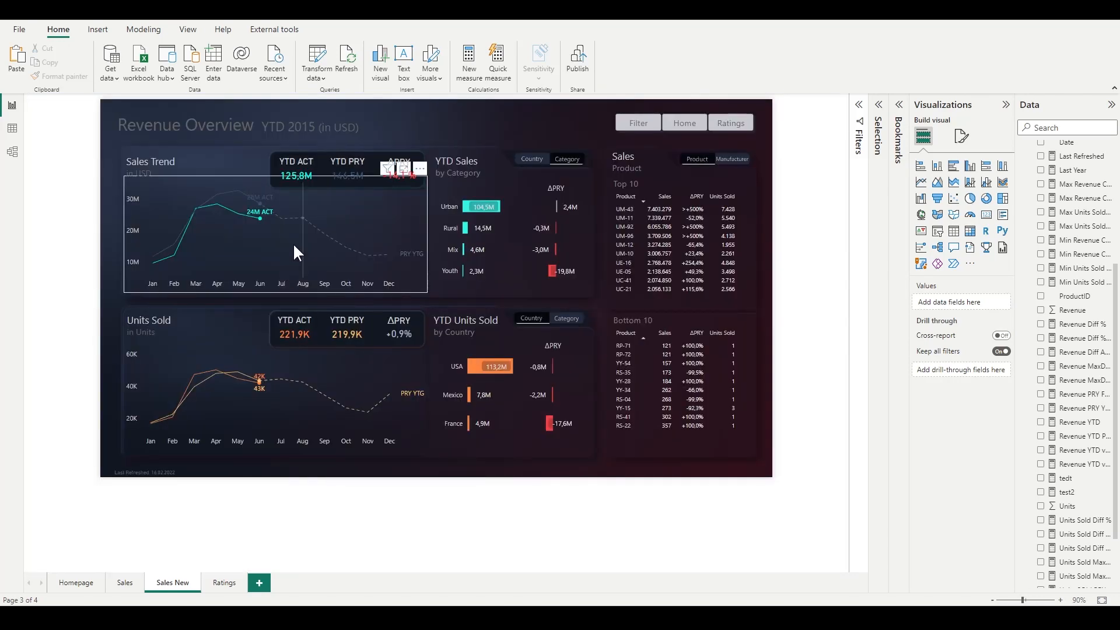
scroll(293, 247, "up", 1)
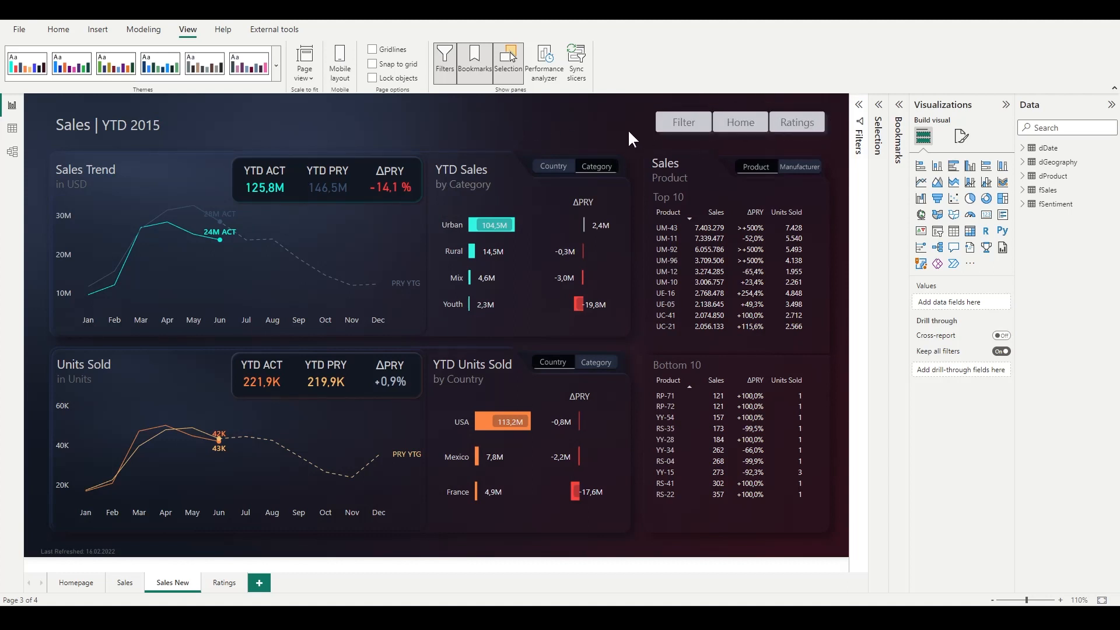
Step: Test the Filter button by opening the category and geography filter overlay and closing it again
left_click(684, 130, "ctrl")
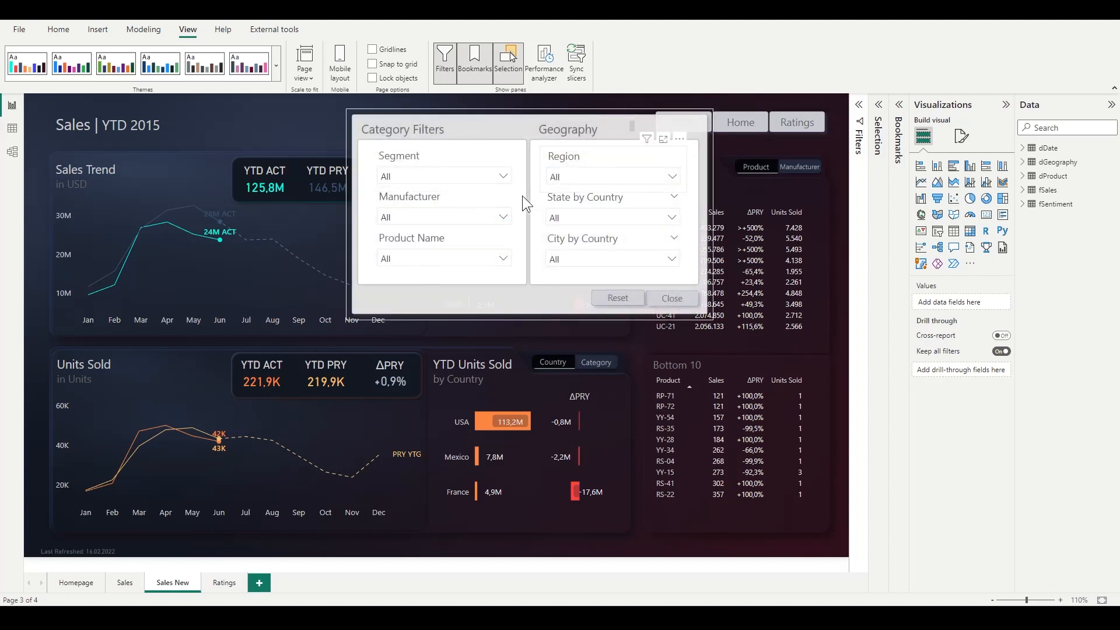
left_click(686, 300, "ctrl")
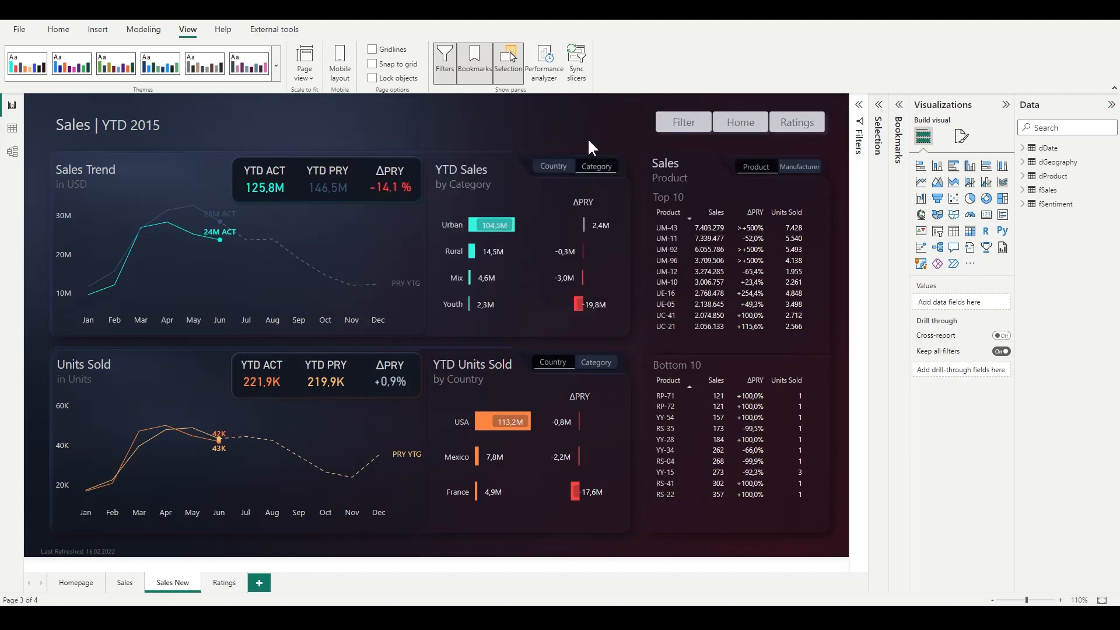
Step: Try removing the Filter, Home and Ratings button group from the page and undo the deletion
left_click(683, 122)
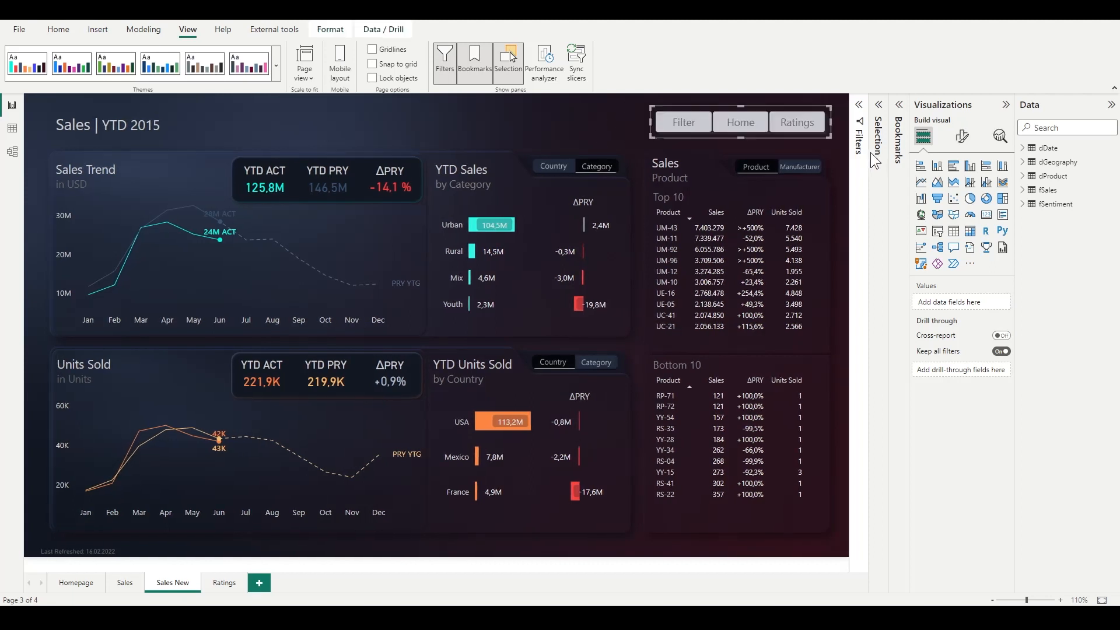
key("Delete")
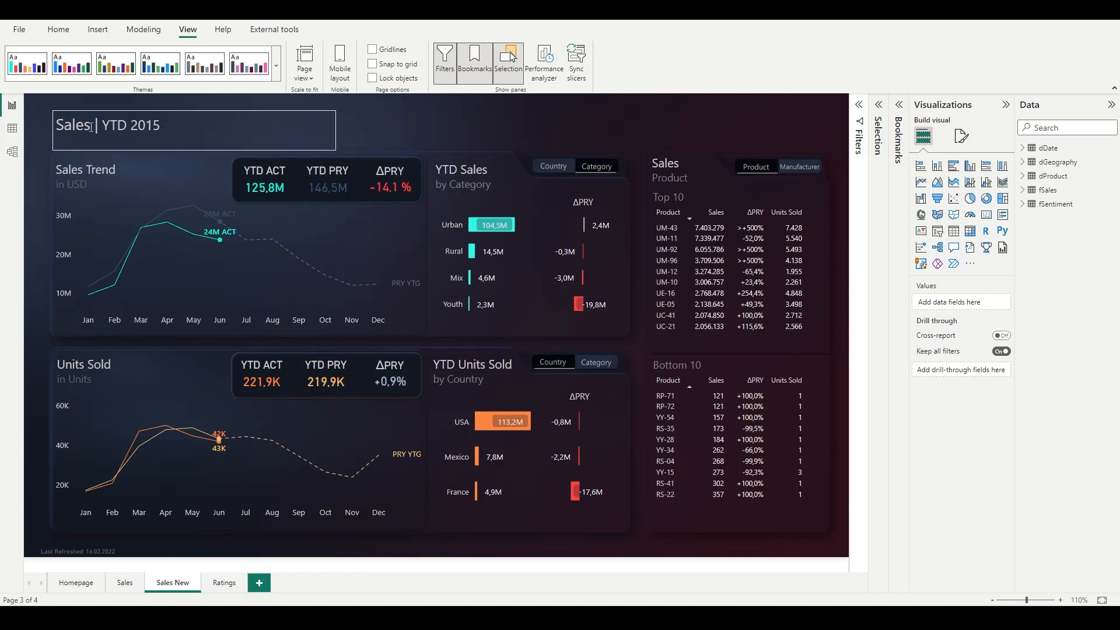
key("ctrl+z")
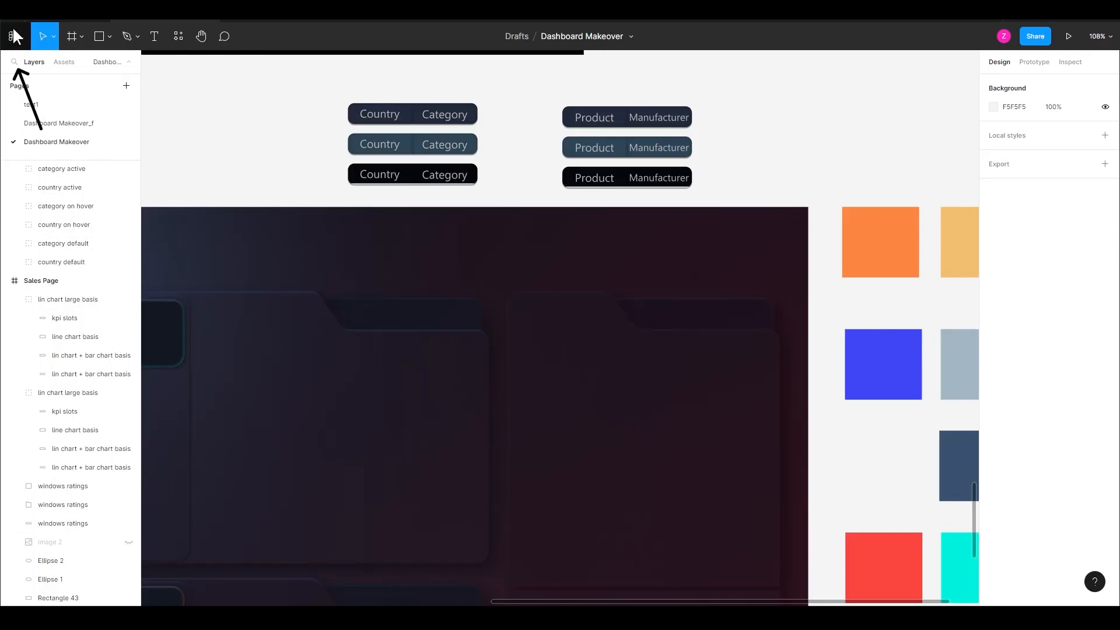
Step: In Figma, search the Iconify plugin for "filter" and place the carbon filter-edit and filter-reset icons in the Sales Page header
left_click(14, 36)
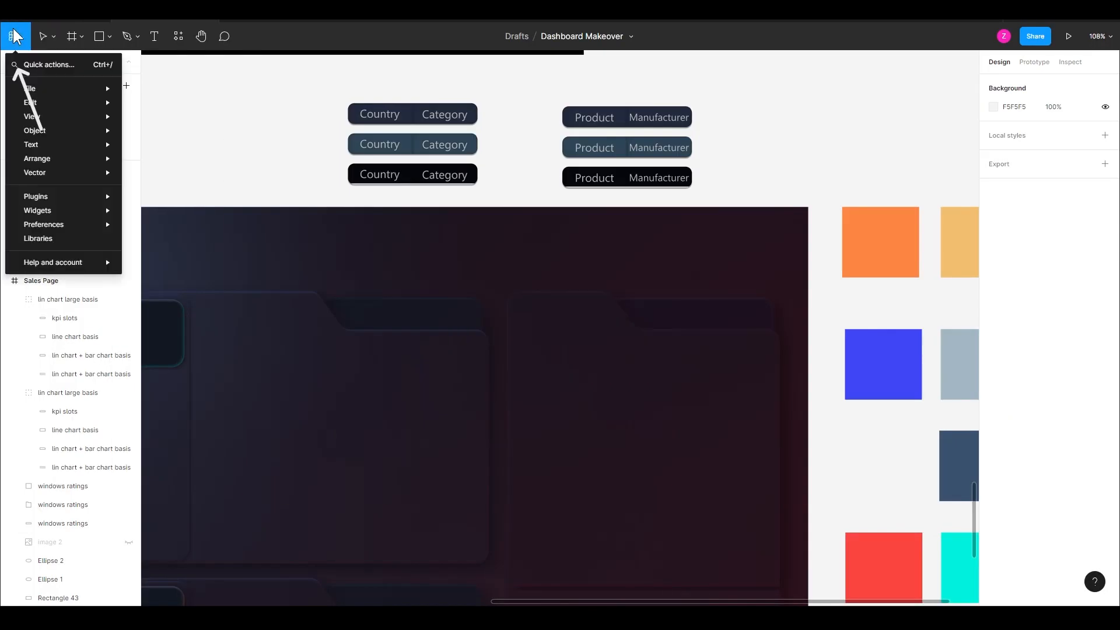
mouse_move(73, 199)
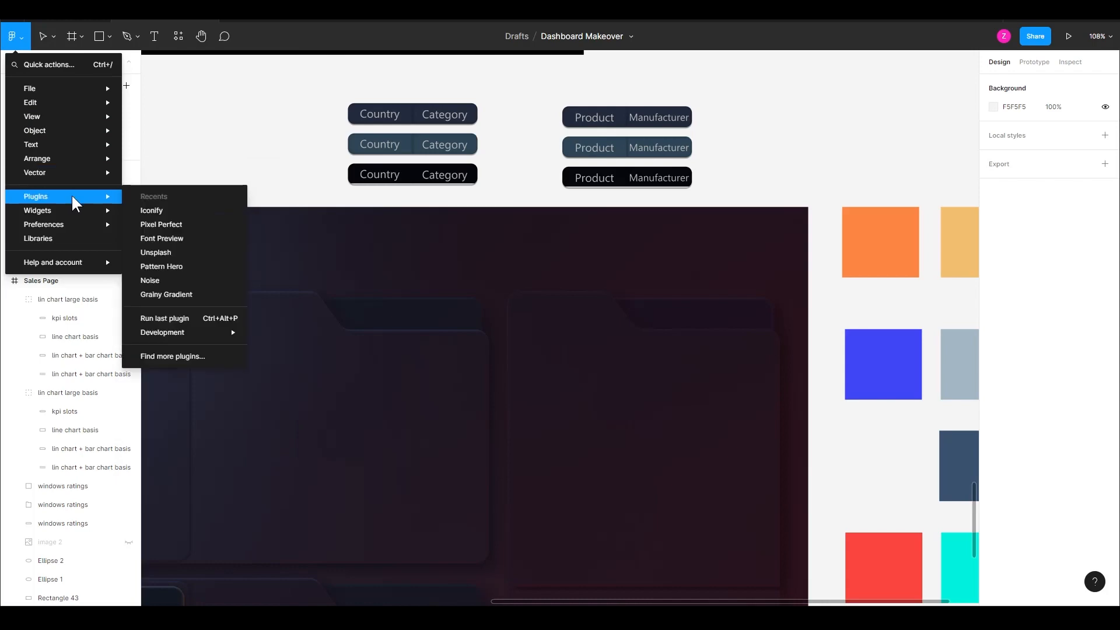
left_click(187, 216)
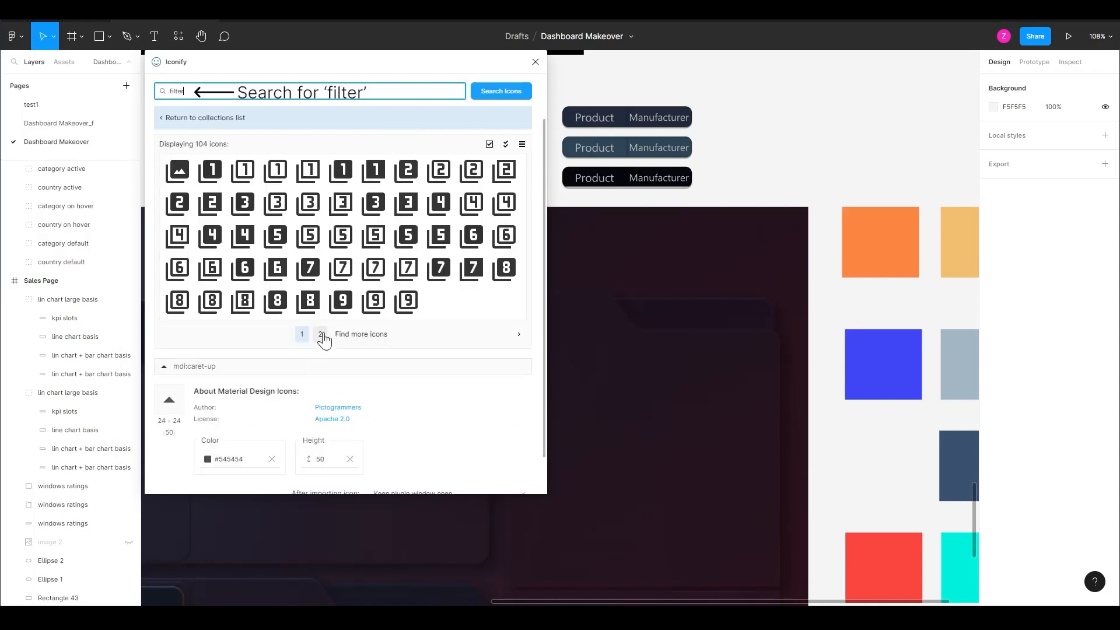
left_click(351, 292)
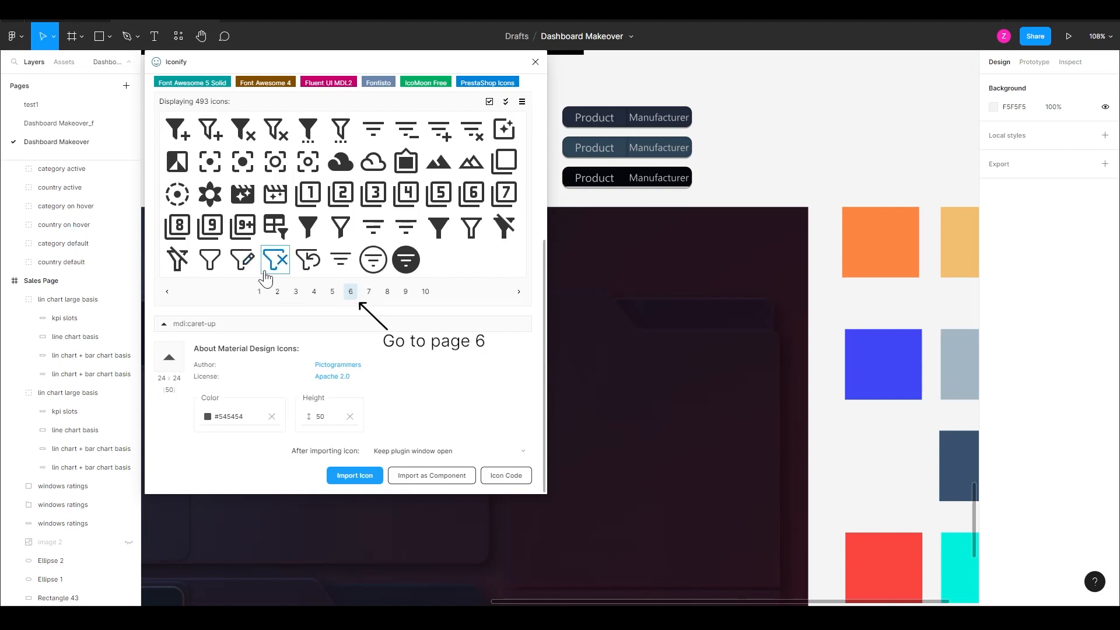
left_click_drag(242, 274, 650, 264)
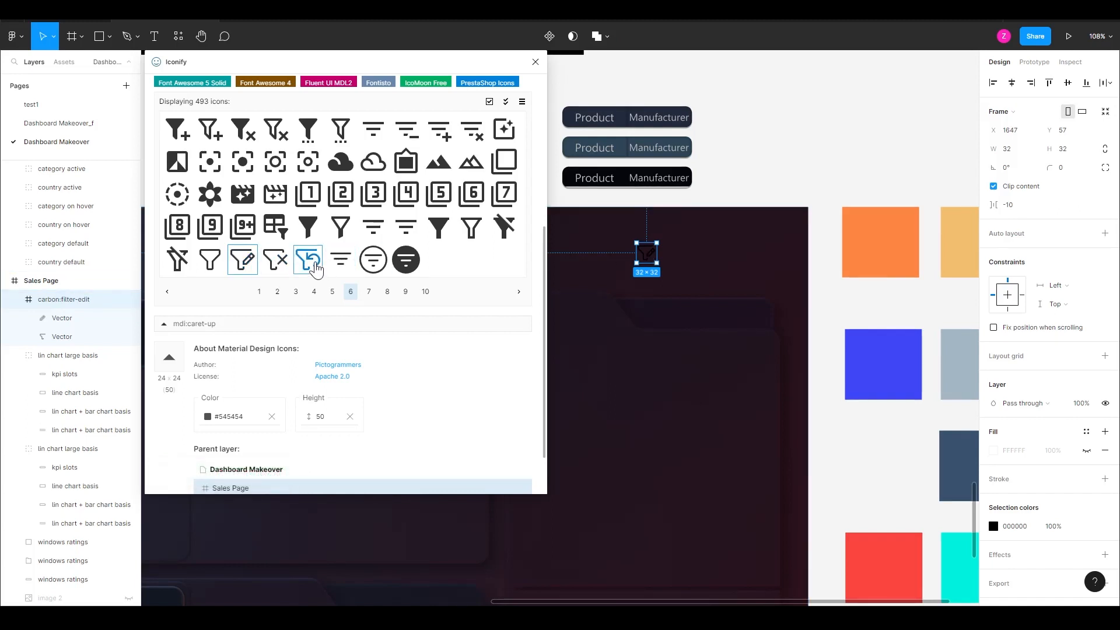
left_click_drag(316, 268, 680, 253)
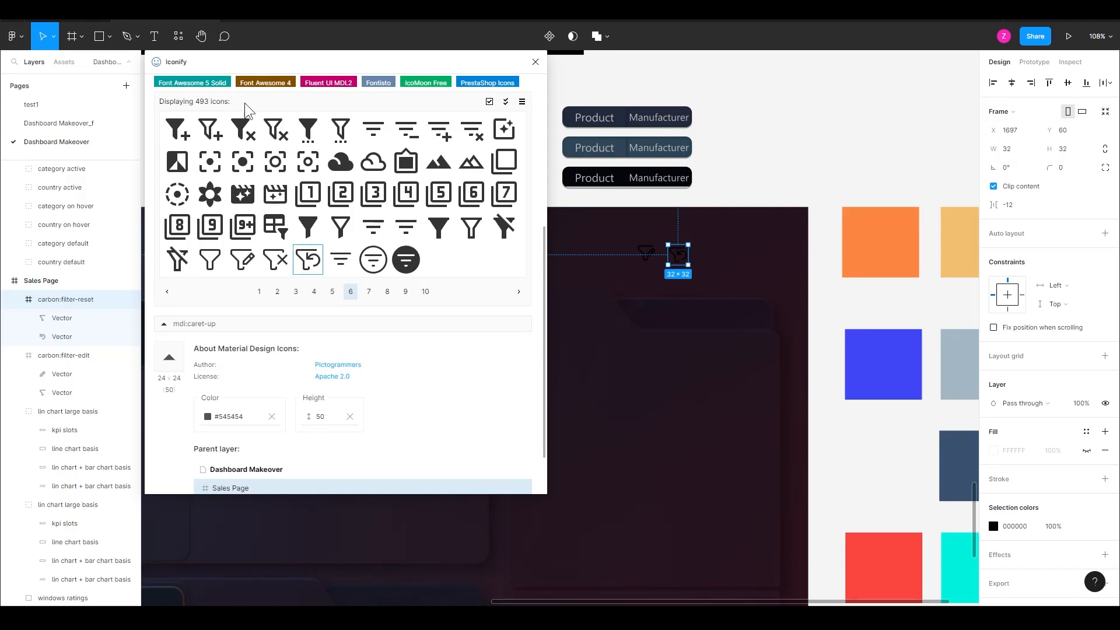
Step: Search Iconify for "close", place the clarity close-line icon beside the filter icons and close the plugin
scroll(239, 107, "up", 5)
left_click(165, 104)
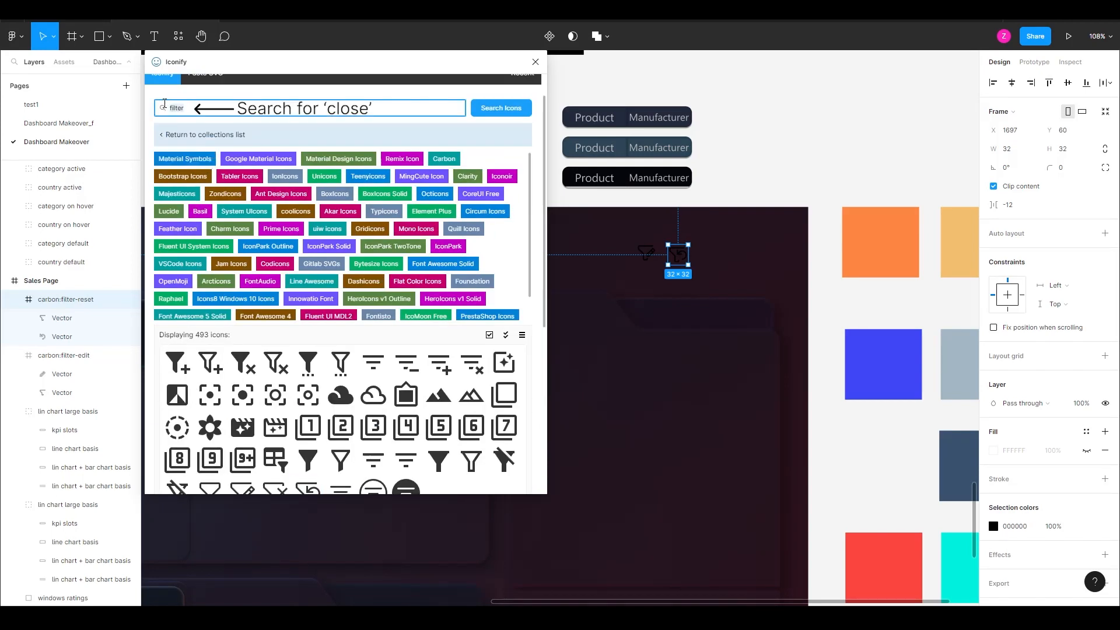
type("close")
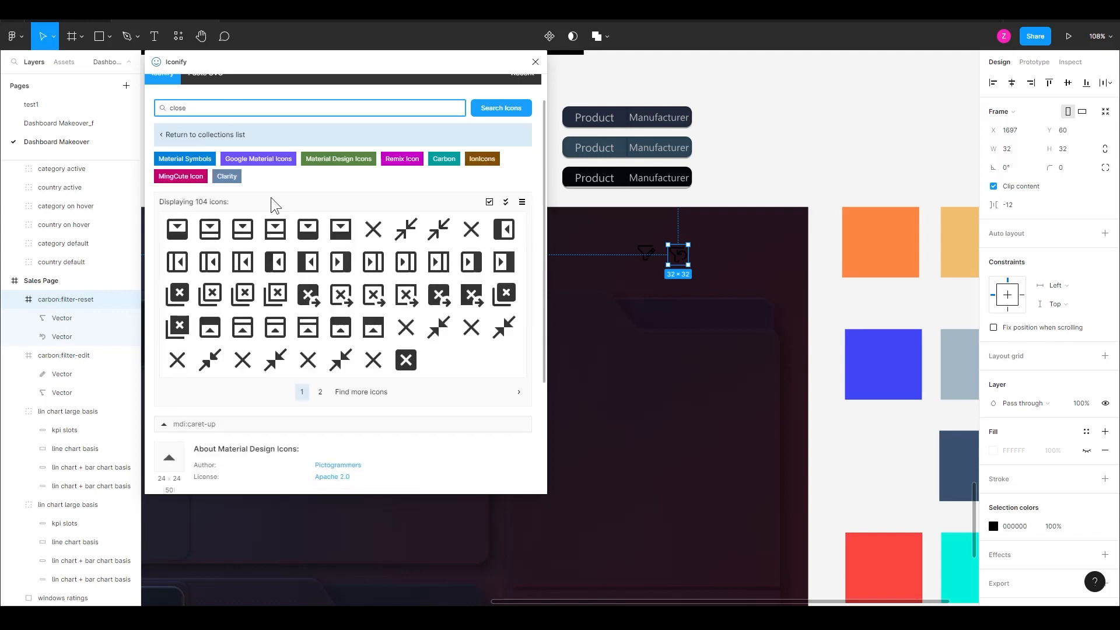
left_click(319, 392)
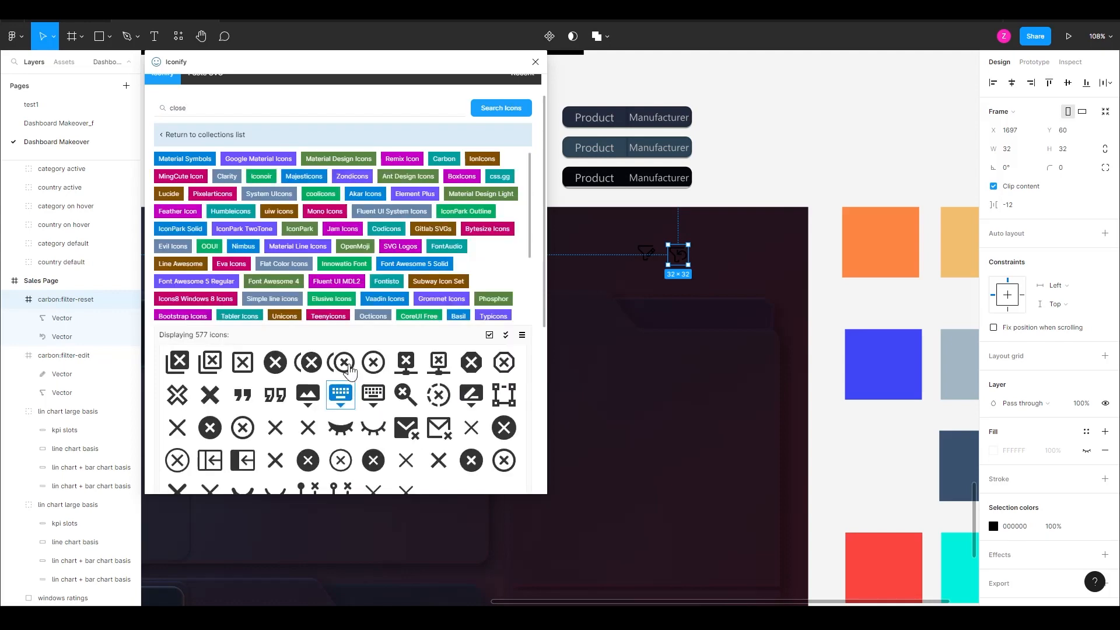
scroll(349, 367, "down", 3)
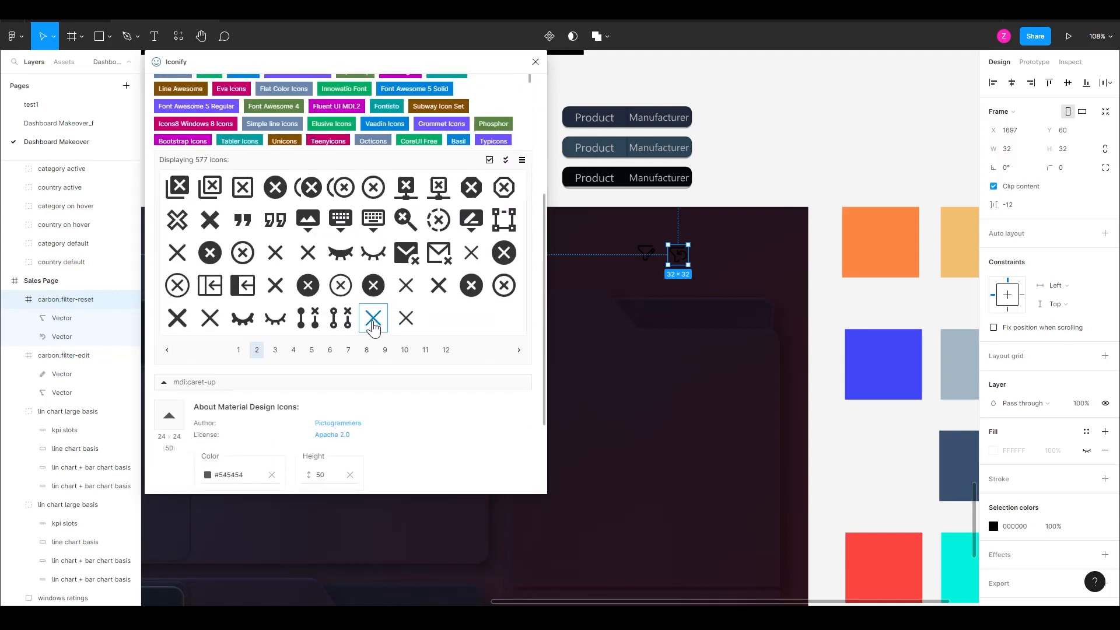
left_click_drag(373, 322, 712, 257)
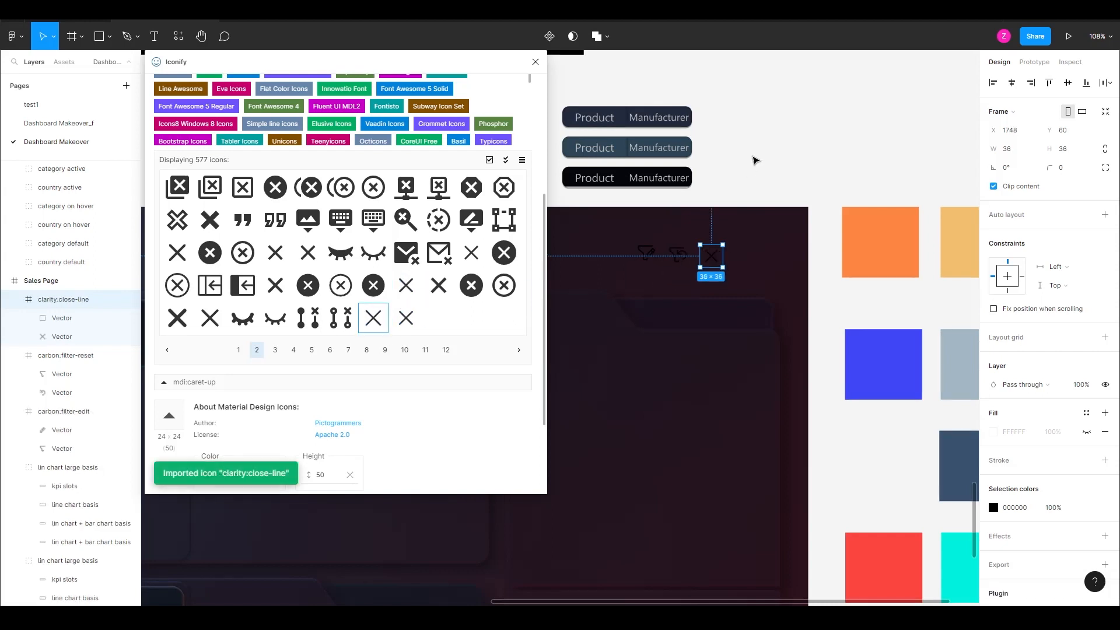
left_click(536, 63)
Step: Resize the filter-edit, filter-reset and close icon frames to 91 × 91
left_click(1012, 148)
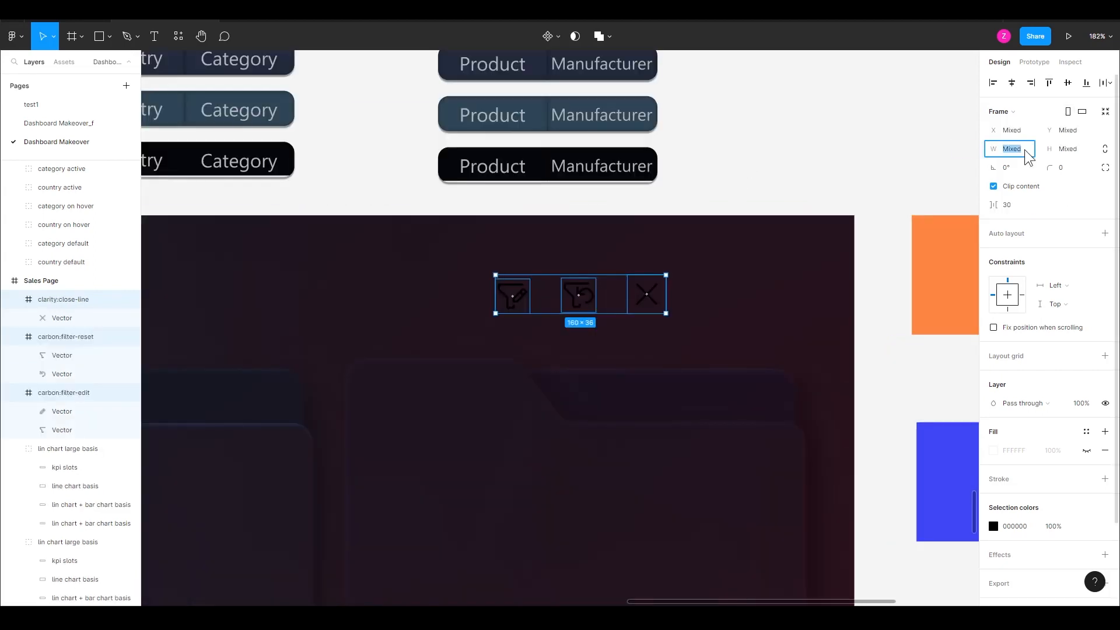
type("91")
key("Tab")
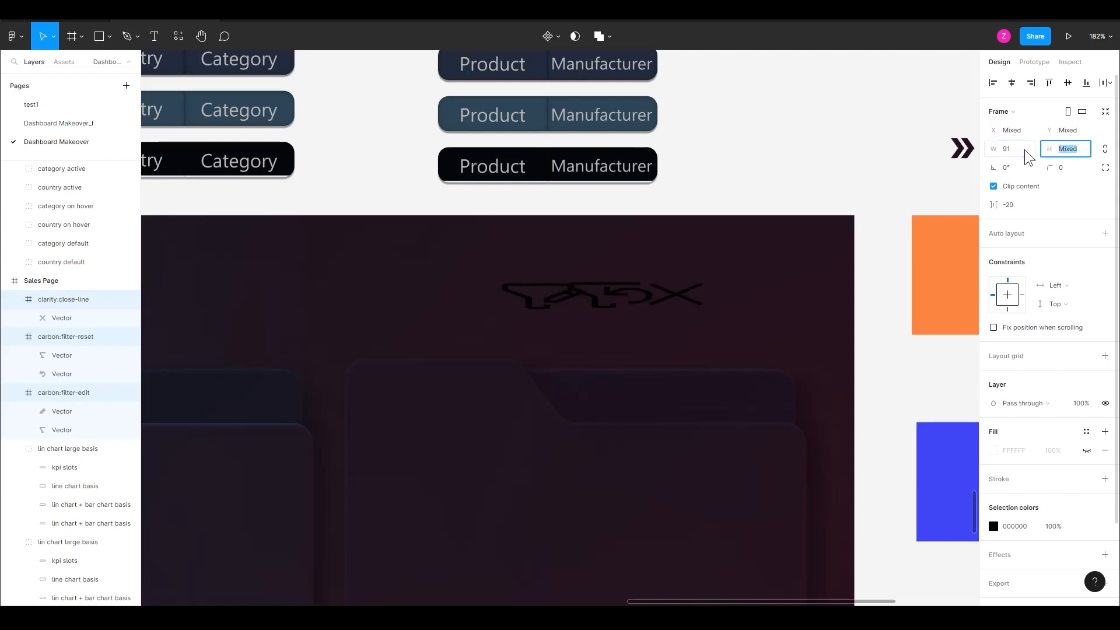
type("91")
key("Return")
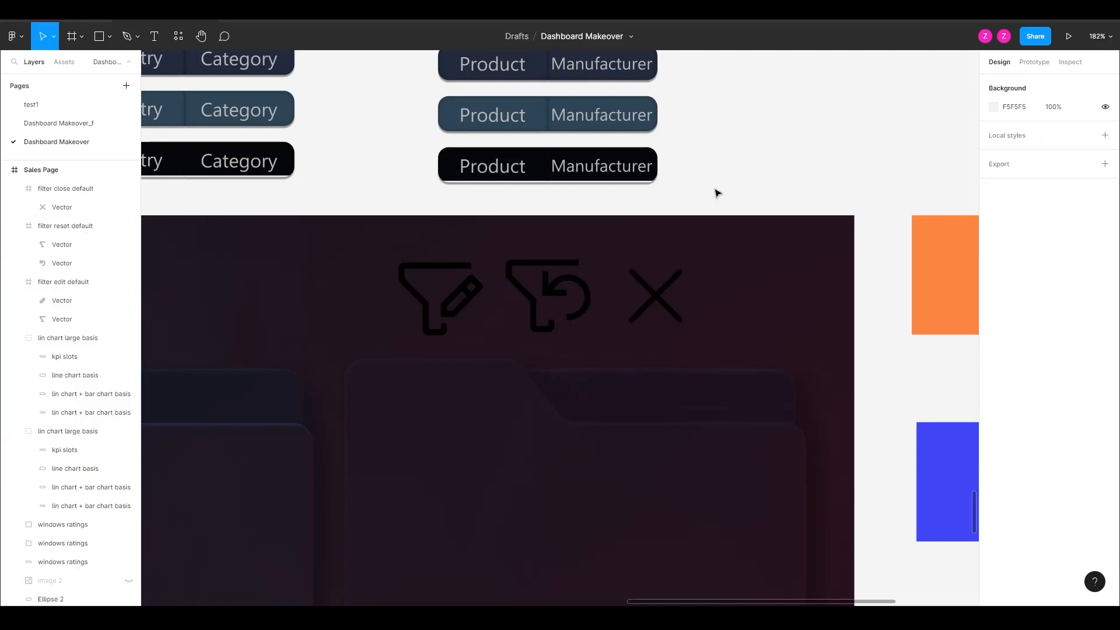
Step: Style the icon vectors with fill 7B7B83 and an inside 0C0C0C stroke of weight 2
left_click(62, 207)
left_click(62, 319, "shift")
left_click(1085, 365)
key("ctrl+z")
key("ctrl+z")
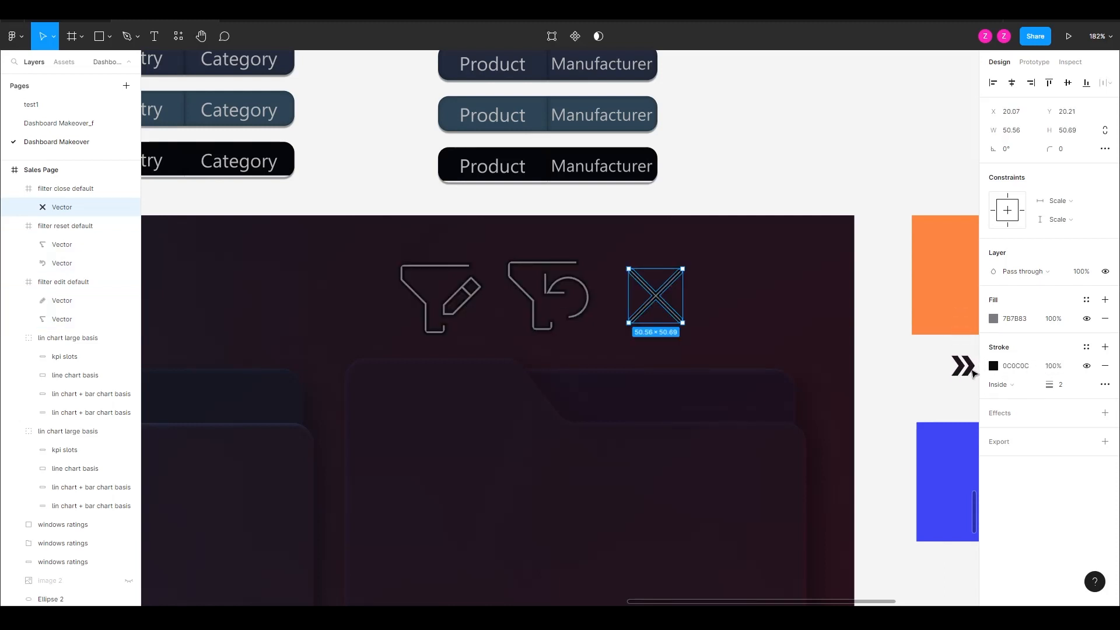
scroll(781, 403, "up", 2)
left_click(765, 147)
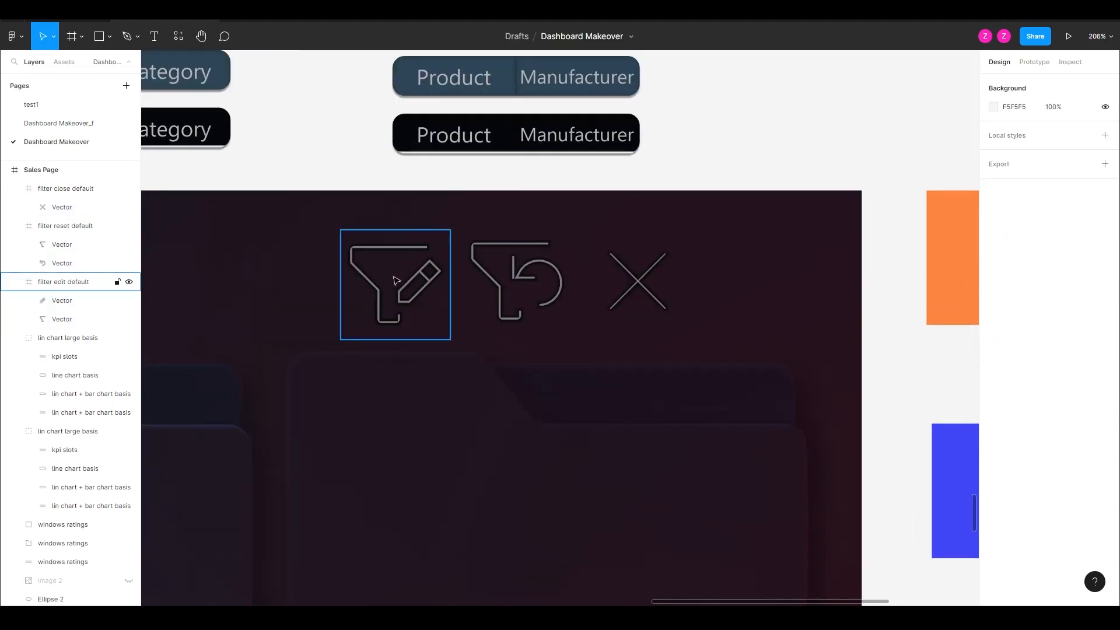
Step: Duplicate the three default filter icons as on-hover versions and set the copies' vector fill to BCC2D1
left_click(396, 281)
left_click(499, 289, "shift")
left_click(641, 290, "shift")
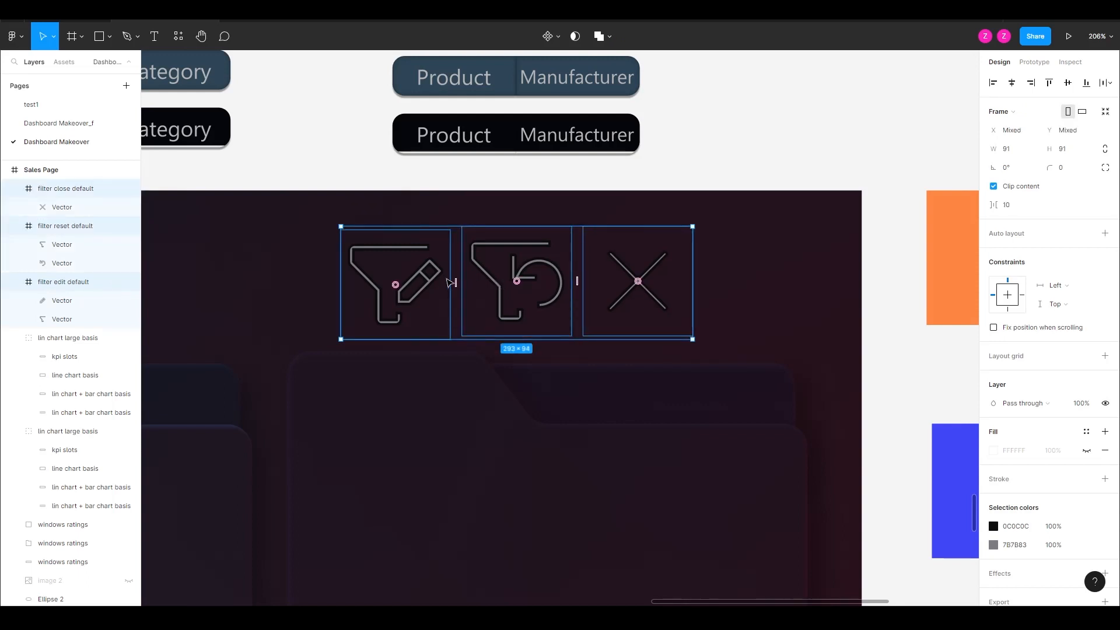
key("Escape")
left_click(383, 281)
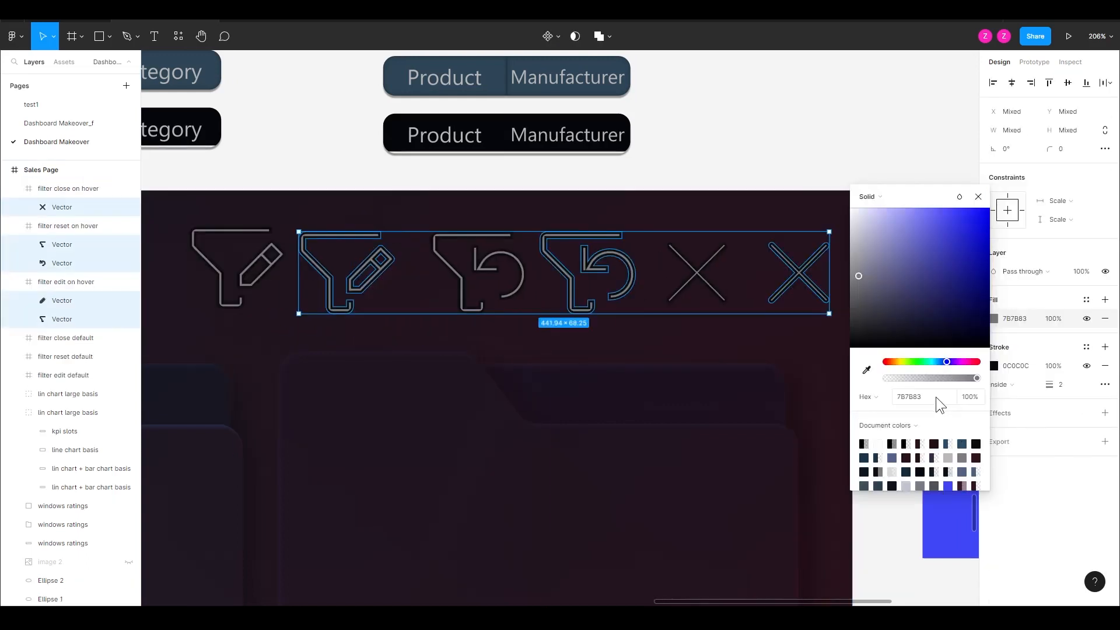
left_click(932, 395)
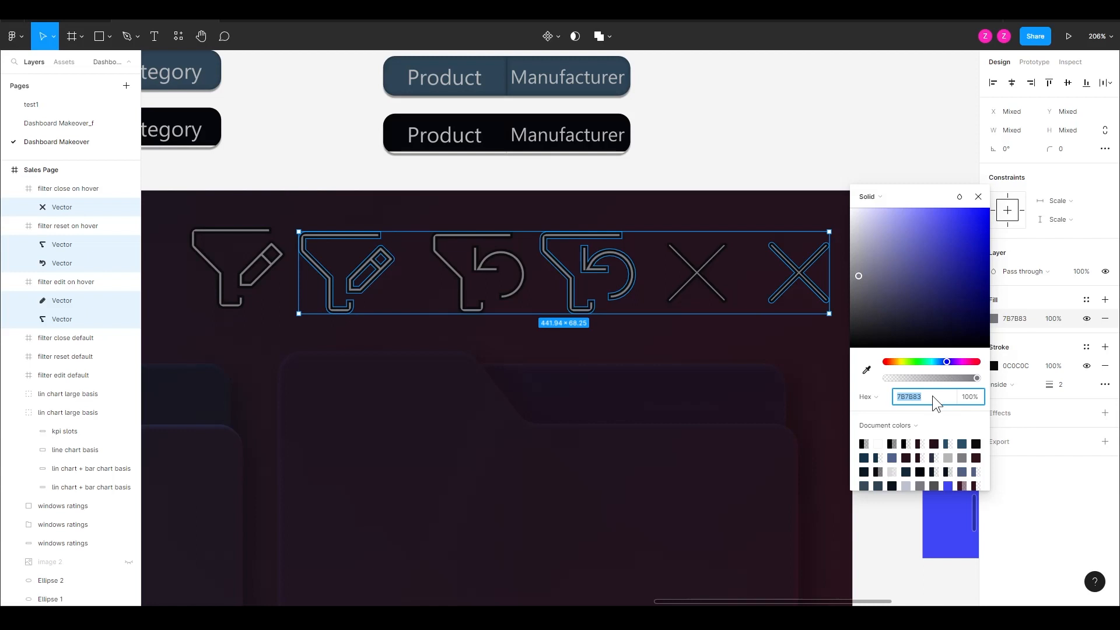
type("BCC2D1")
key("Return")
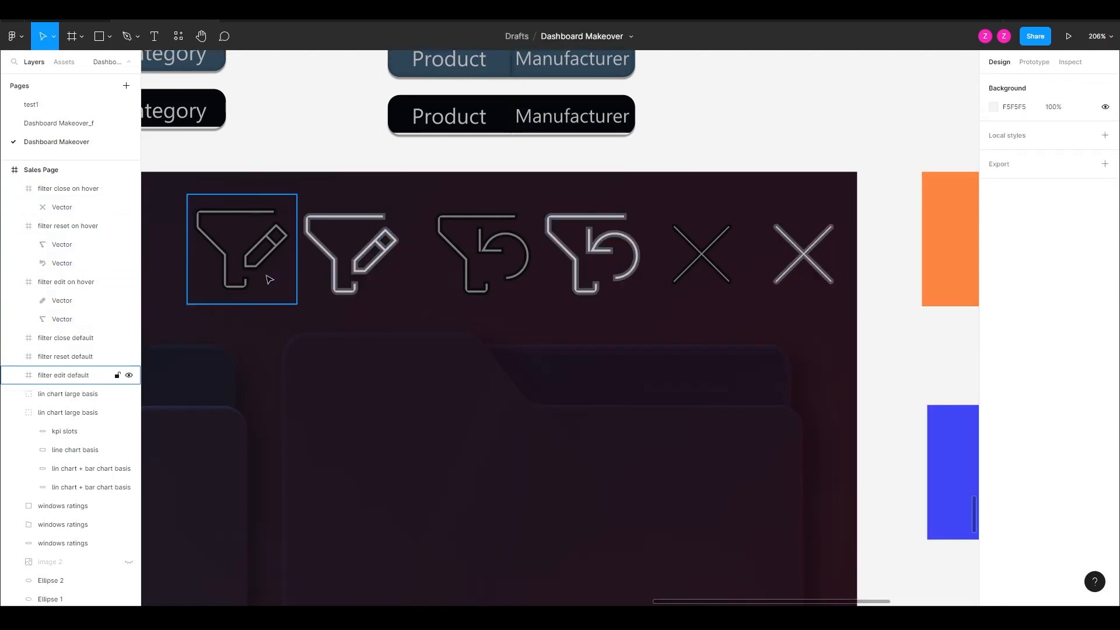
Step: Examine the default and on-hover variants of the filter icons, including their fill and stroke colours
scroll(344, 298, "left", 2)
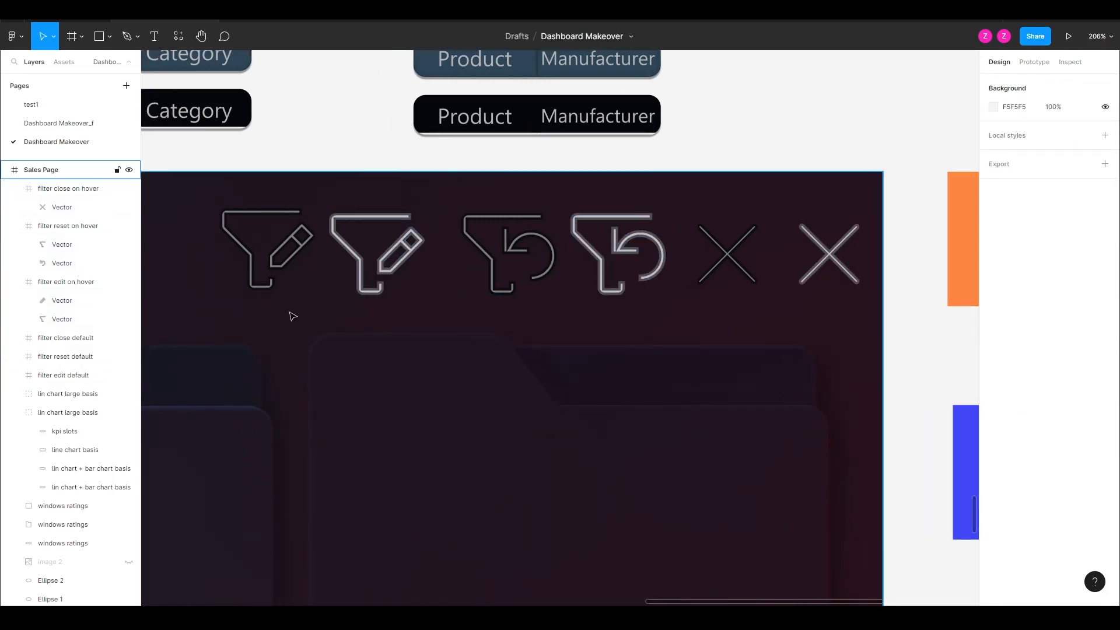
scroll(293, 321, "left", 3)
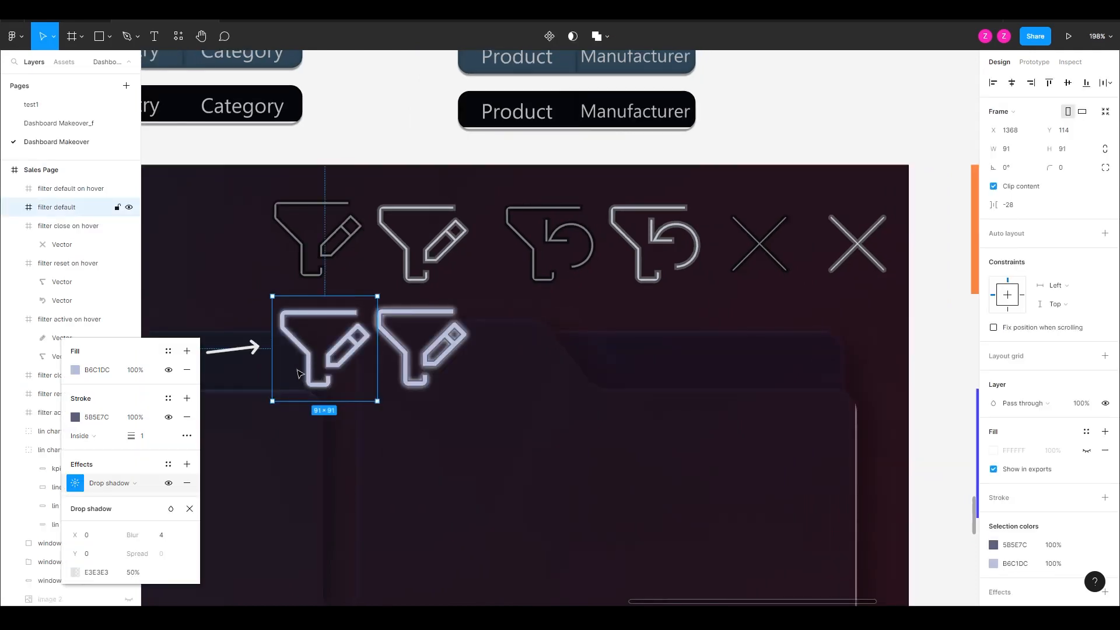
left_click(419, 384)
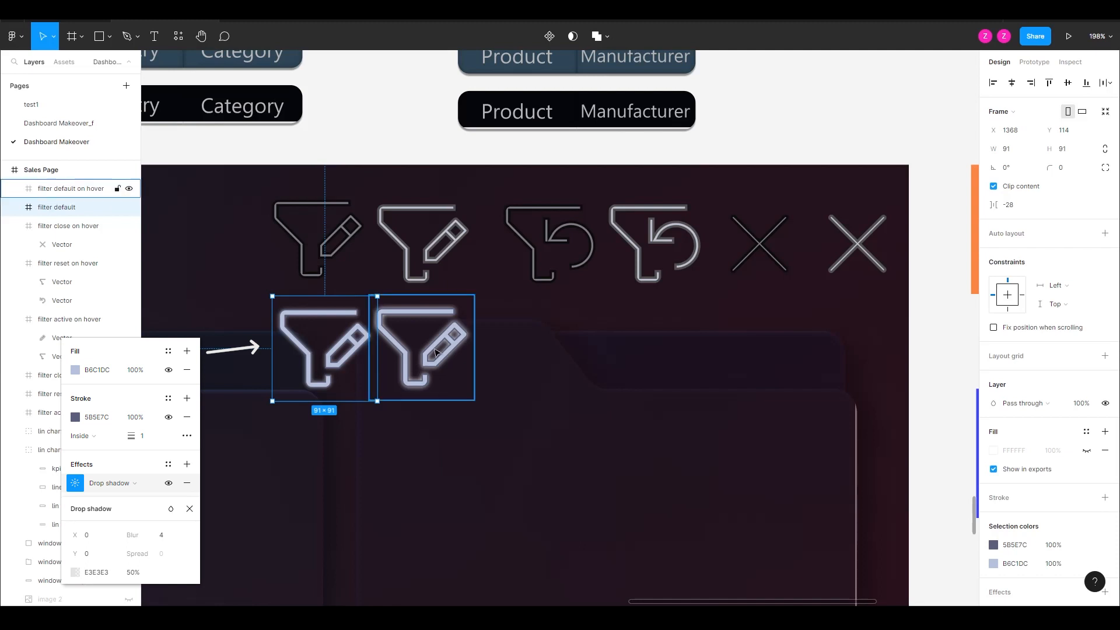
left_click(329, 288)
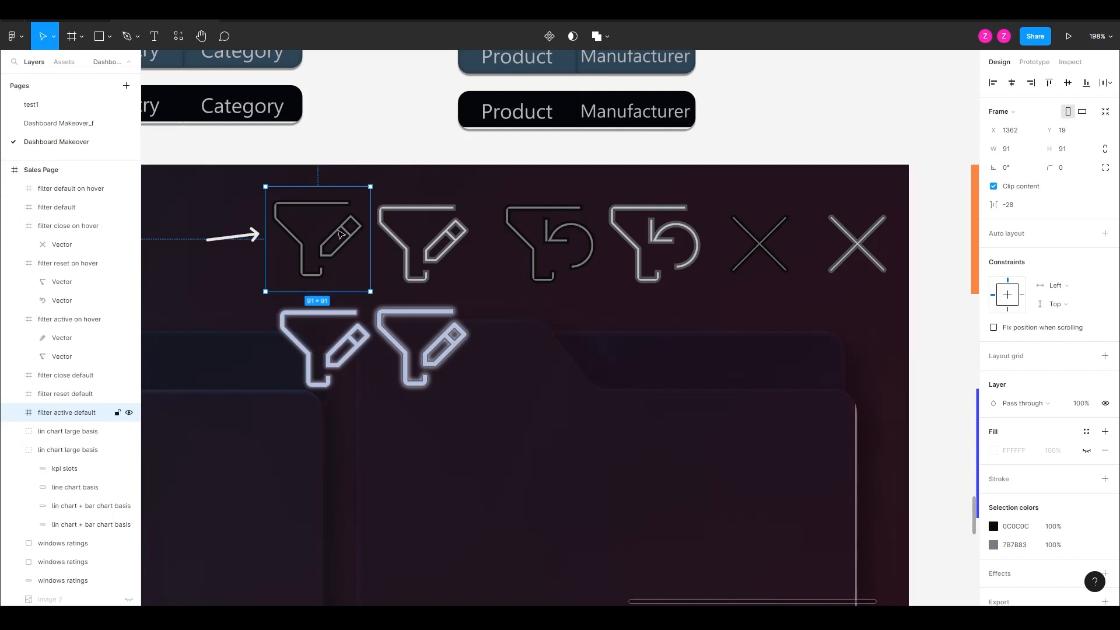
left_click(405, 248)
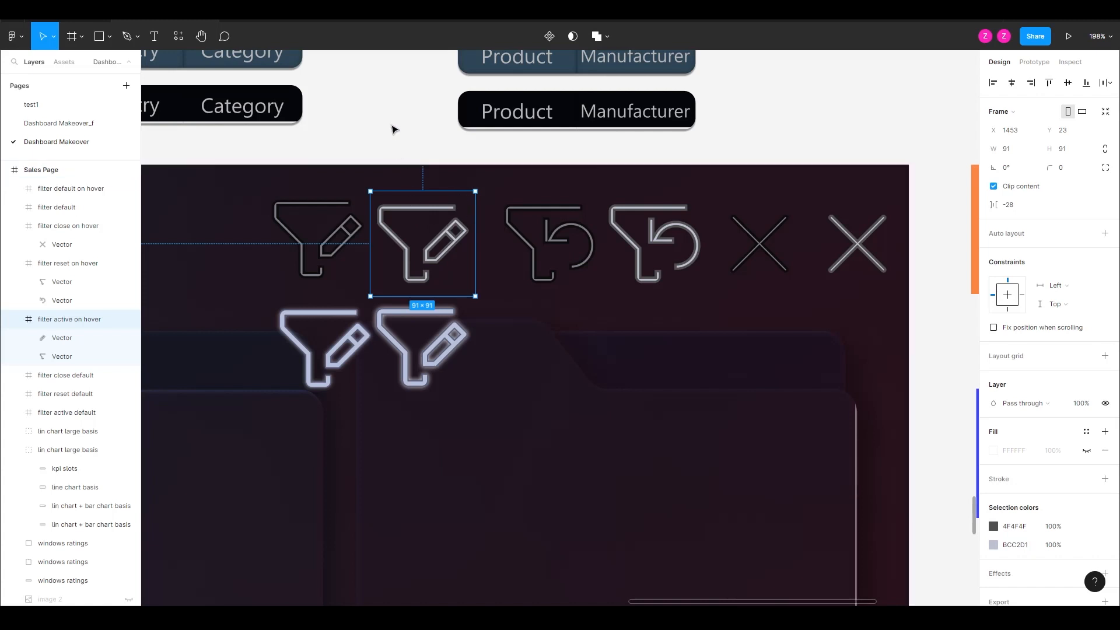
Step: Move the icon variants outside the Sales Page frame and place the filter default icon in the header at X 1784, Y 43
scroll(393, 131, "down", 5)
left_click_drag(606, 250, 549, 161)
left_click(635, 117)
left_click(542, 118)
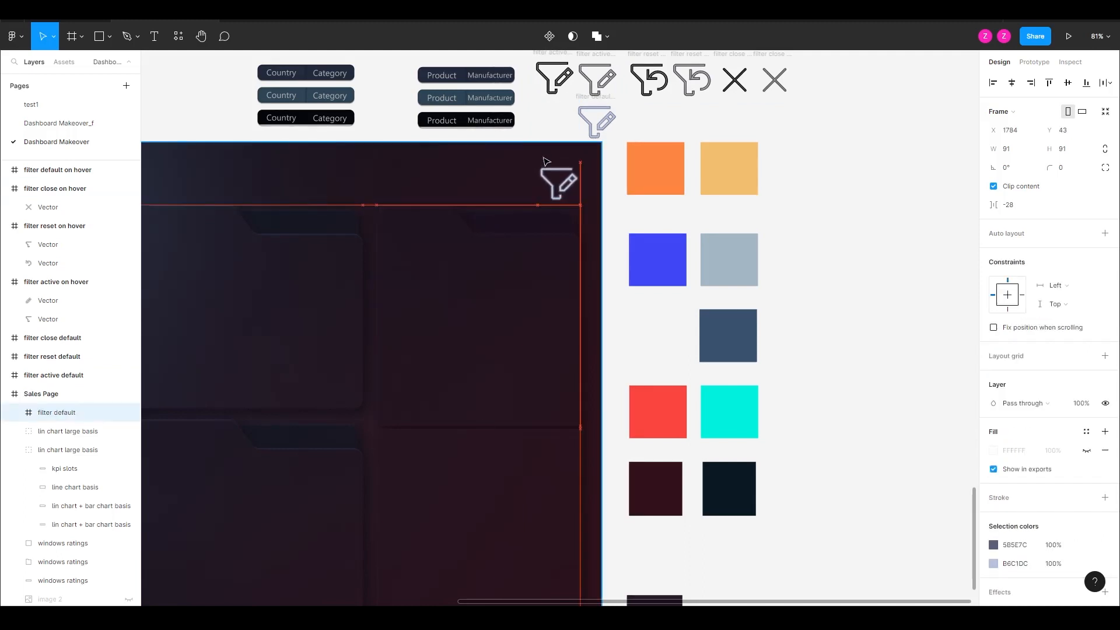
left_click(437, 180)
Step: Draw a rectangle about 592 × 406 below the filter icon on the Sales Page as the filter panel
scroll(437, 180, "up", 2)
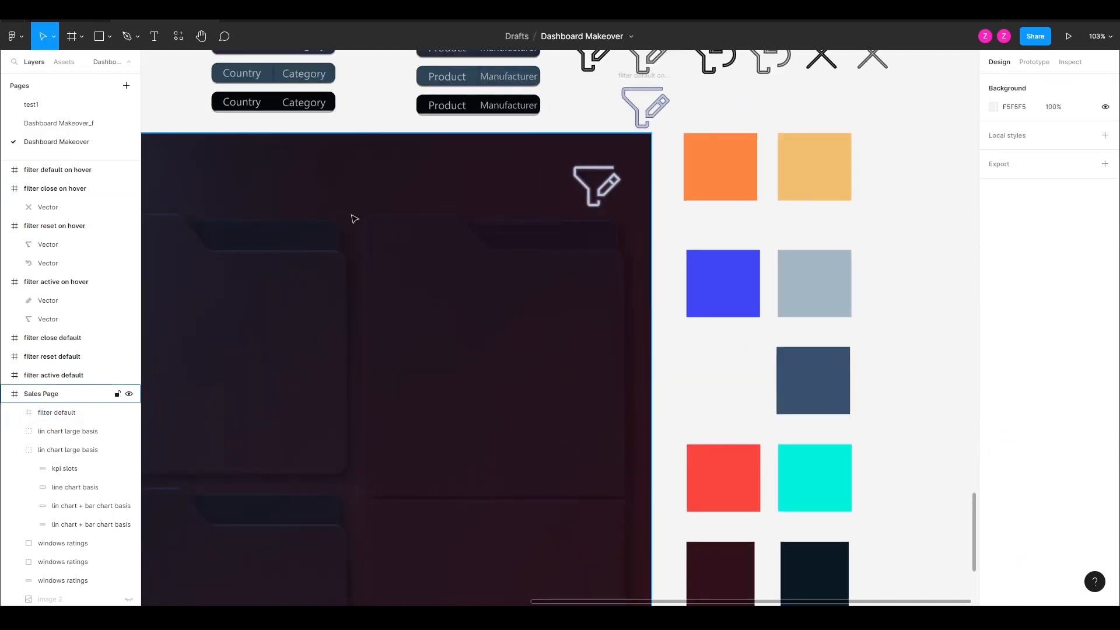
scroll(350, 218, "down", 3)
key("r")
left_click_drag(288, 208, 476, 337)
scroll(476, 337, "up", 2)
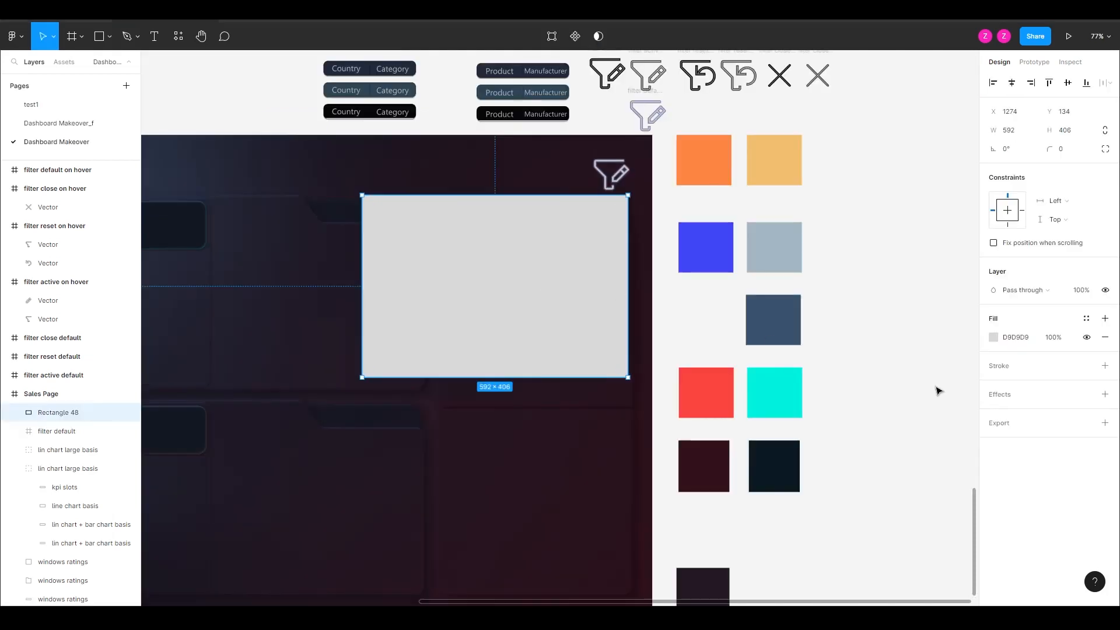
Step: Give the filter panel rectangle a corner radius of 20 and a fill of 0E2839
left_click(1065, 149)
type("20")
key("Return")
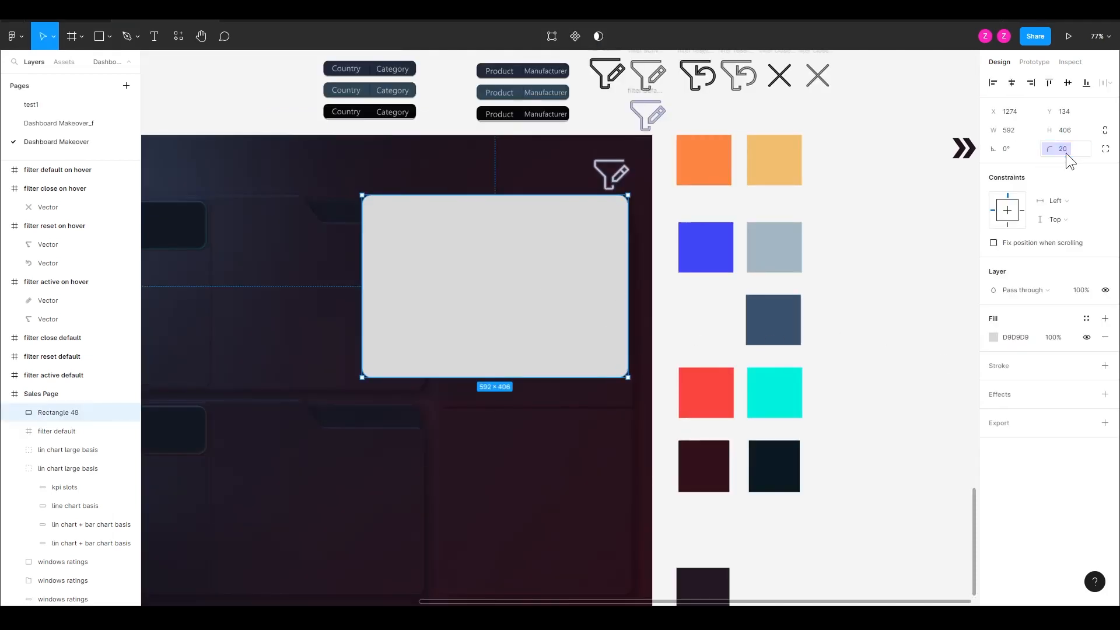
left_click(1013, 337)
type("0E2839")
key("Return")
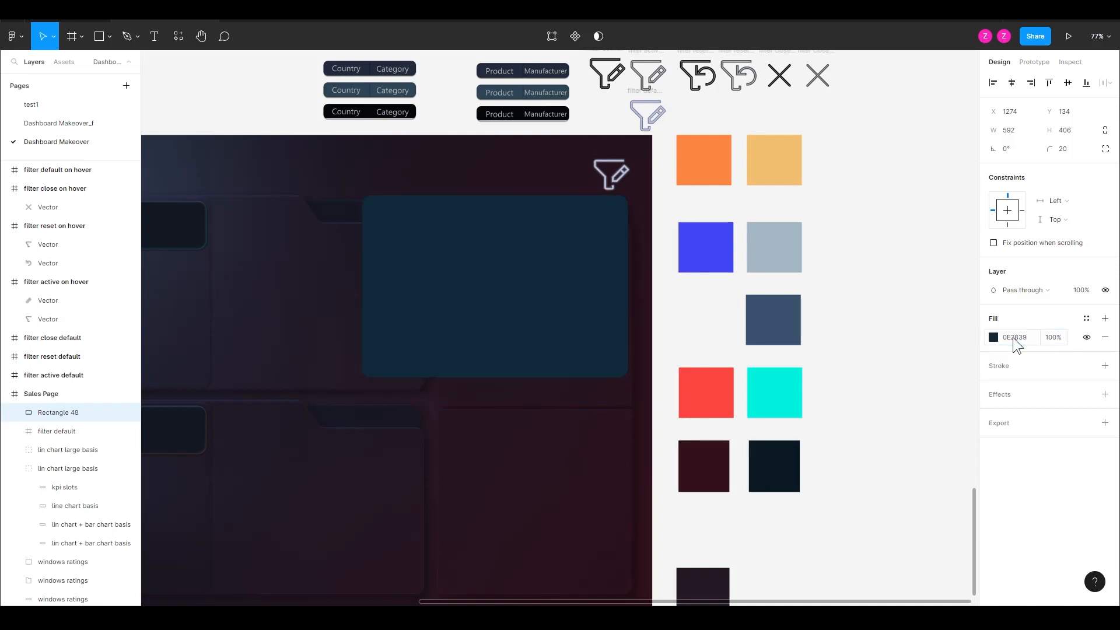
Step: Add a drop shadow and a 60% inner shadow with X -20, Y 0 and blur 100 to the filter panel
left_click(1105, 394)
left_click(994, 413)
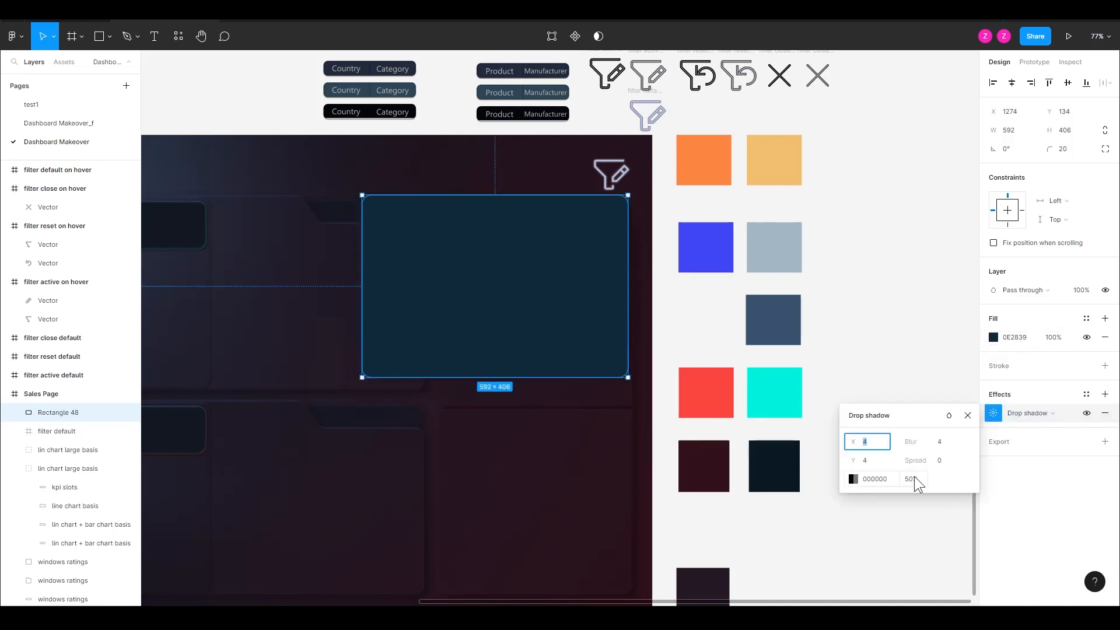
left_click(1086, 413)
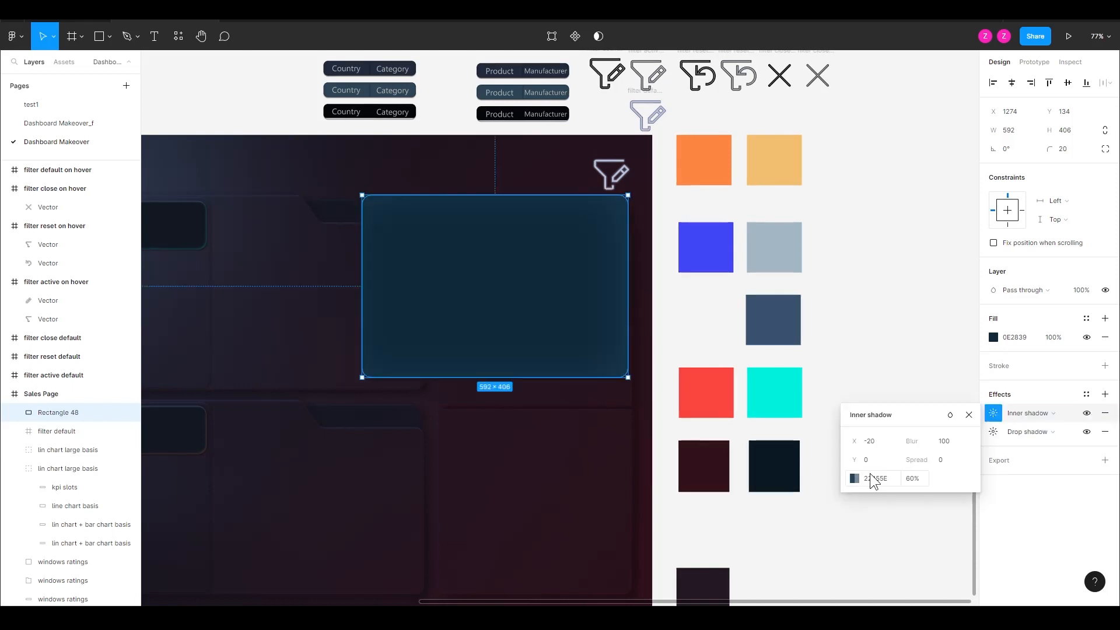
left_click(1087, 413)
left_click(1086, 413)
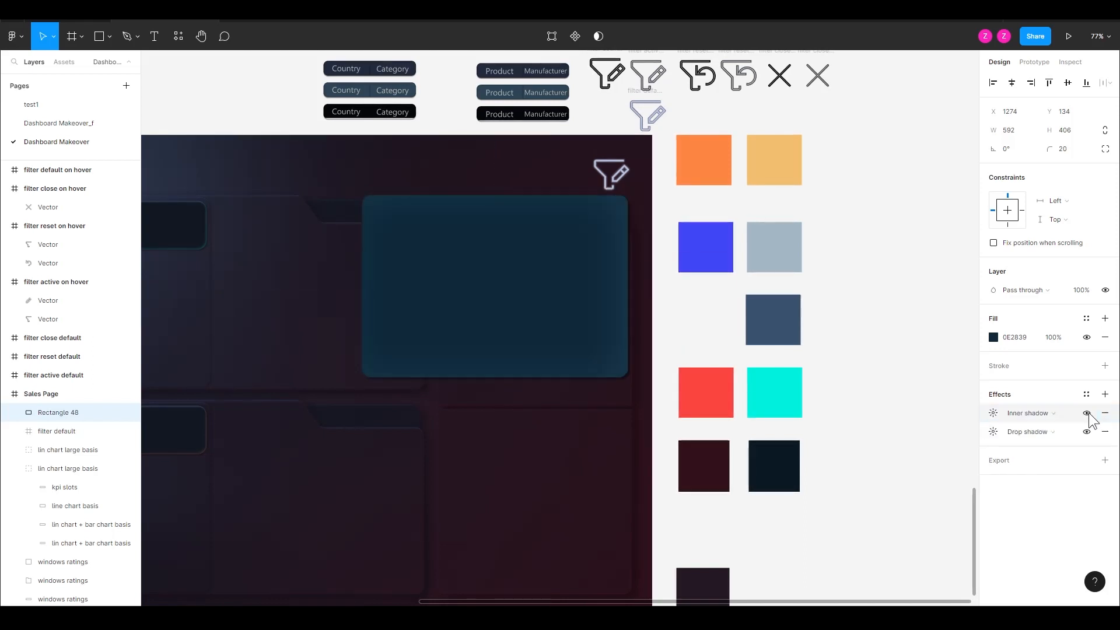
Step: Set the filter panel's fill to 081823
left_click(1020, 337)
type("081823")
key("Return")
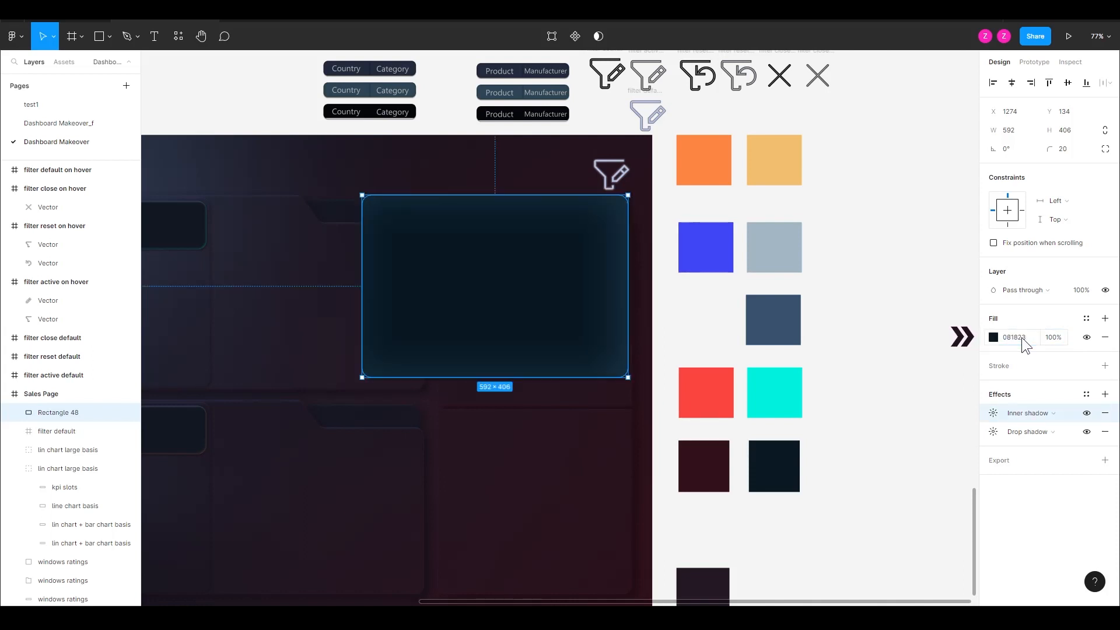
key("Escape")
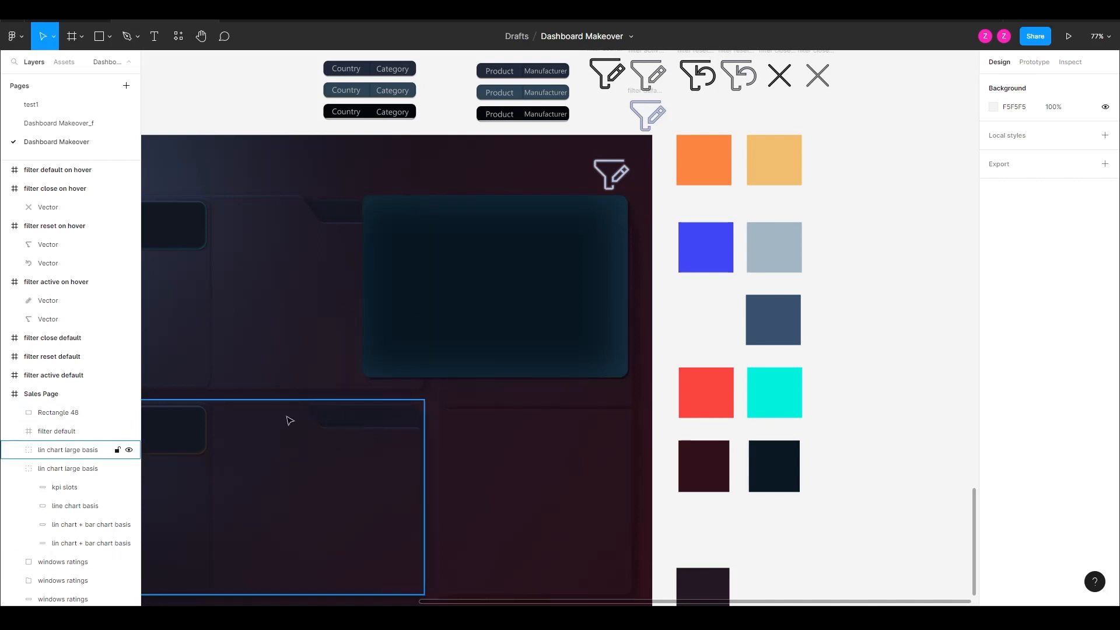
Step: Shift the filter panel slightly down and add two points along its top edge with the Pen tool
left_click(519, 261)
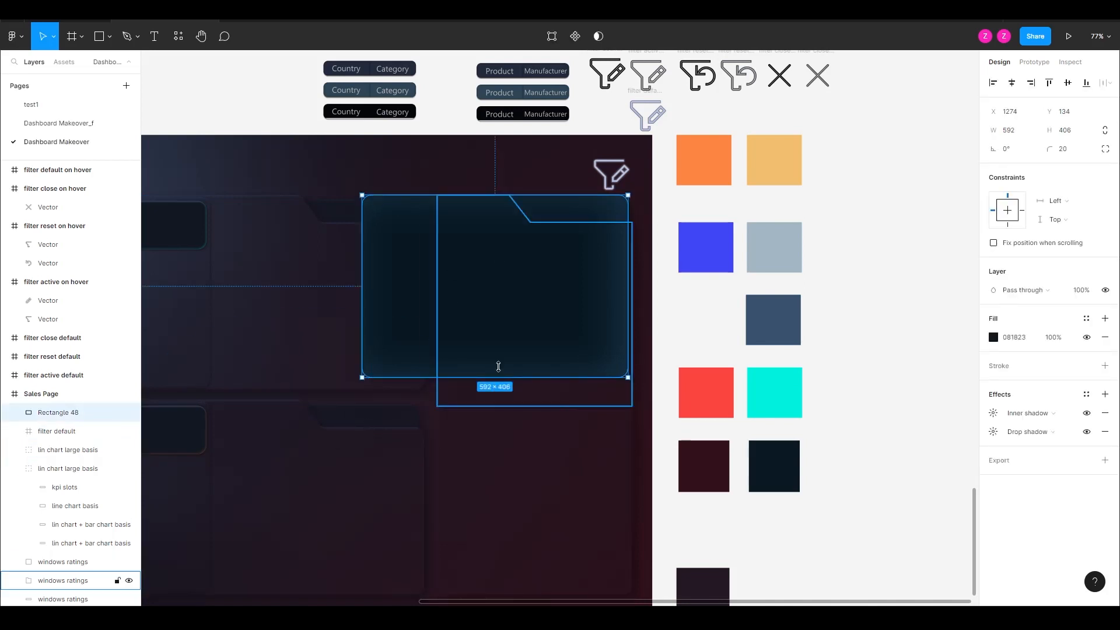
left_click_drag(520, 276, 517, 289)
key("p")
key("Return")
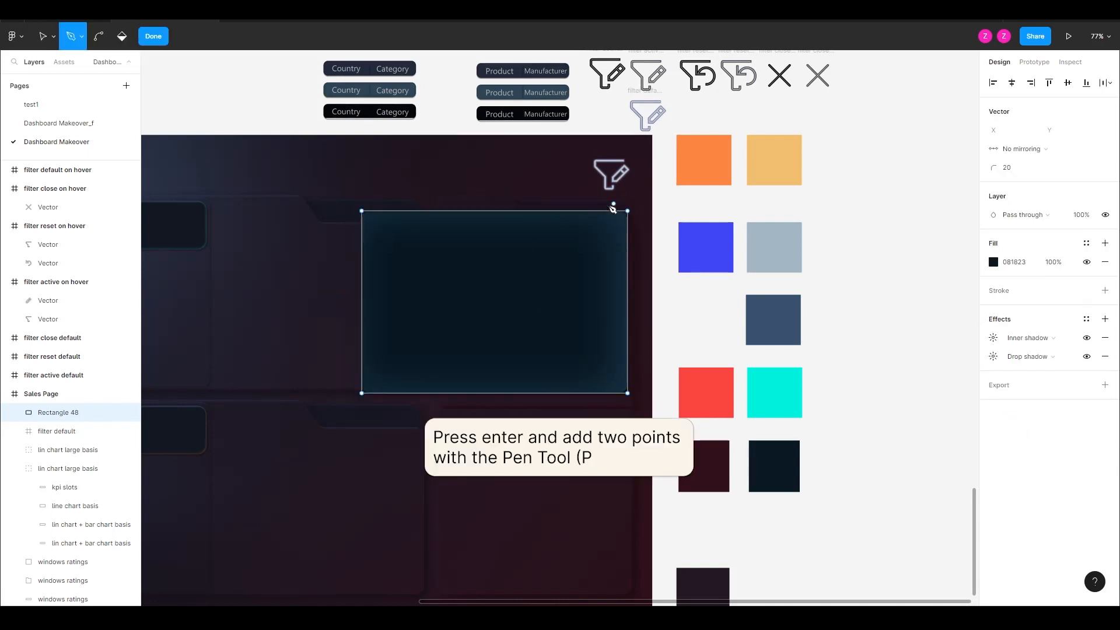
left_click(551, 211)
left_click(522, 211)
key("v")
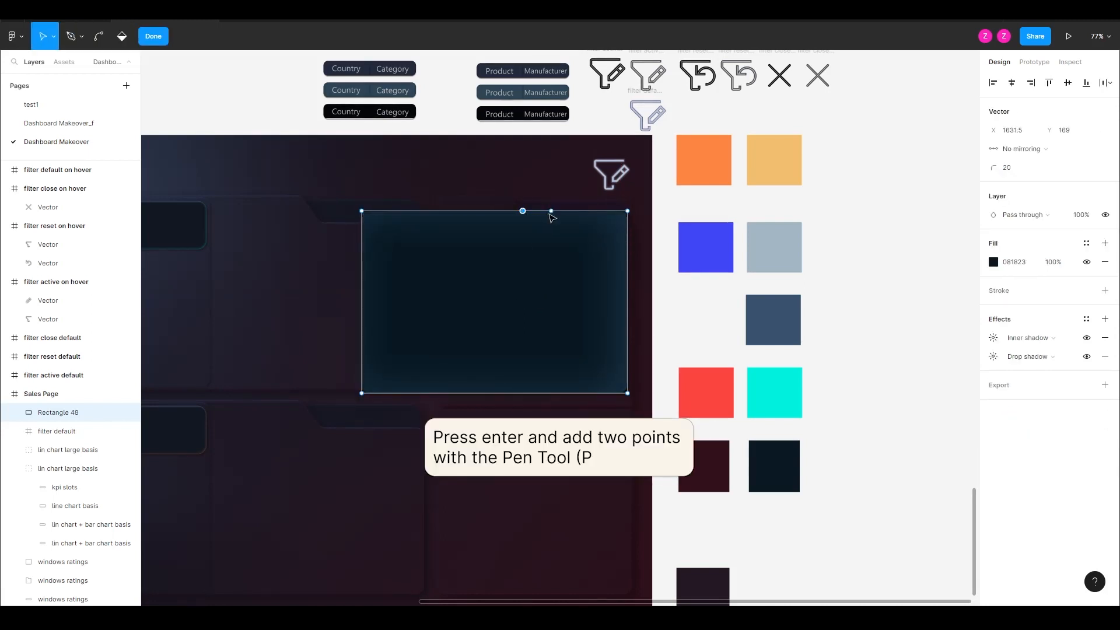
Step: Raise the two rightmost points of the panel's top edge by 60 to form a folder tab
left_click(551, 211)
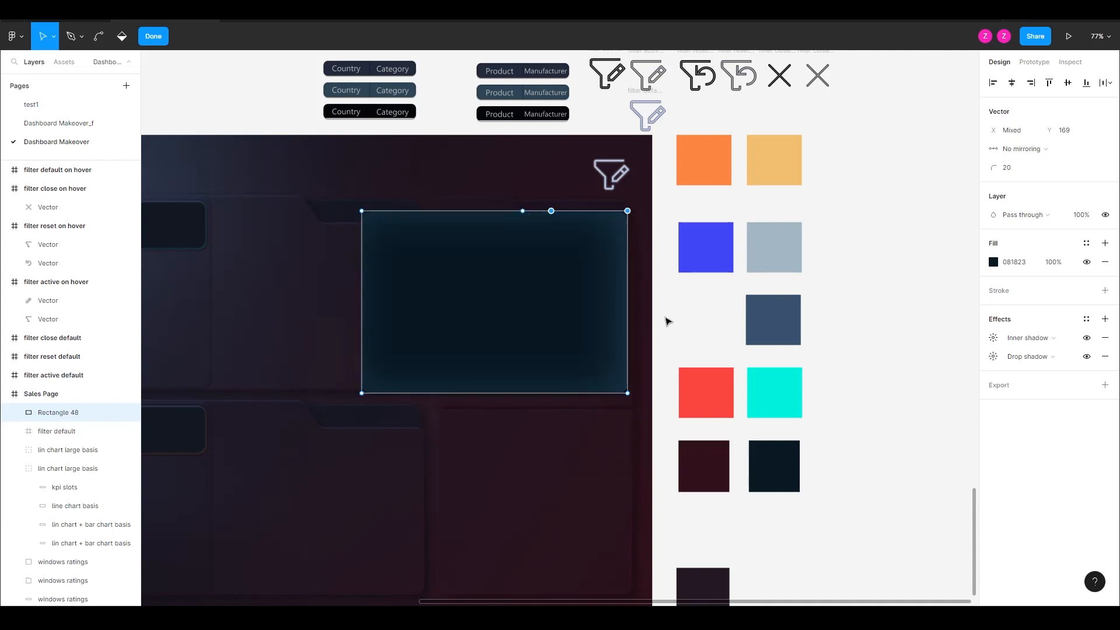
key("shift+Up")
key("shift+Up")
key("shift+Up")
key("shift+Up")
key("shift+Up")
key("shift+Up")
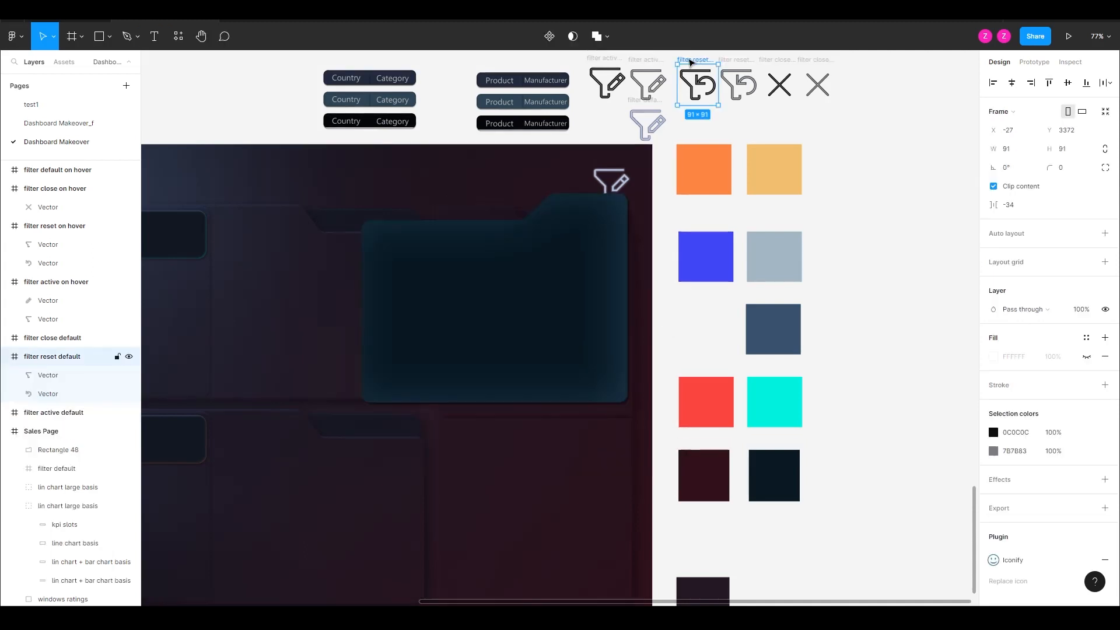
Step: Place the filter reset default and filter close default icons side by side on the panel's raised tab
left_click_drag(689, 61, 563, 197)
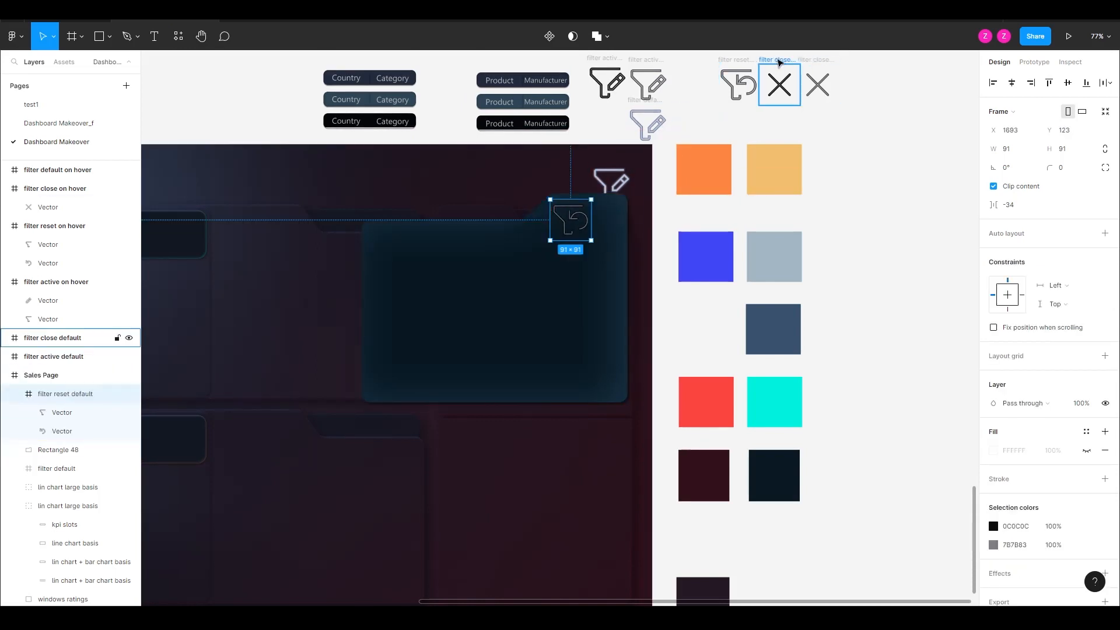
left_click(779, 63)
left_click_drag(779, 85, 606, 215)
Step: Reshape the filter panel's outline so the raised tab is wider and taller around the reset and close icons
left_click(504, 251)
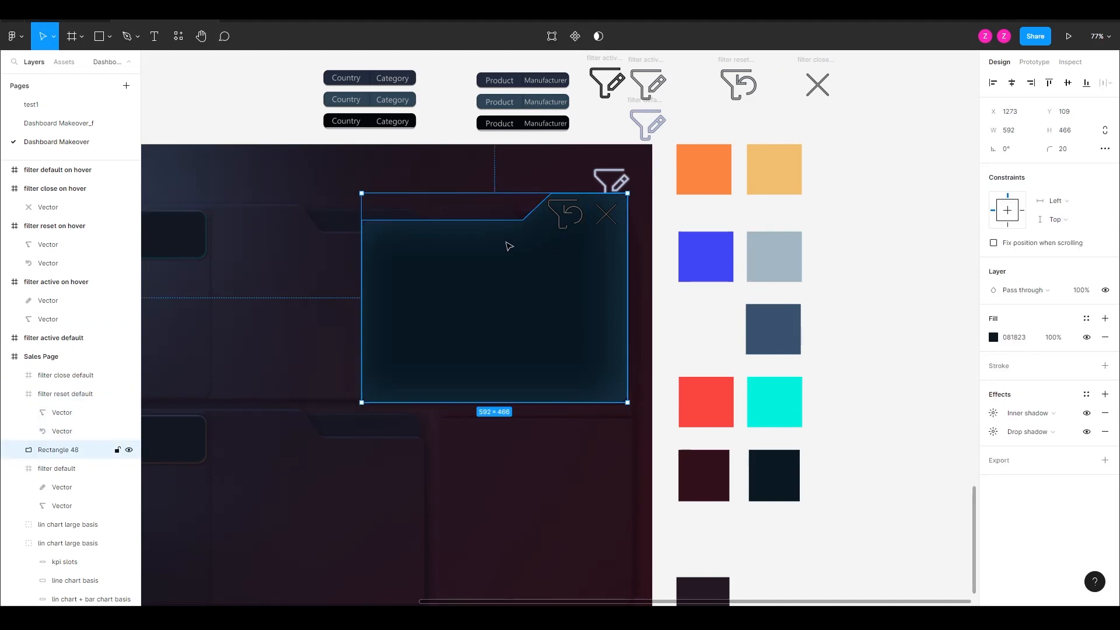
double_click(522, 246)
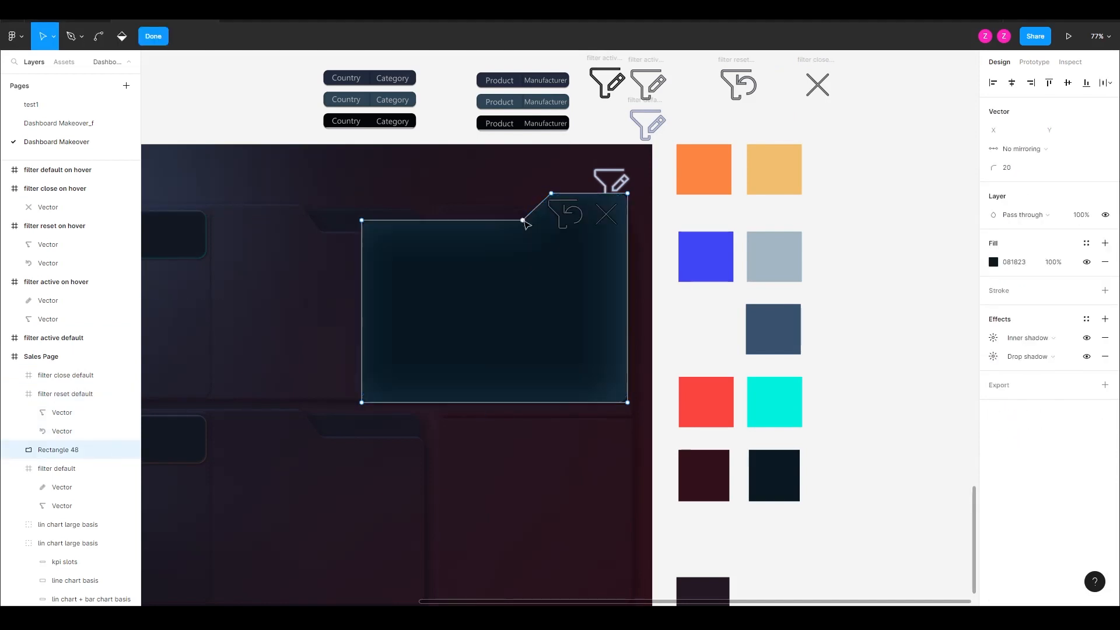
left_click_drag(551, 194, 537, 194)
left_click(868, 222)
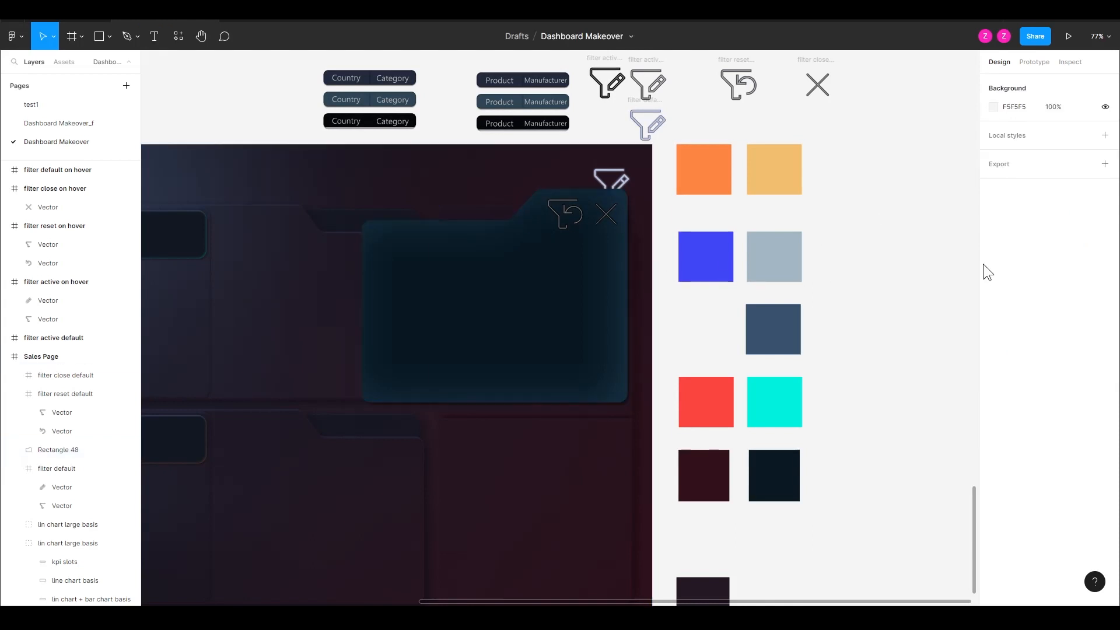
Step: Compare the filter panel with the old filter pop-up in the Power BI screenshot, then enlarge it and position it behind the reset and close icons
scroll(412, 282, "down", 3)
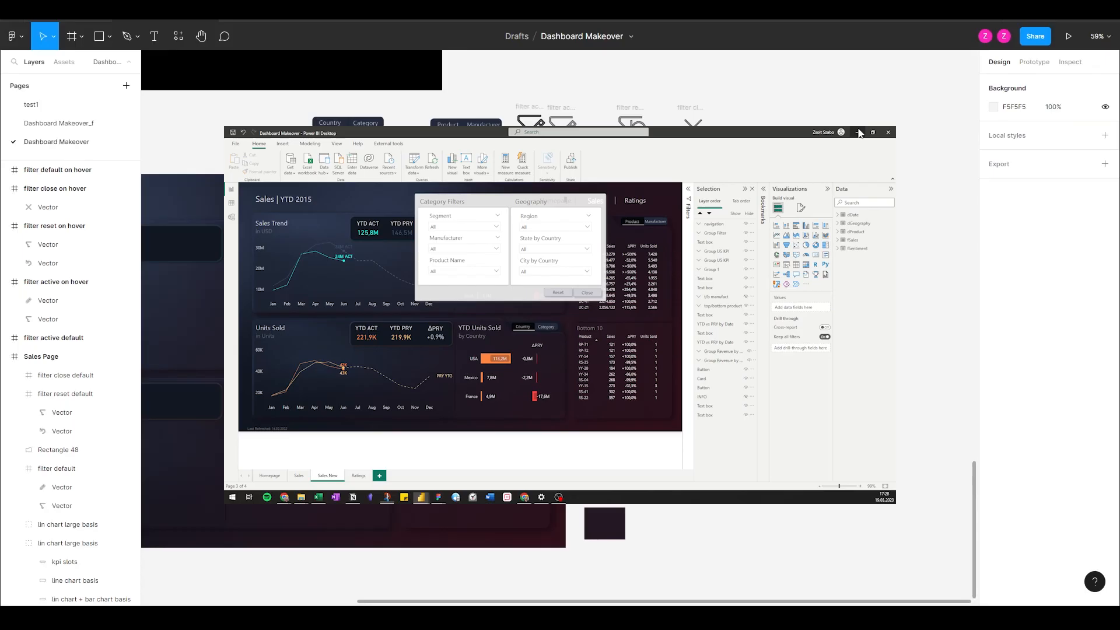
scroll(318, 385, "down", 2)
scroll(330, 344, "up", 3)
left_click(332, 302)
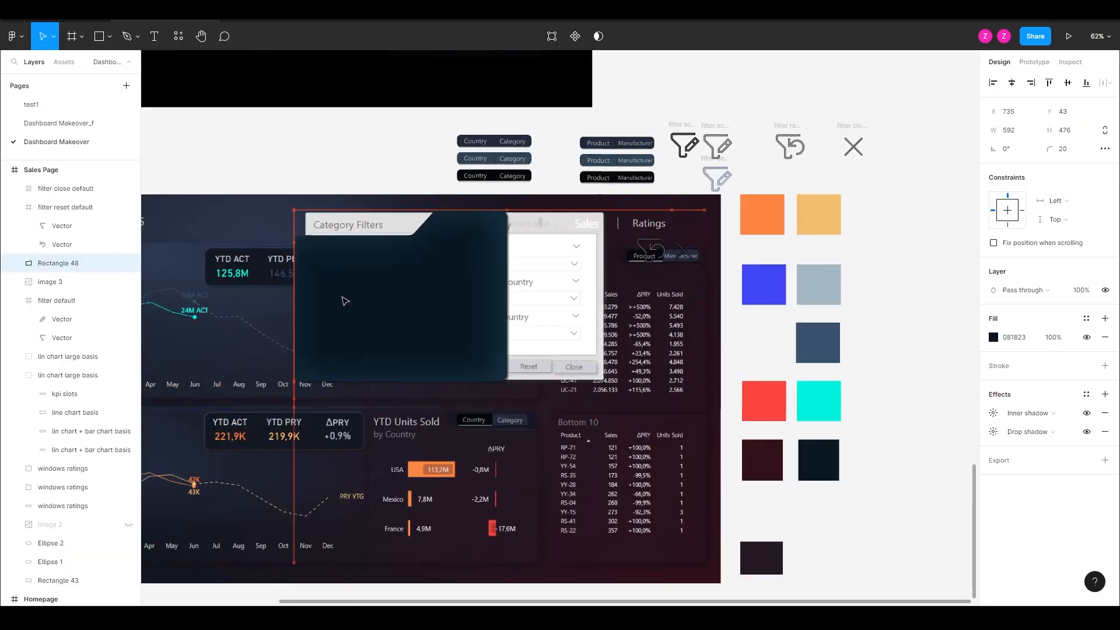
left_click_drag(345, 300, 440, 294)
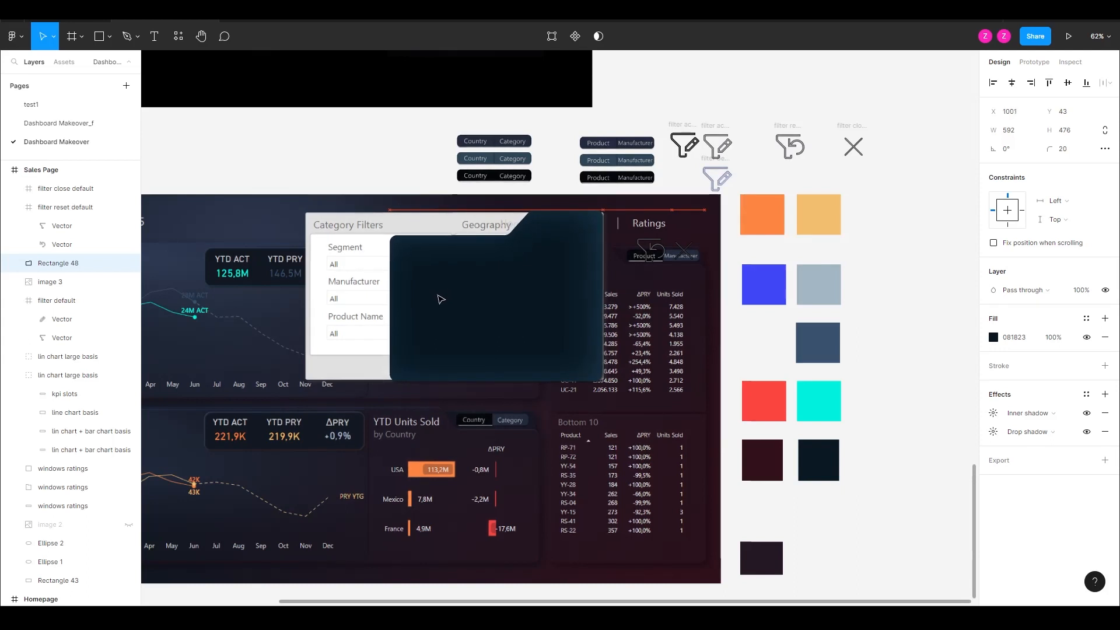
left_click_drag(440, 299, 486, 323)
Step: Hide the image 3 layer holding the Power BI screenshot
left_click(131, 288)
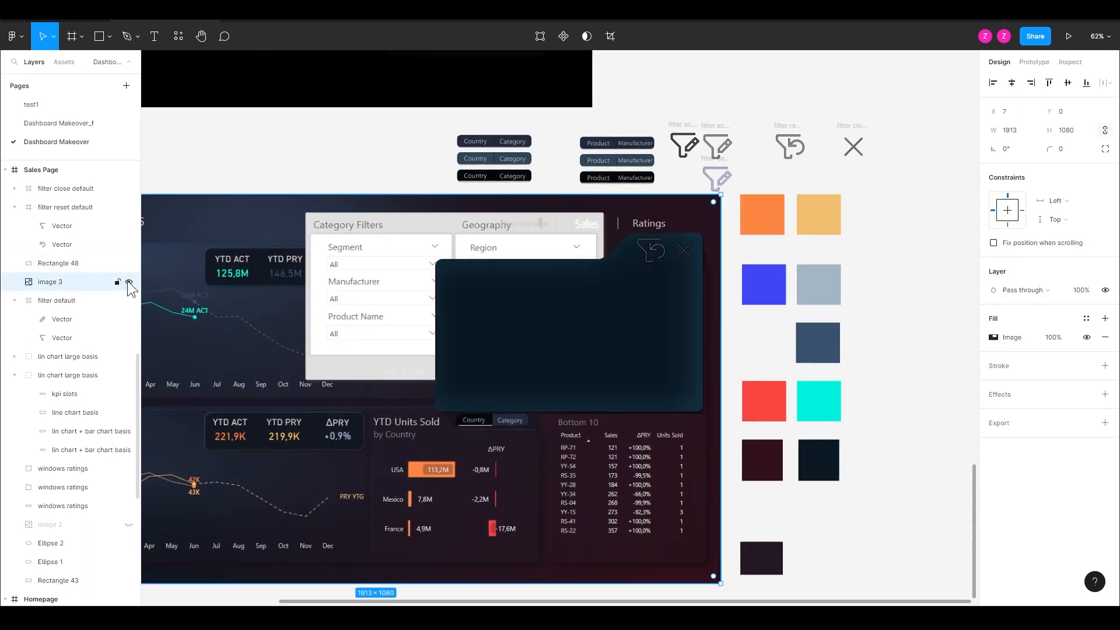
left_click(129, 282)
left_click(920, 272)
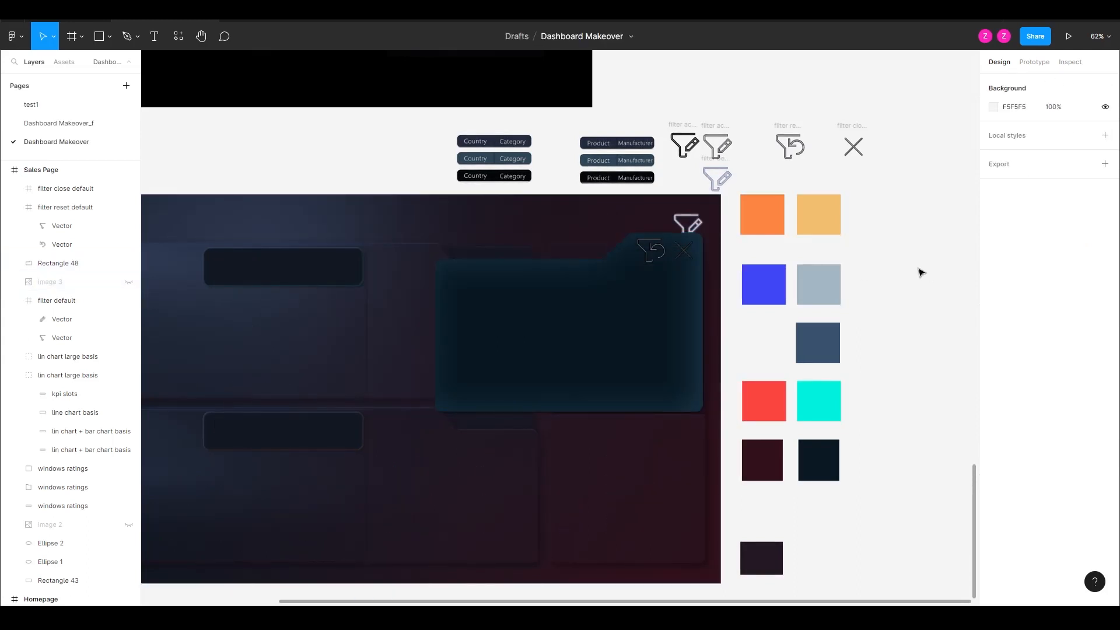
Step: Build the filter pane group with a vertical divider line: centred 0E2839 stroke of 3 and a 25% black inner shadow, X -1, blur 1
left_click(538, 371)
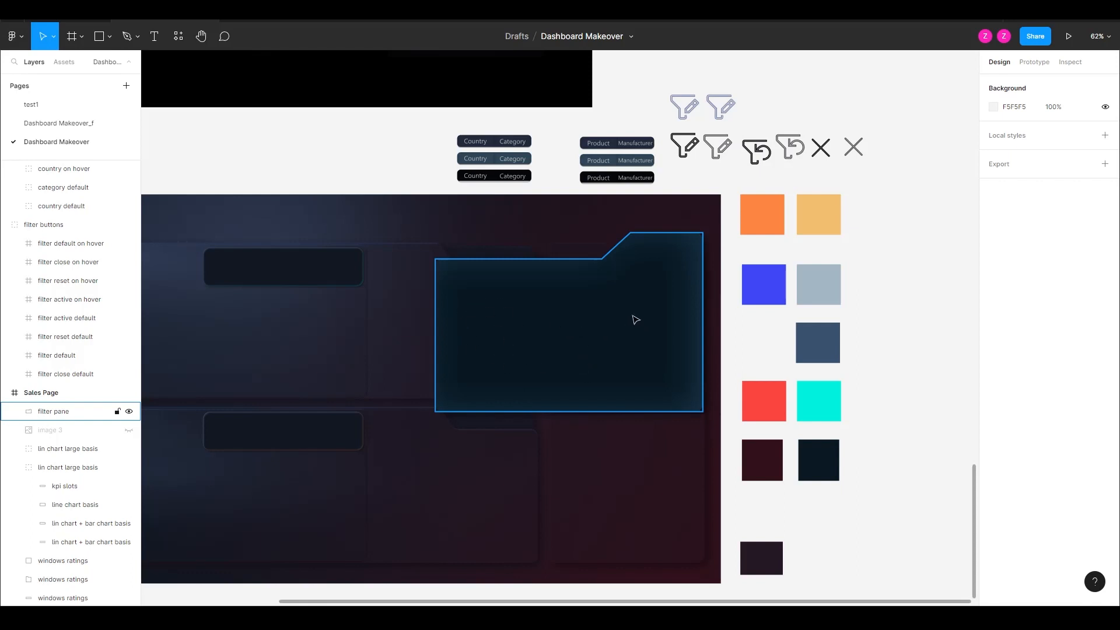
key("ctrl+z")
key("ctrl+z")
key("ctrl+z")
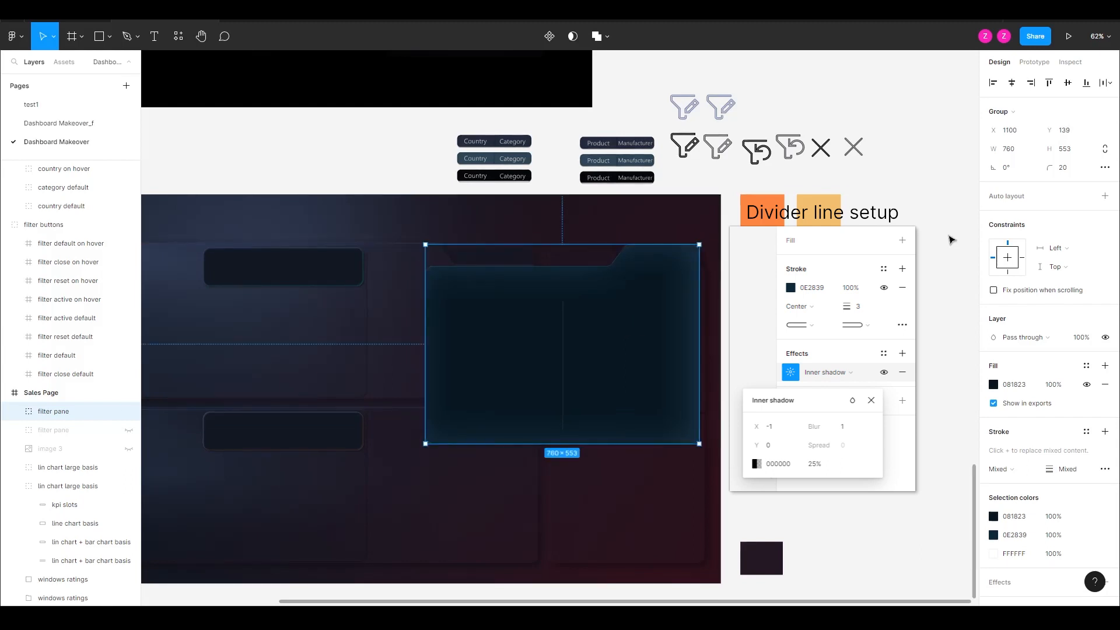
Step: Switch to Power BI and insert a blank button on the Sales New page
left_click(917, 252)
key("ctrl+z")
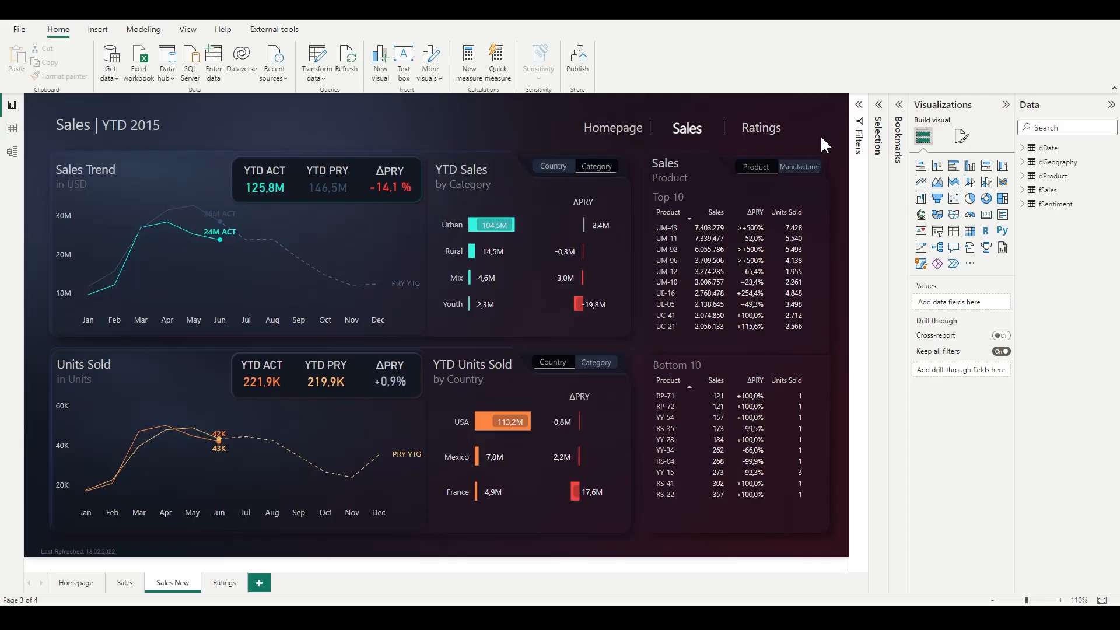
left_click(99, 30)
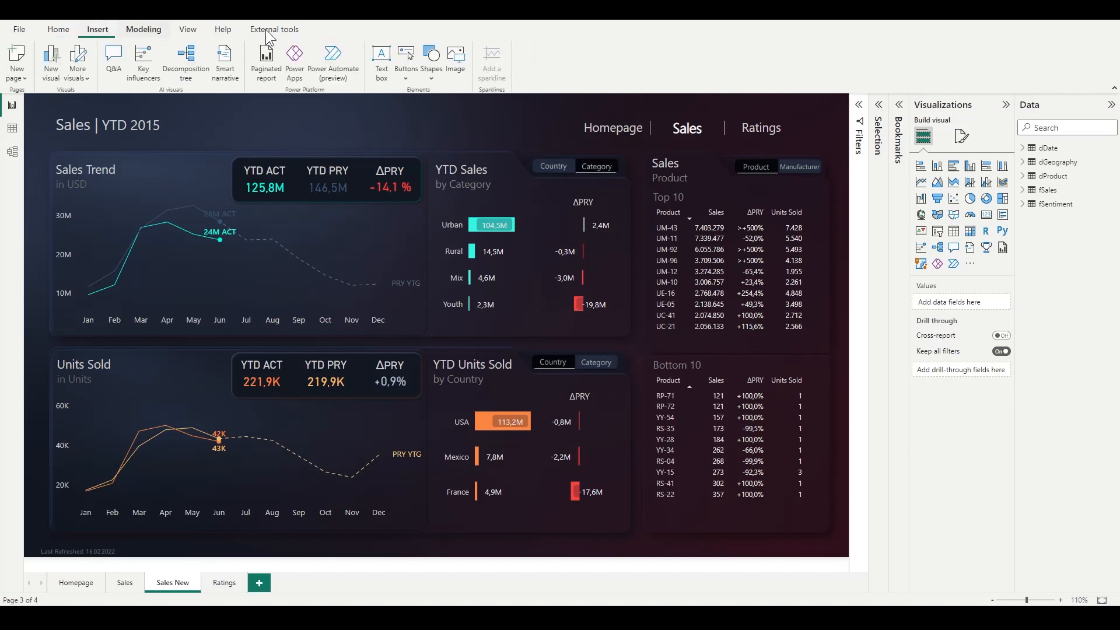
left_click(416, 84)
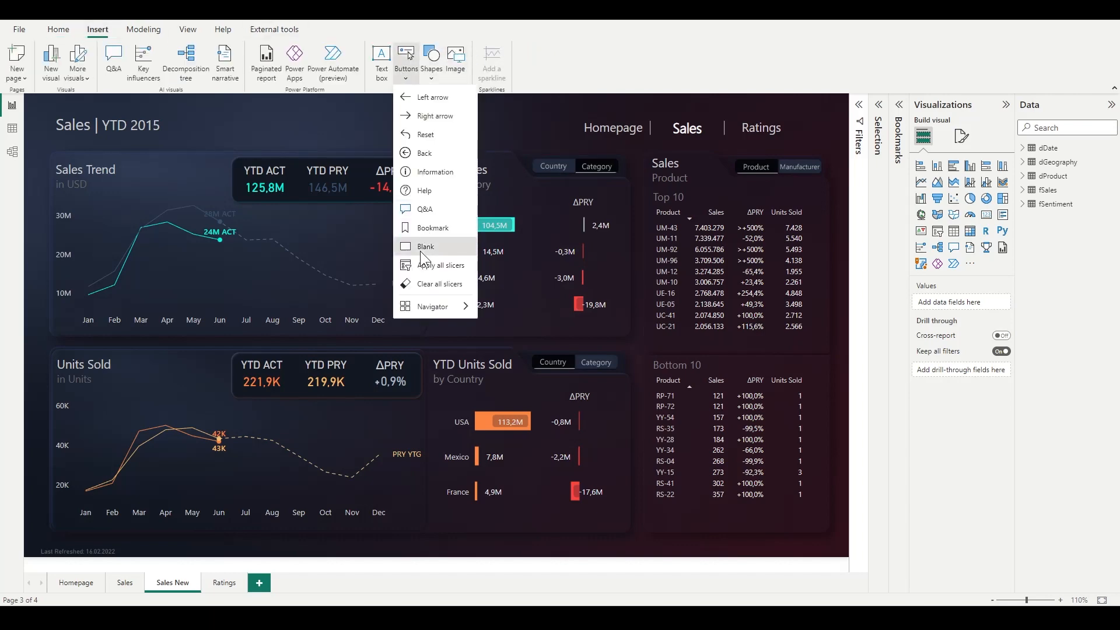
left_click(420, 250)
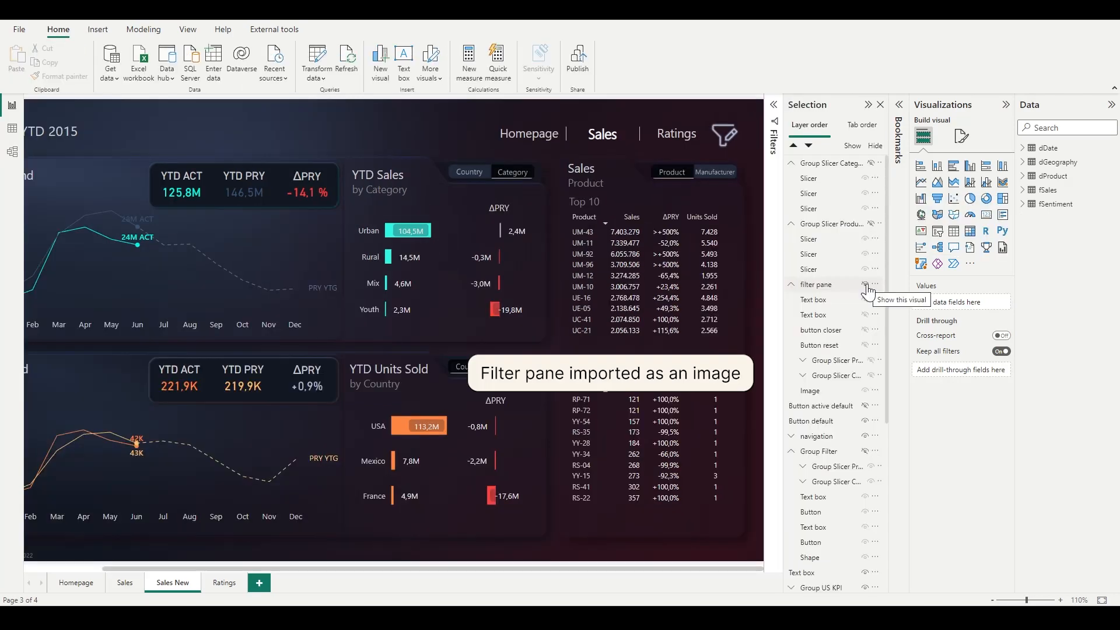
Step: Show the filter pane image and both slicer groups, Product and Category, on the Sales New page
left_click(866, 284)
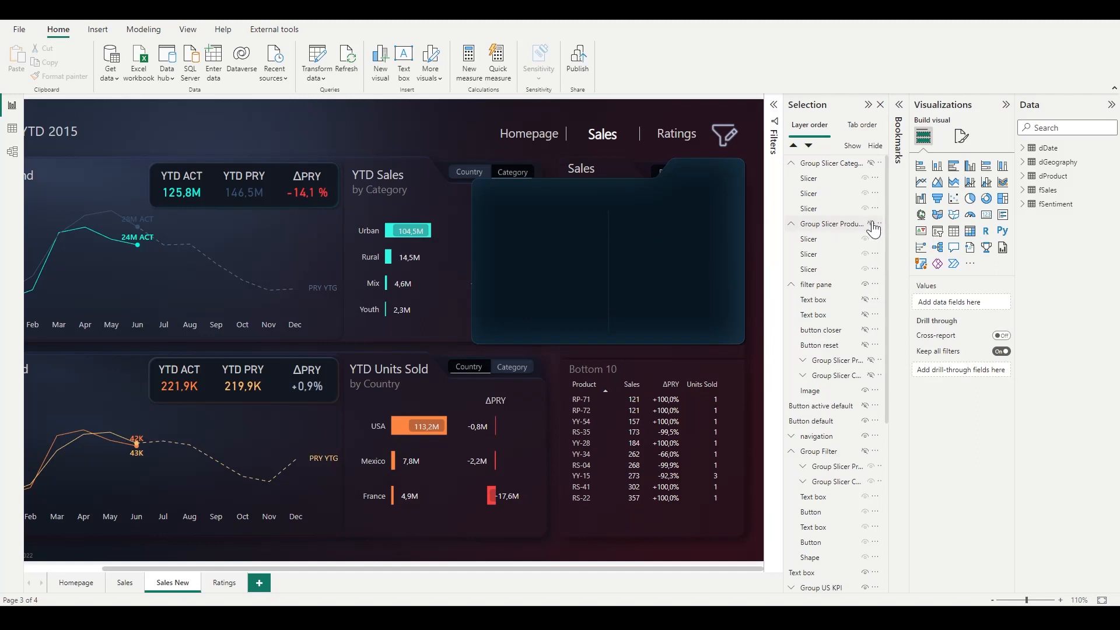
left_click(873, 226)
left_click(871, 163)
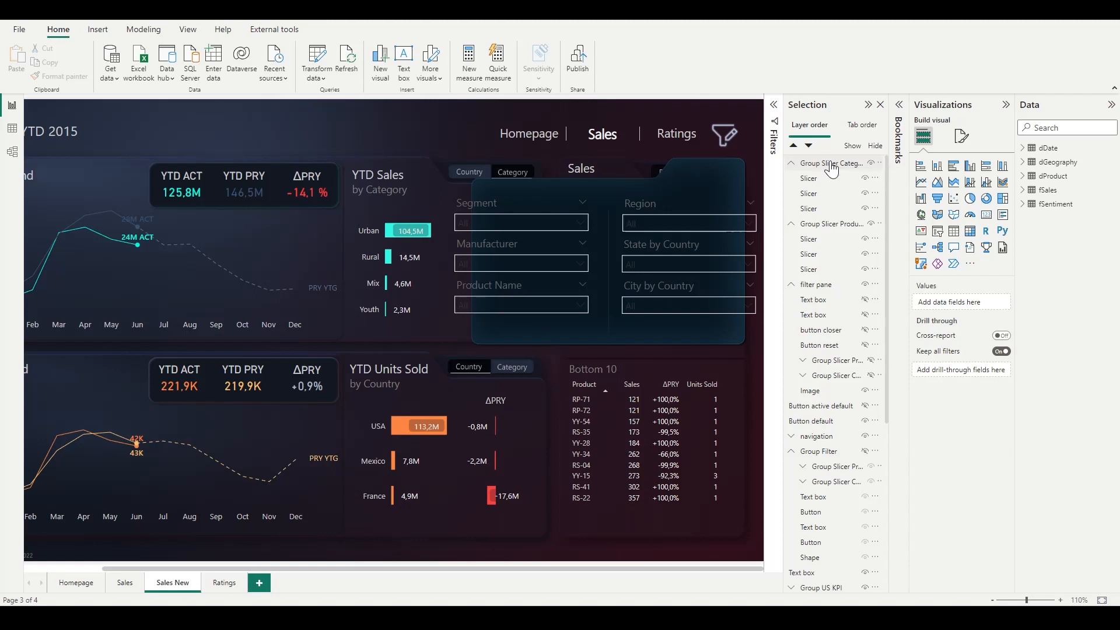
Step: Show the Category Filters and Country Filters text boxes plus the close and reset buttons in the filter pane
scroll(857, 193, "down", 3)
left_click(866, 193)
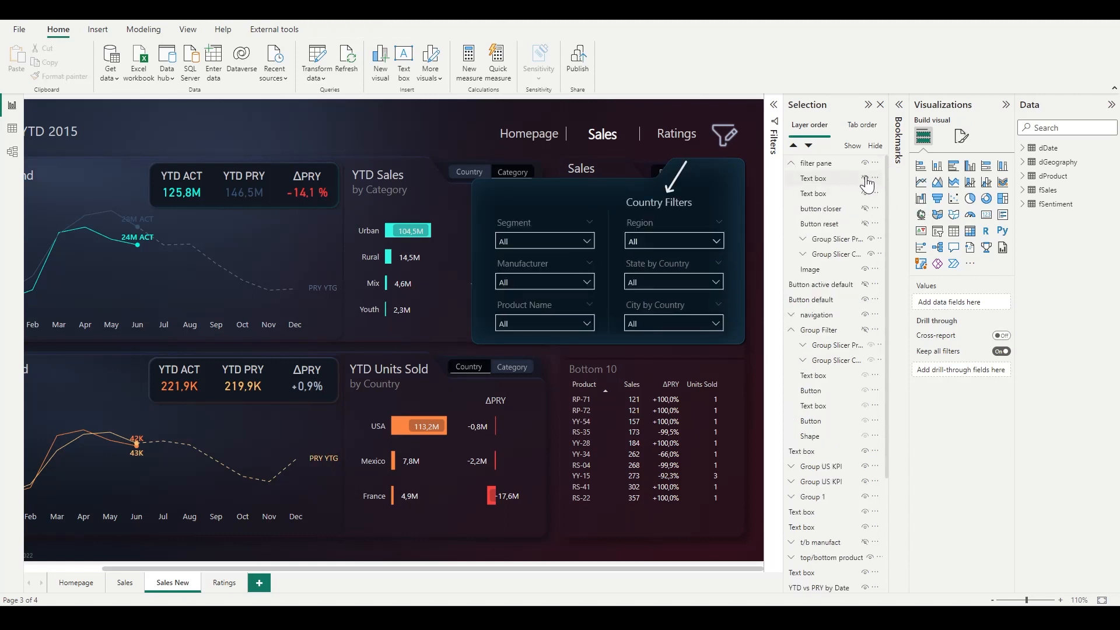
left_click(865, 178)
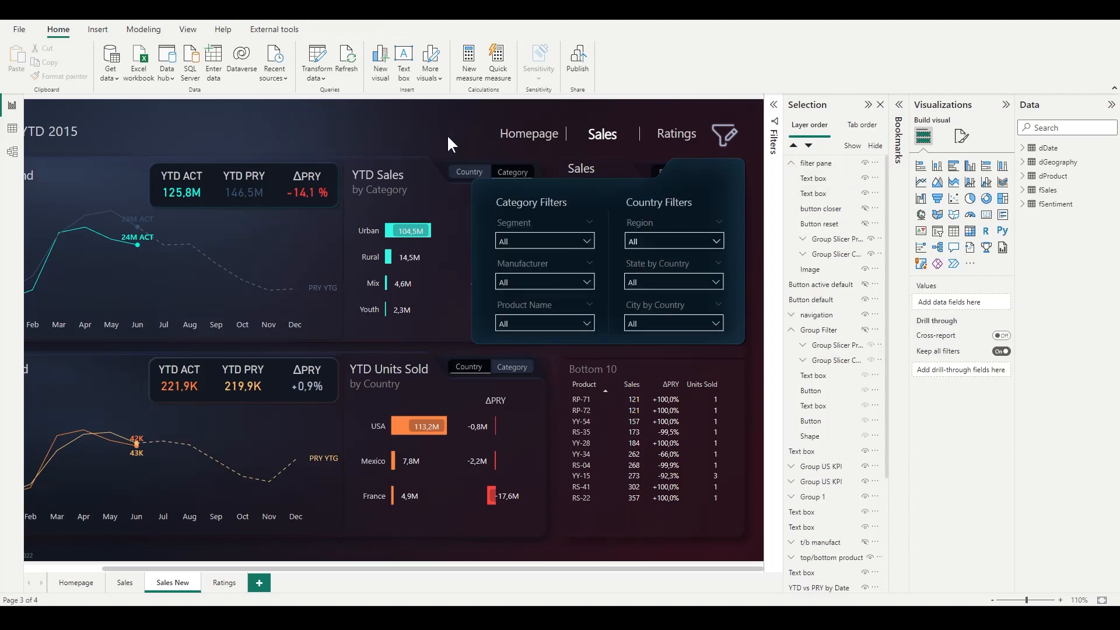
left_click(865, 208)
left_click(864, 224)
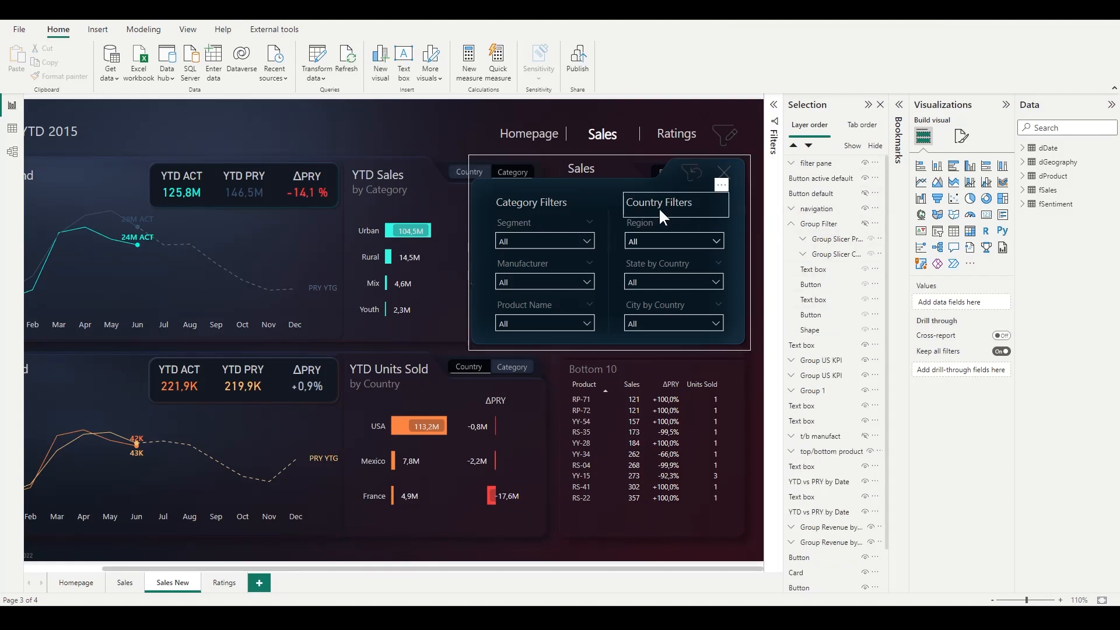
Step: Test the filter pane by filtering Segment to Extreme and State by Country to France, and reset all filters with the reset icon
left_click(563, 241)
left_click(535, 292)
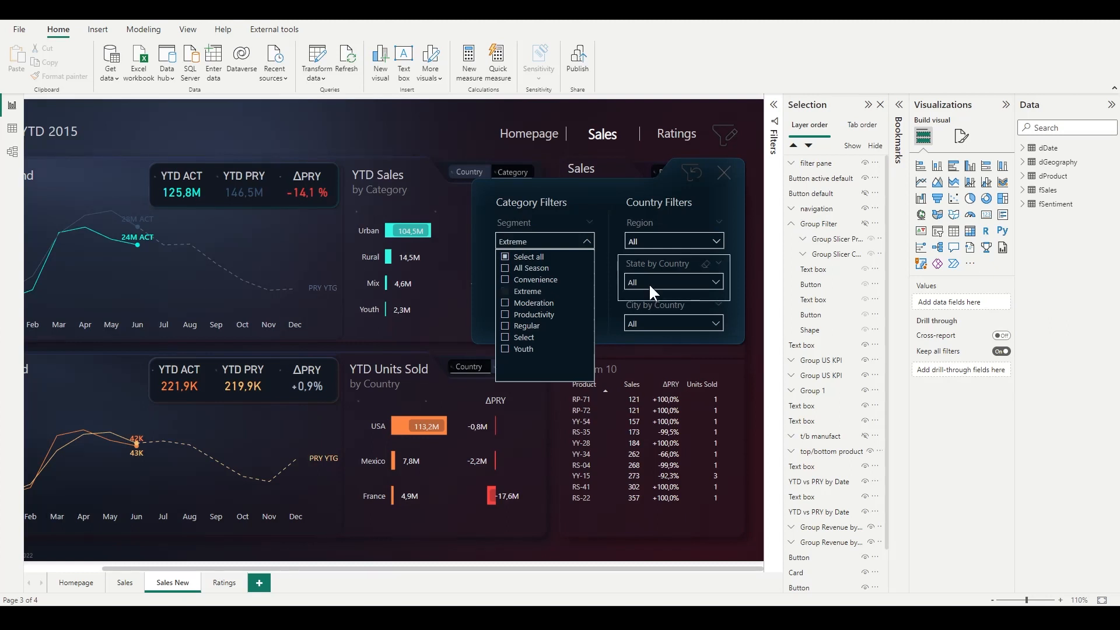
left_click(648, 282)
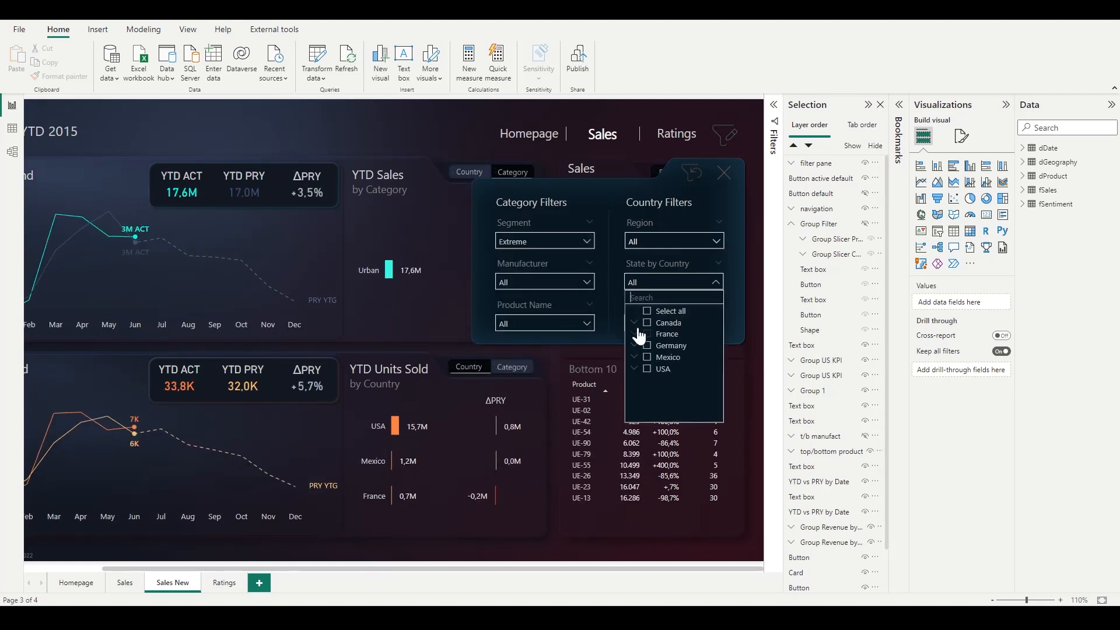
left_click(652, 337)
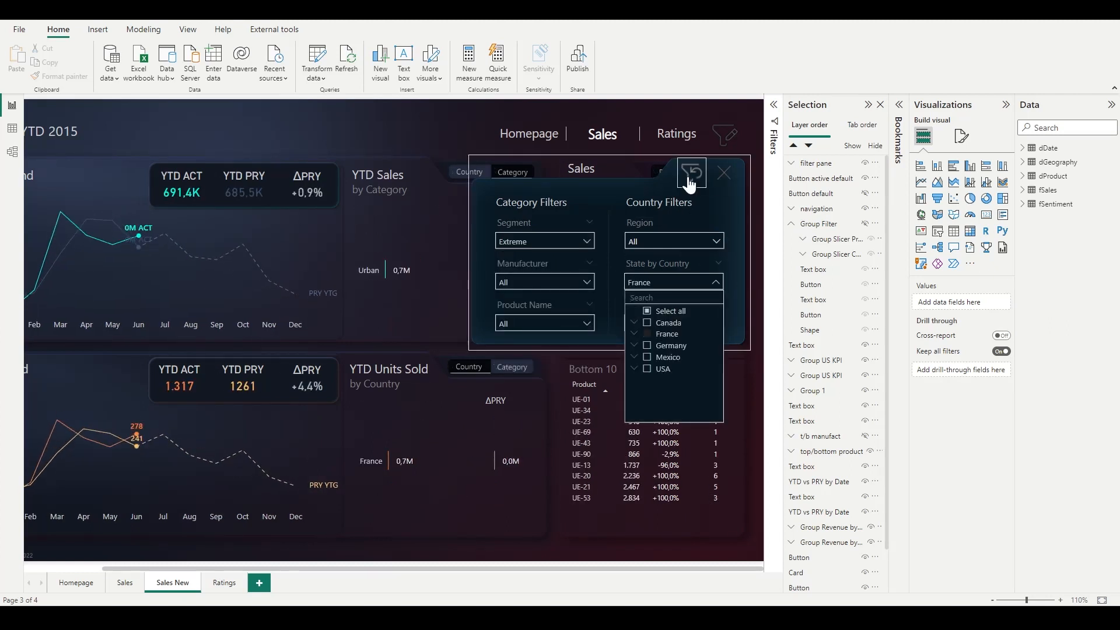
left_click(688, 178, "ctrl")
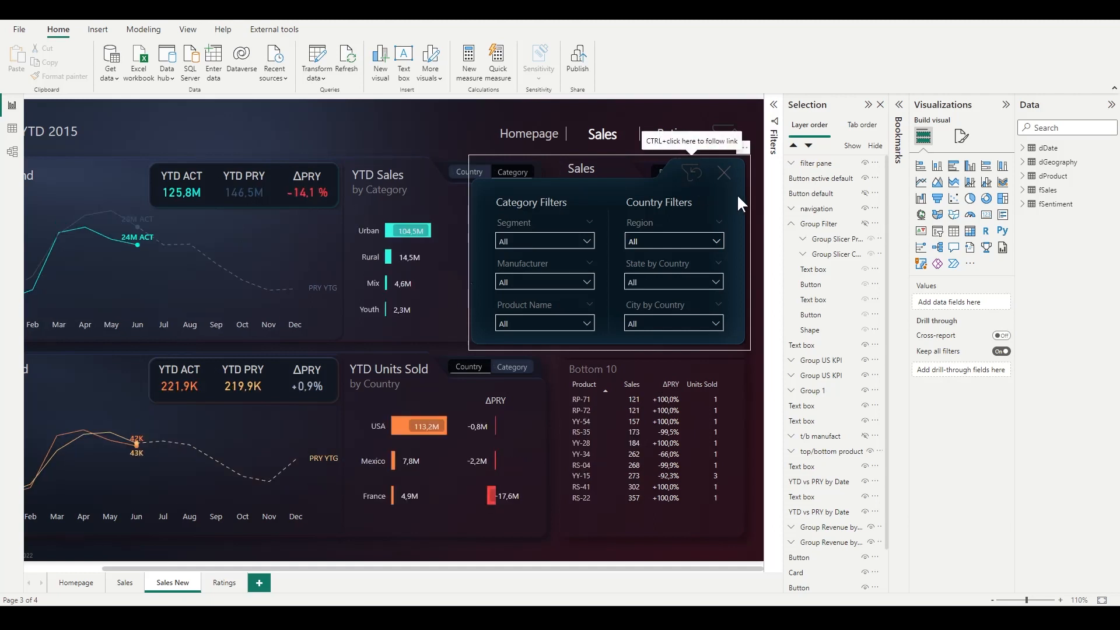
Step: Test the close icon and the header's filter icon by closing and reopening the filter pane
left_click(723, 173, "ctrl")
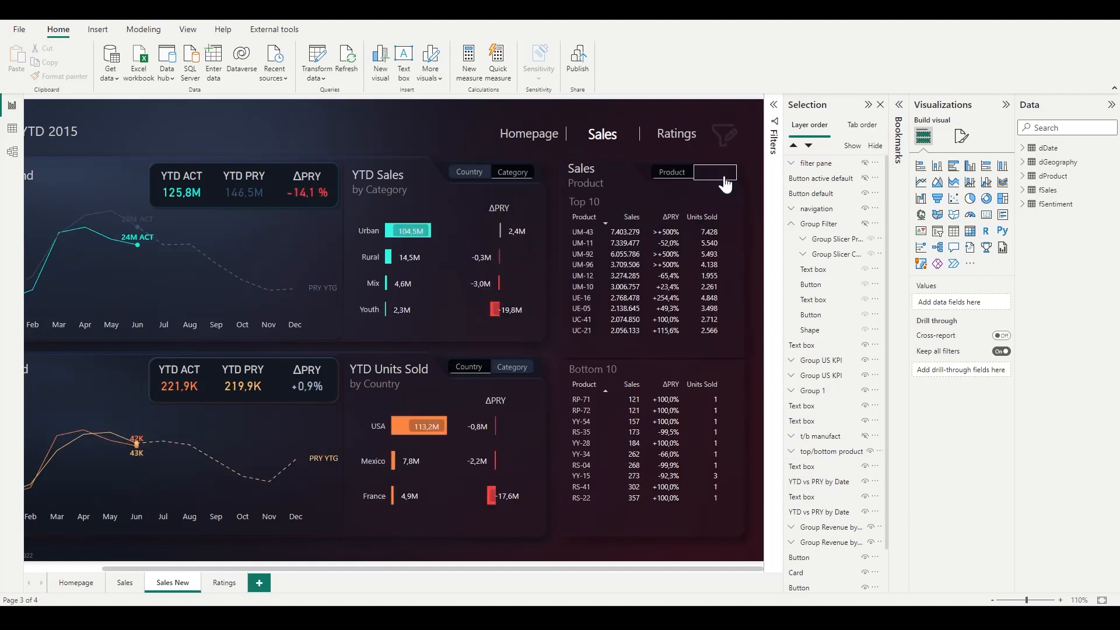
left_click(732, 139, "ctrl")
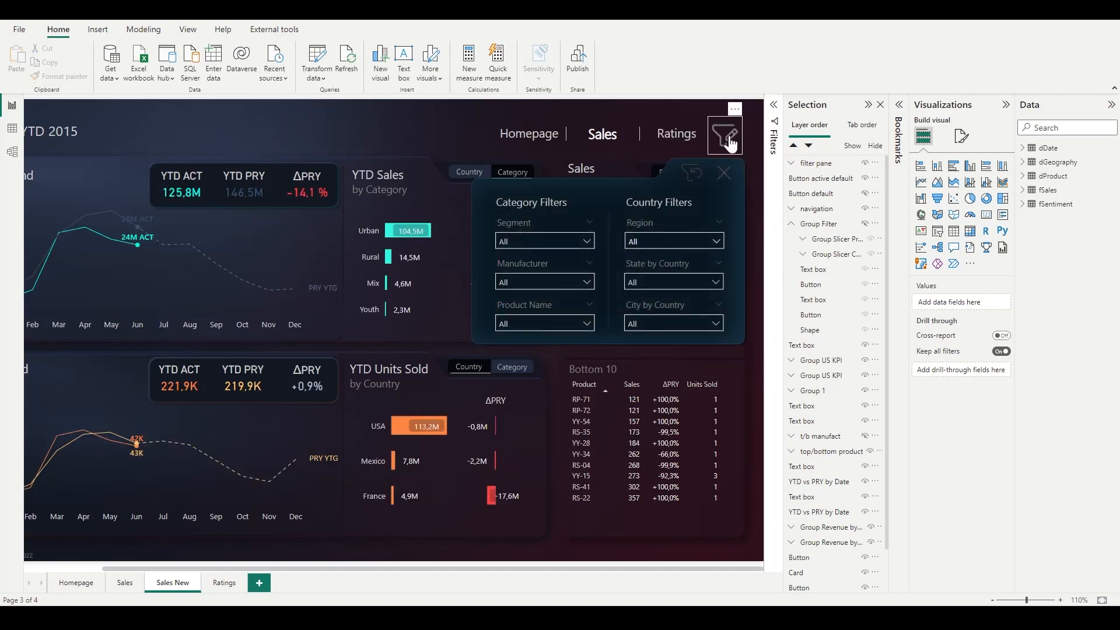
left_click(734, 140, "ctrl")
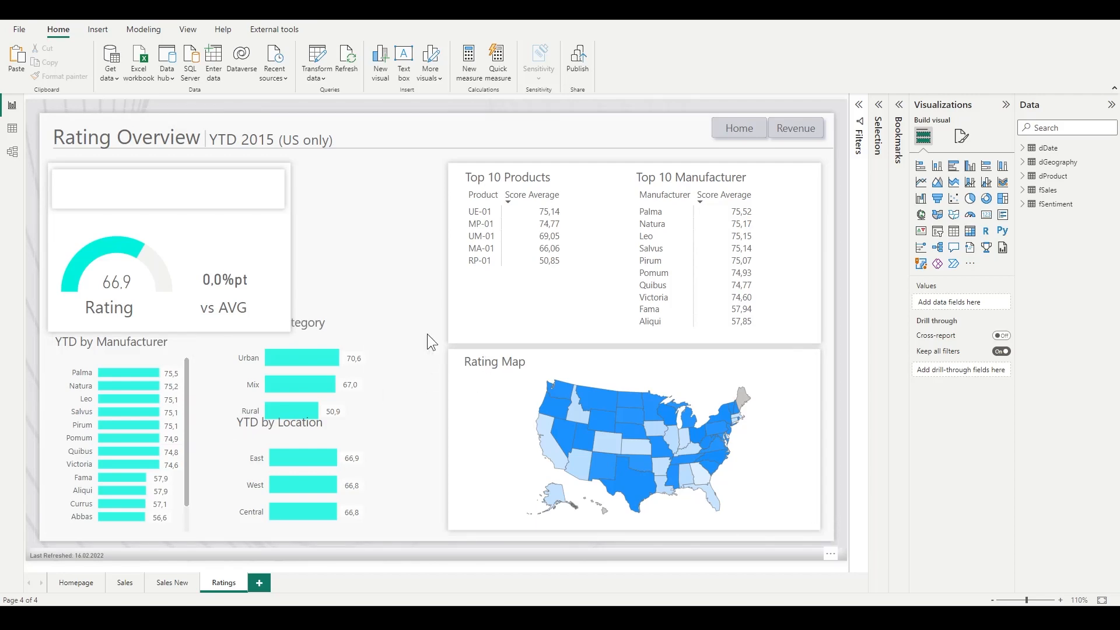
Step: Replace the Ratings page's YTD by Manufacturer chart with YTD by Products, matching the Ratings preview on the Homepage
left_click(739, 128, "ctrl")
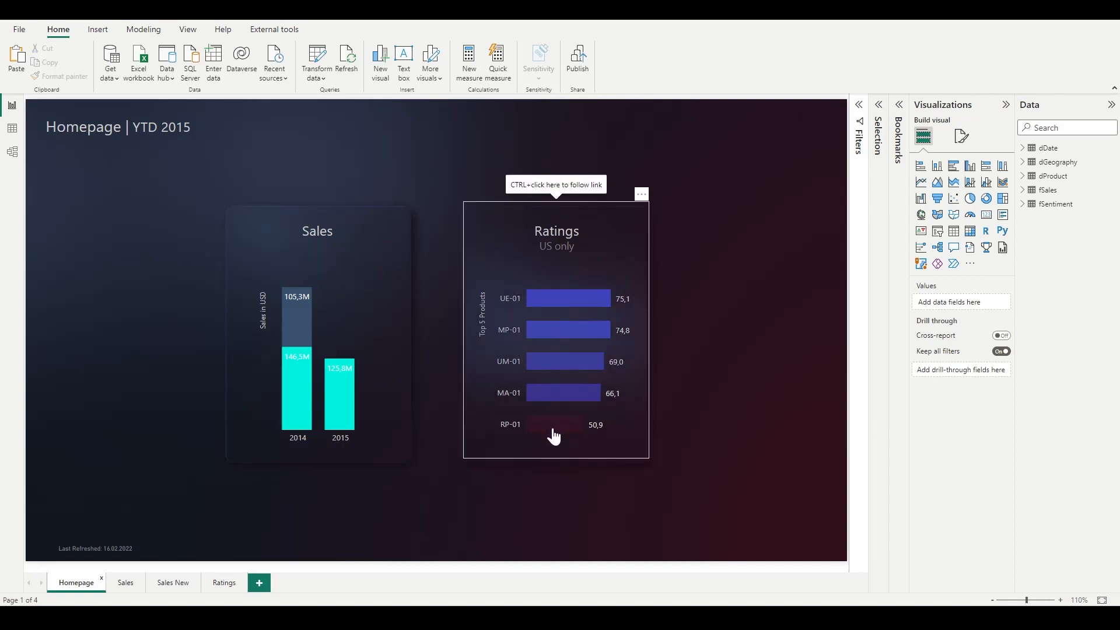
left_click(547, 452, "ctrl")
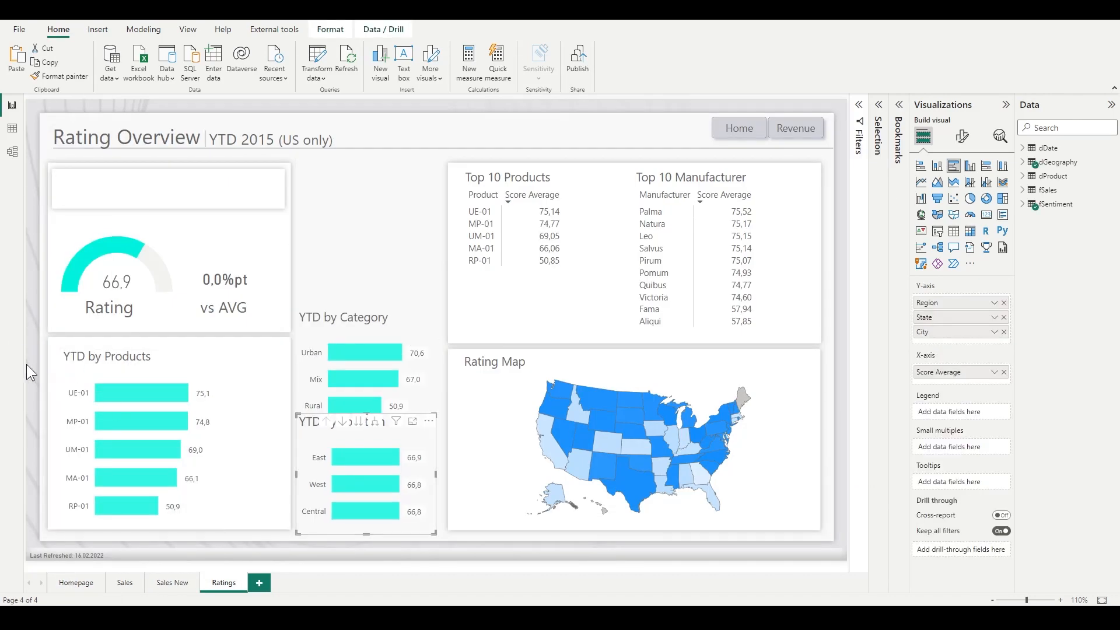
left_click(27, 364)
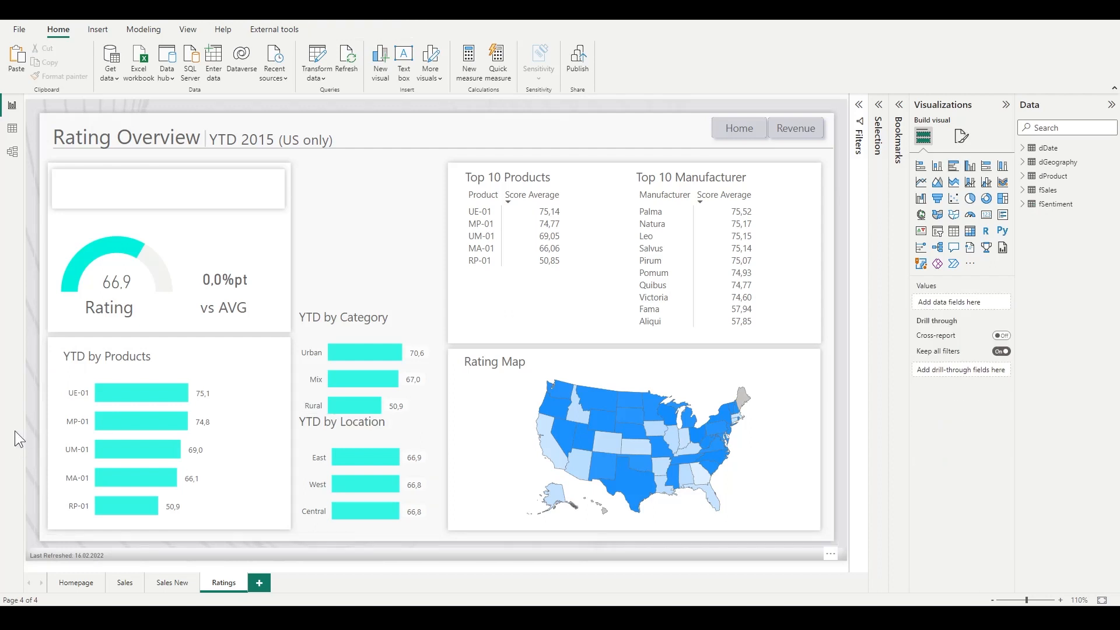
Step: Rearrange the Ratings page with the Rating Map above separate YTD by Category and Location cards, and the two Top 10 tables stacked beside them
left_click(80, 583)
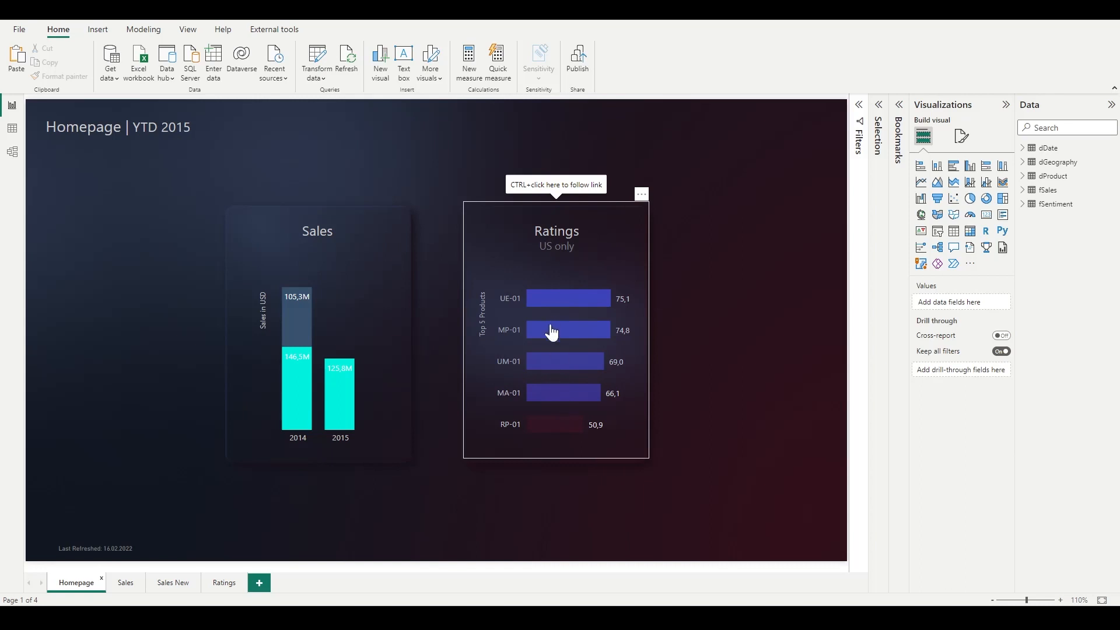
left_click(222, 580)
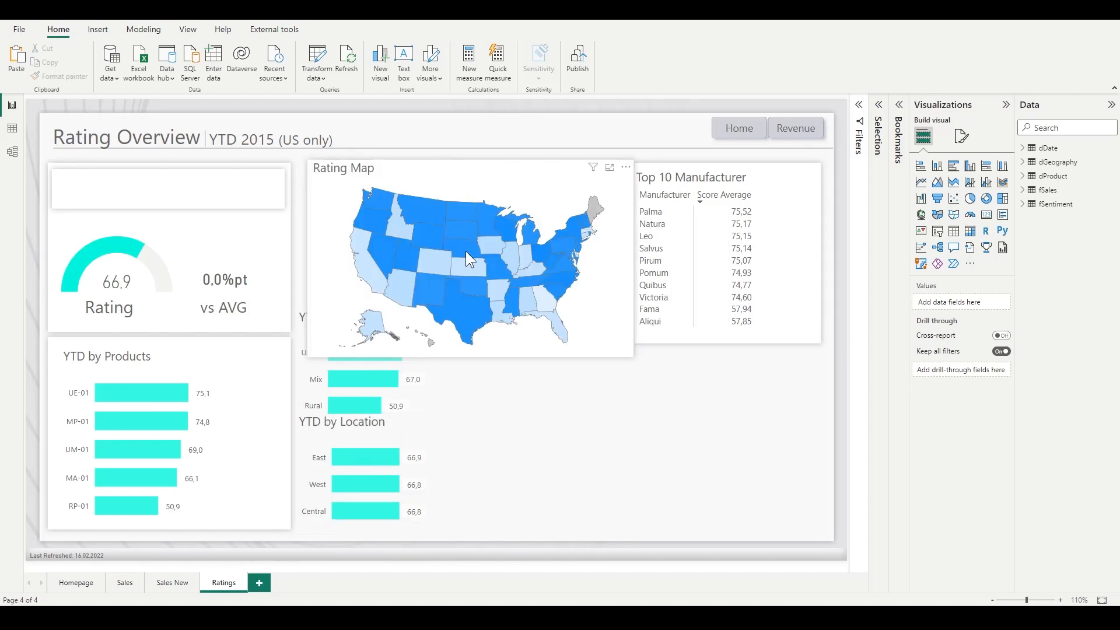
mouse_move(466, 250)
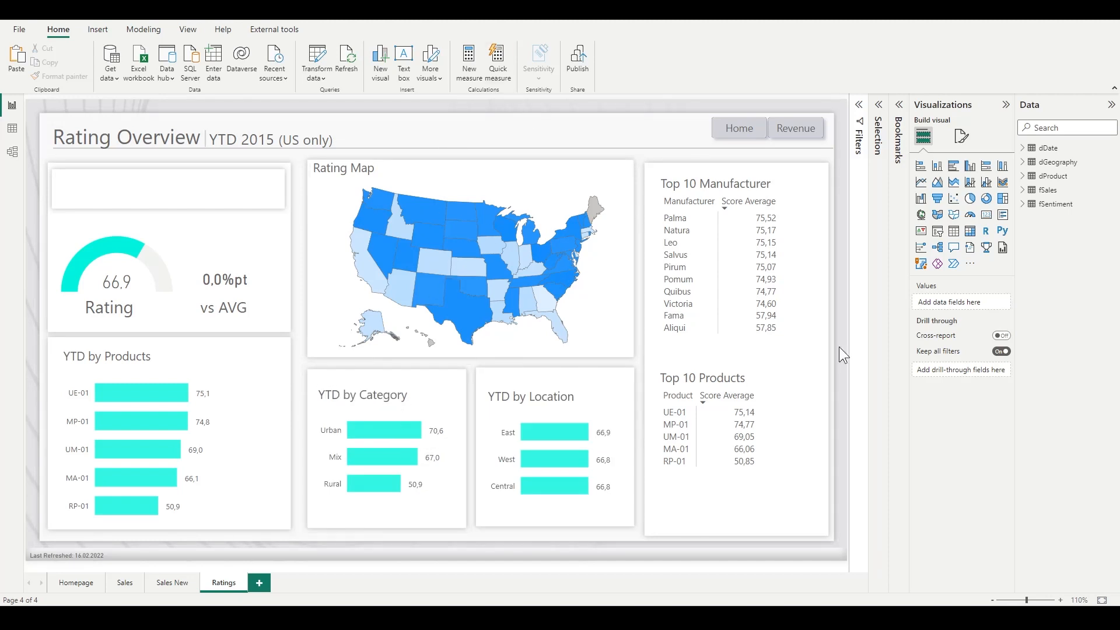
Step: List State instead of Product in the lower Top 10 table, rename Score Average to Rating and add Sales YTD in both tables
left_click(685, 377)
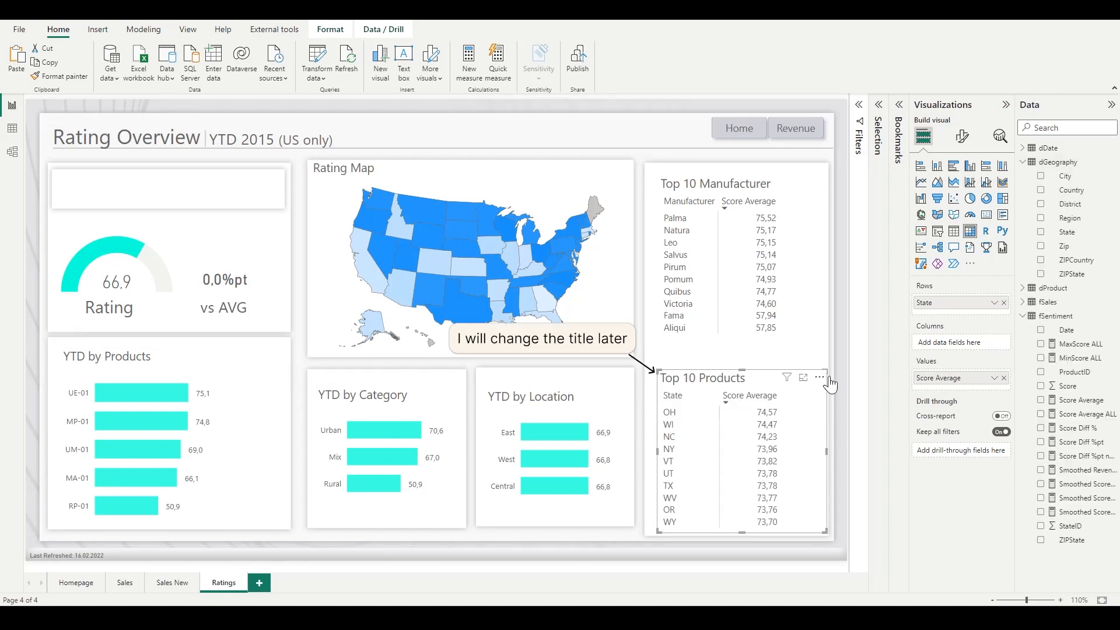
left_click(845, 379)
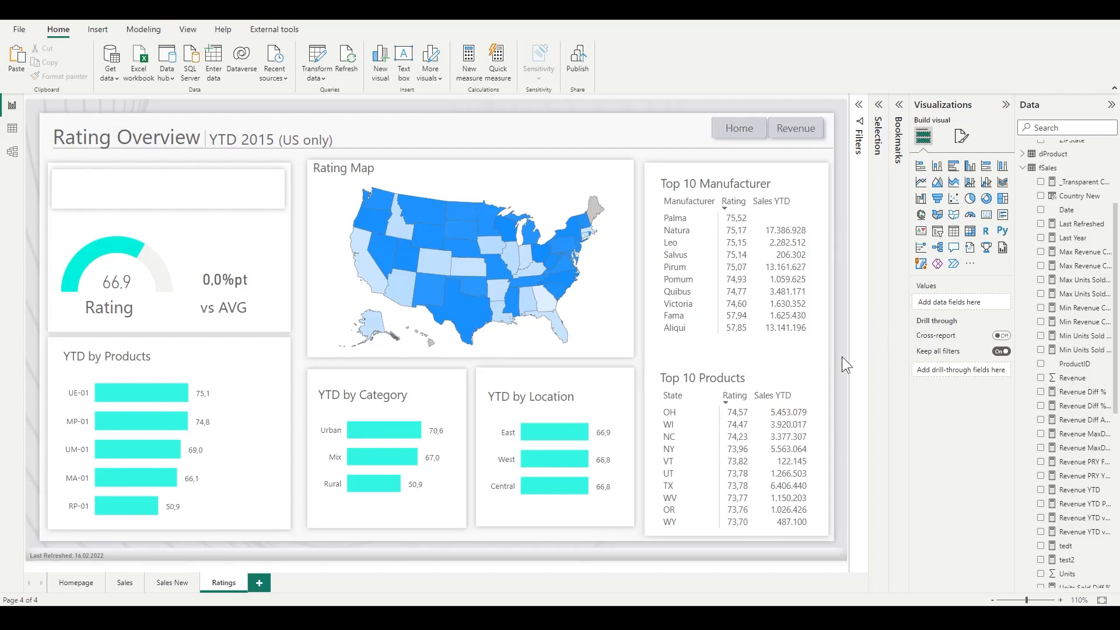
Step: Rework the two tables into Top 10 and Bottom 10 manufacturer tables under a Ratings Manufacturer heading with a "buttons" placeholder
left_click(171, 583)
left_click(702, 382)
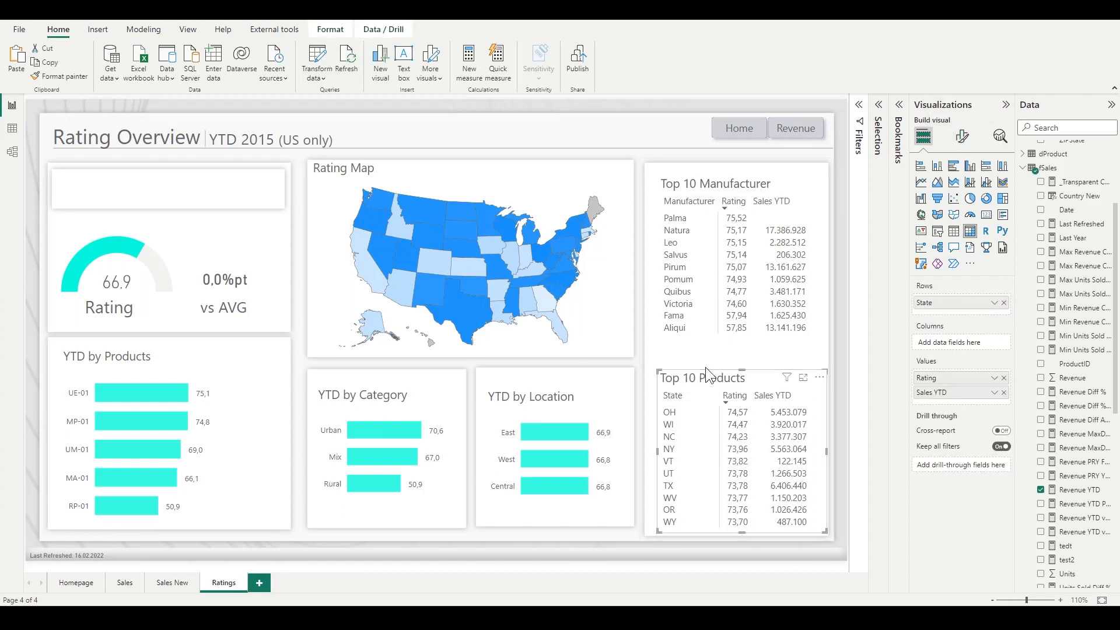
left_click(963, 139)
left_click(960, 188)
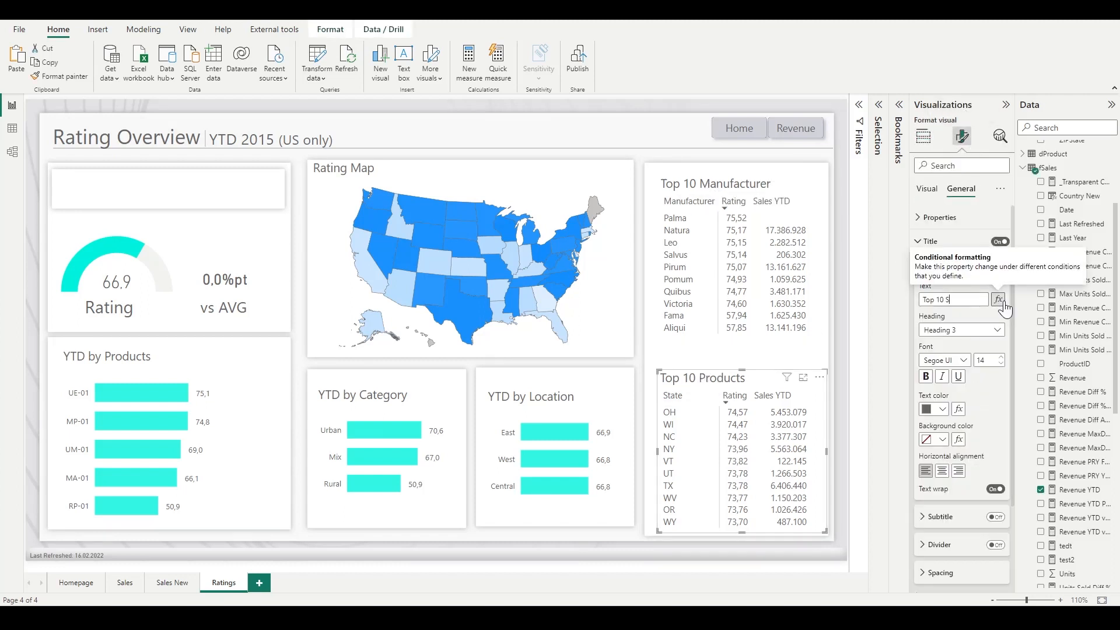
left_click(840, 309)
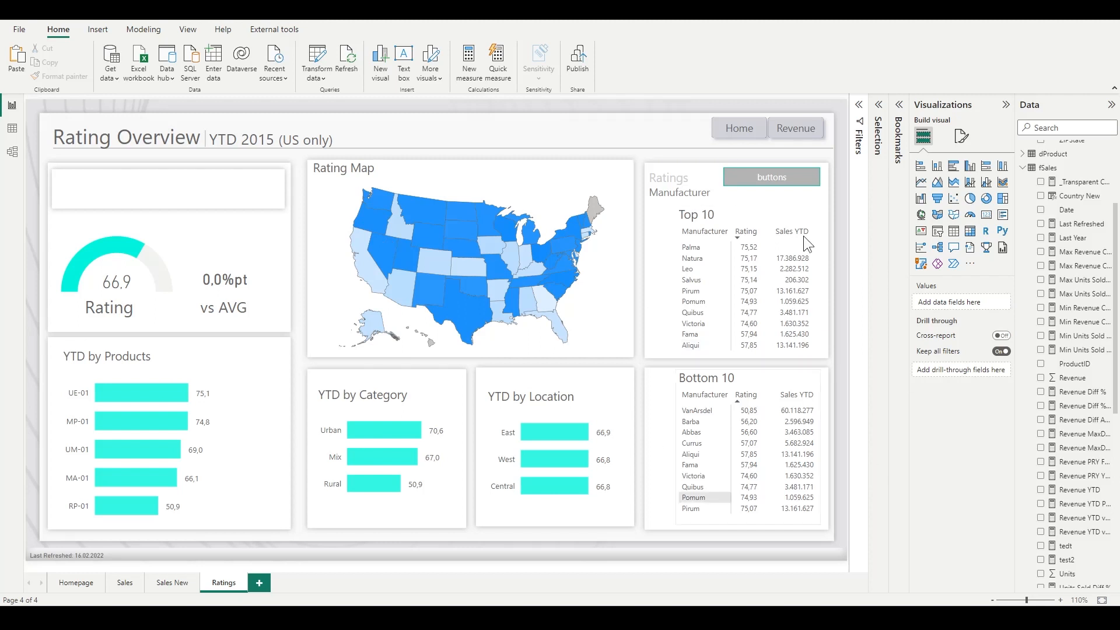
Step: Switch to Figma, duplicate the Sales Page frame below the original and rename the copy as Ratings Page
left_click(775, 181)
left_click(275, 564)
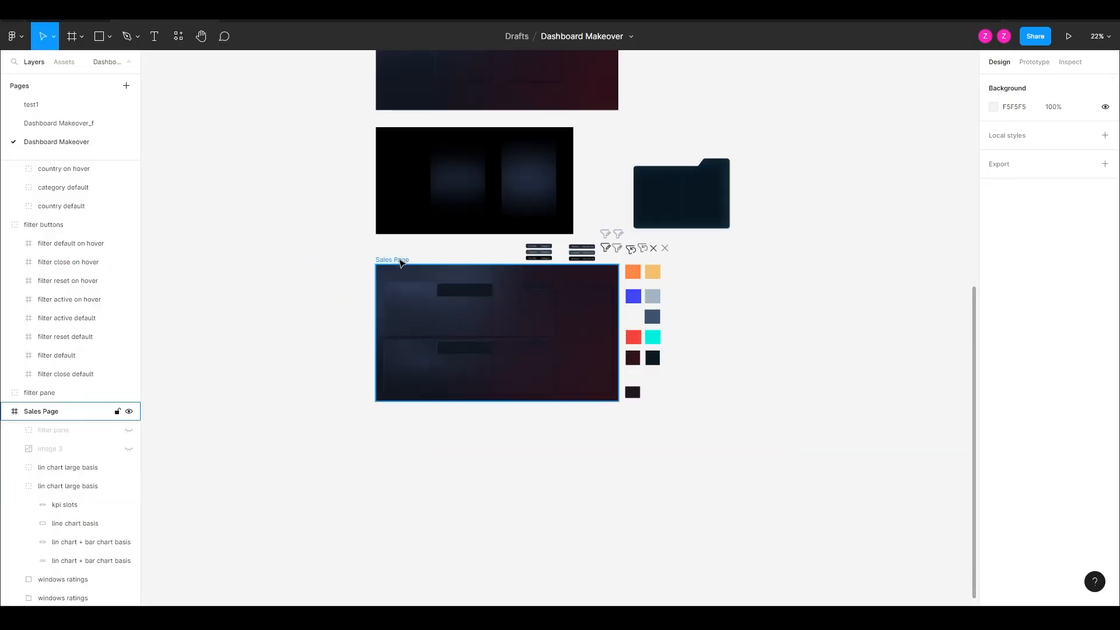
left_click_drag(400, 261, 391, 428)
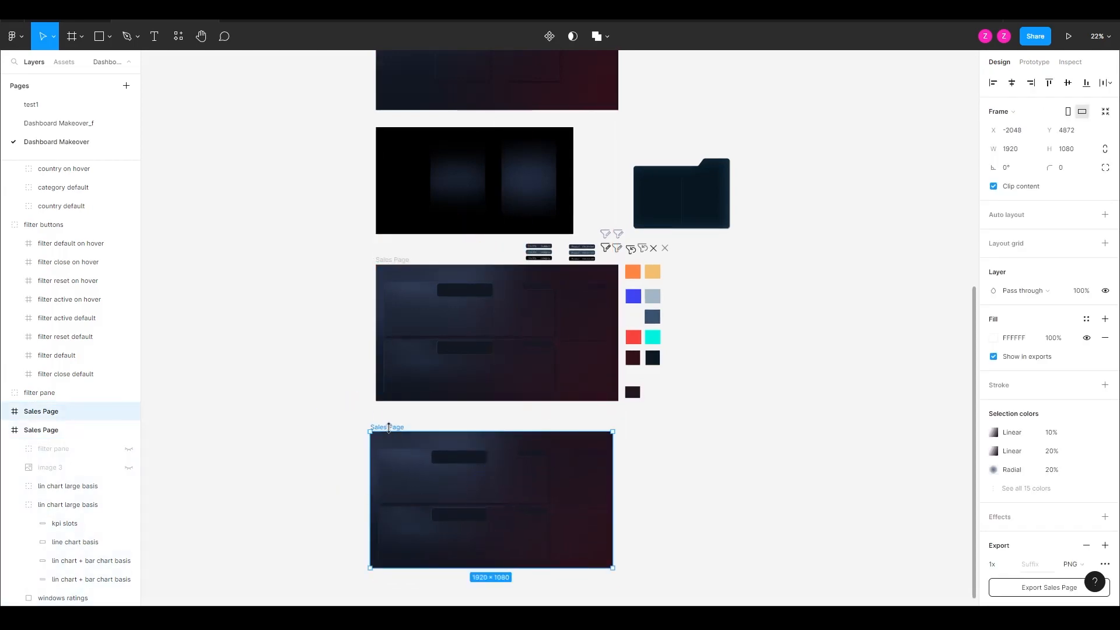
double_click(390, 427)
type("Ratings Page")
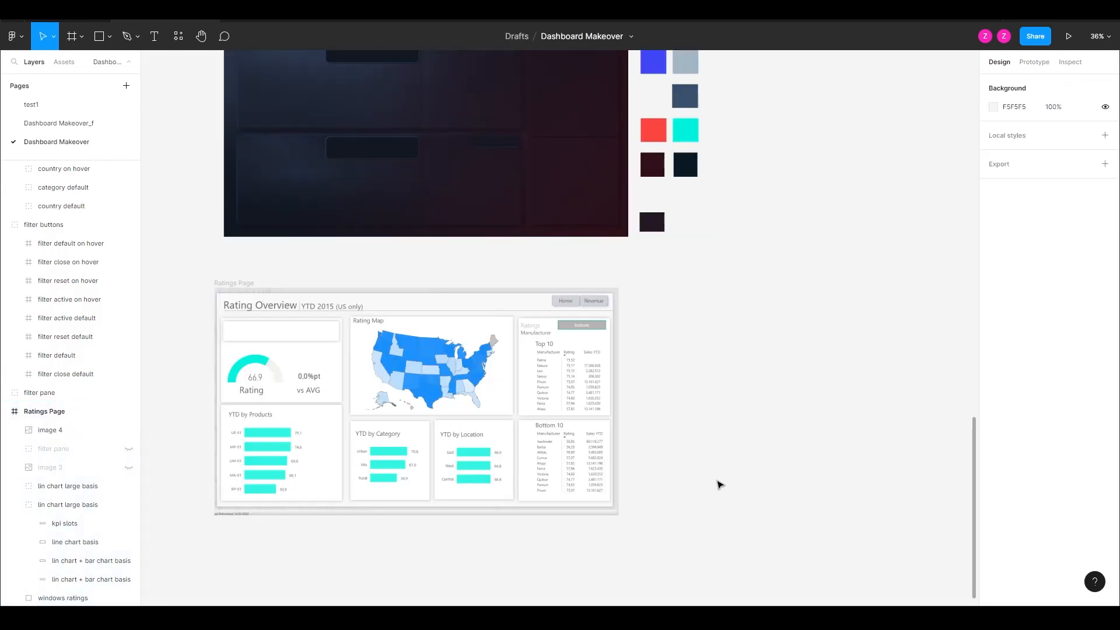
Step: Arrange the Ratings Page panels to match the Power BI screenshot's layout, then hide the image 4 layer
left_click(366, 369)
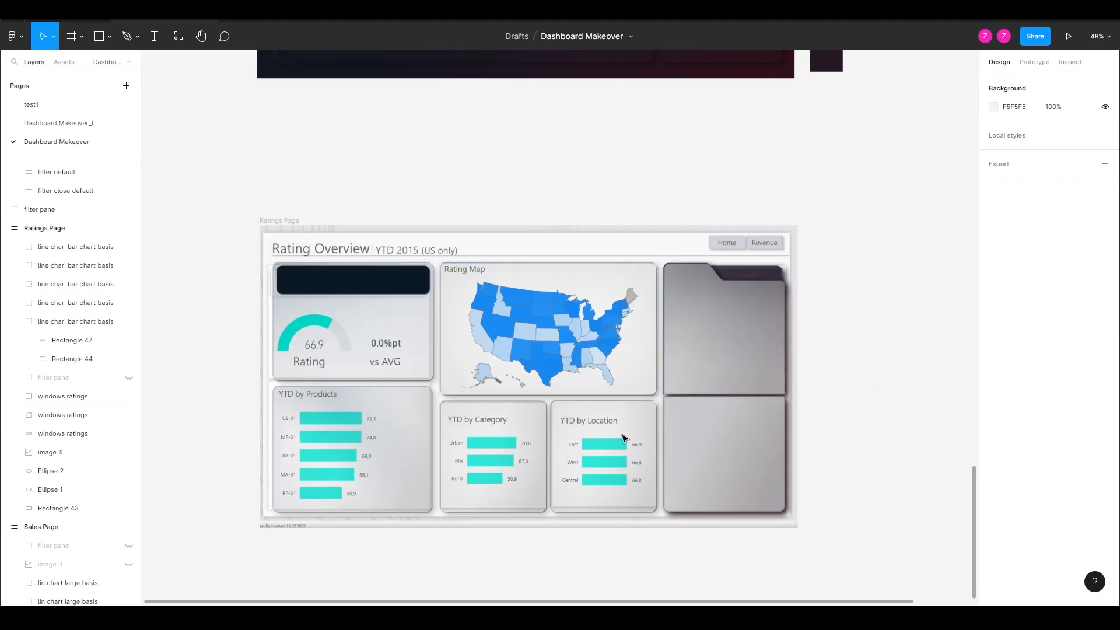
left_click(129, 452)
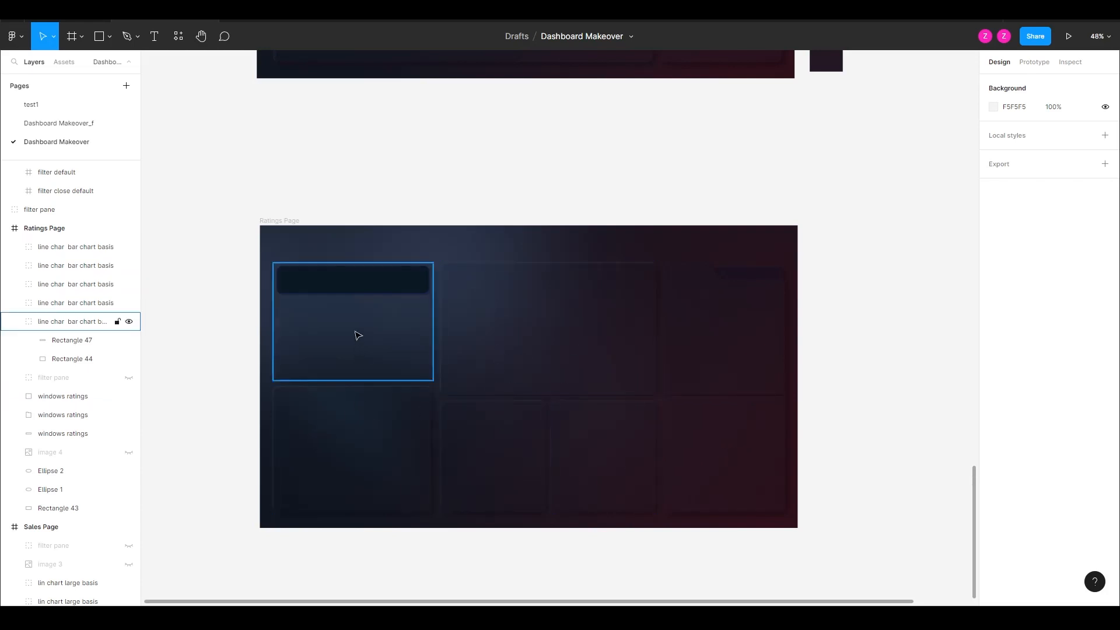
Step: Examine the inner shadows on the dark slot in the Ratings Page's first panel
scroll(368, 326, "up", 5)
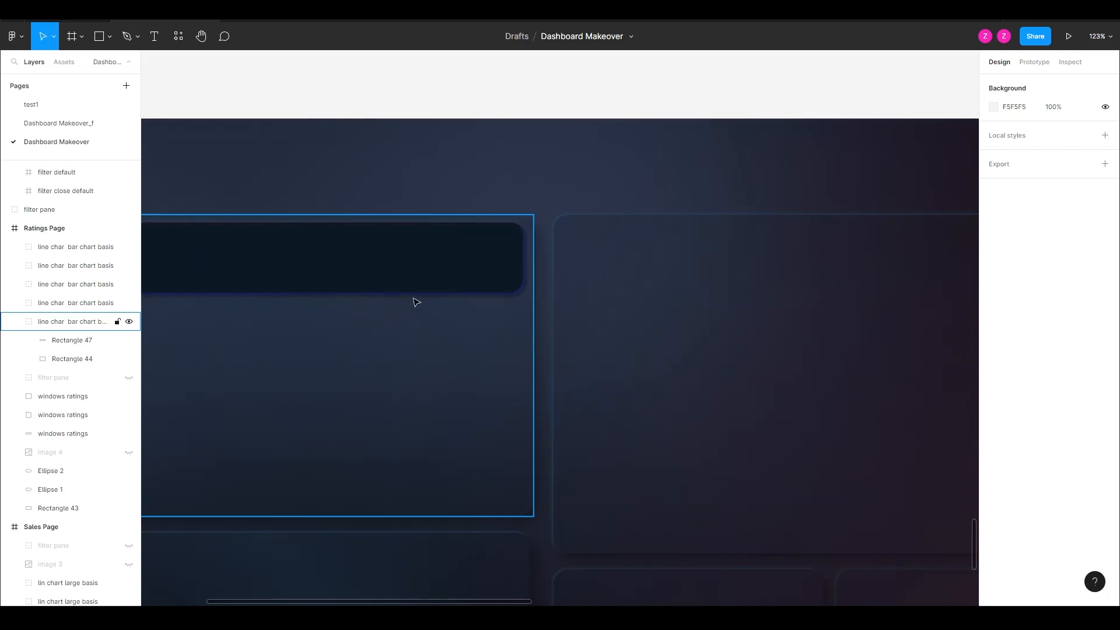
scroll(475, 300, "left", 4)
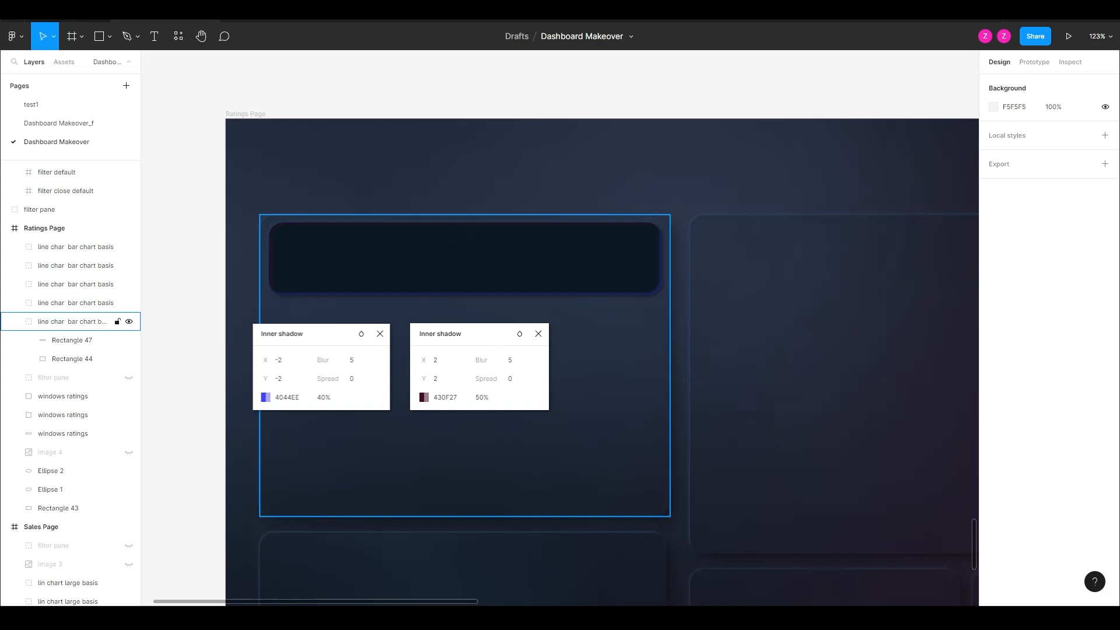
scroll(575, 367, "down", 2)
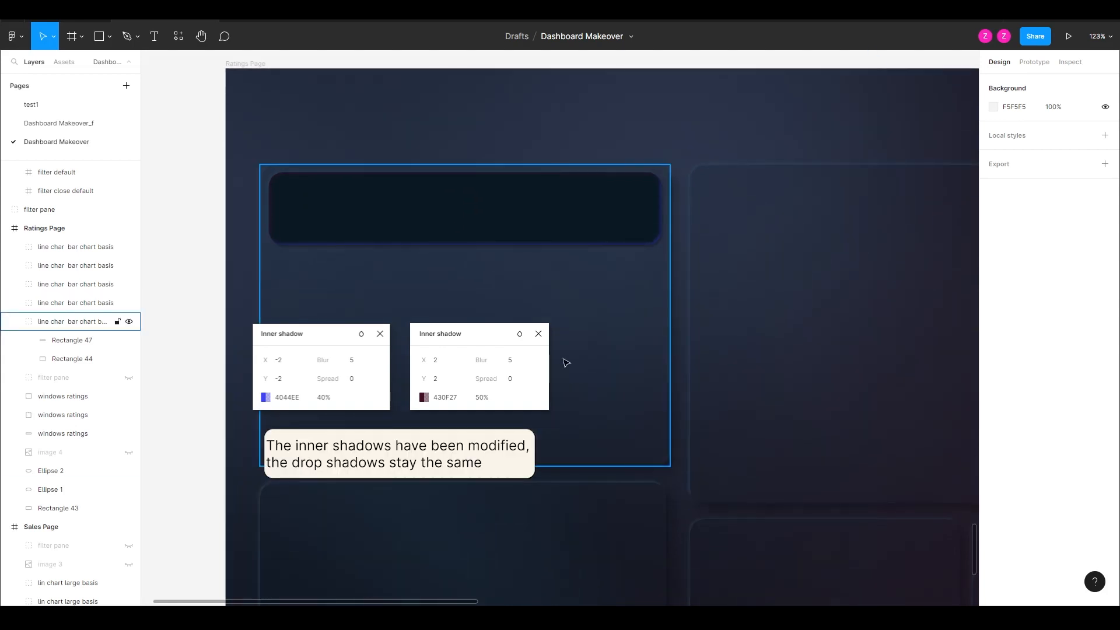
Step: Paste the red-to-blue gradient bar into the dark slot of the Ratings Page's first panel
scroll(564, 362, "up", 1)
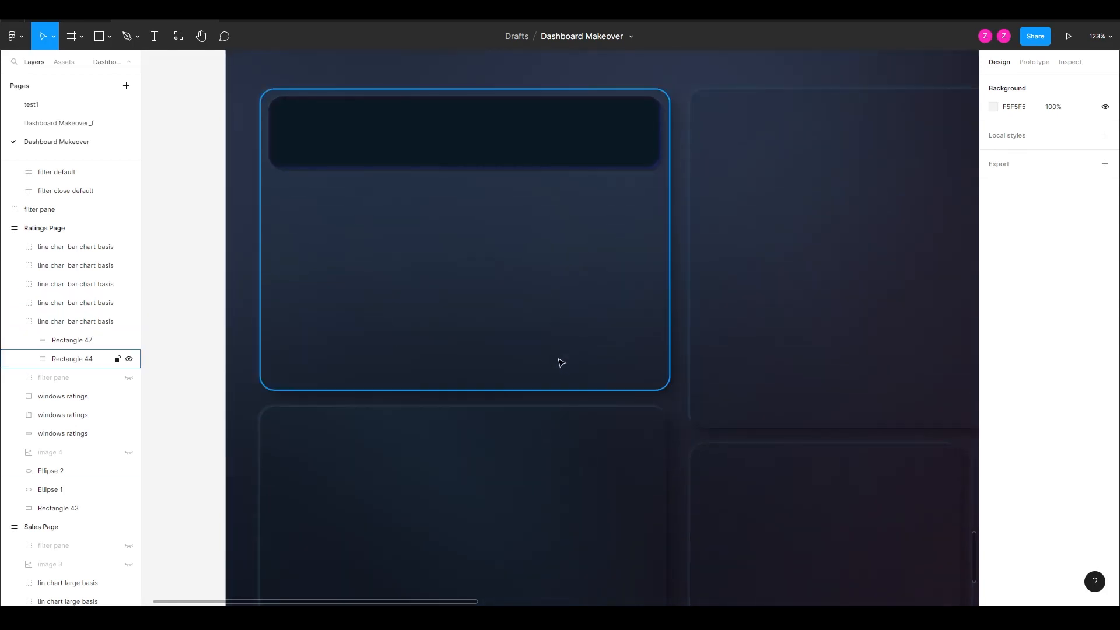
scroll(557, 350, "down", 5)
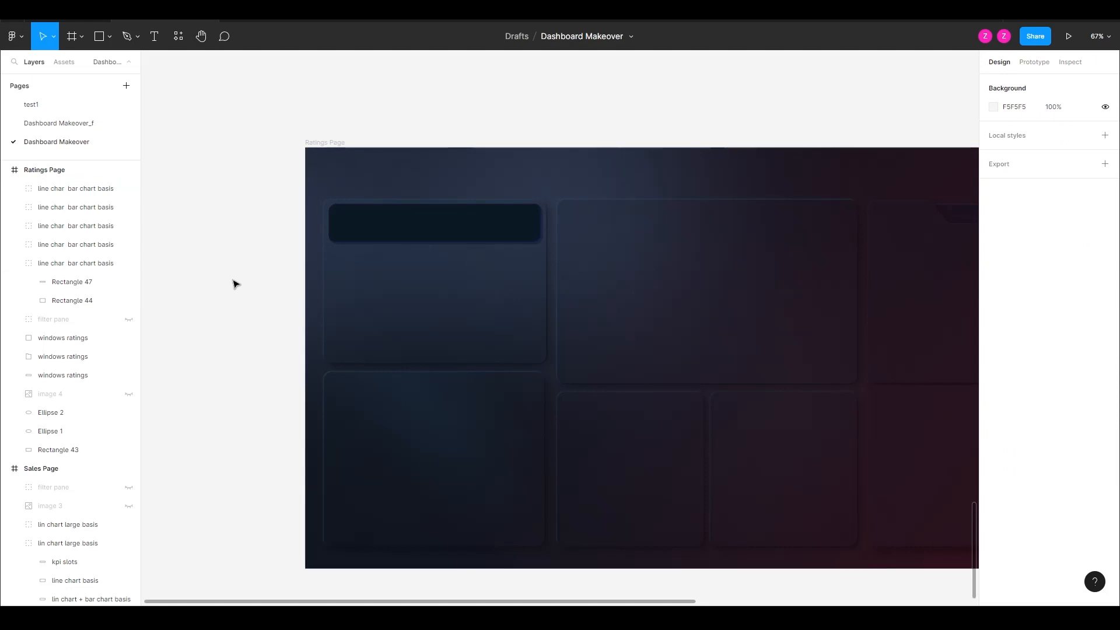
key("ctrl+v")
left_click(233, 284)
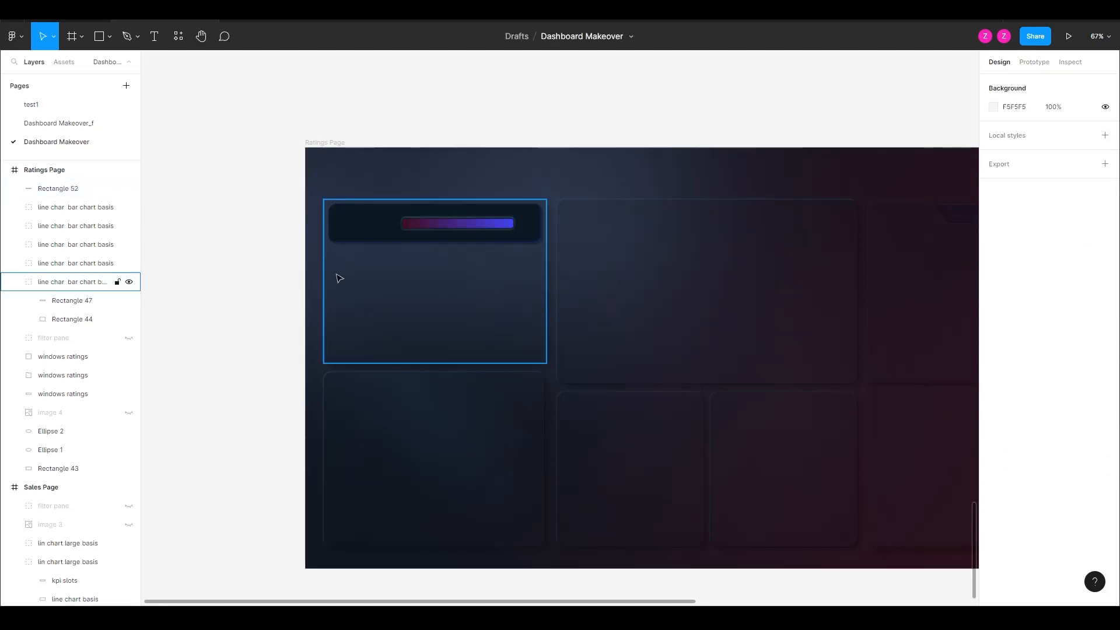
scroll(474, 171, "up", 5)
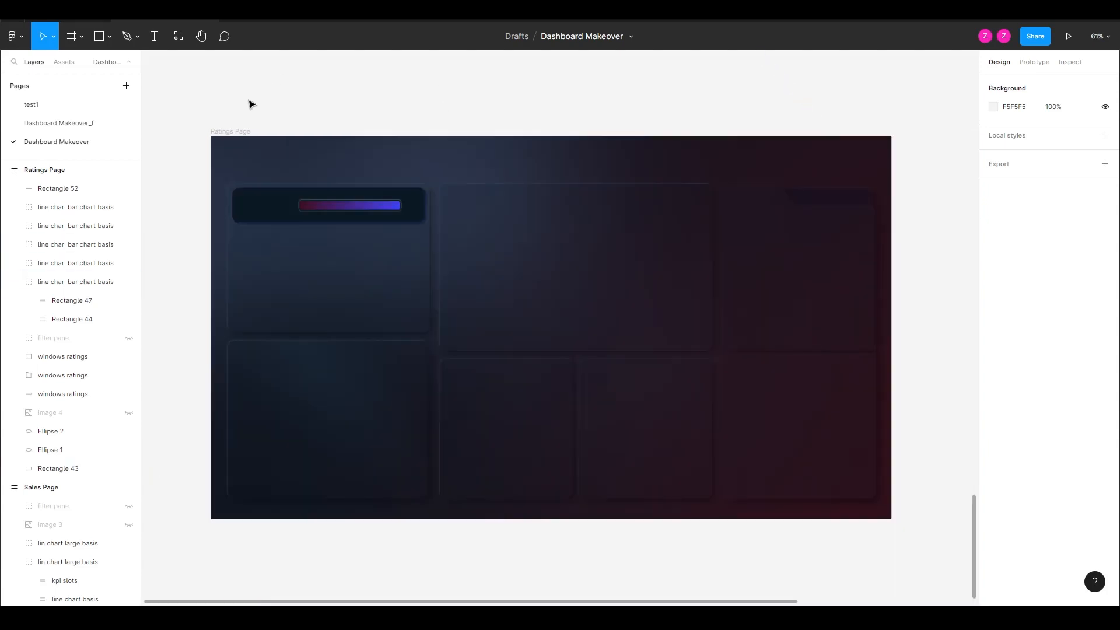
Step: Bring the Ratings Page frame into Power BI as the Ratings page's canvas background, Ratings Page.png, with 0% transparency
left_click(227, 132)
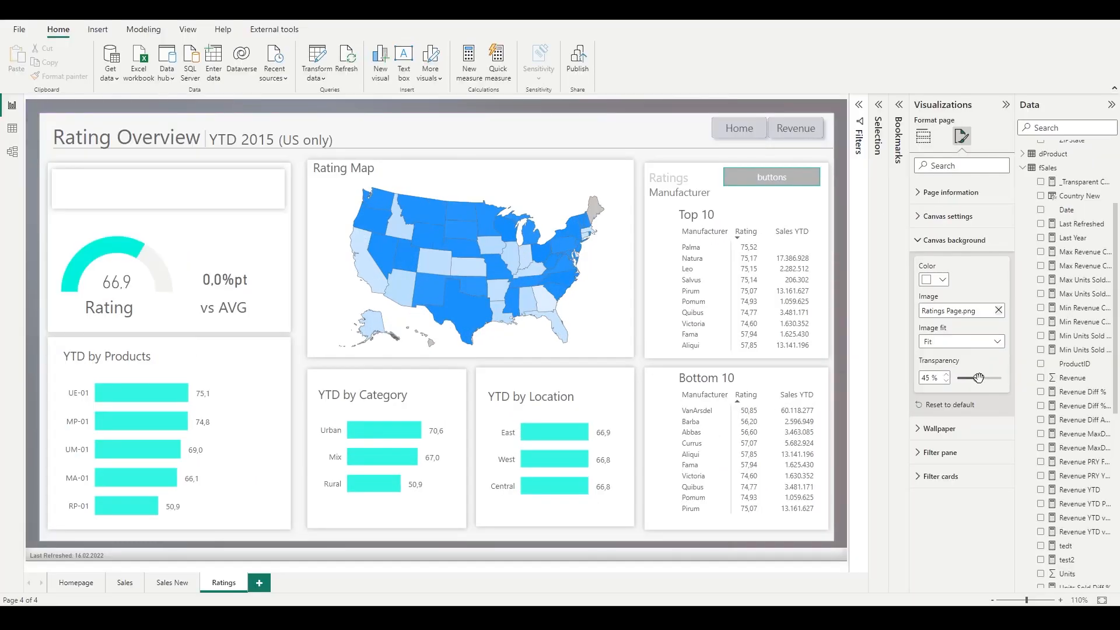
left_click_drag(987, 379, 1005, 379)
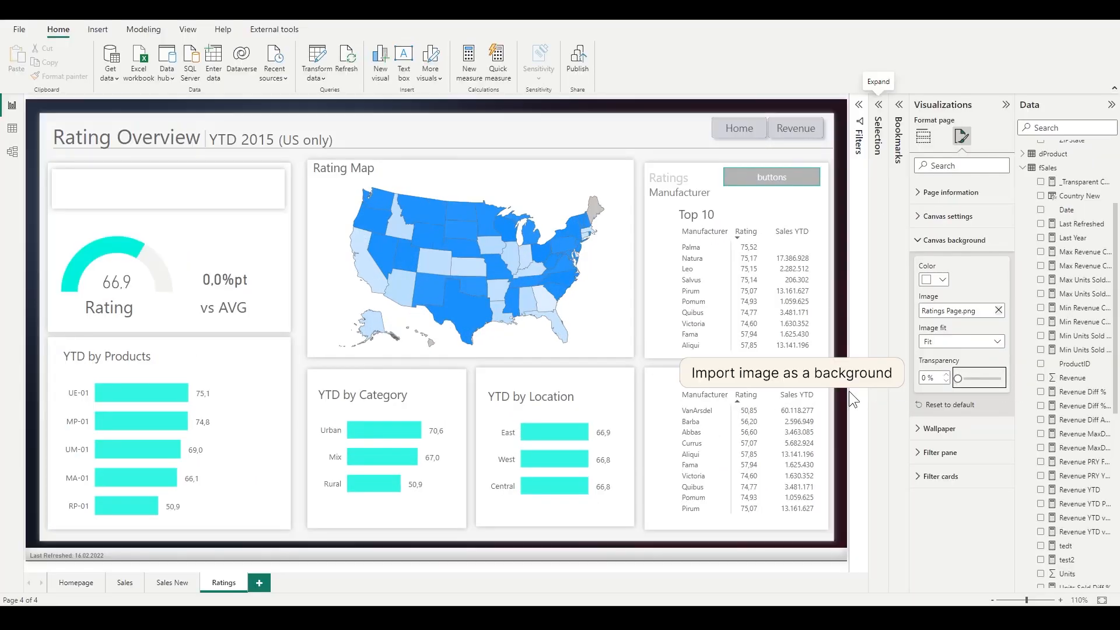
left_click(838, 351)
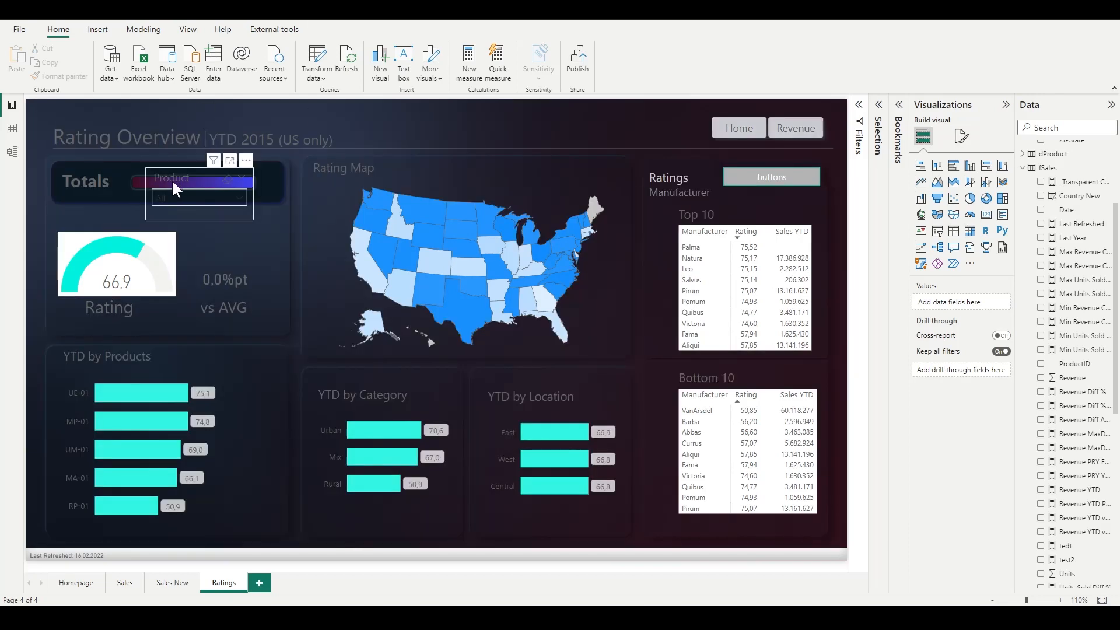
Step: Remove the Product slicer next to Totals and give the Top 10 and Bottom 10 tables transparent backgrounds with white text
left_click(168, 175)
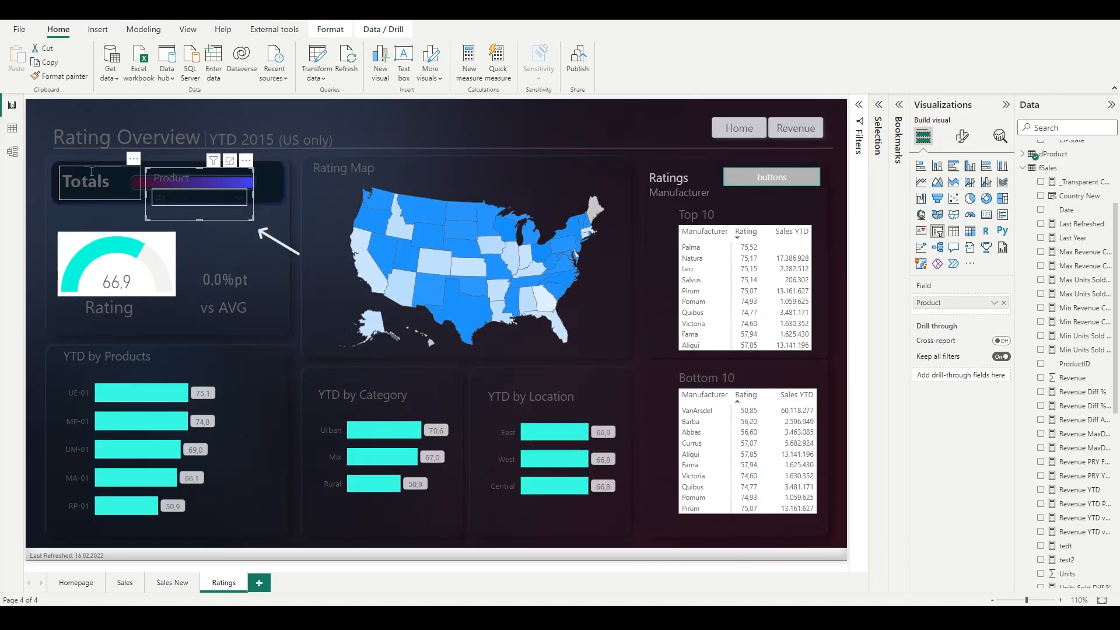
left_click(627, 112)
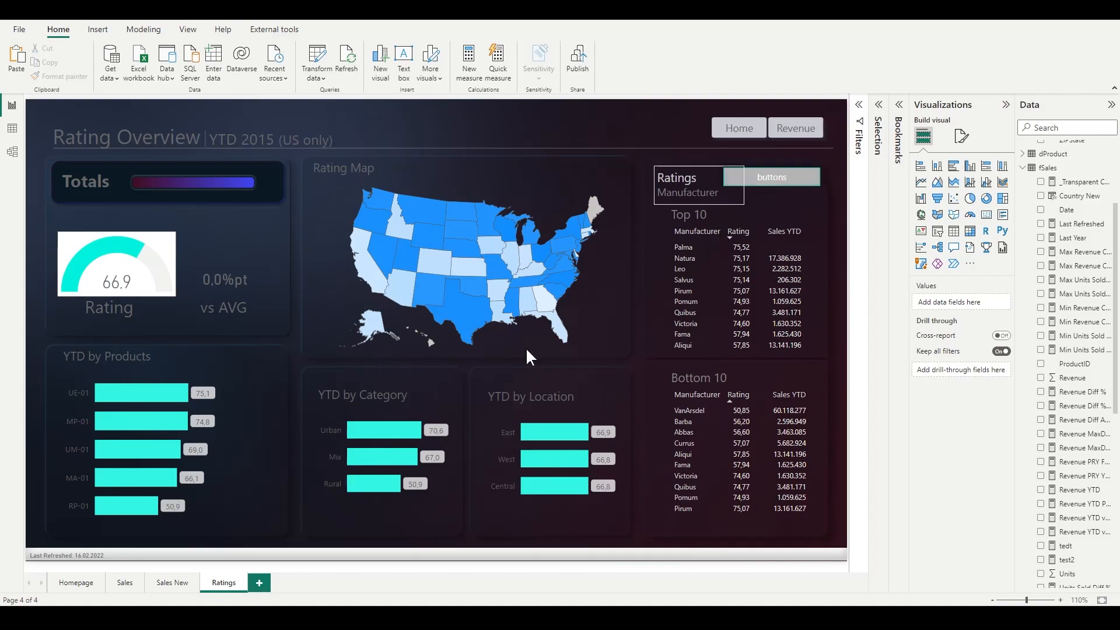
Step: Switch to Figma and export the group of State and Manufacturer buttons above the Ratings Page
mouse_move(376, 569)
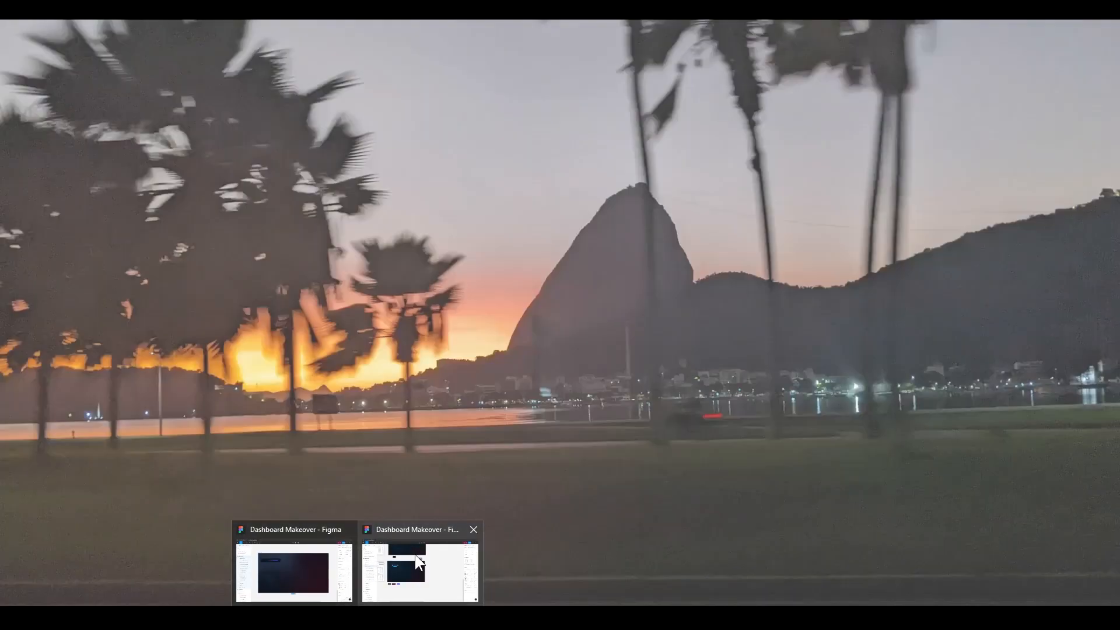
left_click(416, 557)
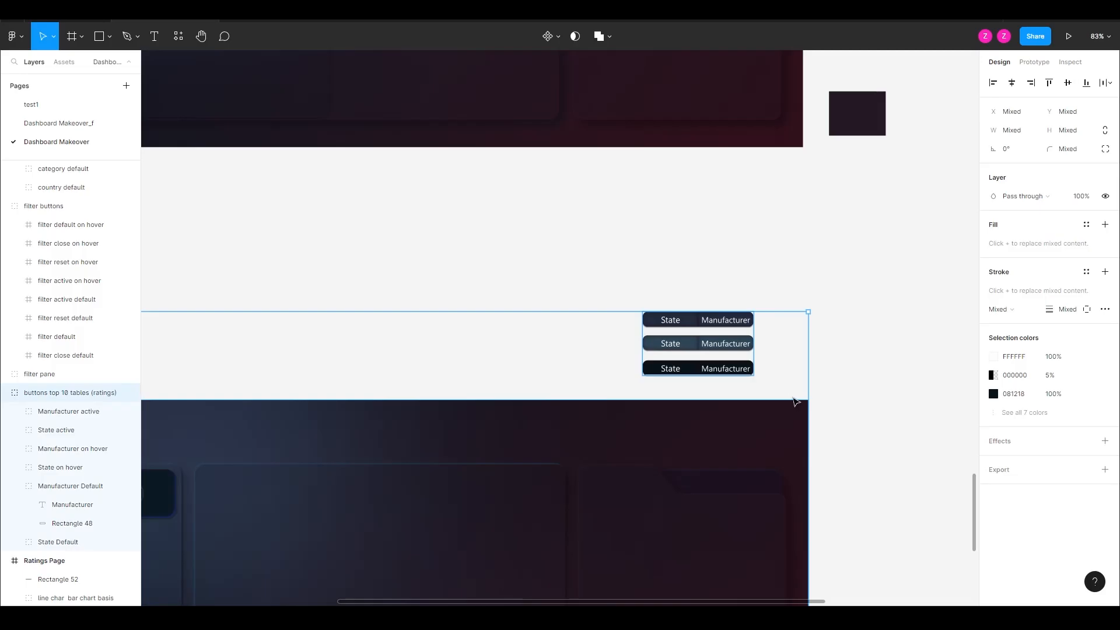
left_click(749, 292)
left_click_drag(620, 277, 767, 385)
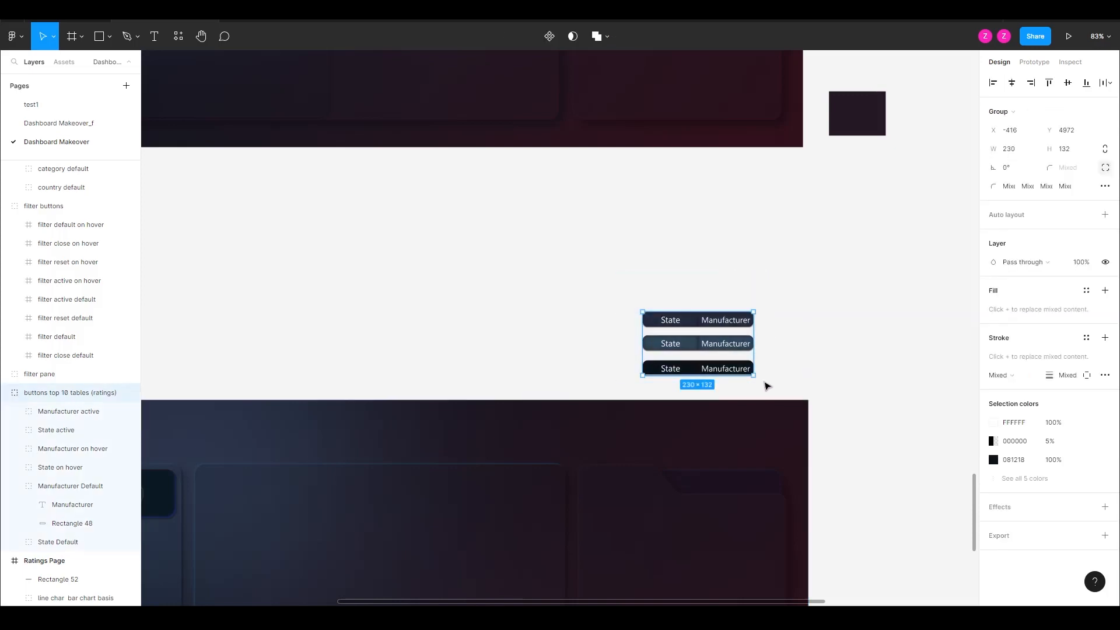
left_click(1007, 535)
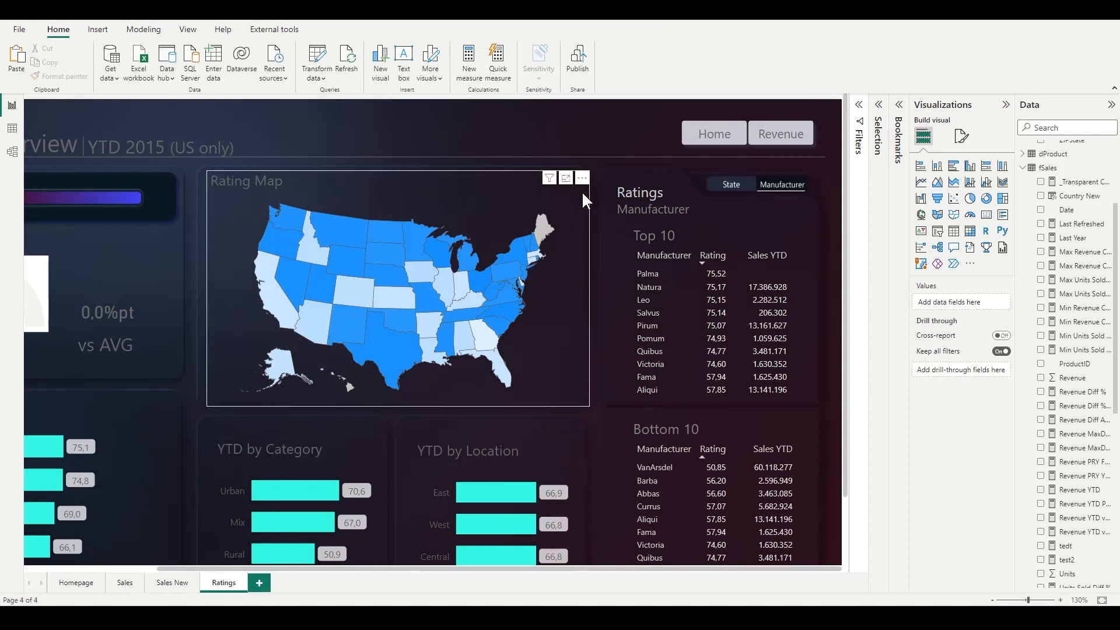
Step: In Power BI, relabel the gradient bar as Legend from 50.0 to 80.0 and recolour the map, bar charts and gauge to match
scroll(720, 253, "down", 2)
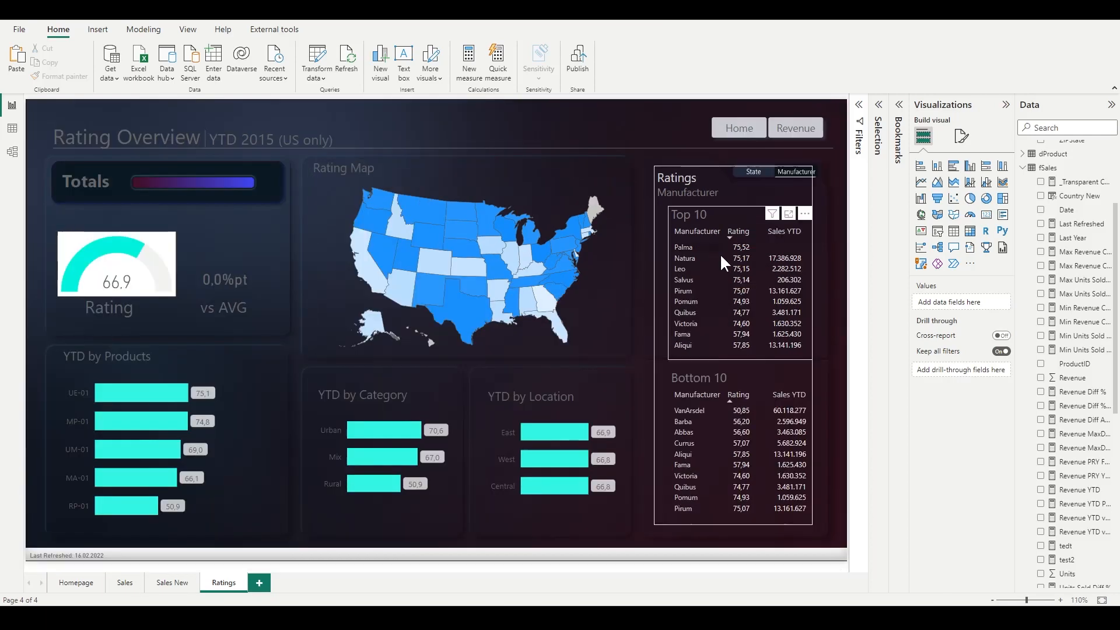
left_click(339, 160)
left_click(472, 121)
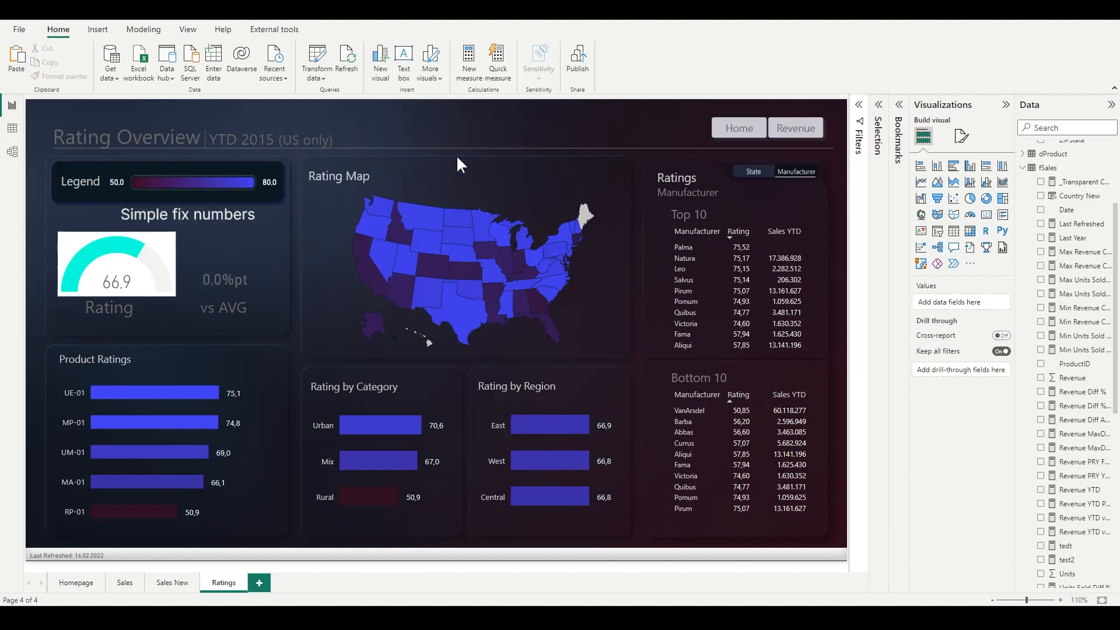
mouse_move(85, 257)
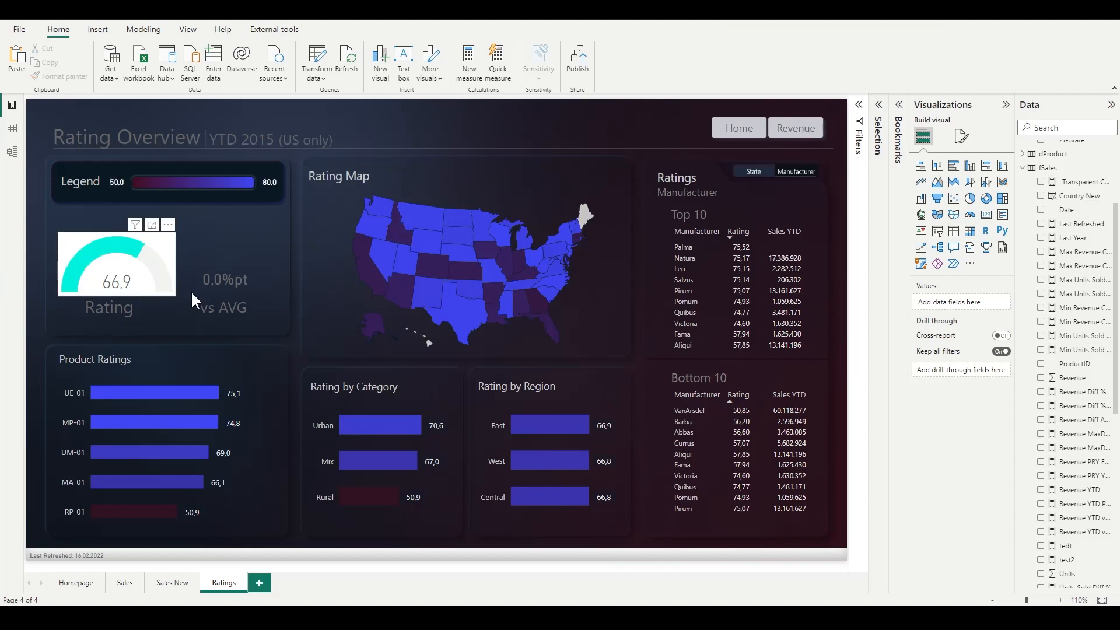
mouse_move(220, 280)
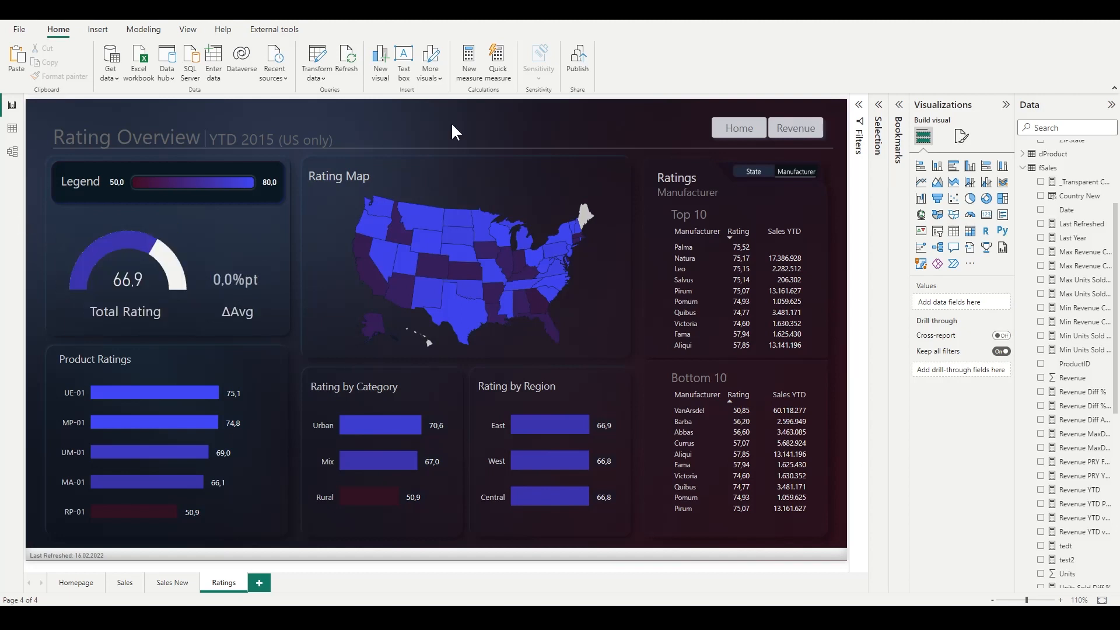
Step: Customize the current theme so that third-level elements use #143146, darkening the unfilled part of the rating gauge
left_click(79, 225)
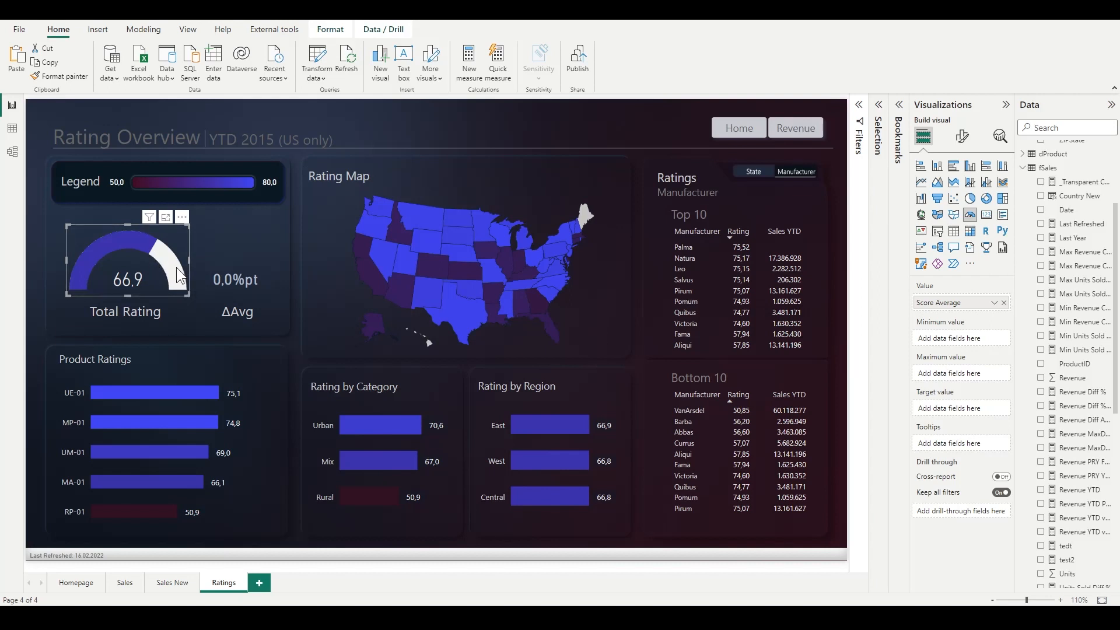
left_click(195, 30)
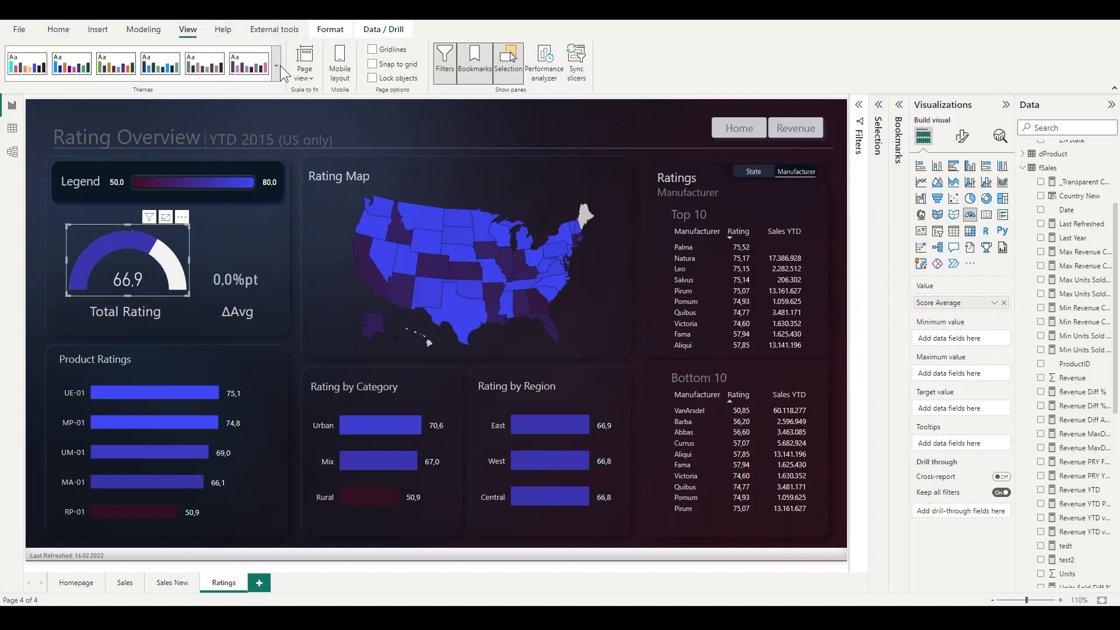
left_click(277, 66)
left_click(107, 471)
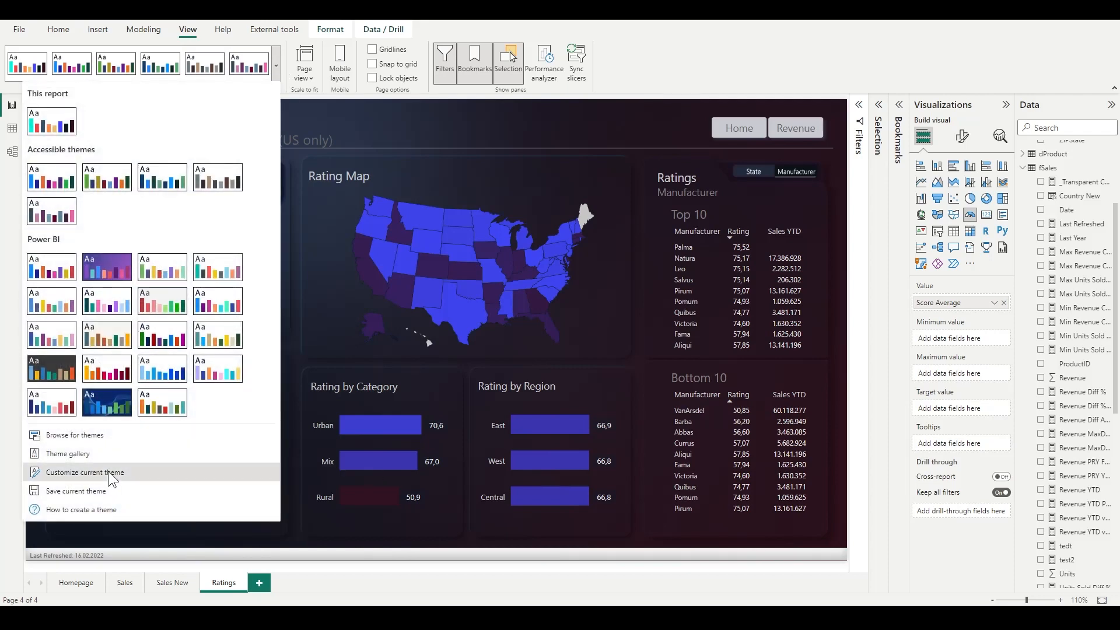
left_click(477, 171)
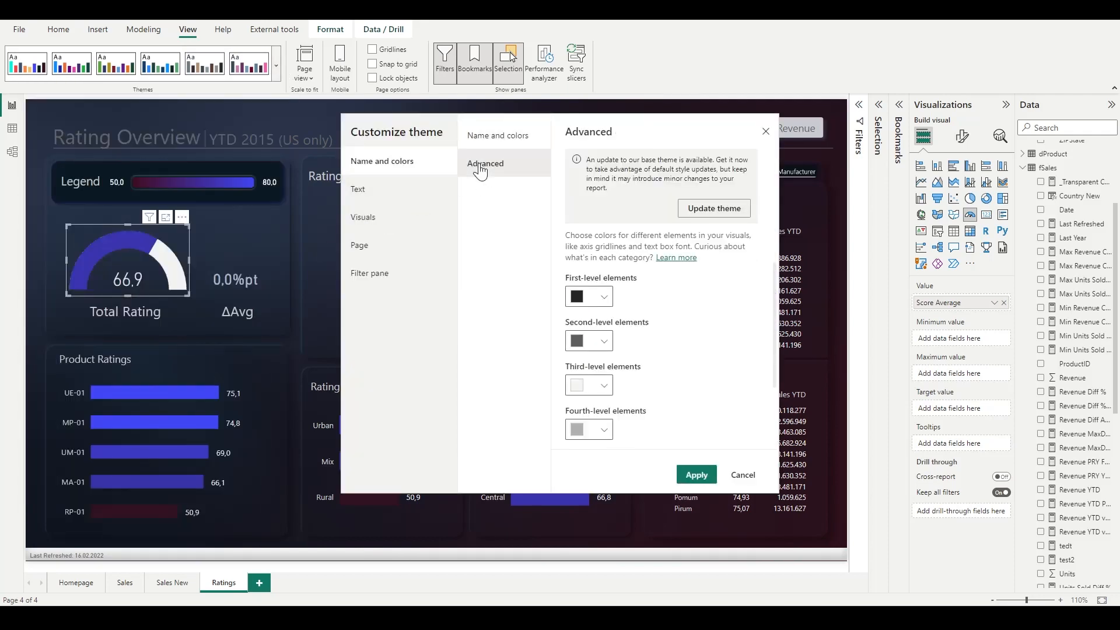
scroll(638, 310, "down", 3)
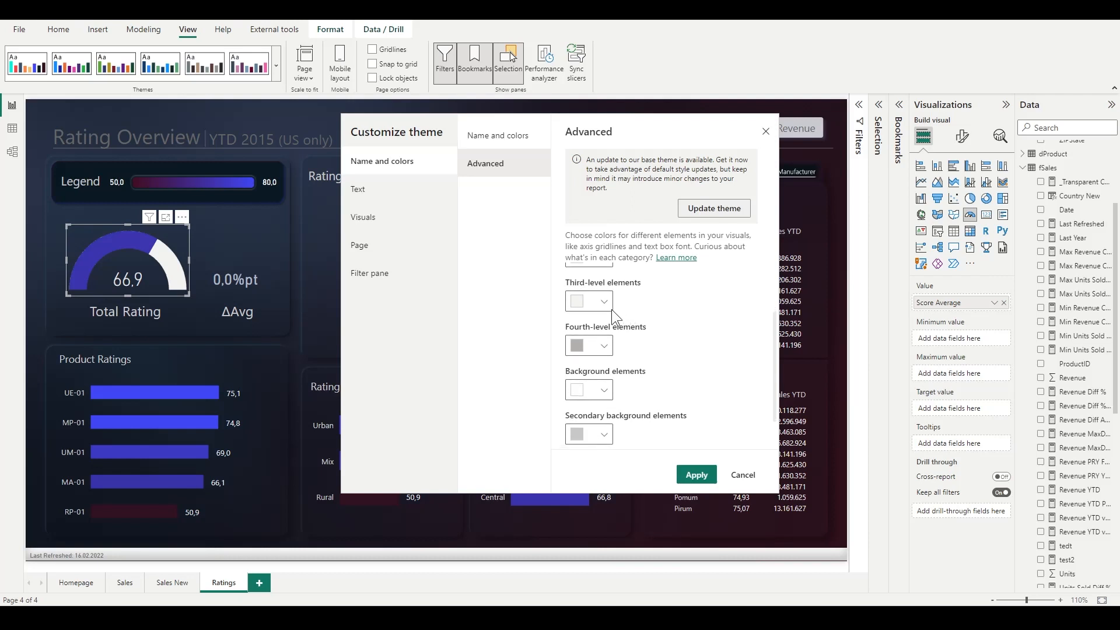
left_click(605, 302)
double_click(626, 378)
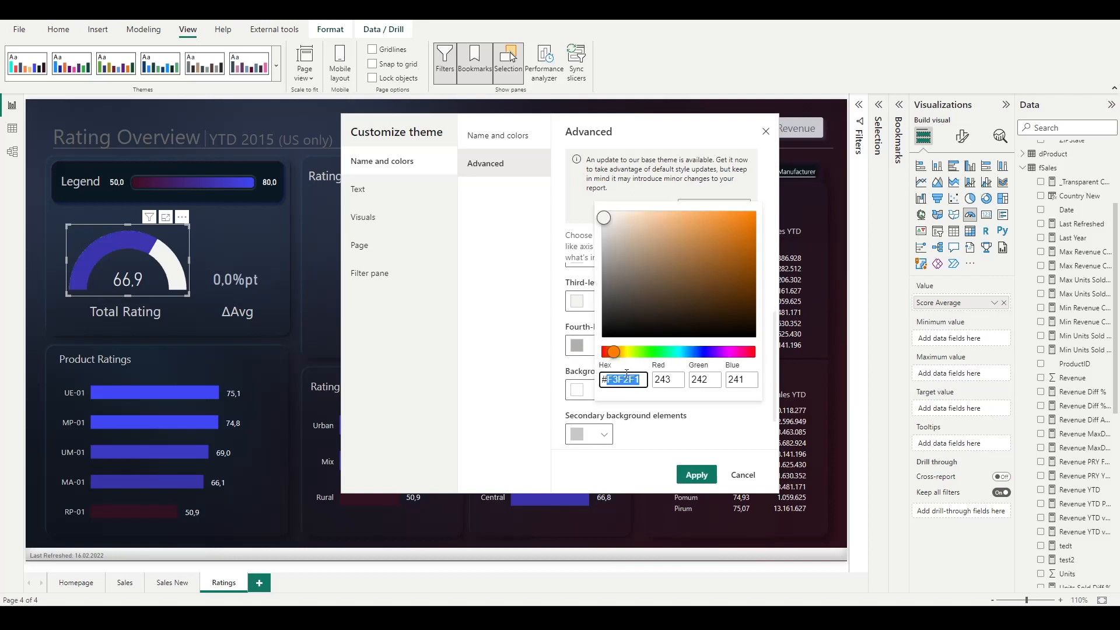
type("#14314")
key("ctrl+a")
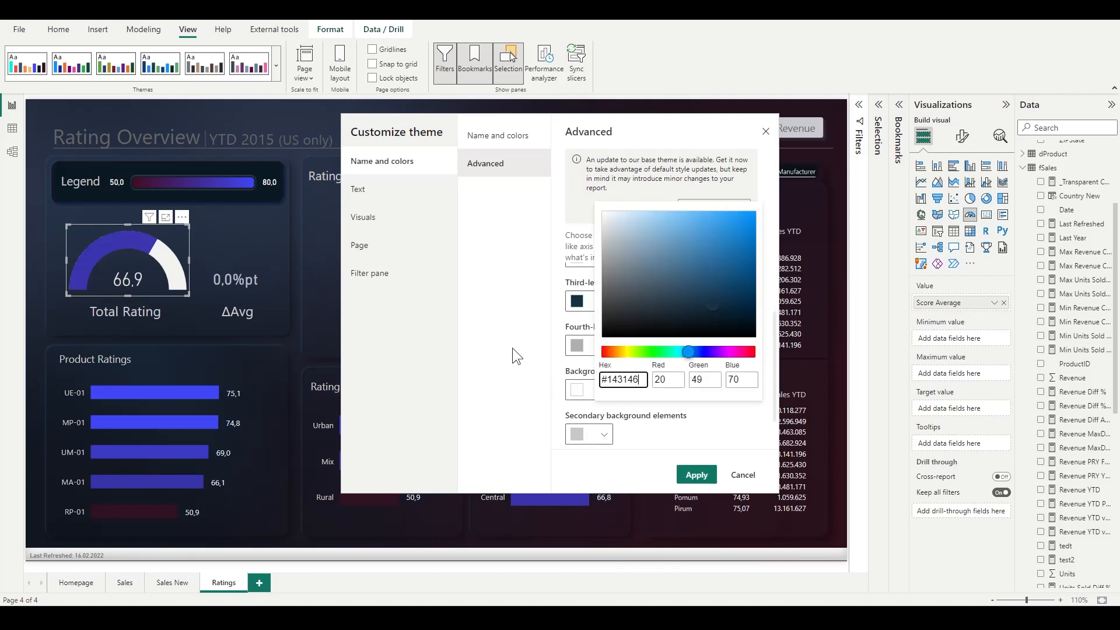
left_click(512, 347)
left_click(694, 473)
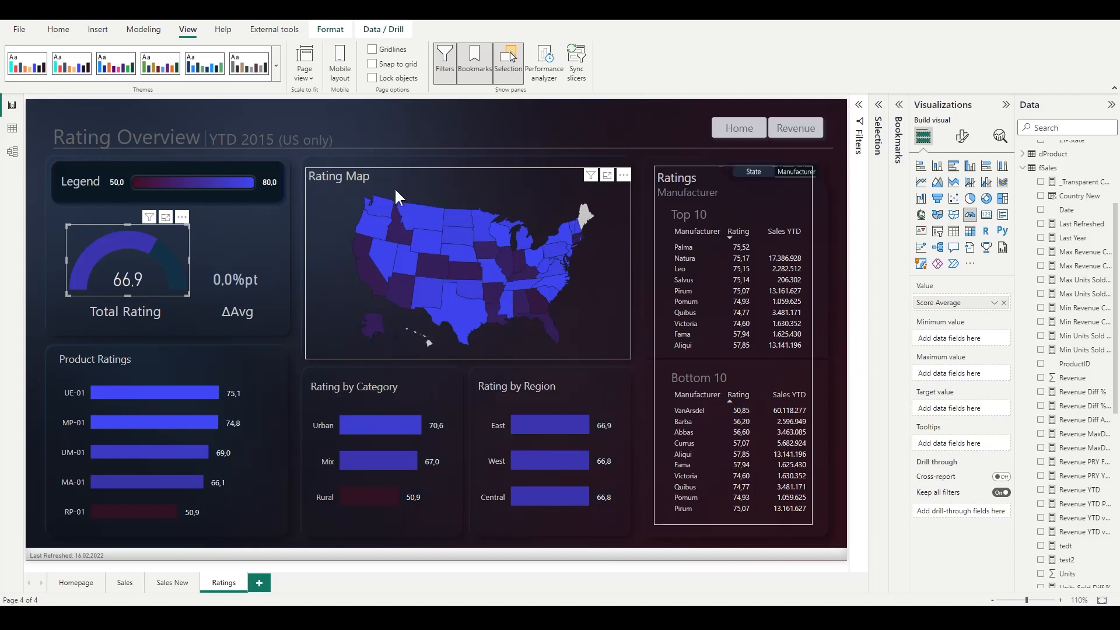
Step: Set the theme's secondary background elements to a darker grey for the map states without data
left_click(275, 59)
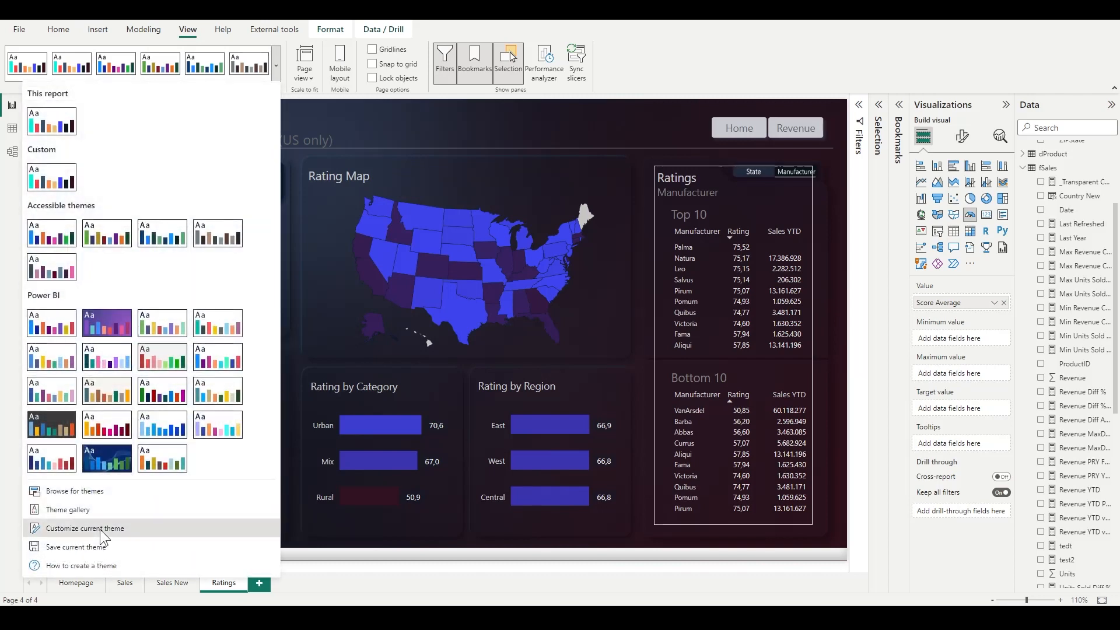
left_click(100, 531)
left_click(497, 165)
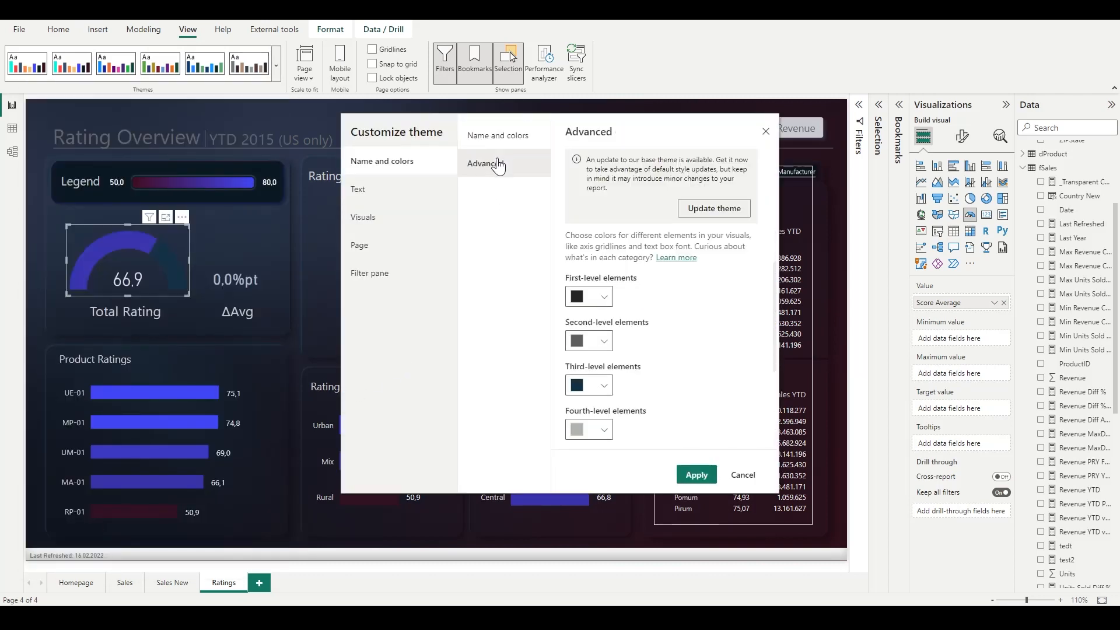
scroll(605, 385, "down", 3)
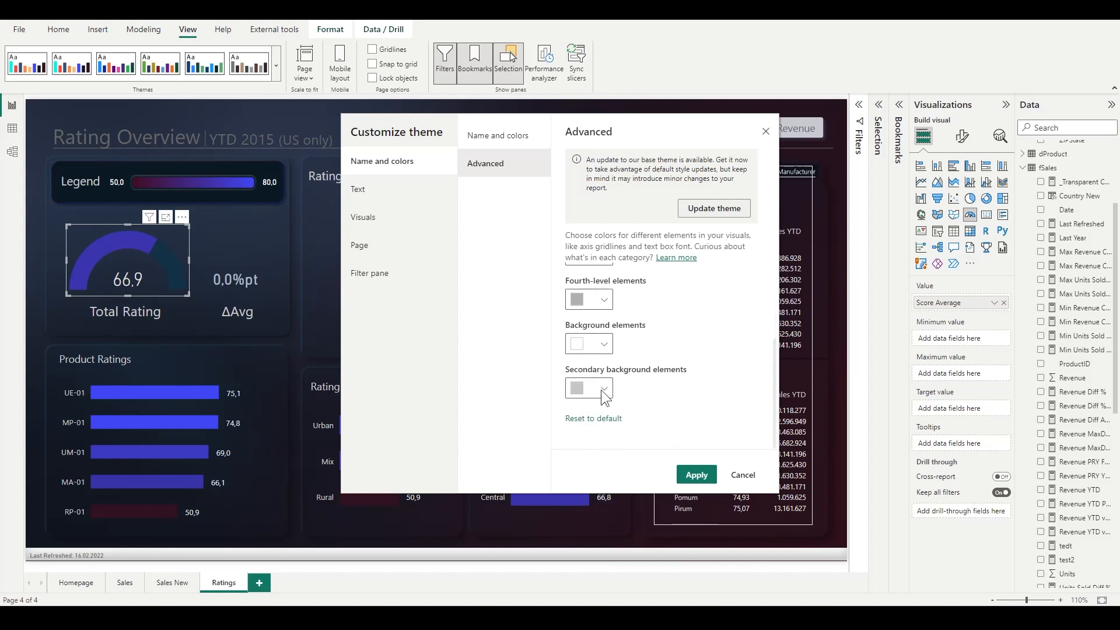
left_click(604, 389)
left_click(577, 226)
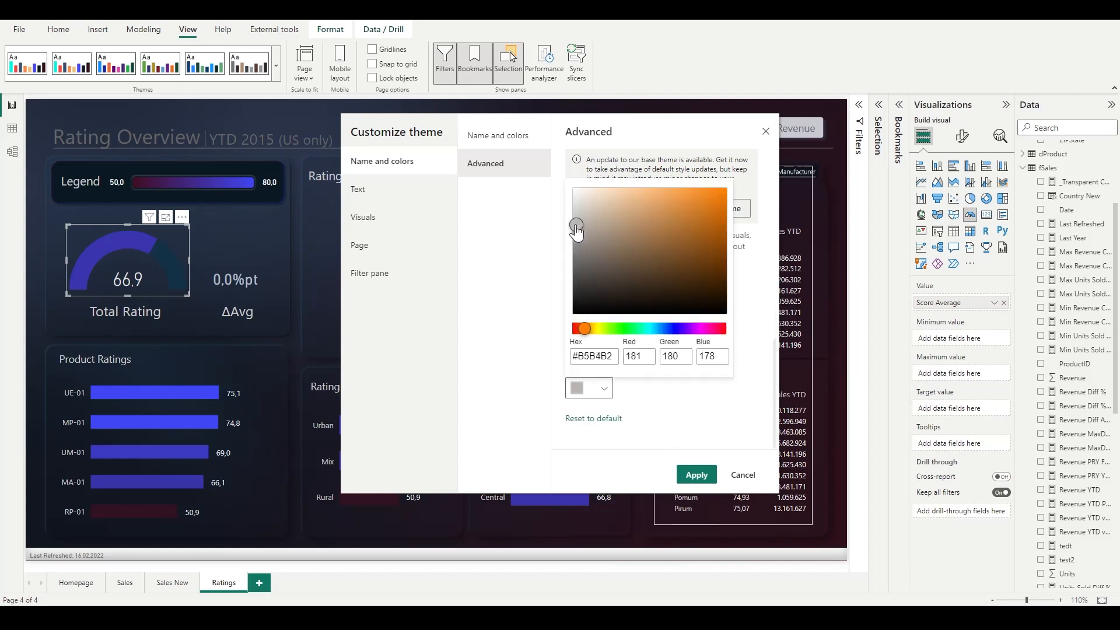
left_click_drag(576, 227, 568, 252)
left_click(521, 280)
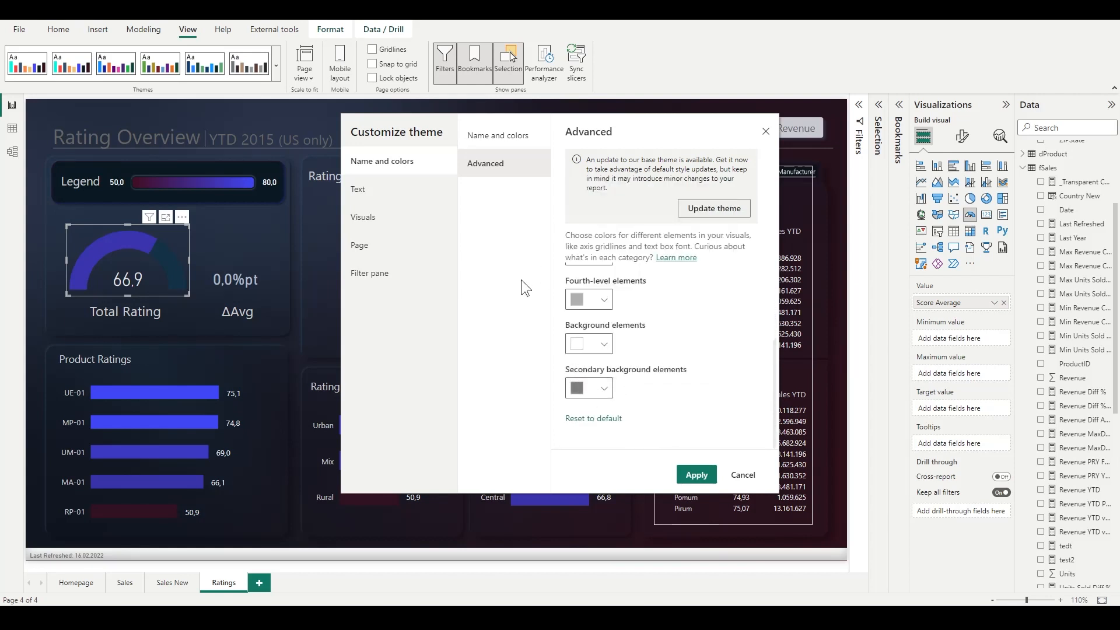
left_click(695, 476)
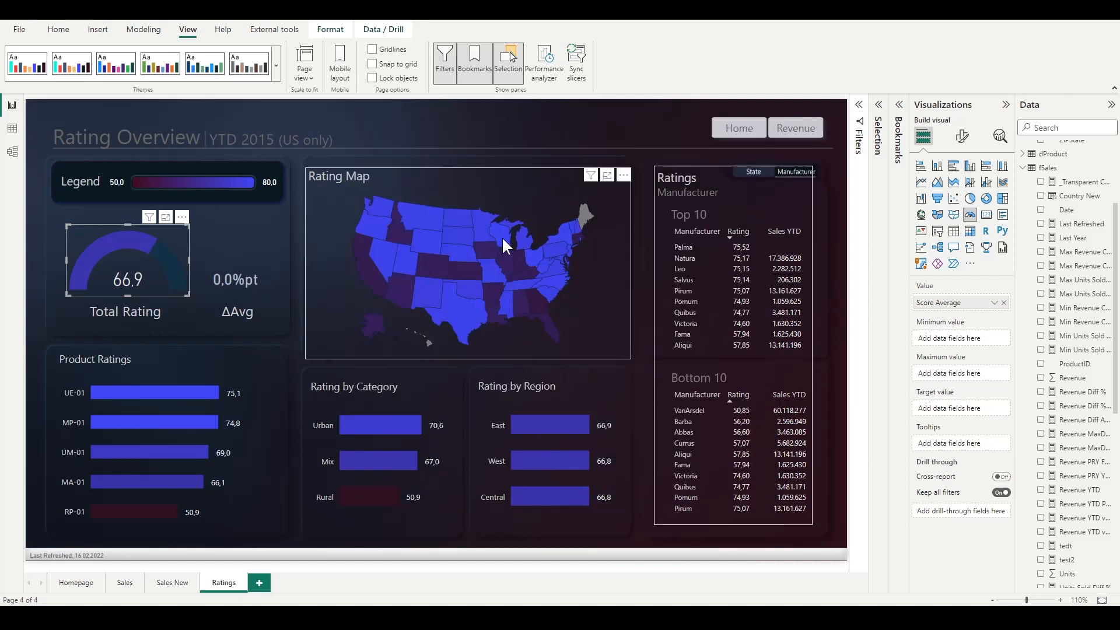
left_click(488, 102)
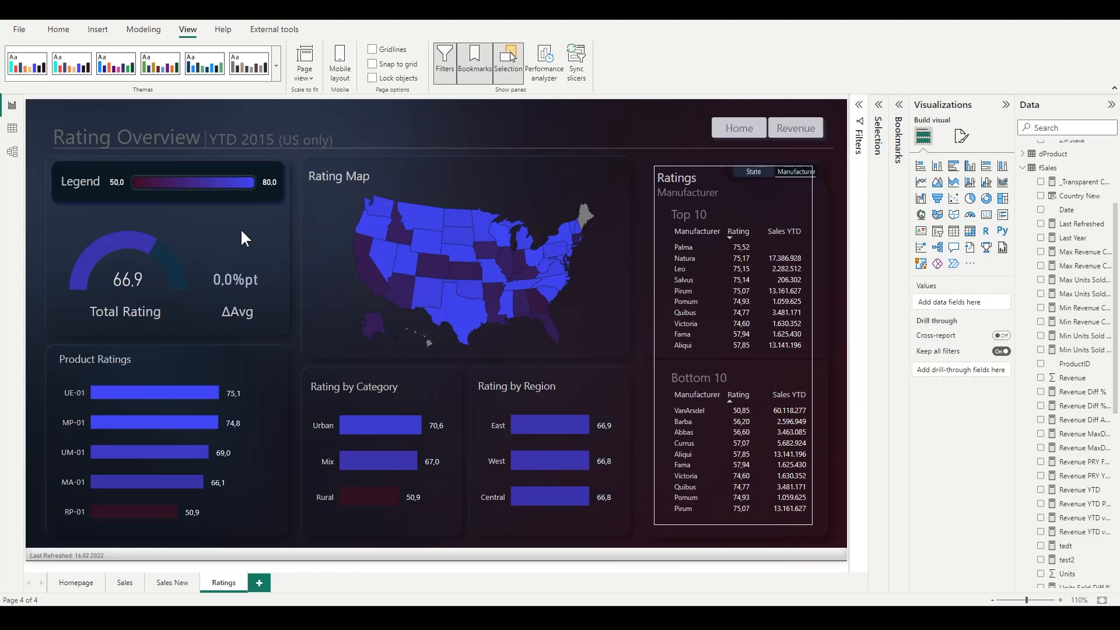
Step: Switch to Figma, paste the screenshot of the Power BI ratings report into the Ratings Page frame and fit it to the frame
mouse_move(83, 285)
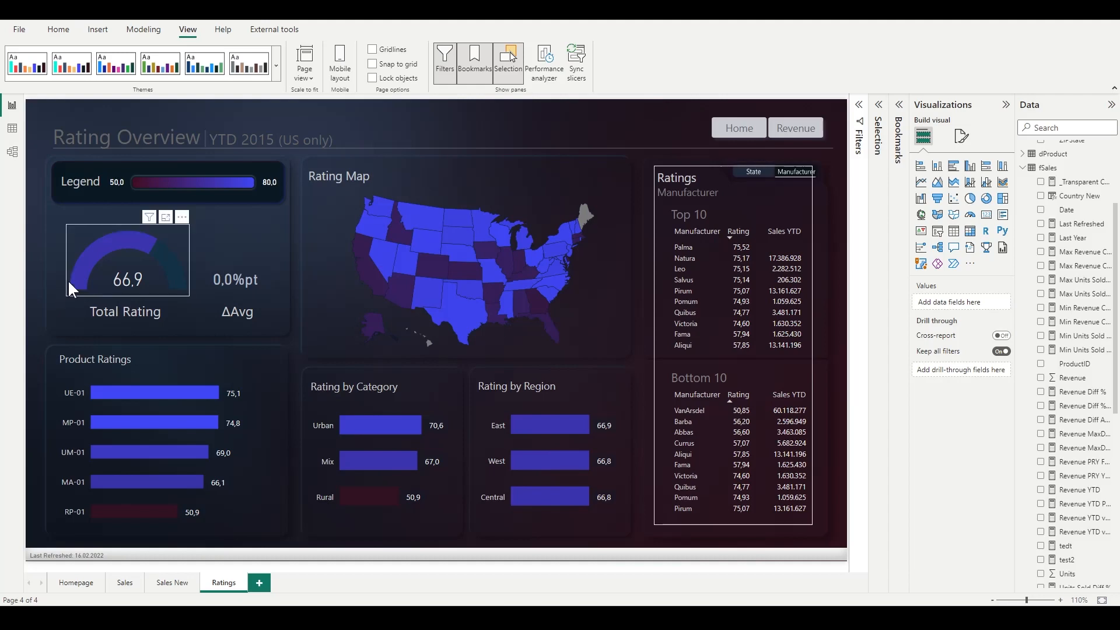
key("alt+Tab")
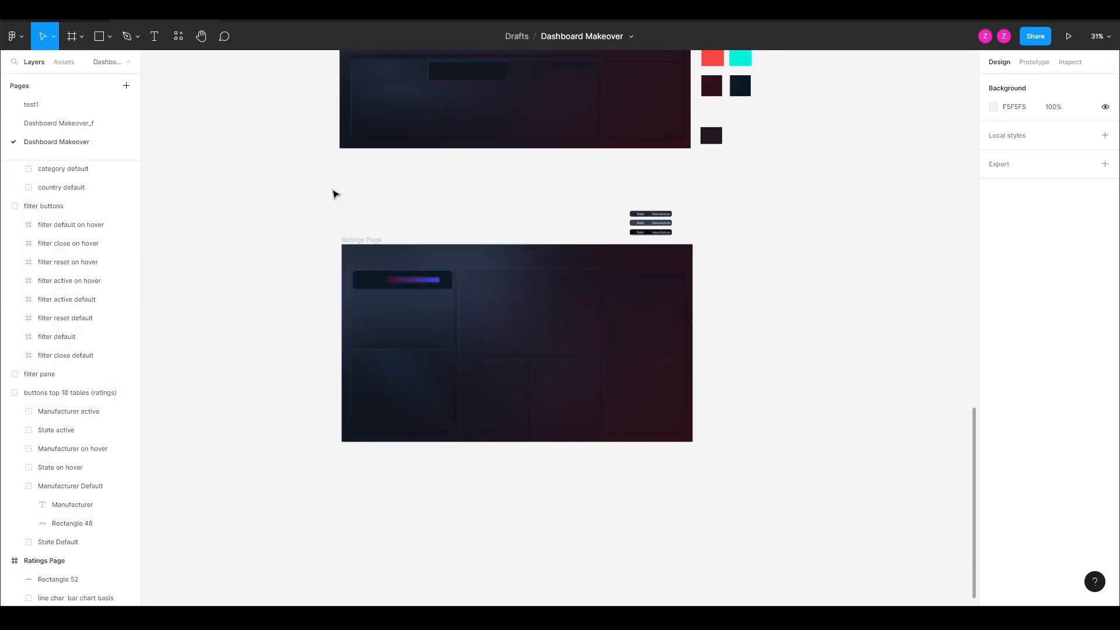
key("ctrl+v")
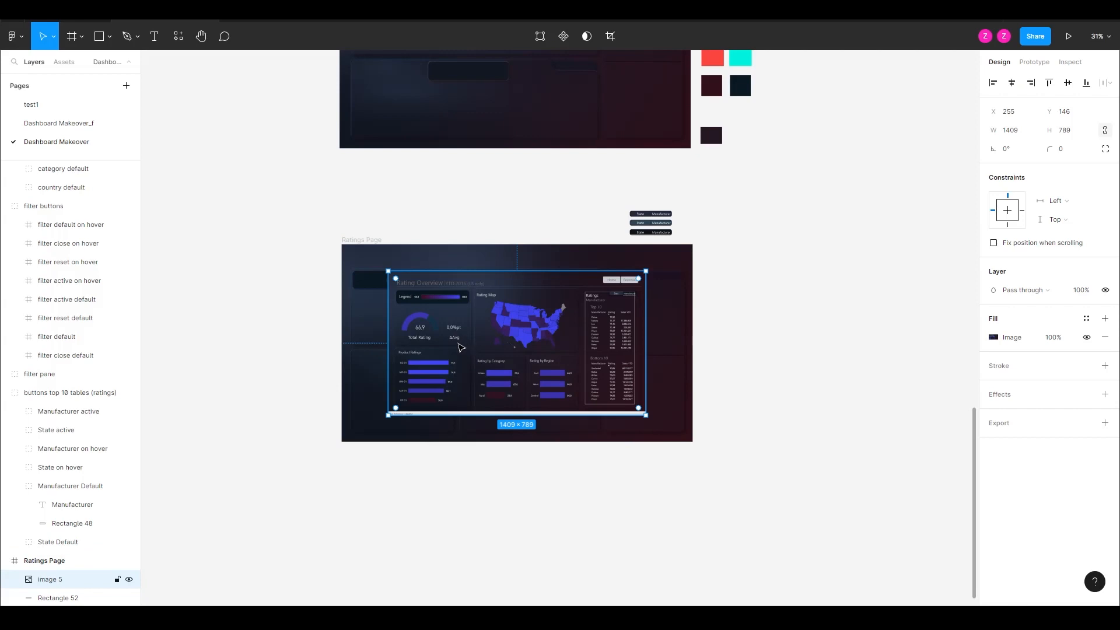
scroll(460, 348, "up", 2)
left_click(297, 322)
scroll(297, 322, "up", 5)
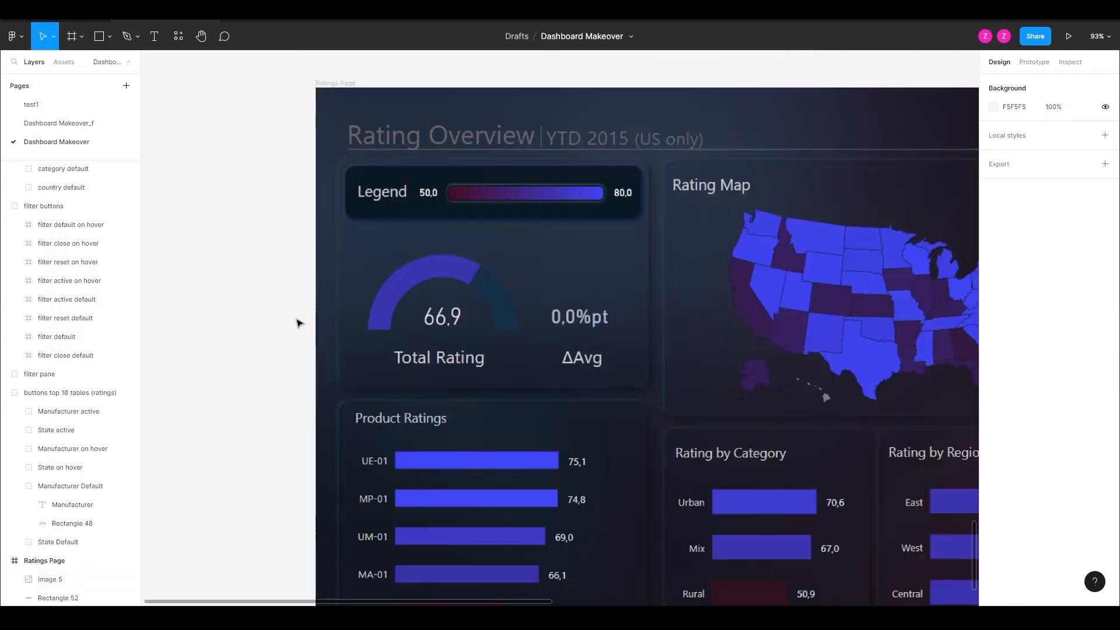
Step: Draw an ellipse about 288 × 276 over the rating gauge, aligned with the gauge's outer edge
key("o")
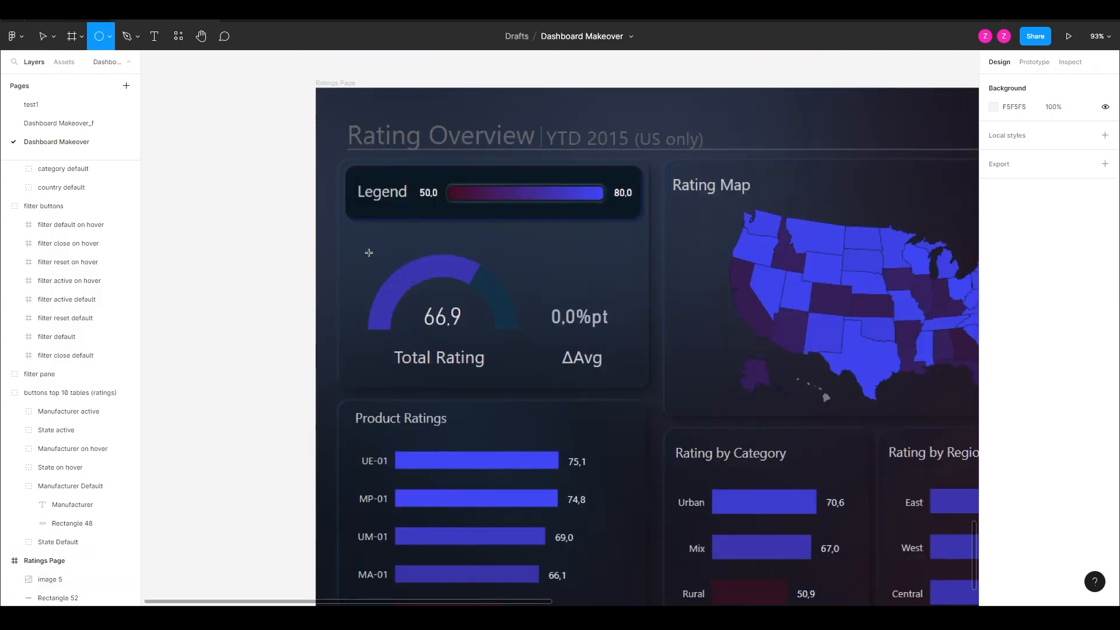
left_click_drag(369, 248, 523, 400)
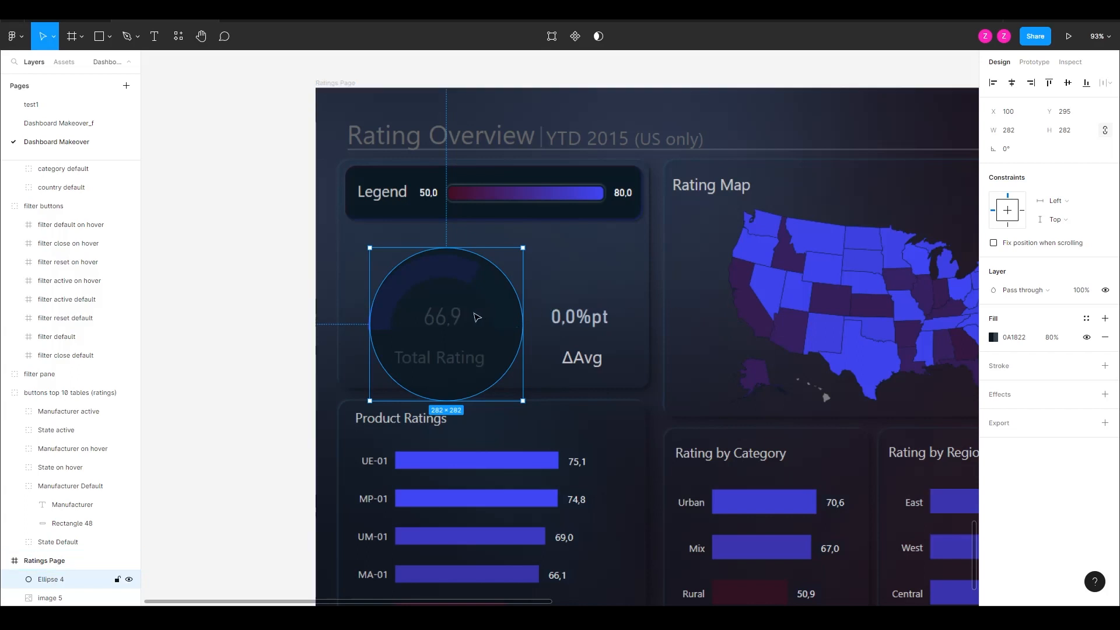
left_click_drag(480, 318, 520, 320)
scroll(382, 425, "up", 5)
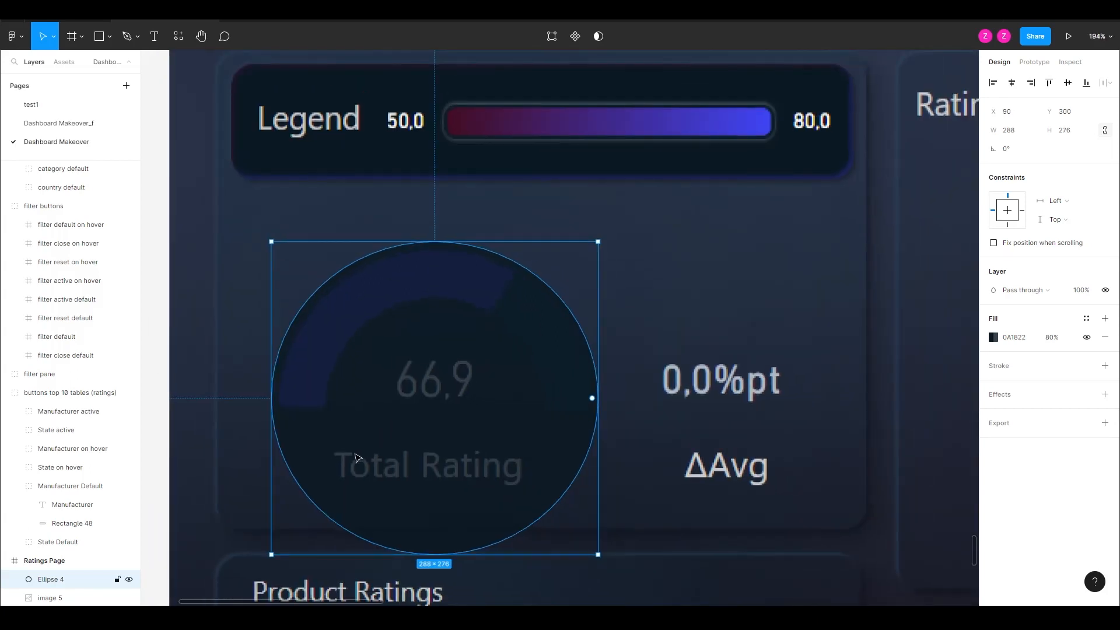
Step: Draw a rectangle about 457 × 157 over the ellipse's lower half and subtract it to leave a semicircle
key("r")
mouse_move(195, 417)
left_mouse_down()
mouse_move(560, 554)
mouse_move(714, 519)
left_mouse_up()
scroll(66, 408, "down", 4)
left_click(64, 361, "shift")
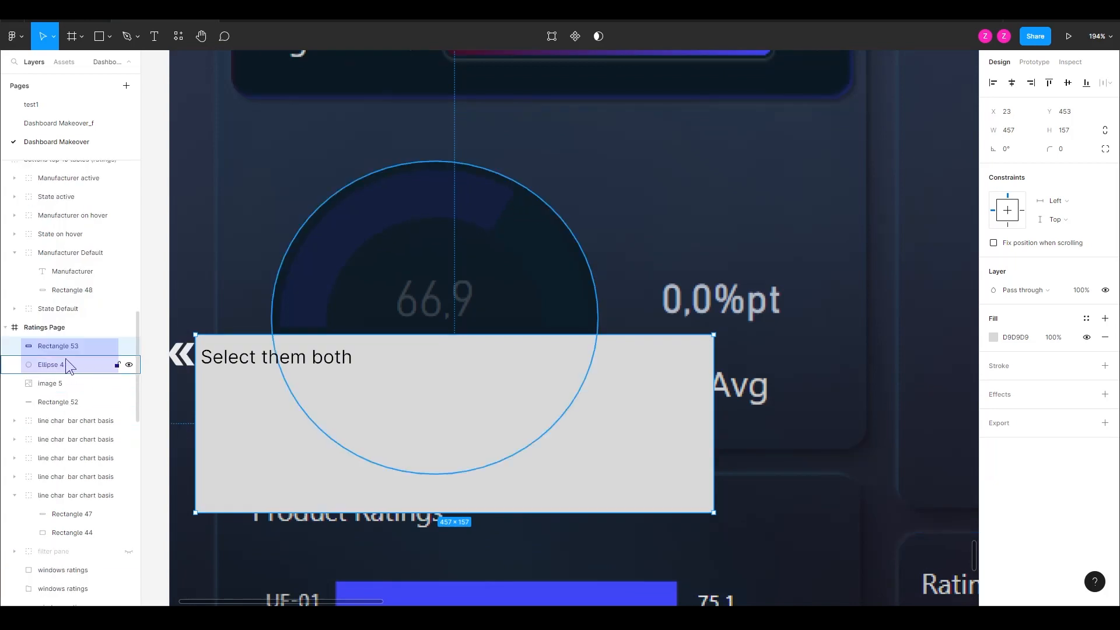
left_click(607, 36)
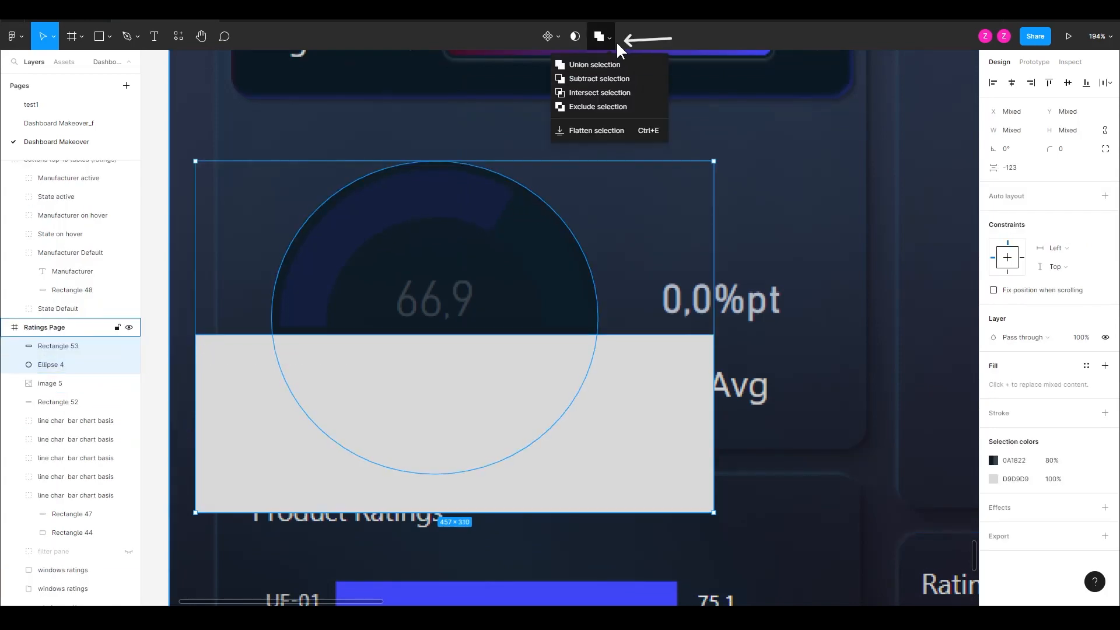
left_click(598, 79)
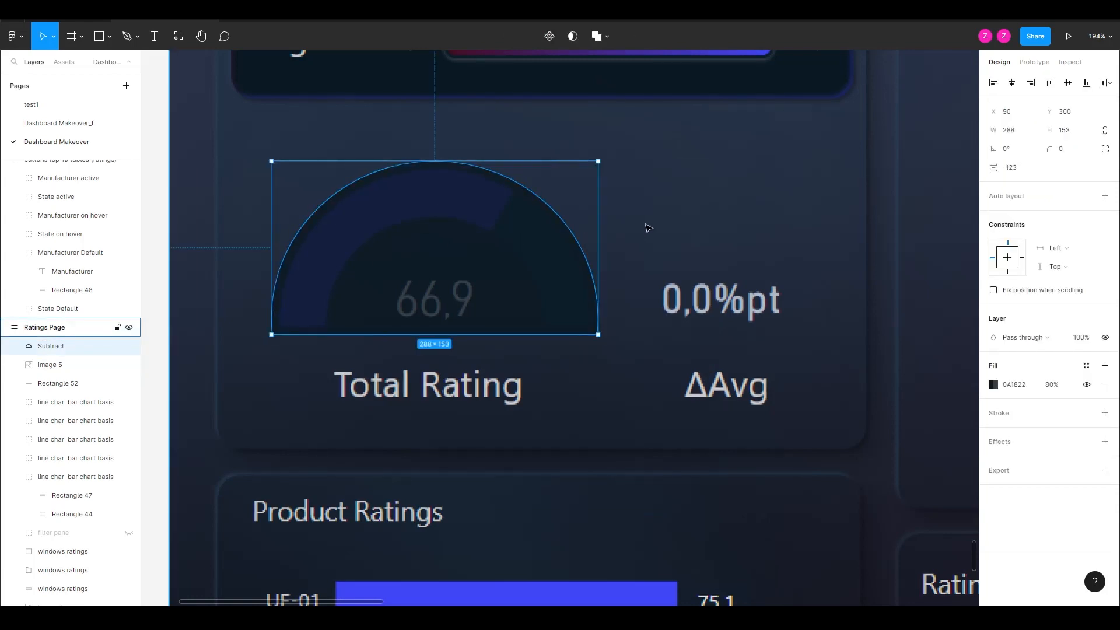
Step: Duplicate the semicircle, scale the copy down to the gauge's inner edge and subtract it to form an arch
key("ctrl+d")
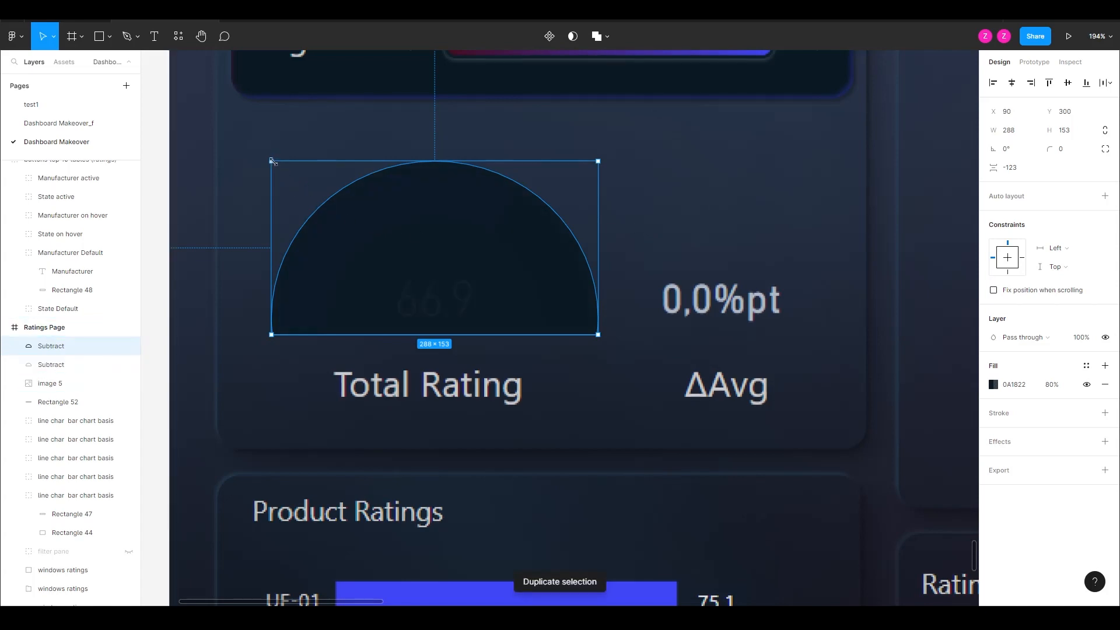
left_click(51, 364, "shift")
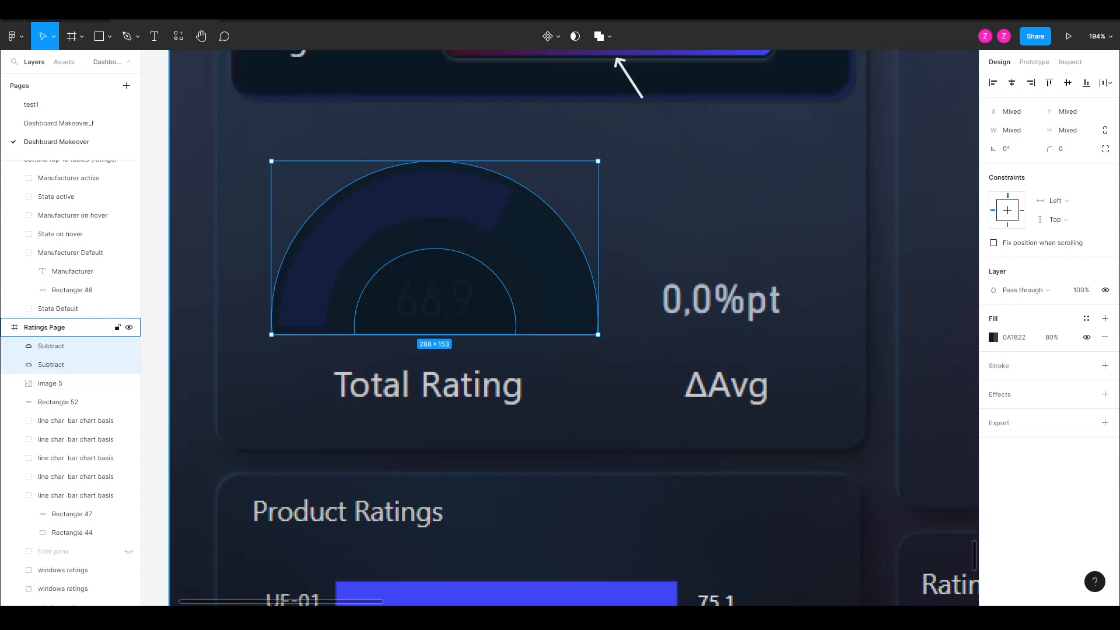
left_click(610, 37)
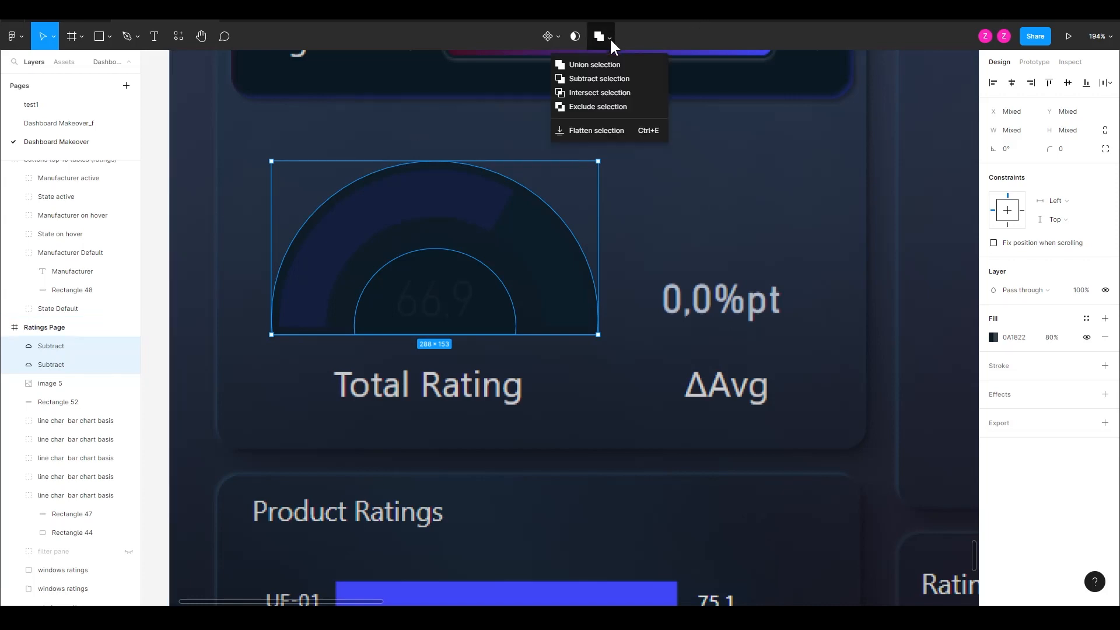
left_click(603, 82)
Step: Round the gauge arch's corners to 3 and add an inner shadow with X 2, Y 2, blur 4 and colour 071621
left_click(194, 201)
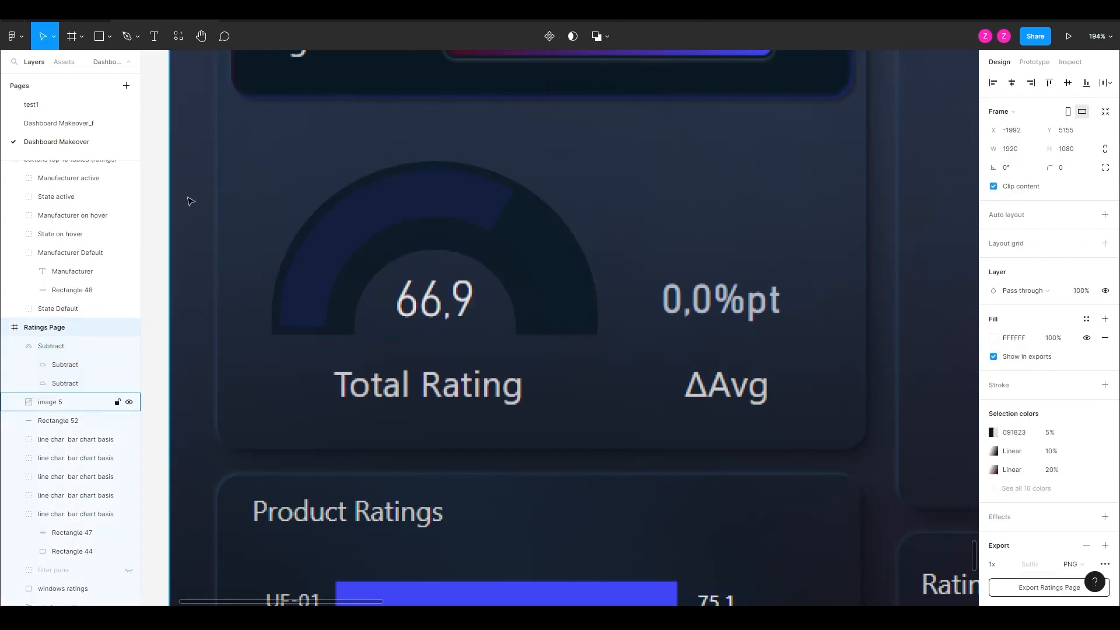
left_click(415, 230)
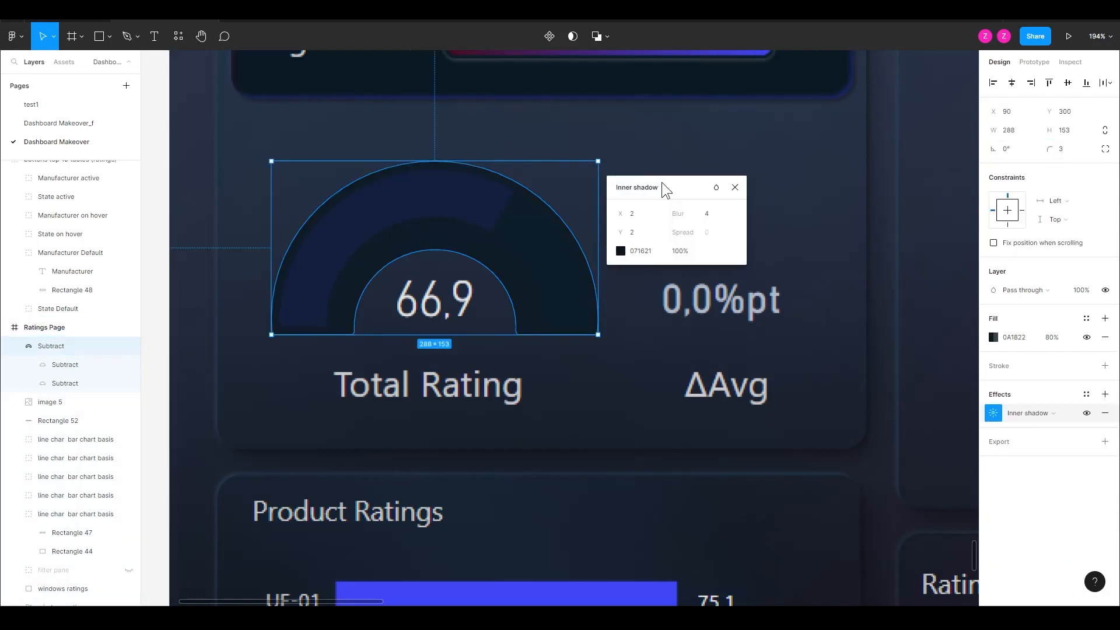
left_click(1087, 413)
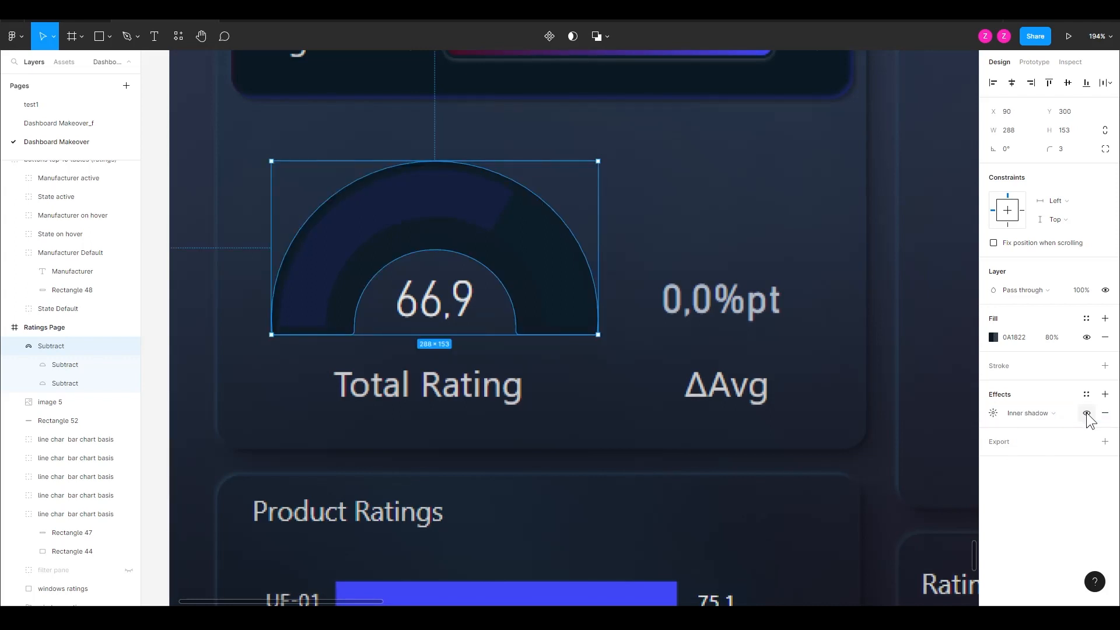
Step: Add a drop shadow to the gauge arch with X 2, Y 0, blur 4 and colour 23425A, and compare it on and off
left_click(1104, 393)
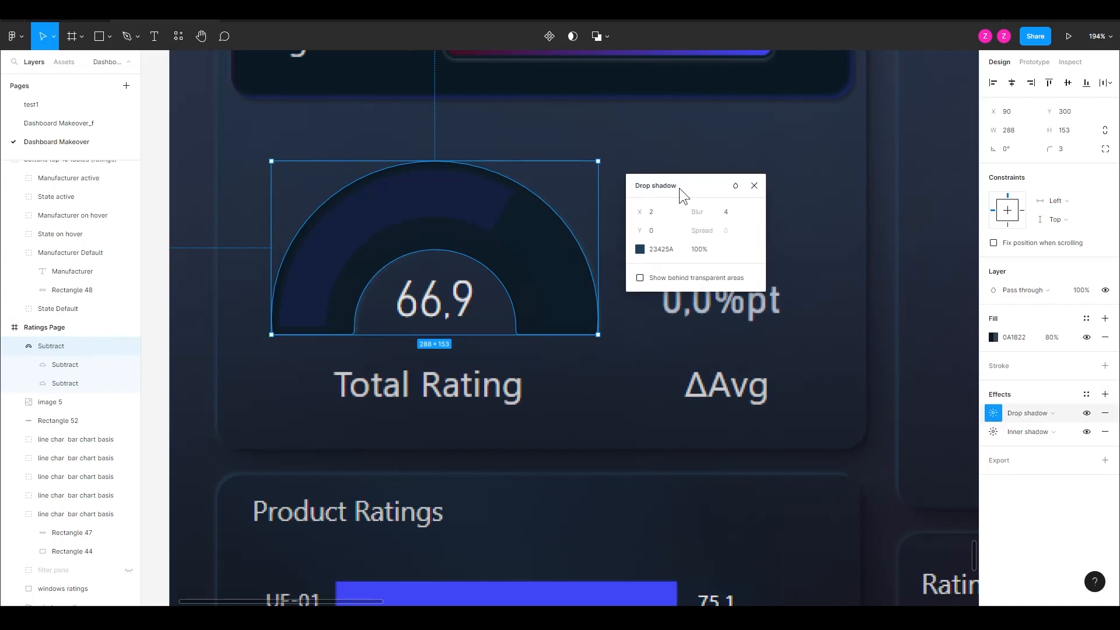
left_click_drag(678, 188, 681, 194)
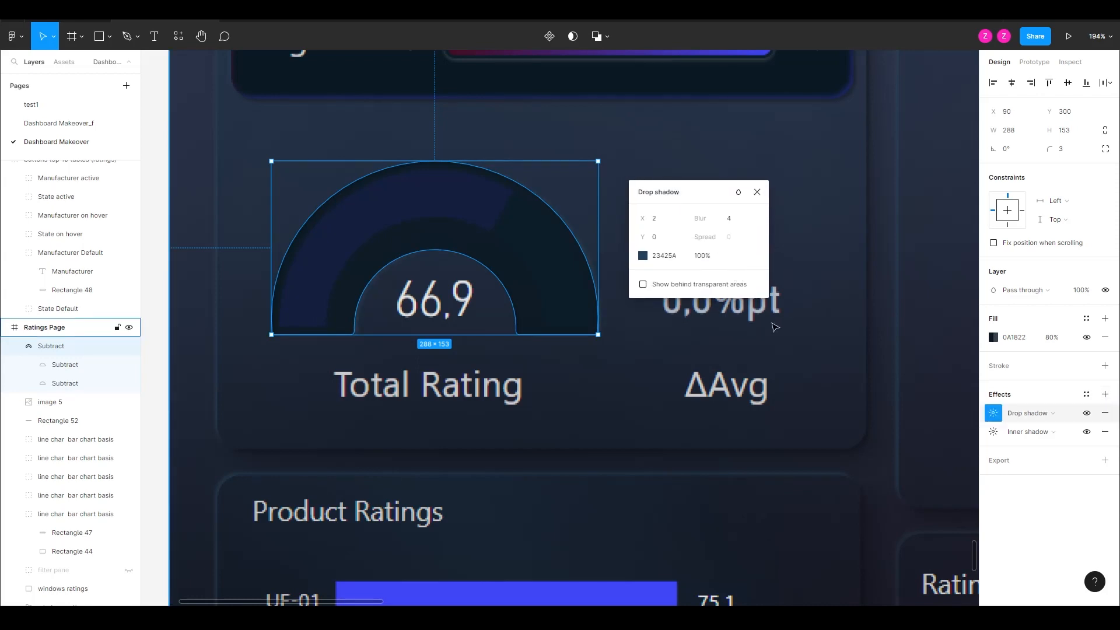
left_click(1085, 413)
left_click(1087, 414)
left_click(1087, 414)
left_click(1086, 414)
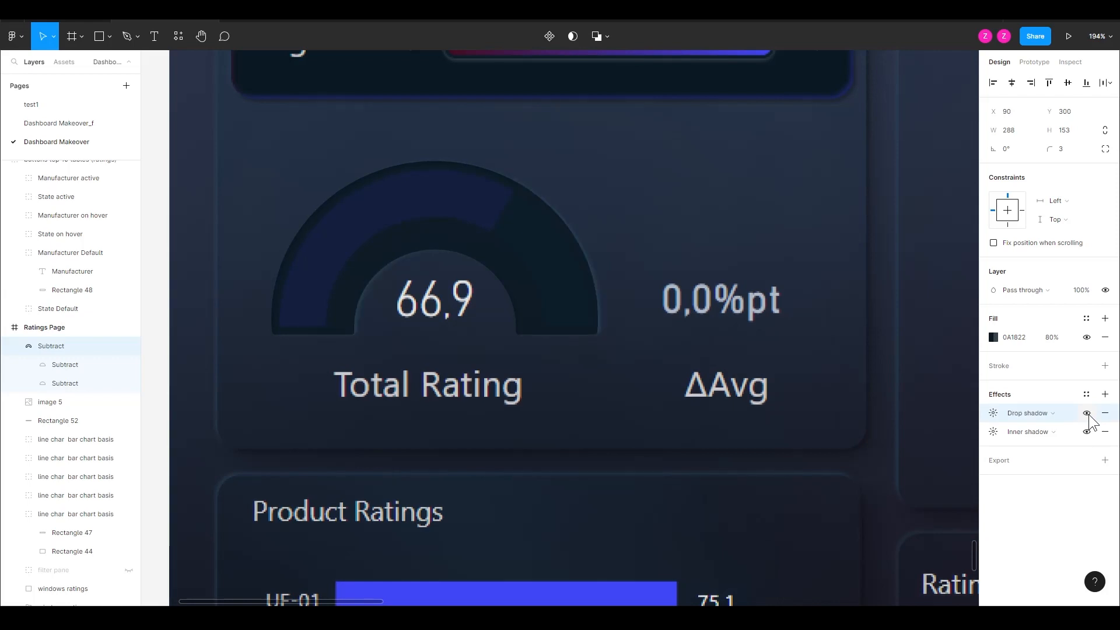
left_click(1086, 414)
left_click(1086, 414)
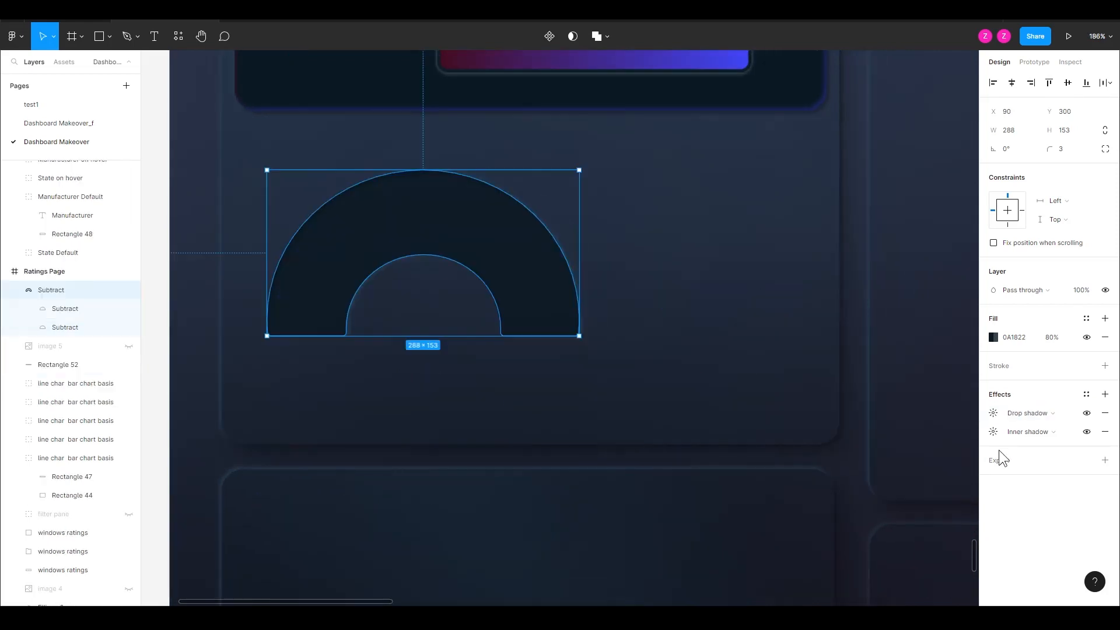
Step: Export the gauge arch as a PNG to the Graphics folder and, in Power BI, place it behind the rating gauge
left_click(998, 460)
left_click(1027, 504)
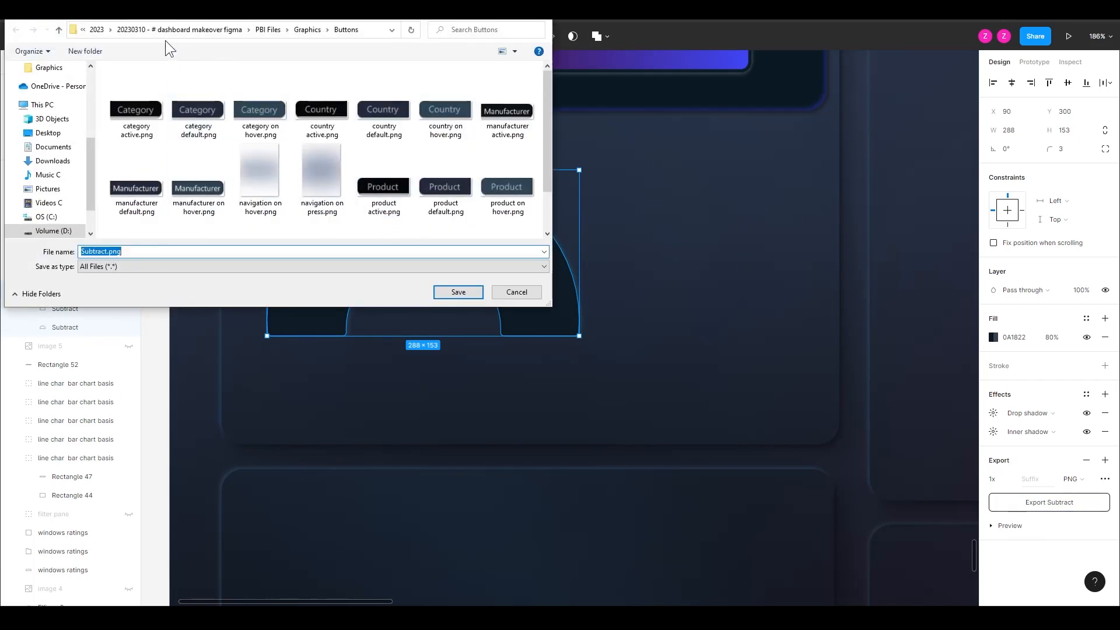
left_click(59, 29)
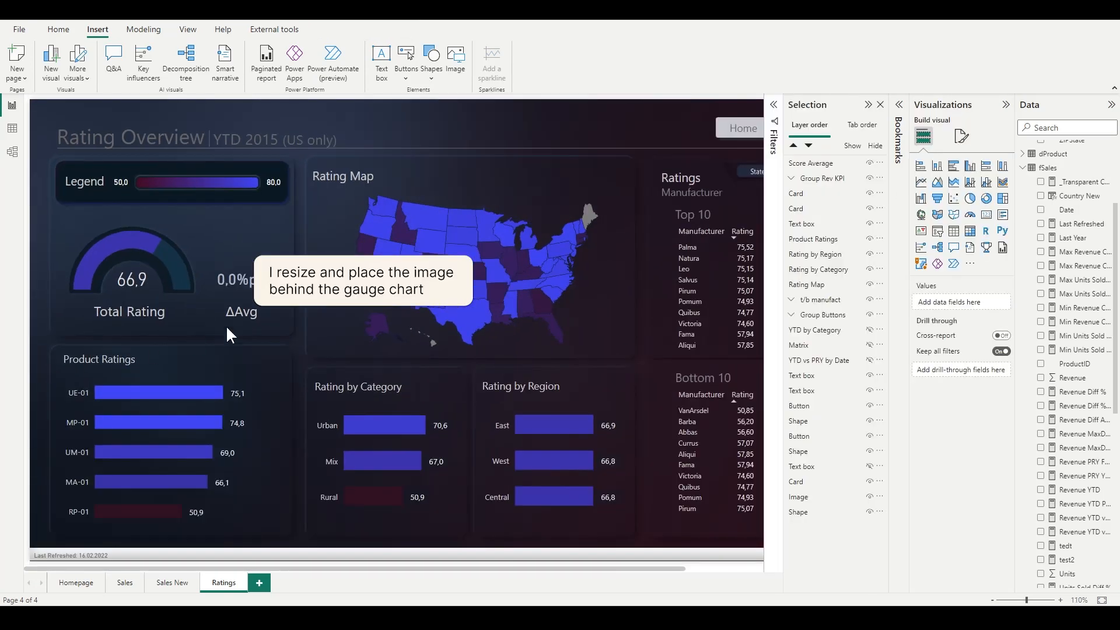
Step: Replace the page title with "Ratings Page | YTD 2015" and "US Only", and delete the light bar shape along the page's lower edge
scroll(310, 307, "down", 2)
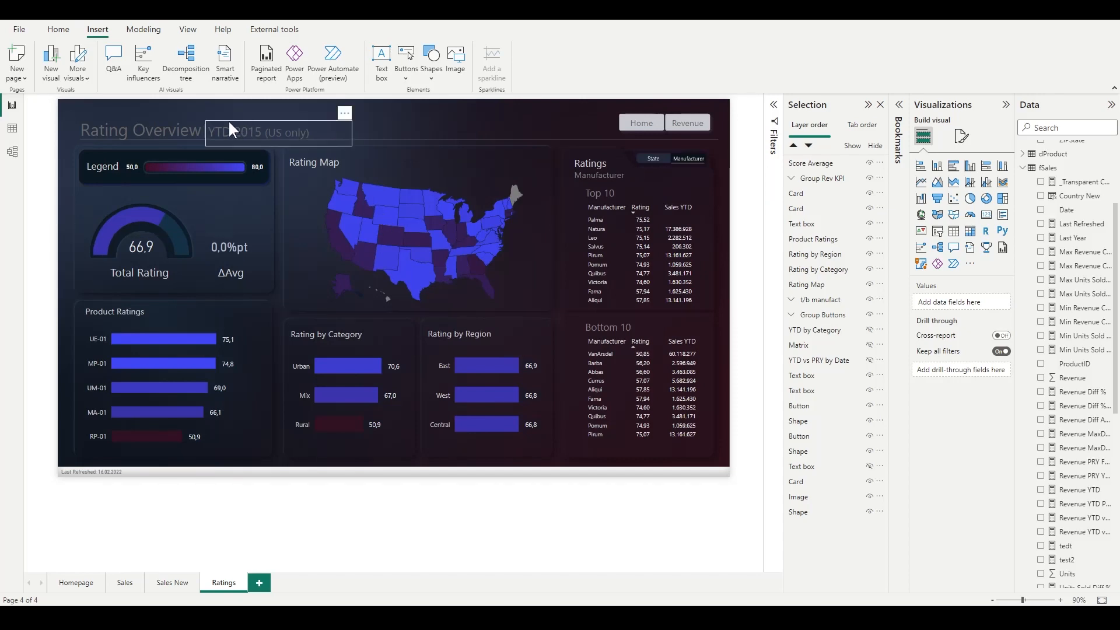
left_click(175, 123)
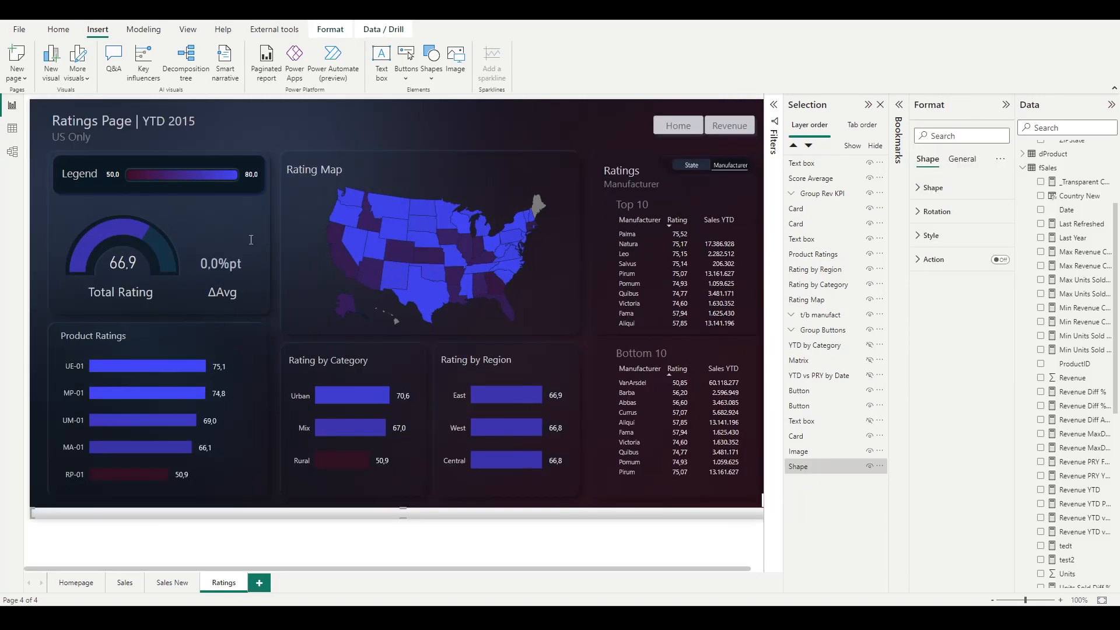
left_click(331, 129)
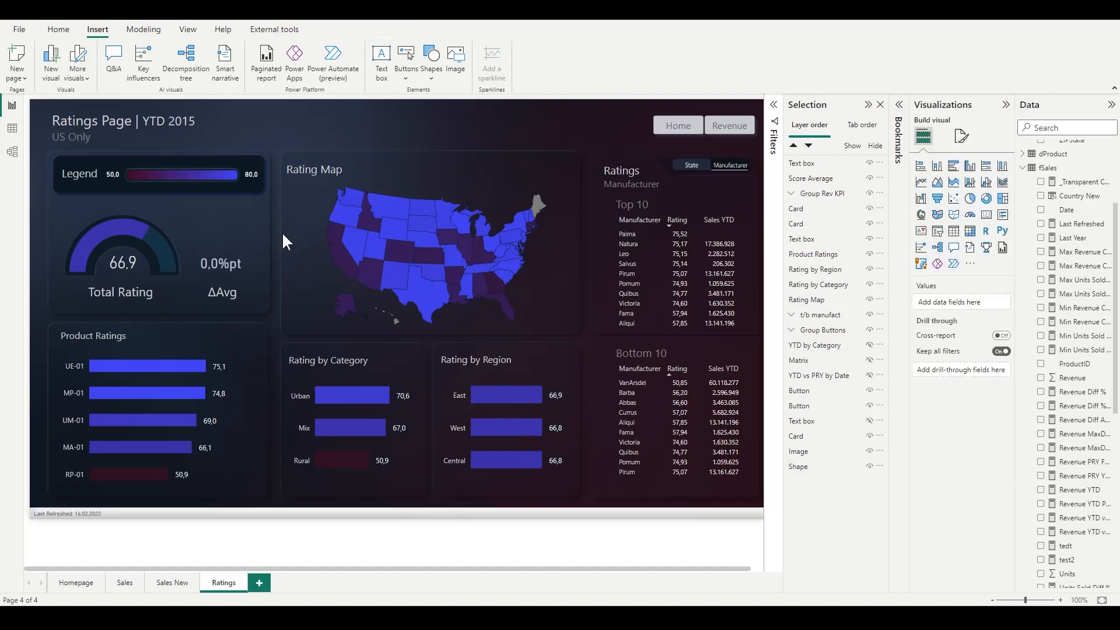
left_click(192, 516)
key("Delete")
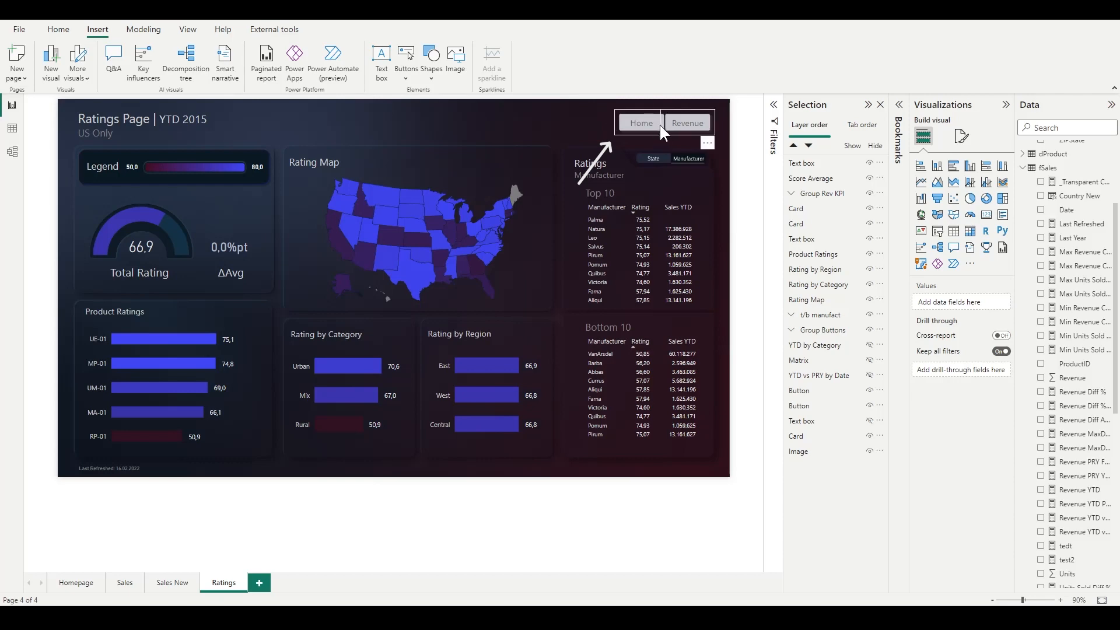
left_click(628, 109)
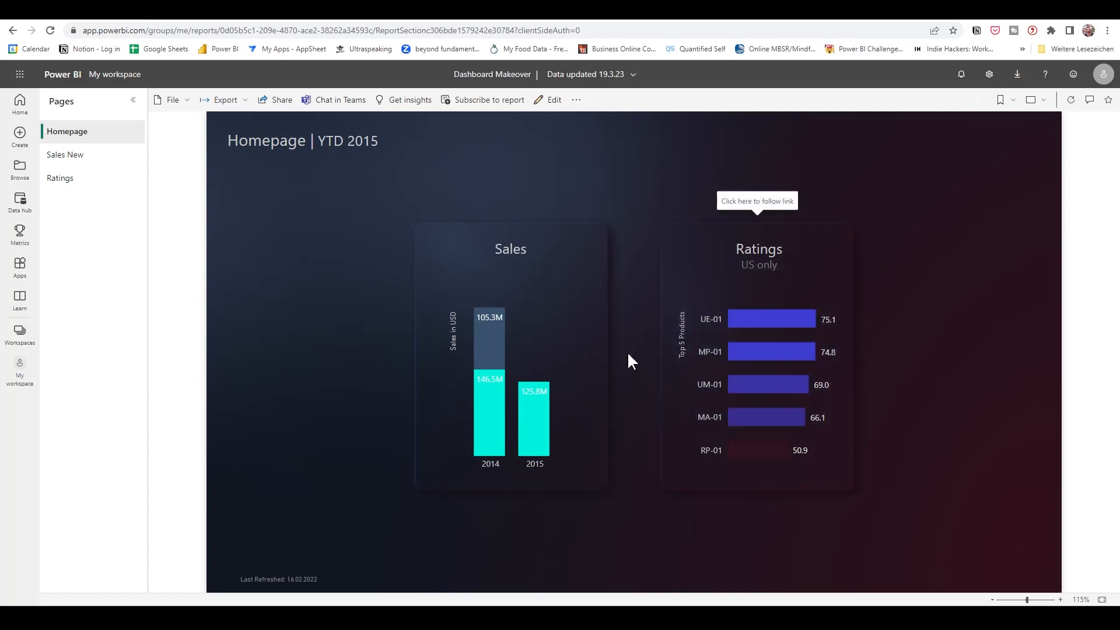
Step: In the published report in the Power BI service, open the Sales page and switch its table to Manufacturer and back to Product
left_click(508, 356)
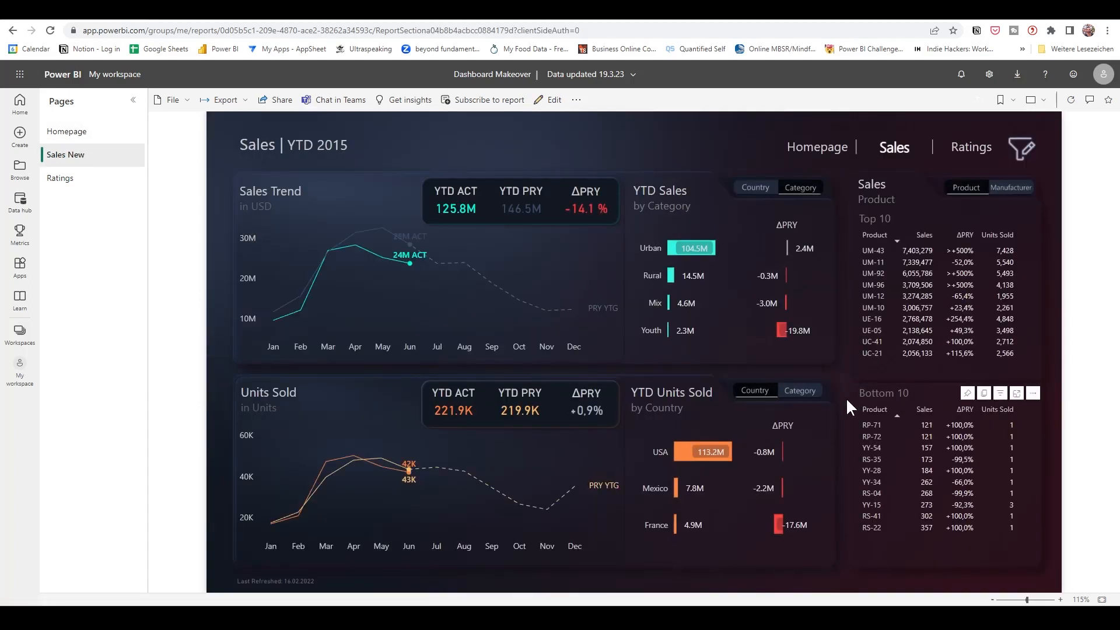
left_click(1017, 184)
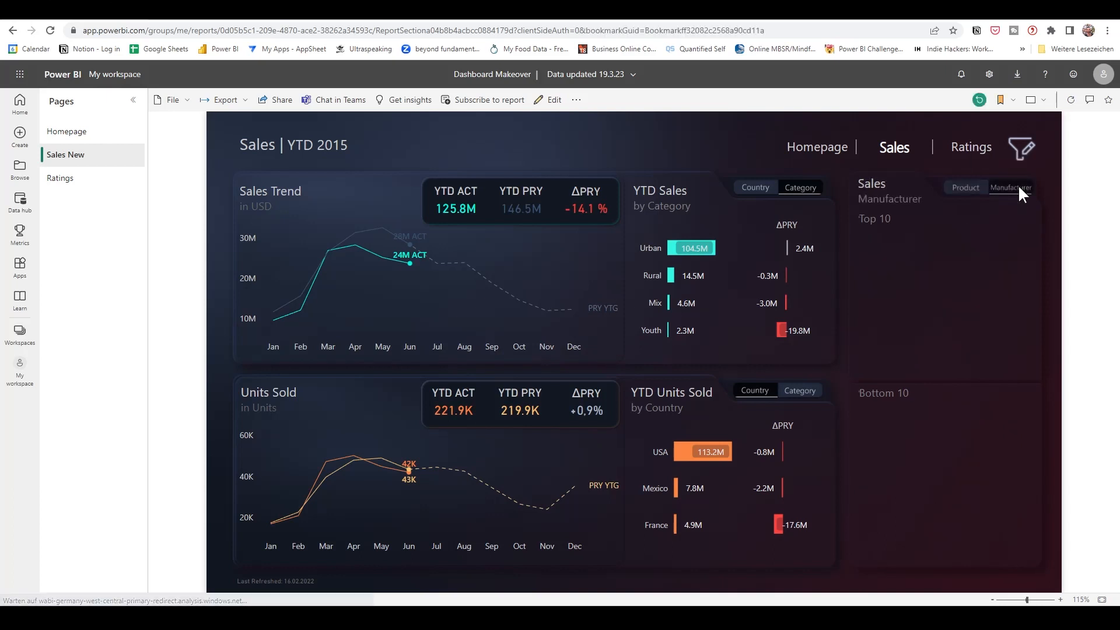
left_click(976, 190)
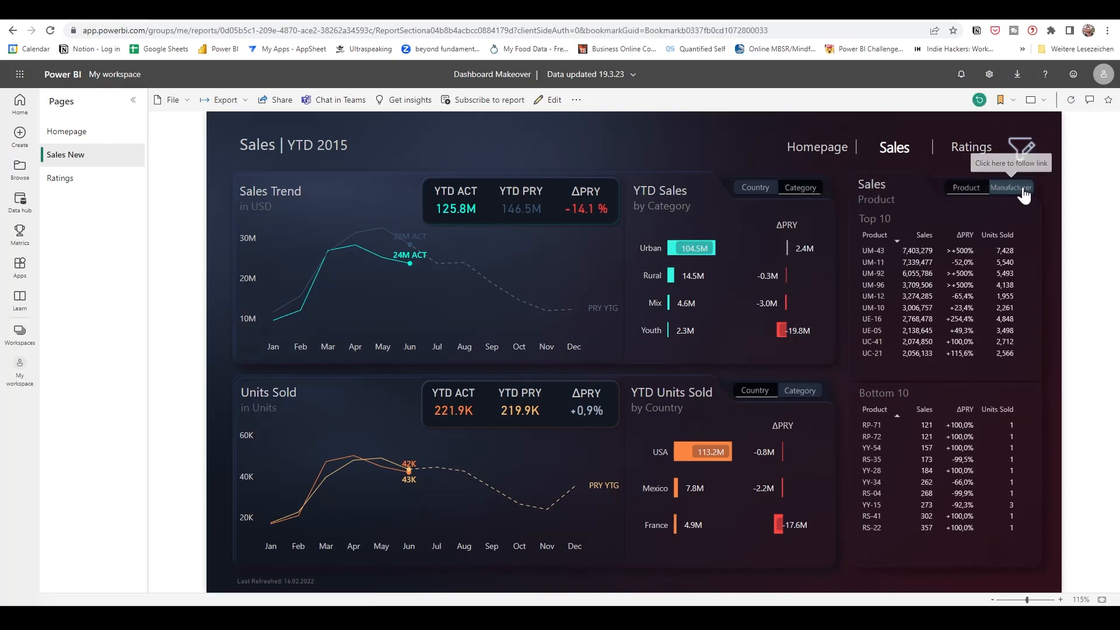
Step: Open and close the Sales page's filter pane, and check the page navigation to Ratings and back to the Homepage
left_click(1021, 151)
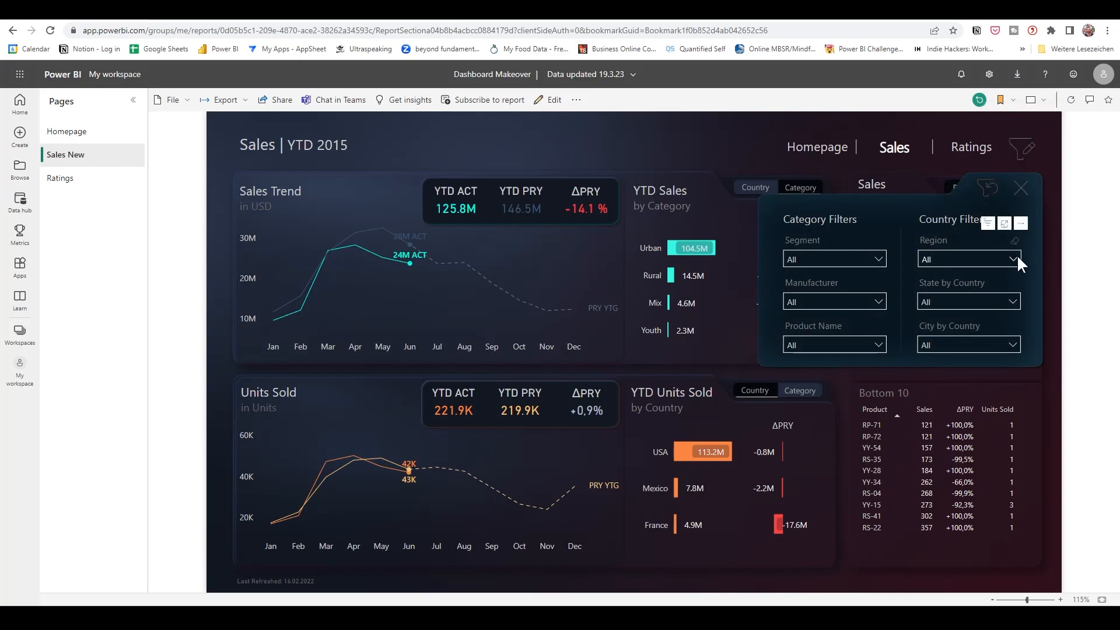
left_click(1021, 189)
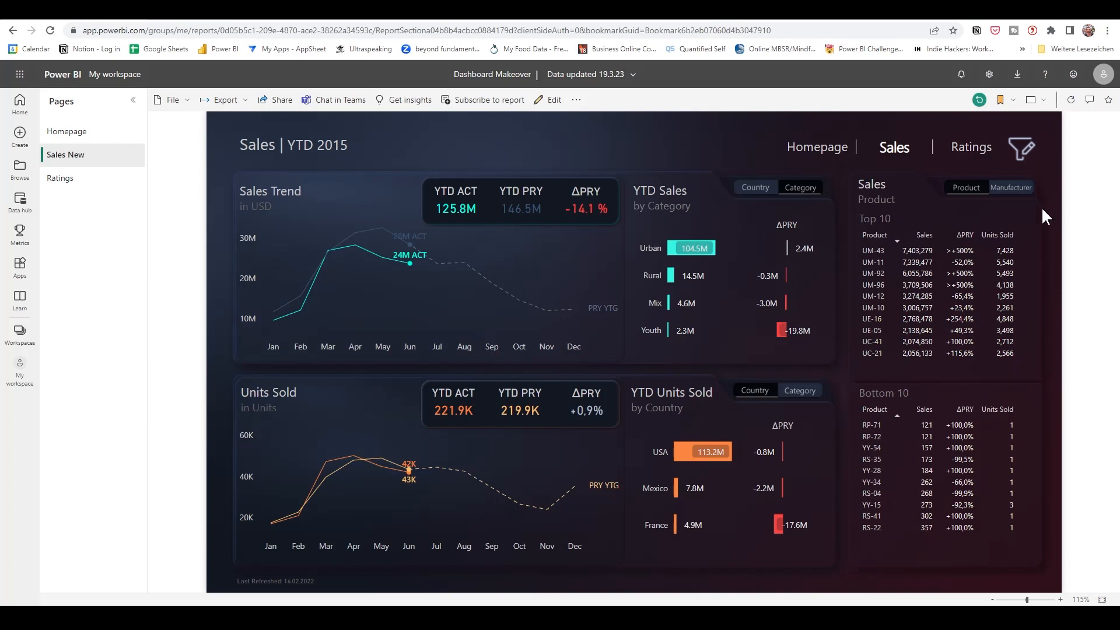
left_click(971, 147)
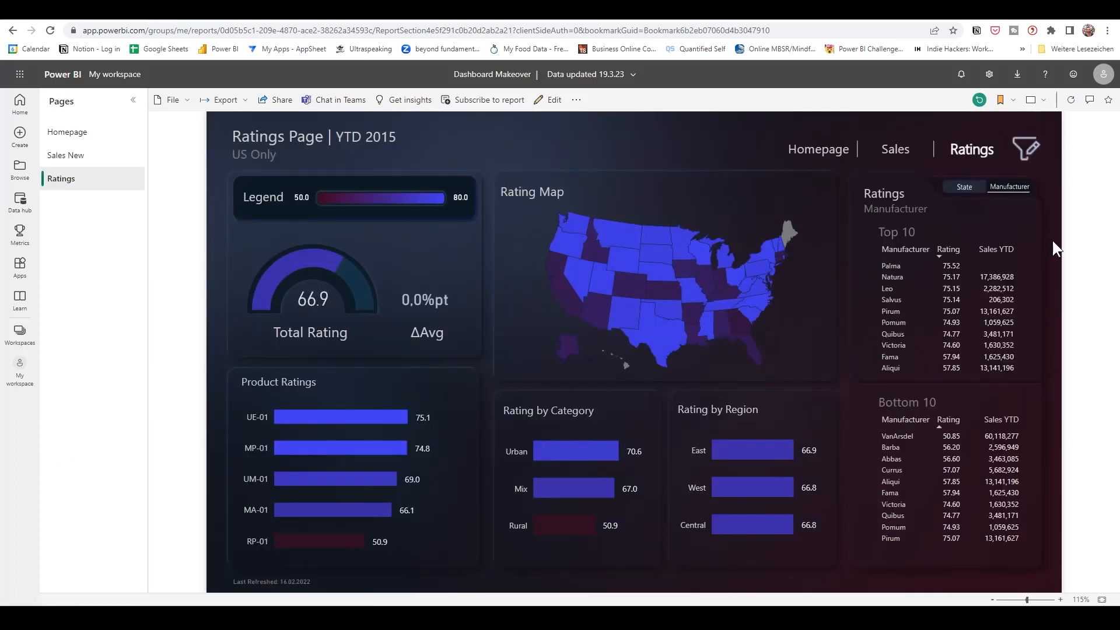
left_click(832, 158)
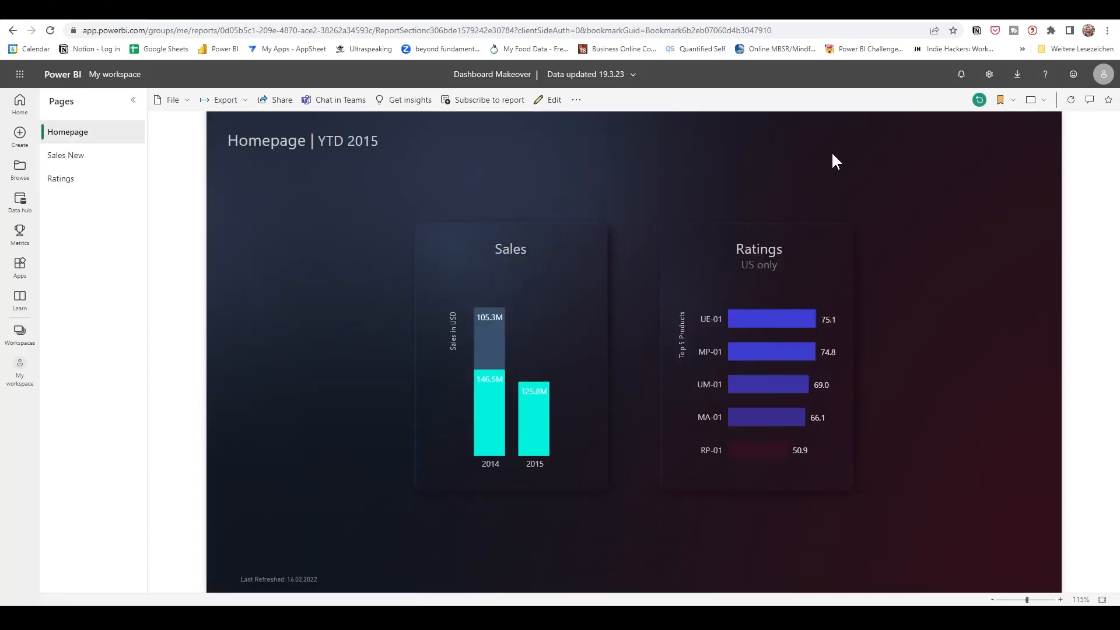